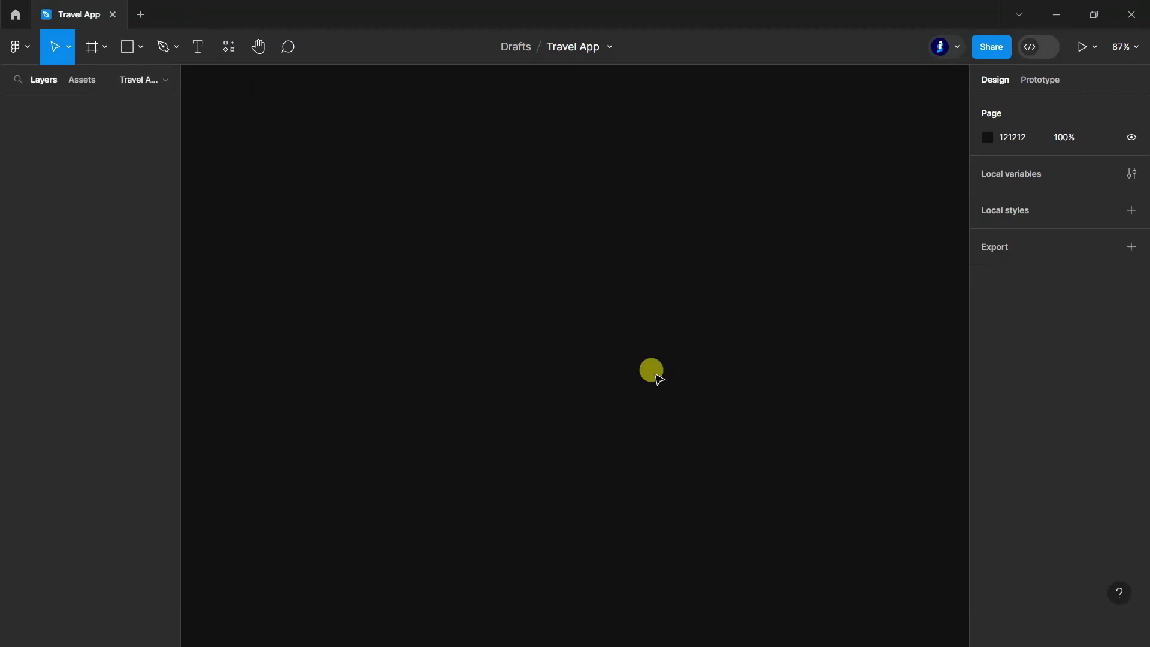
Create an iPhone 13 mini frame named HomeScreen.
left_click(91, 46)
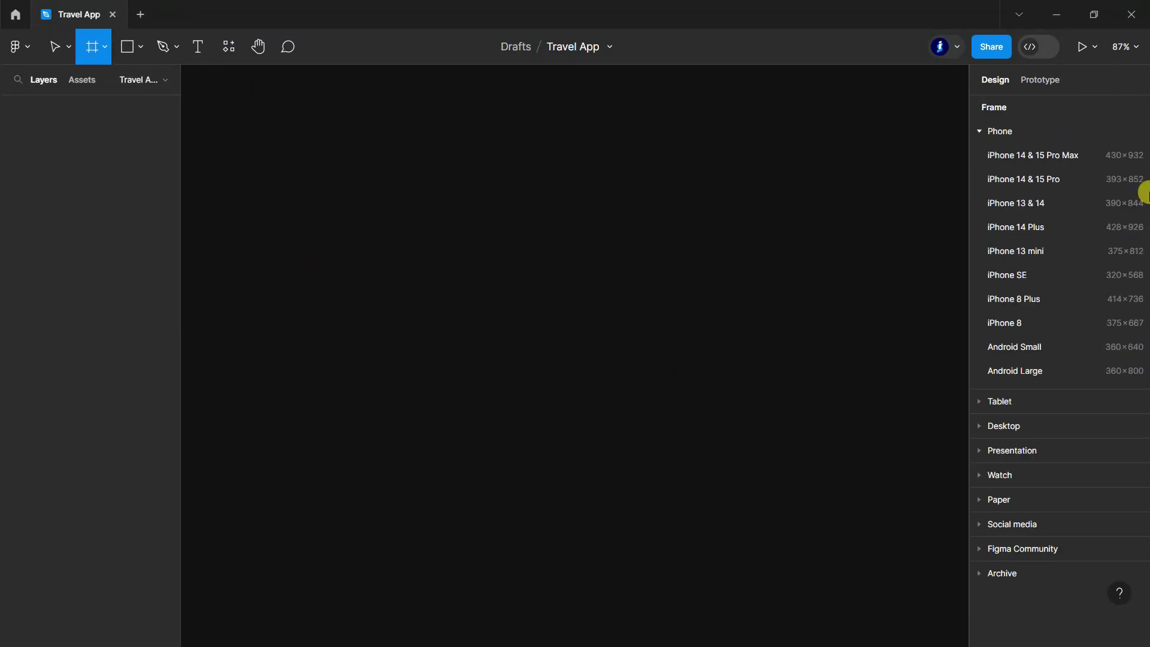
left_click(1124, 250)
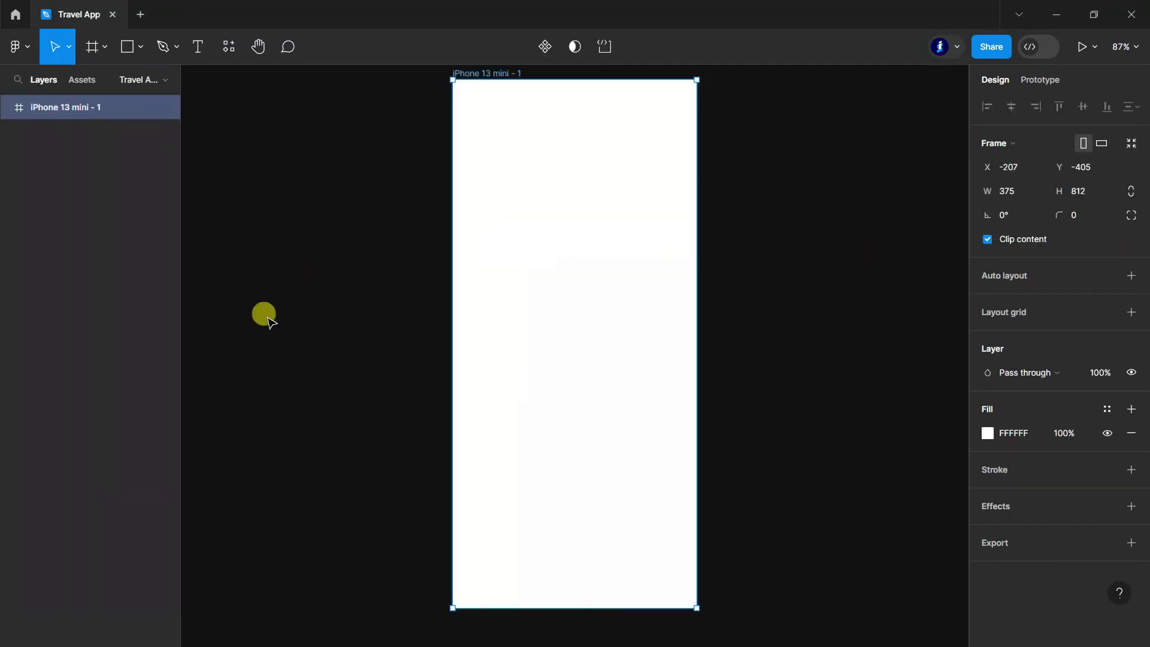
double_click(66, 107)
type("HomeScreen")
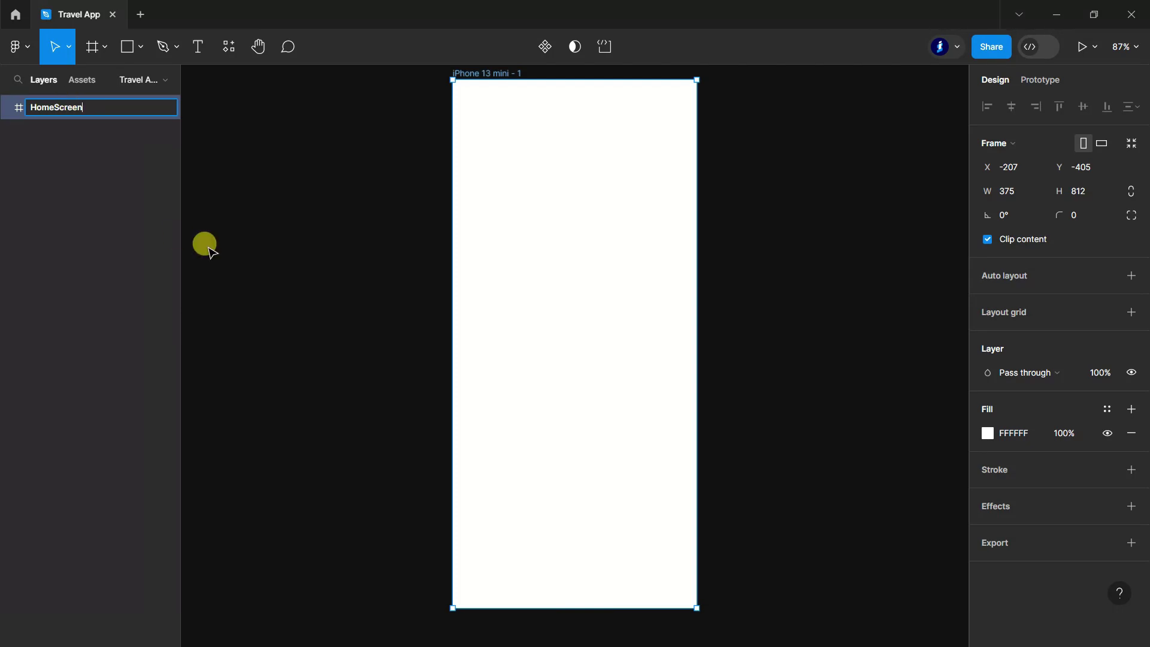
left_click(833, 267)
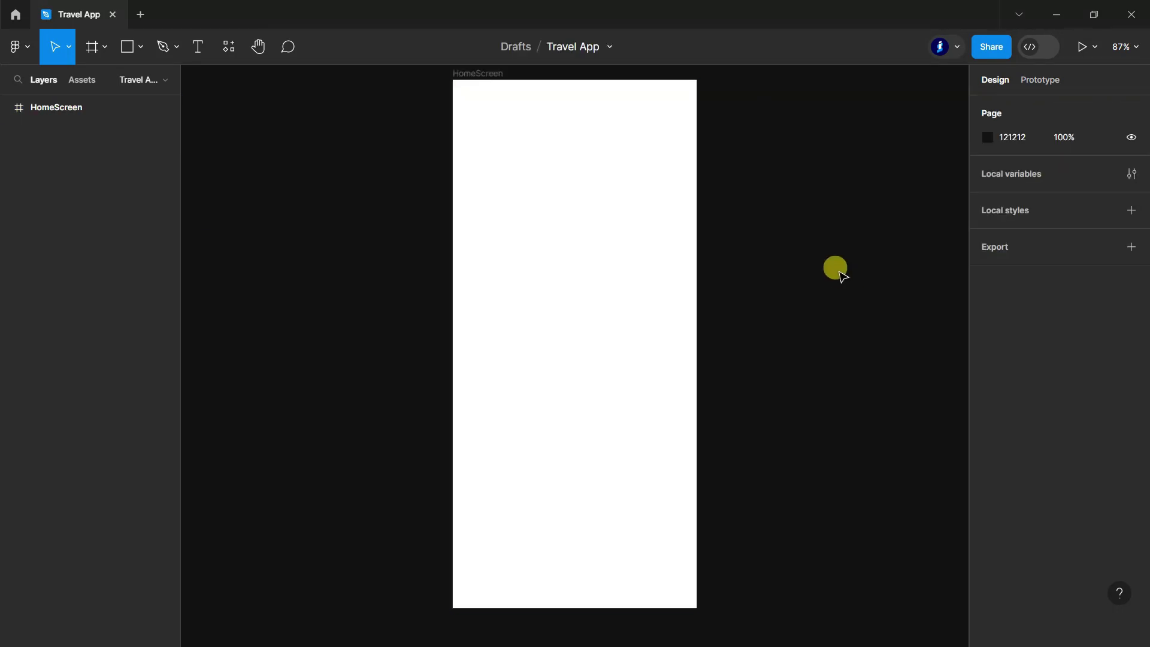
Give the HomeScreen frame a corner radius of 2 and paste the landscape photo.
left_click(86, 112)
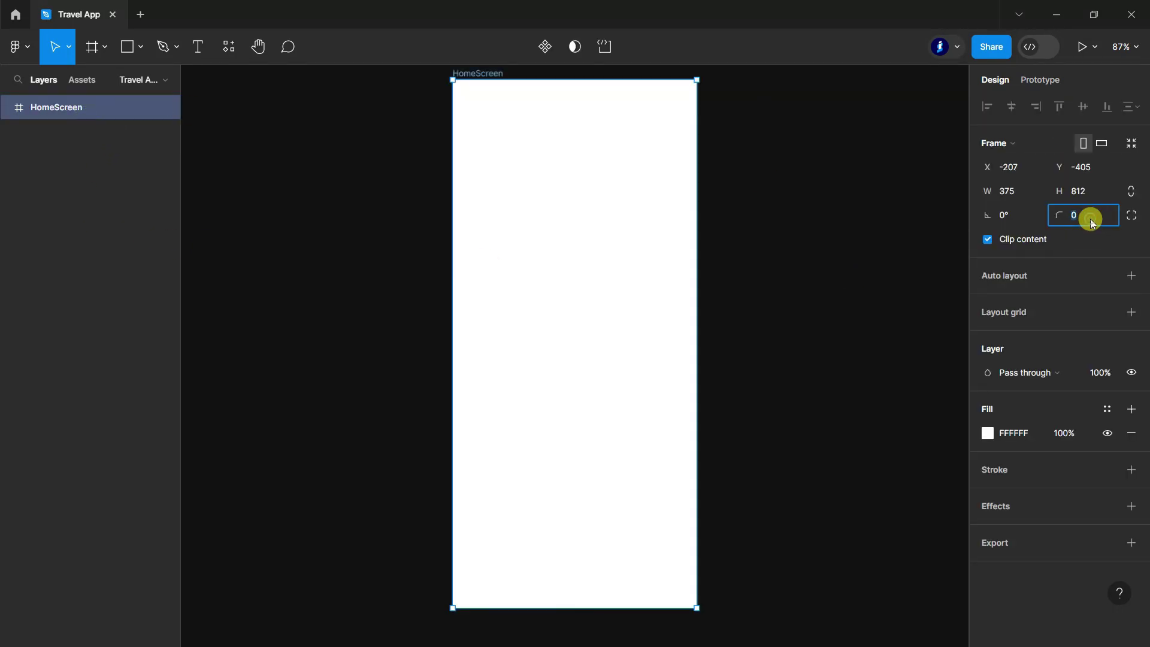
type("2")
key("Return")
left_click(807, 287)
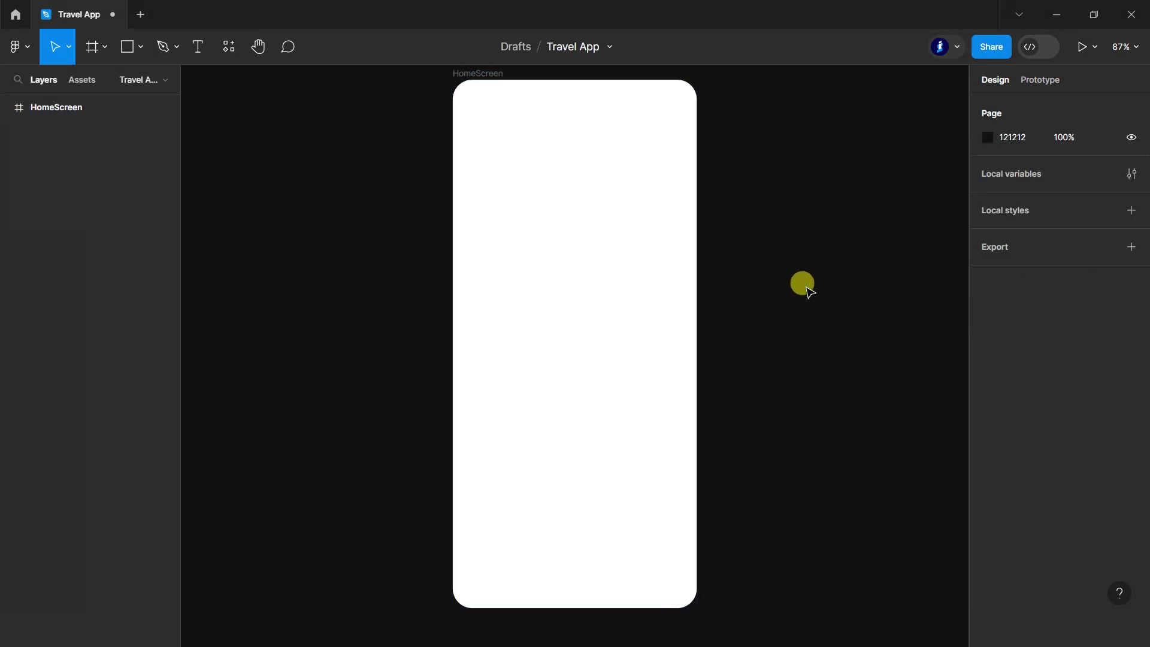
scroll(807, 288, "down", 1)
scroll(804, 288, "down", 1)
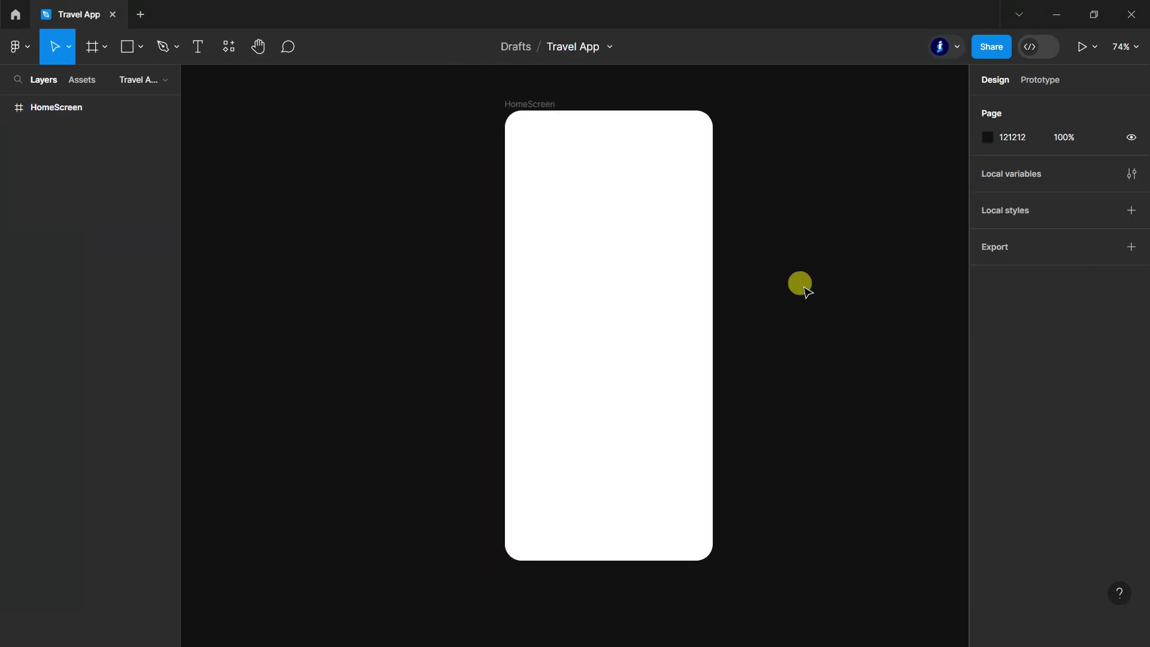
key("ctrl+v")
Move the landscape photo into HomeScreen and turn on Clip content.
left_click(500, 281)
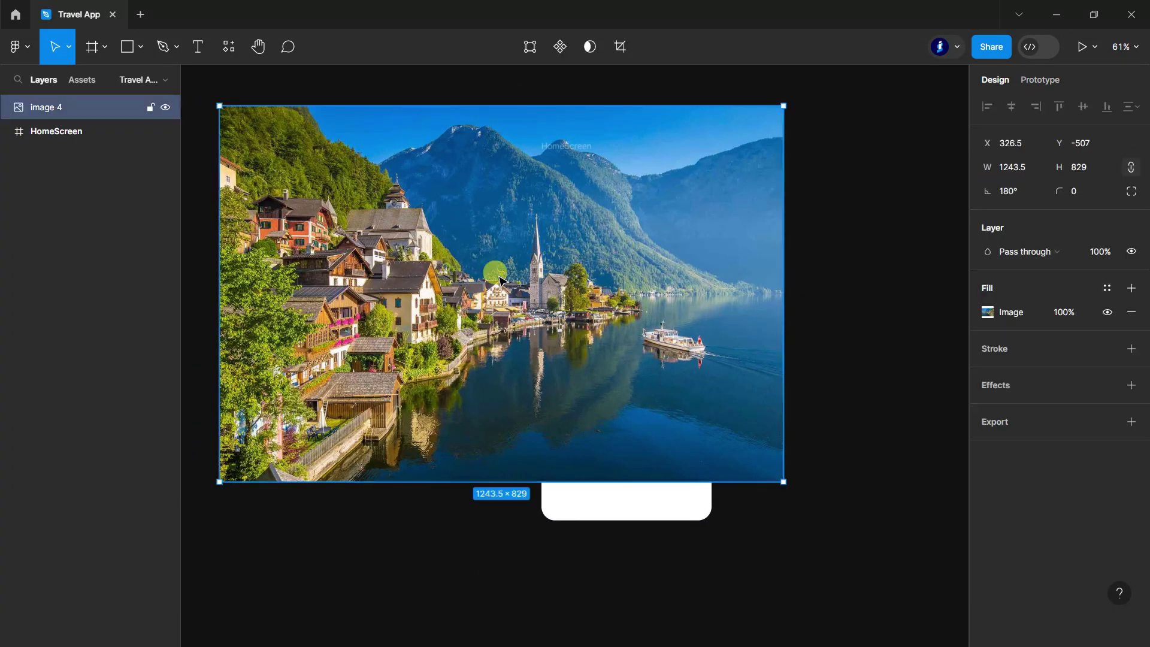
left_click_drag(500, 280, 630, 309)
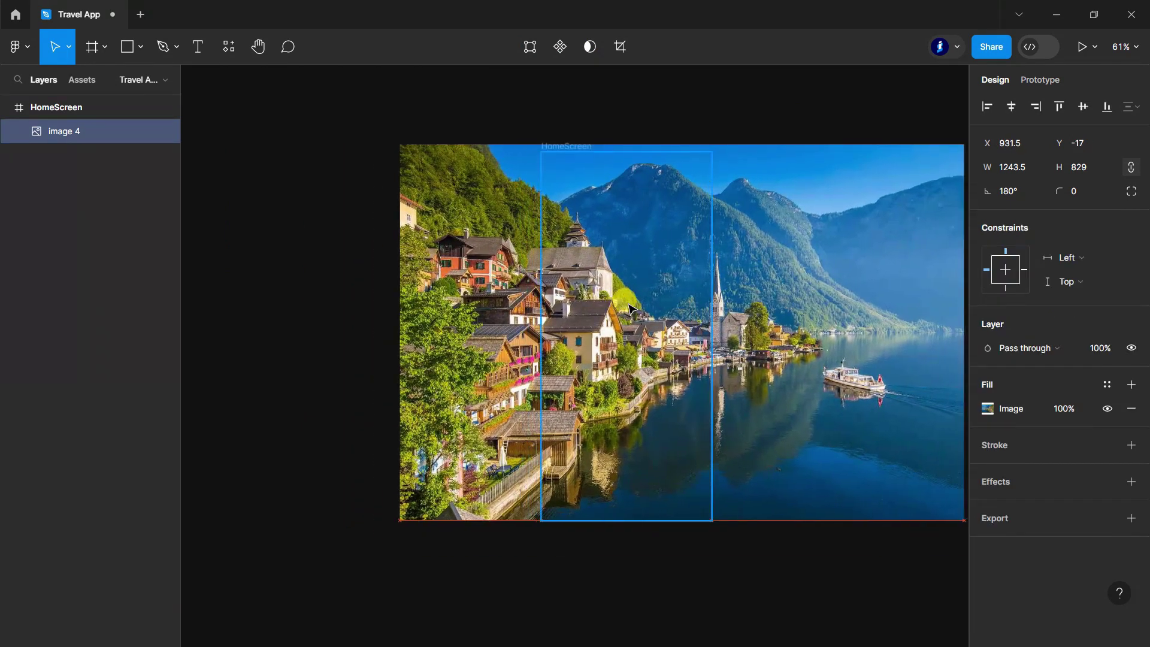
left_click(73, 111)
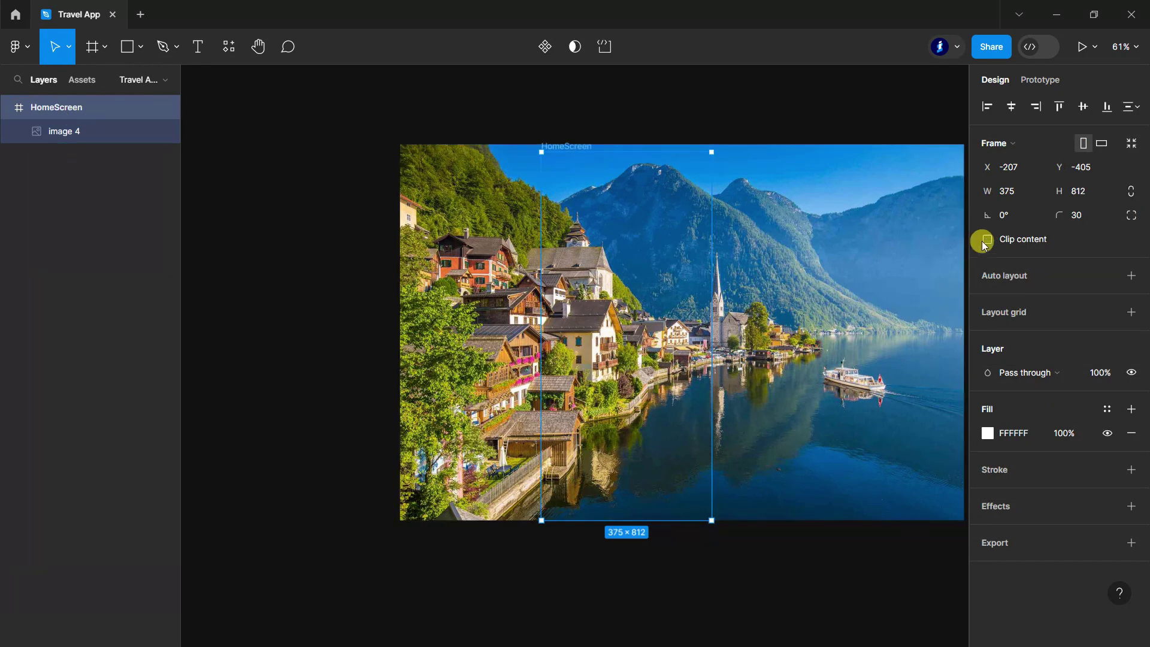
left_click(986, 240)
left_click(784, 360)
Nudge the photo slightly lower inside the frame.
left_click(703, 452)
scroll(703, 420, "up", 1)
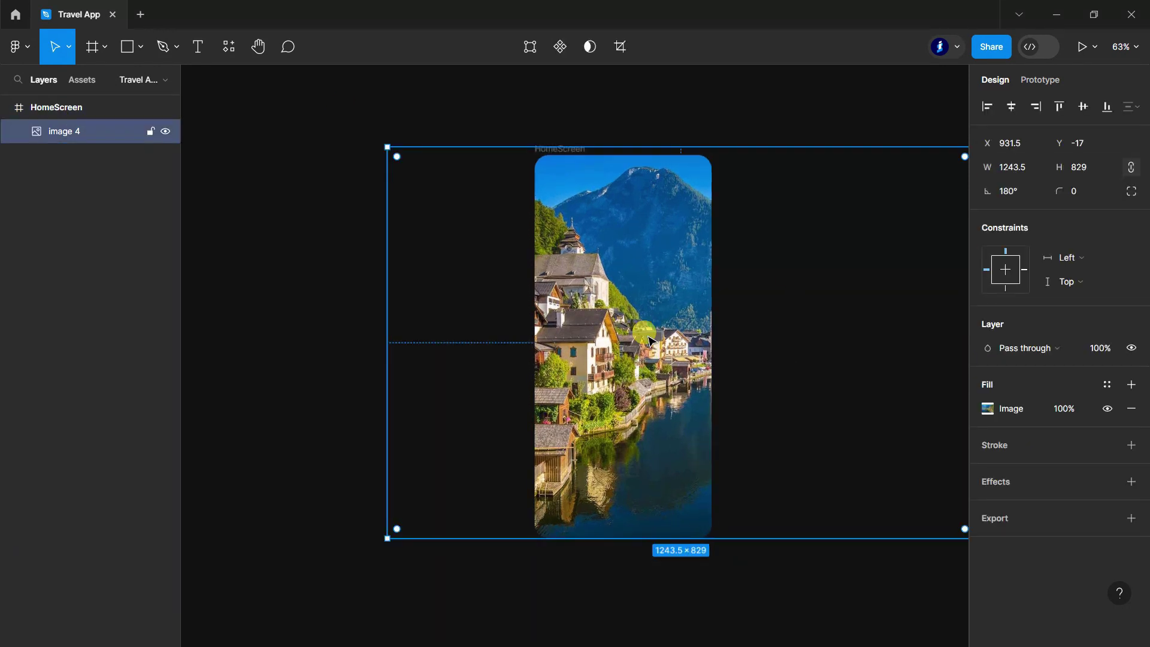
left_click_drag(648, 340, 649, 344)
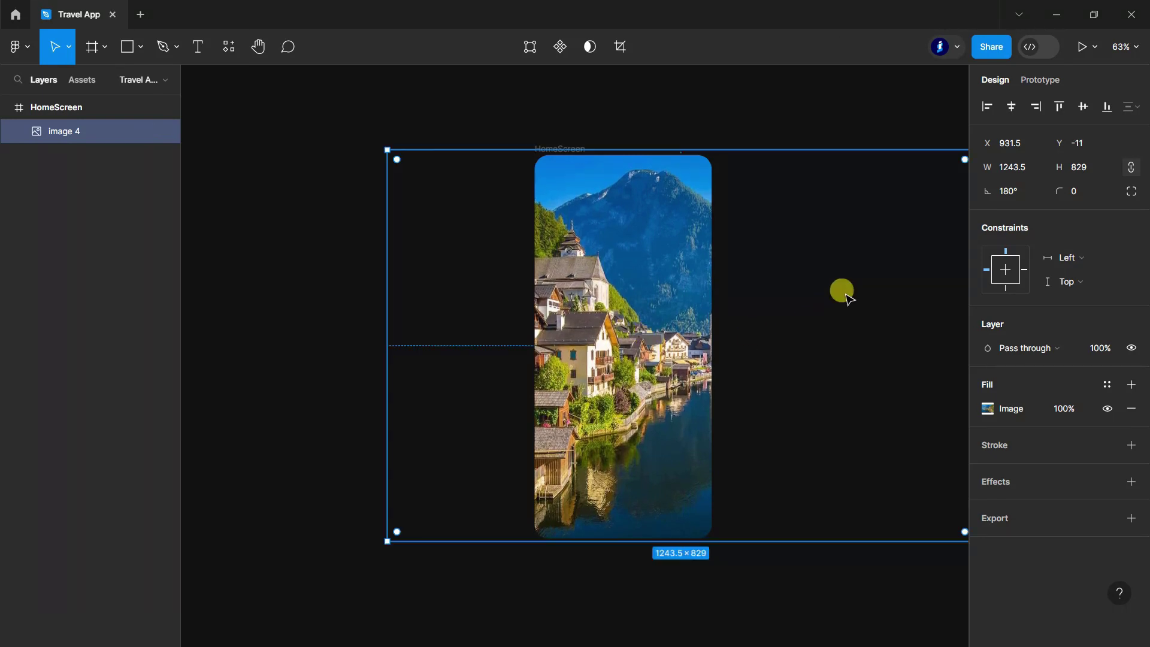
left_click(351, 307)
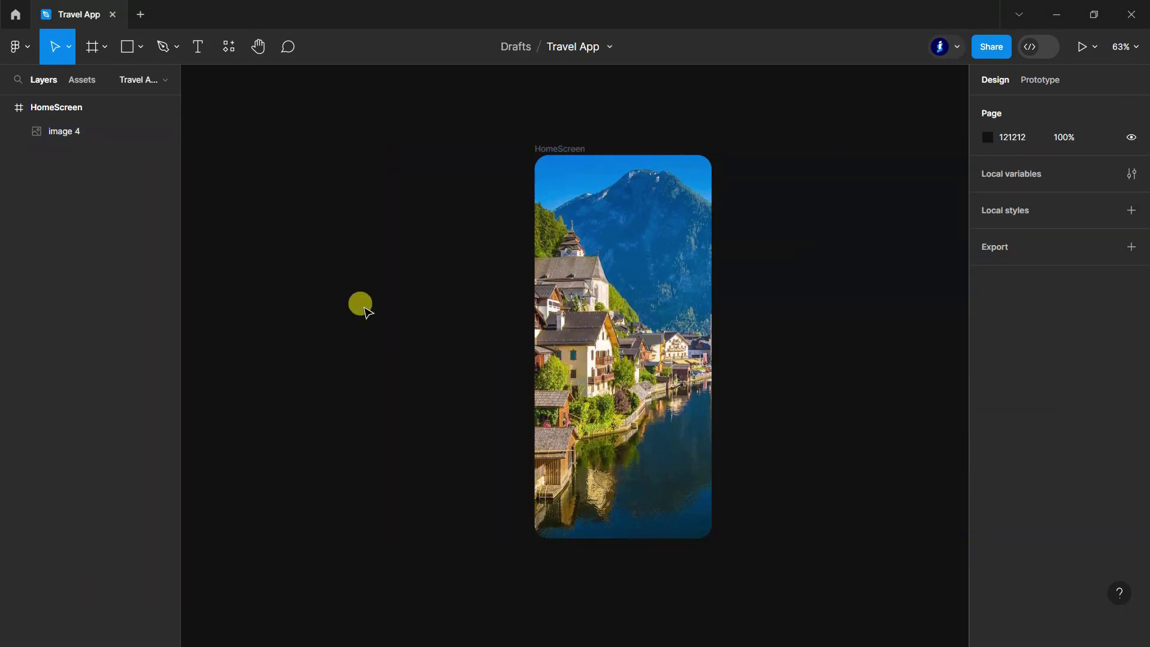
scroll(776, 135, "up", 1)
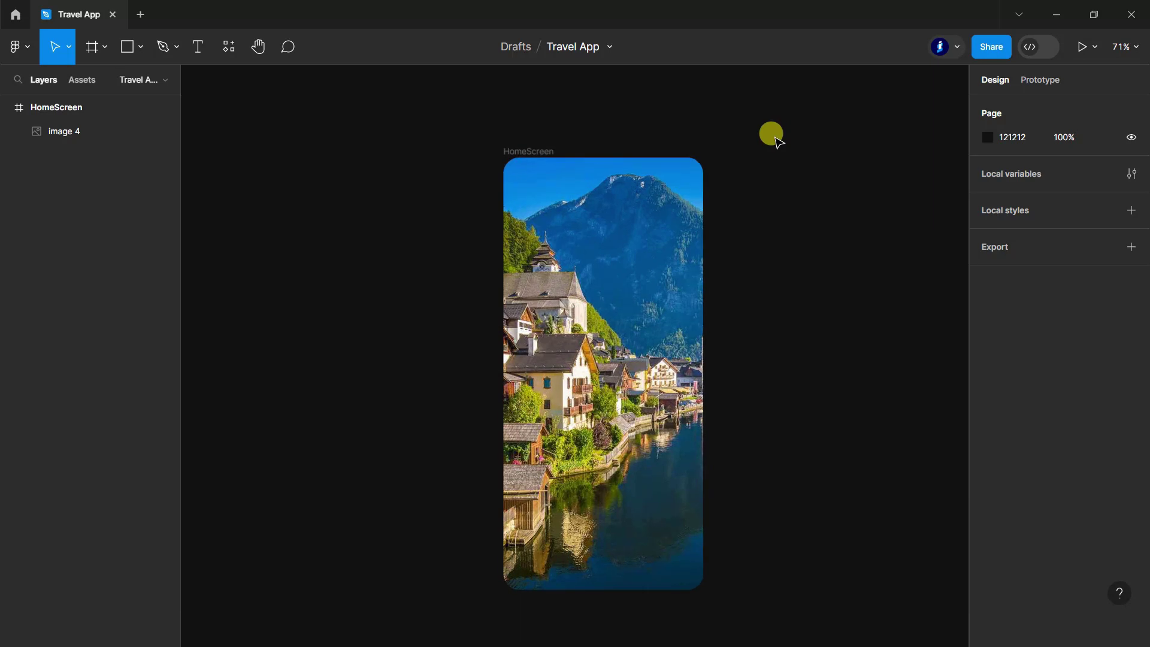
Add a 4-column layout grid to the HomeScreen frame.
left_click(198, 48)
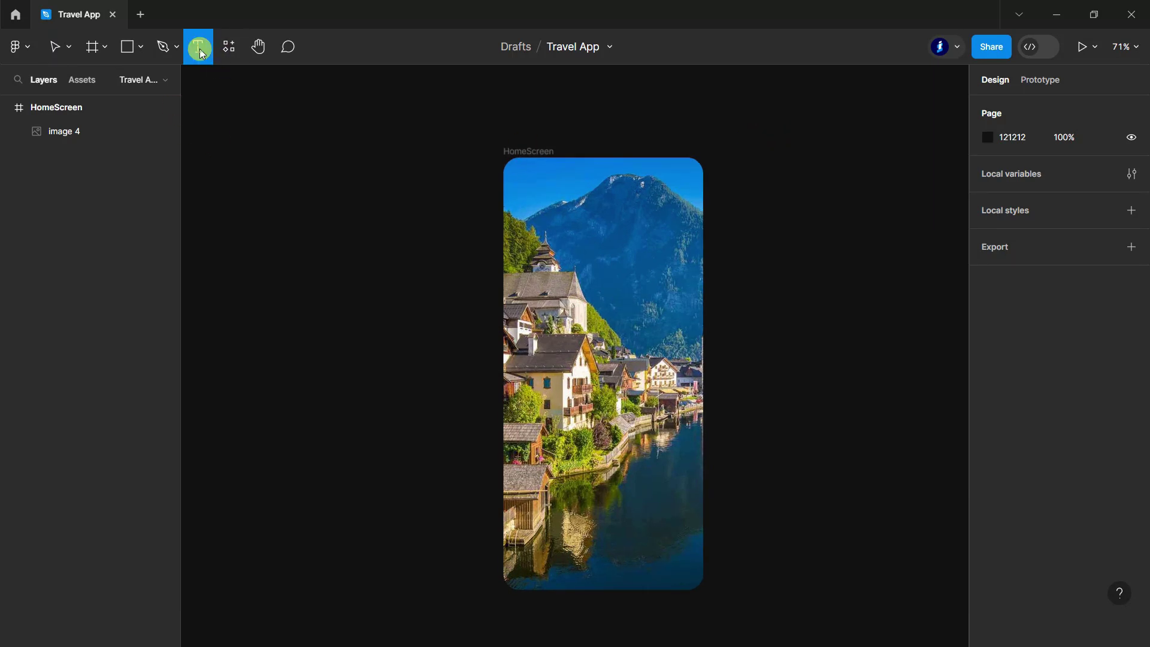
left_click(39, 107)
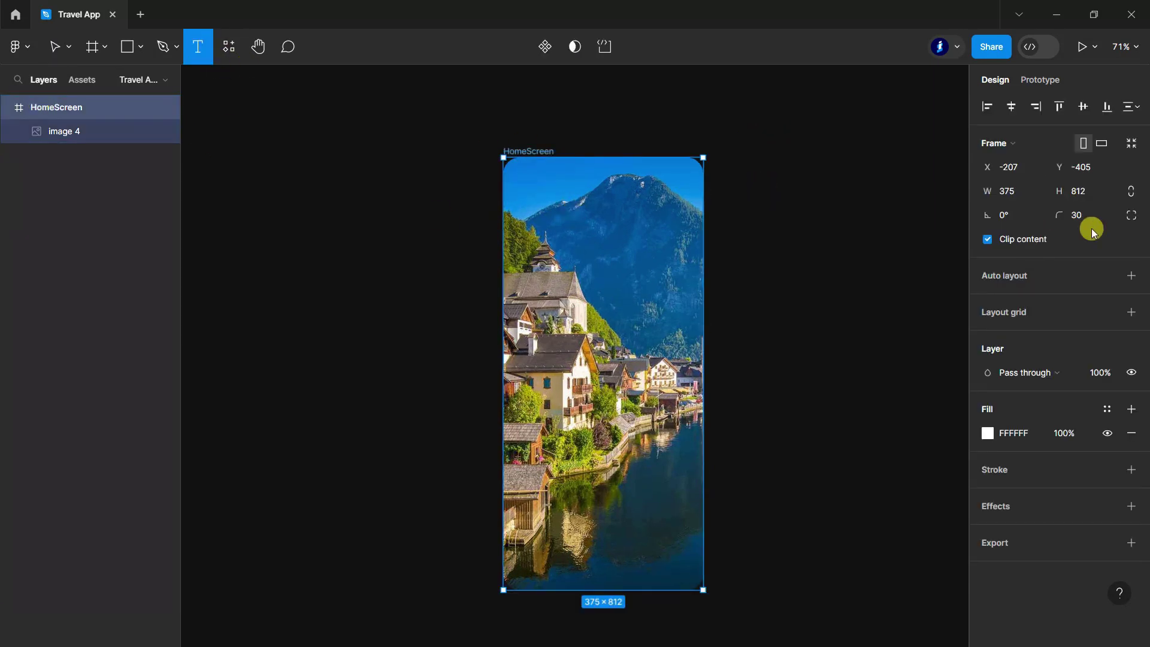
left_click(1130, 312)
left_click(987, 335)
left_click(847, 343)
left_click(811, 405)
type("4")
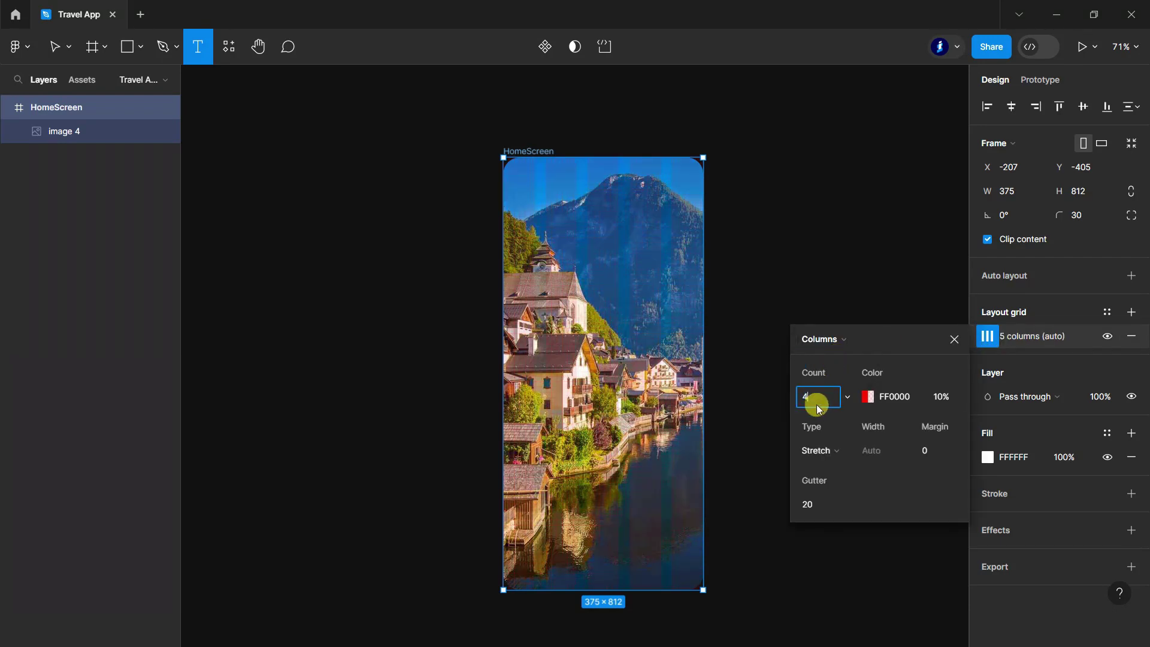
Set the layout grid colour to black and its margin to 20.
left_click(871, 398)
mouse_move(629, 246)
left_mouse_down()
mouse_move(591, 230)
mouse_move(602, 437)
left_mouse_up()
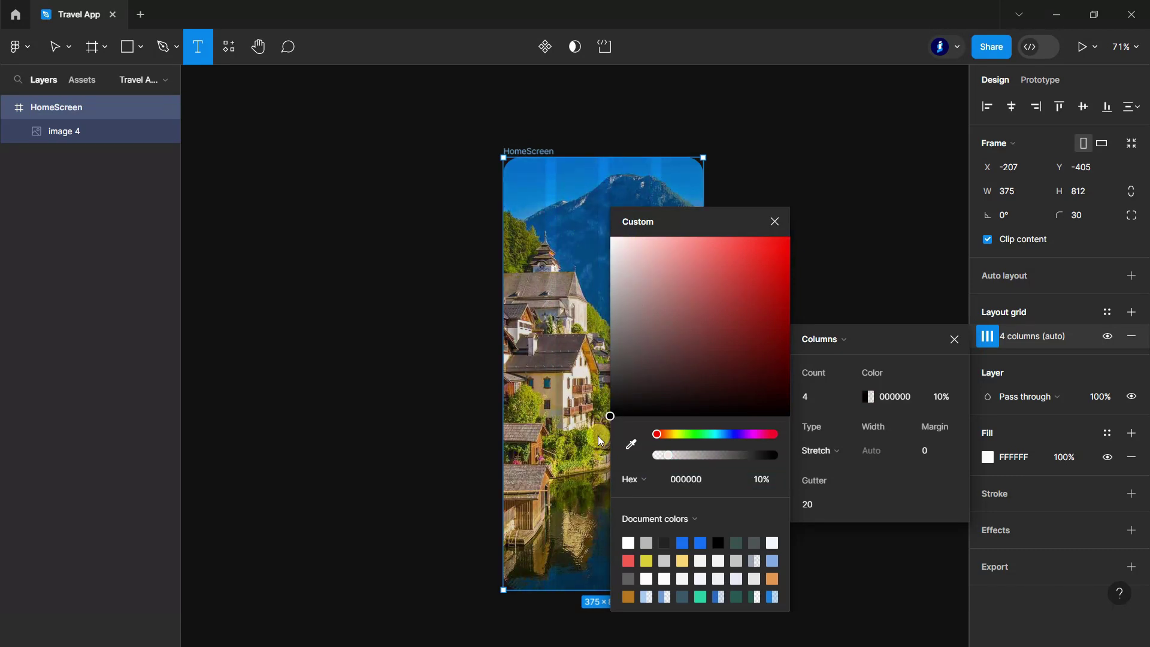
left_click(775, 221)
left_click(933, 446)
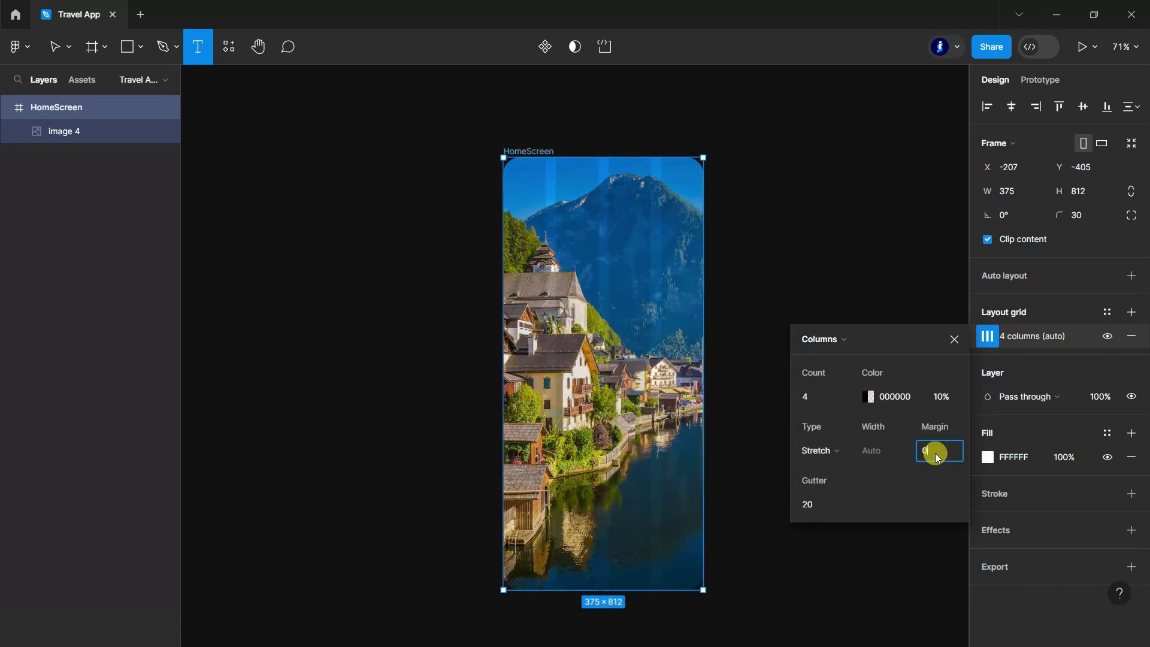
type("20")
key("Return")
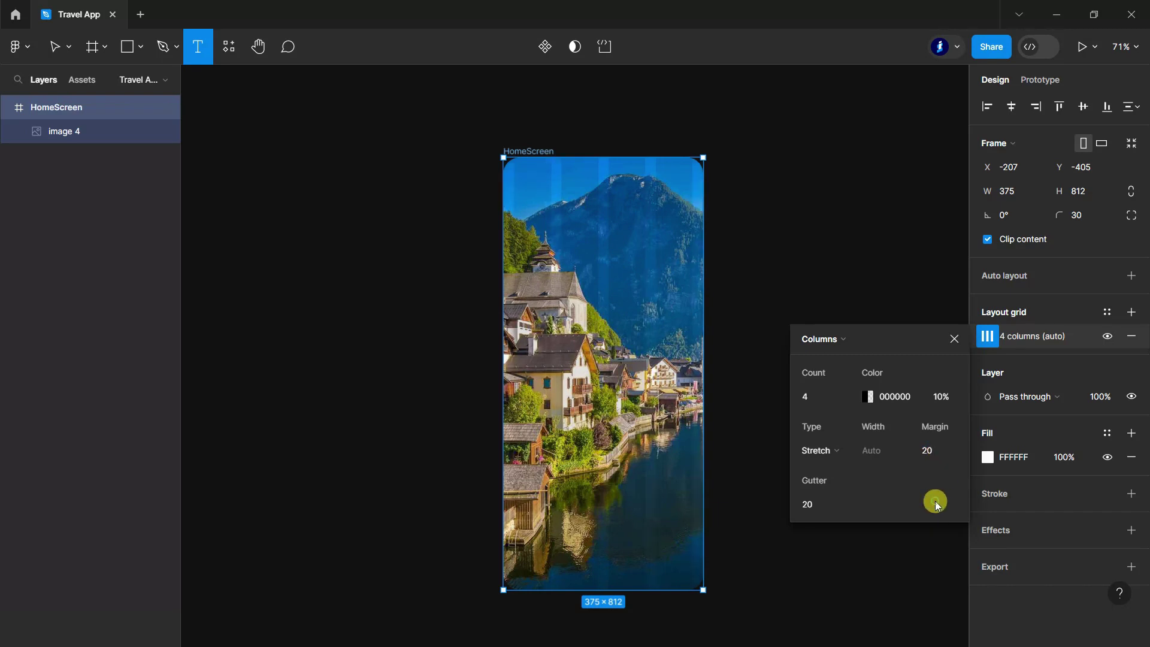
left_click(954, 338)
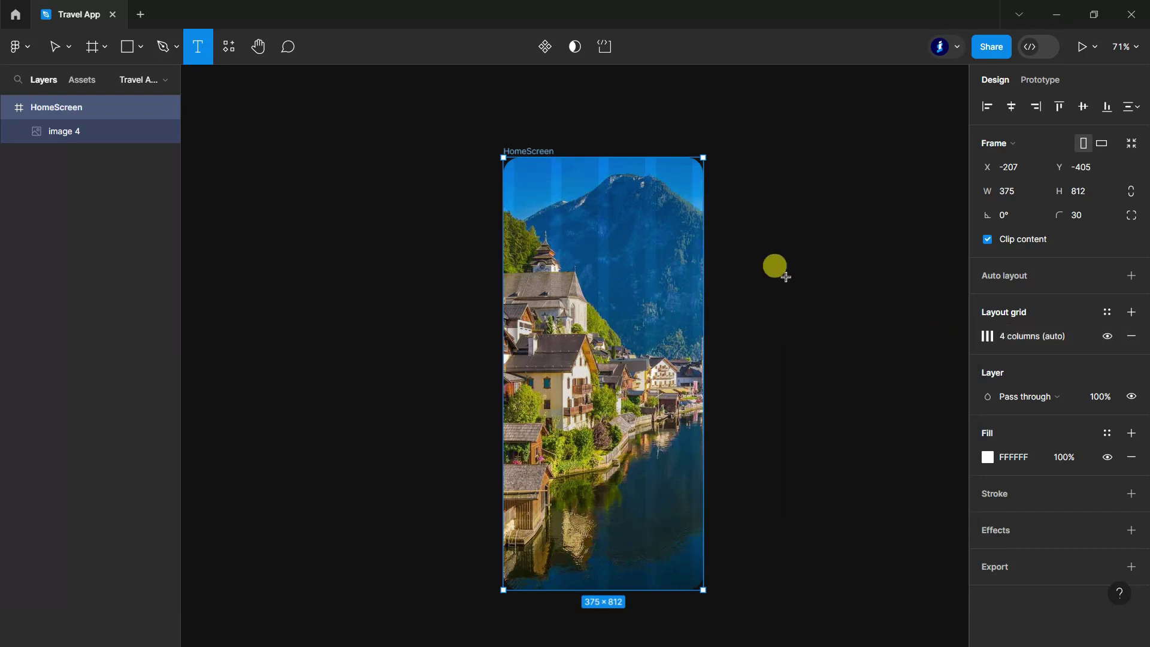
left_click(55, 46)
left_click(327, 294)
Add a 'Tourist Places' text box on the photo.
scroll(603, 246, "up", 5)
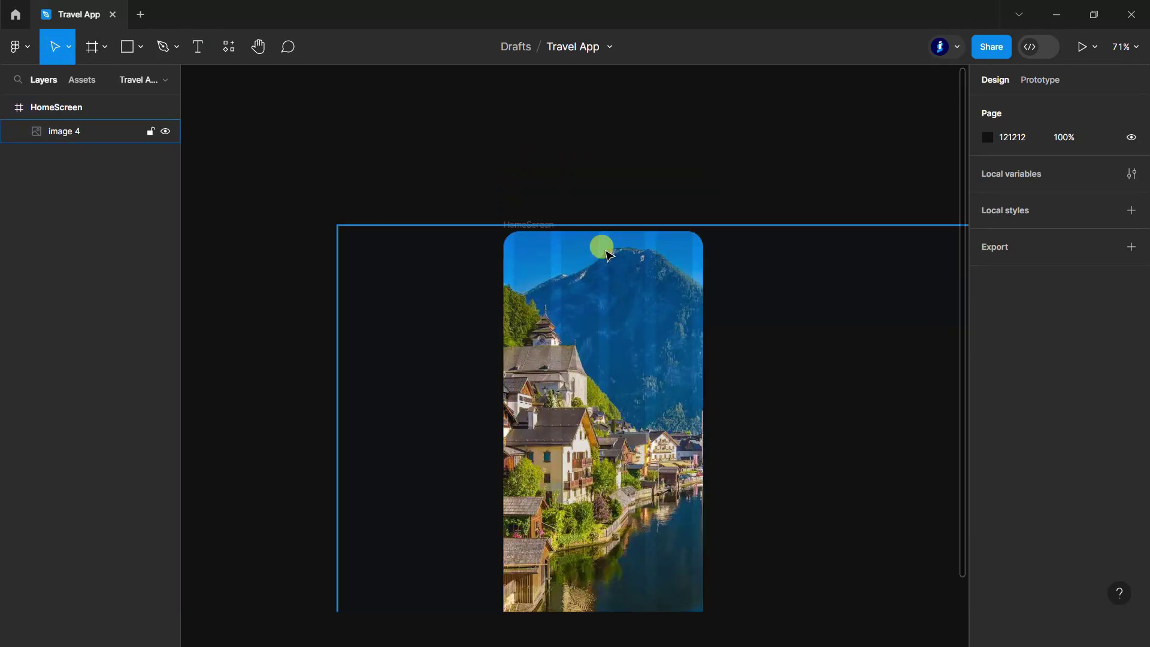
scroll(485, 268, "up", 3)
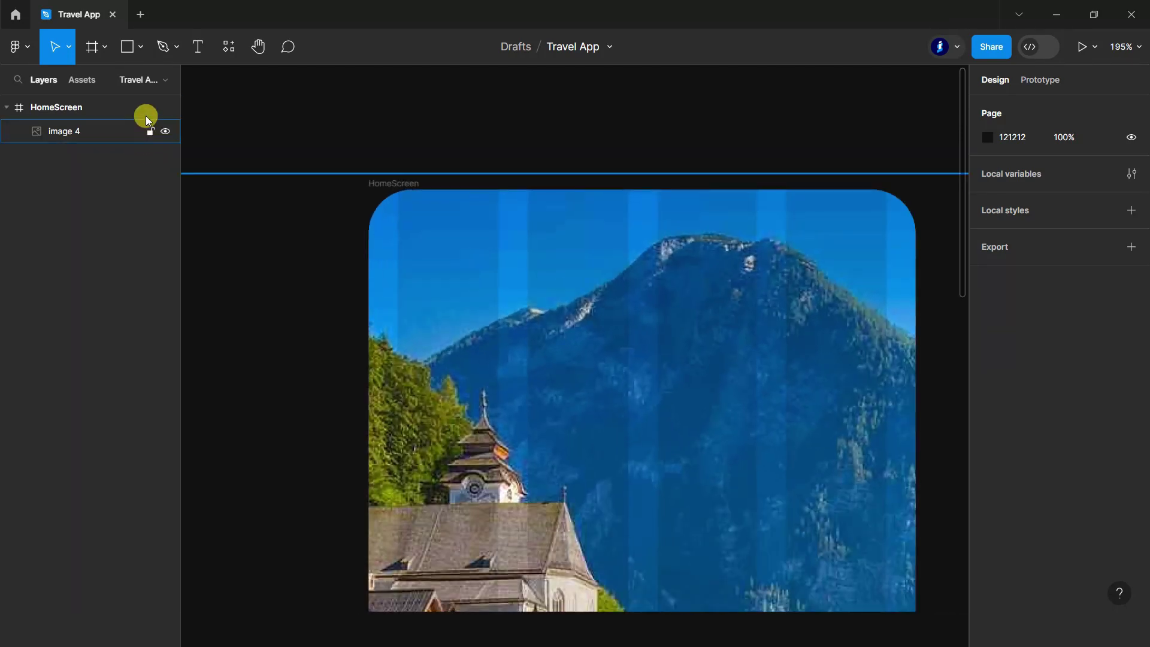
left_click(198, 46)
left_click(567, 296)
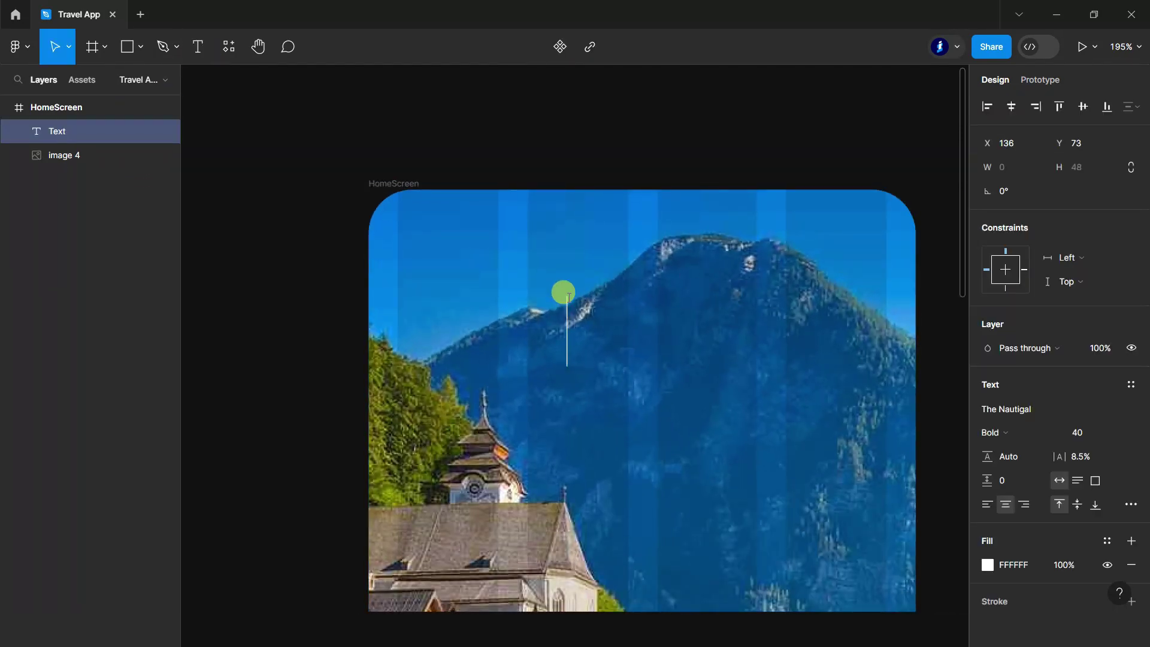
type("T")
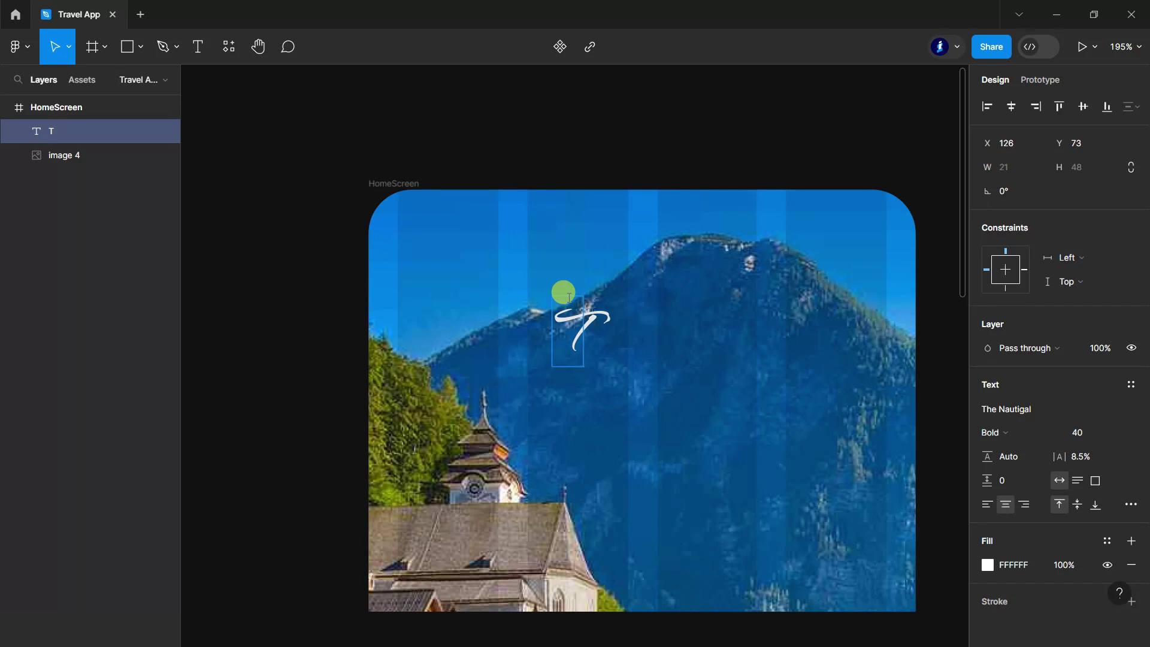
type("ourist")
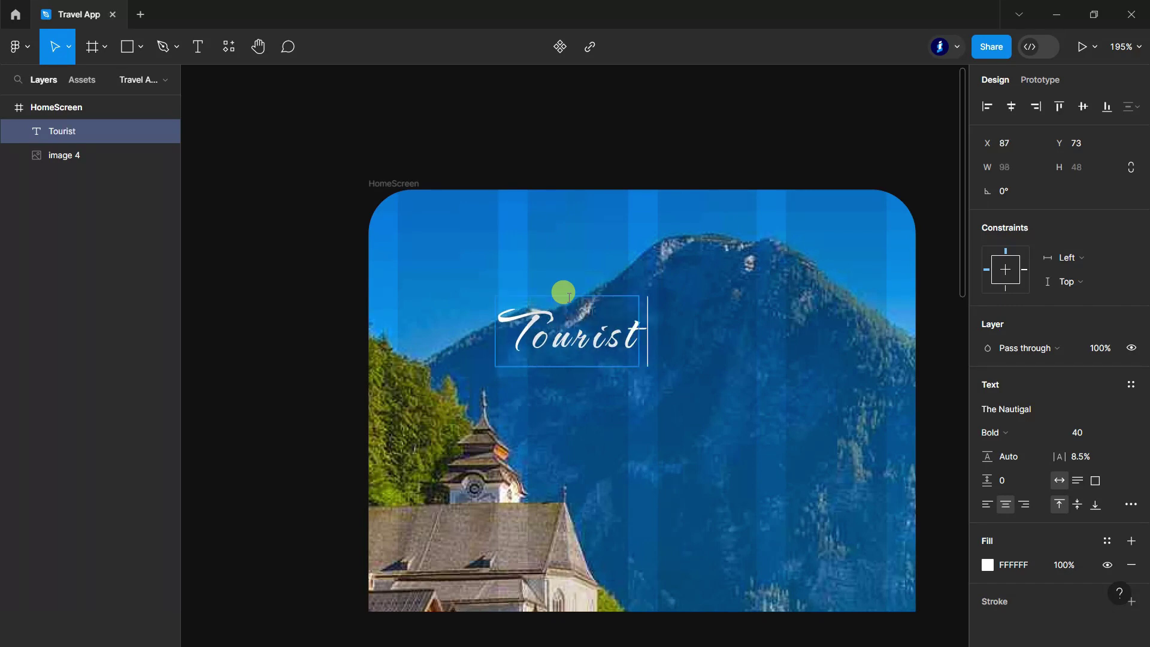
type(" Places")
scroll(569, 297, "up", 2)
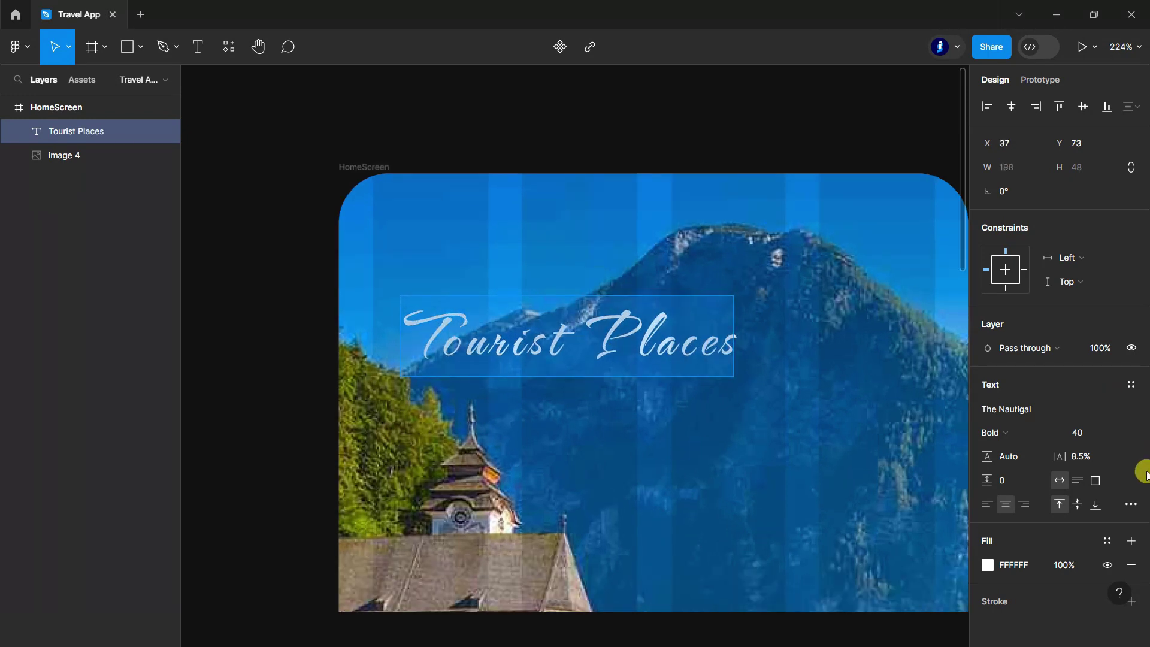
scroll(1055, 540, "down", 3)
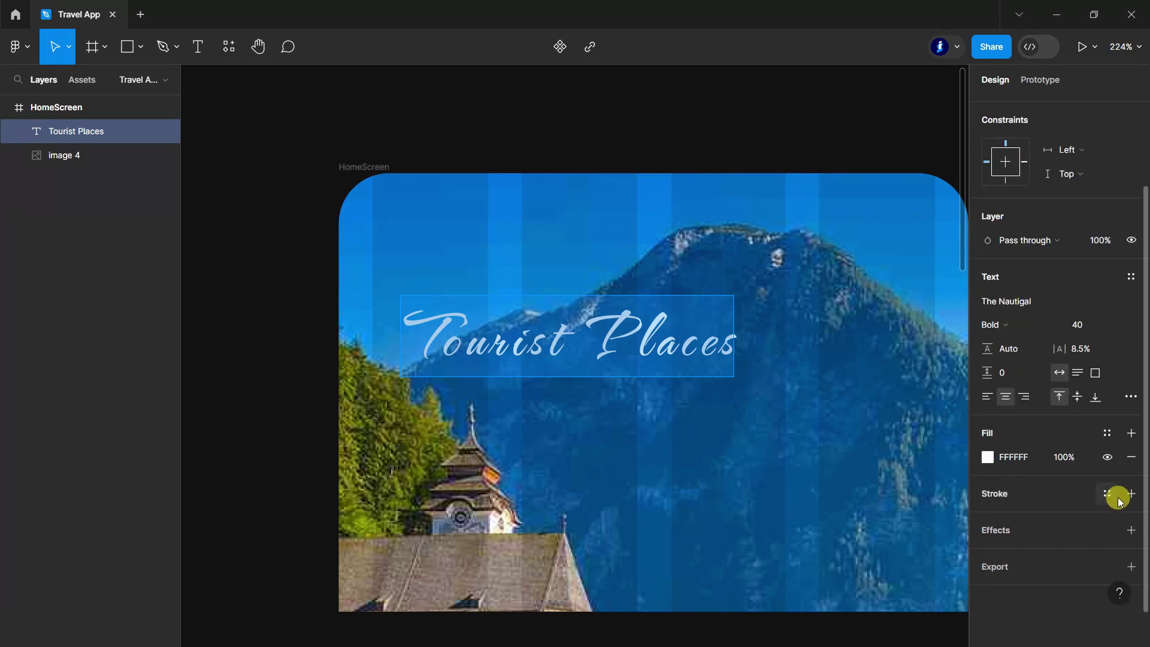
Give the title a white FFFFFF stroke of weight 0.5.
left_click(1131, 493)
left_click(1003, 524)
type("FFFFFF")
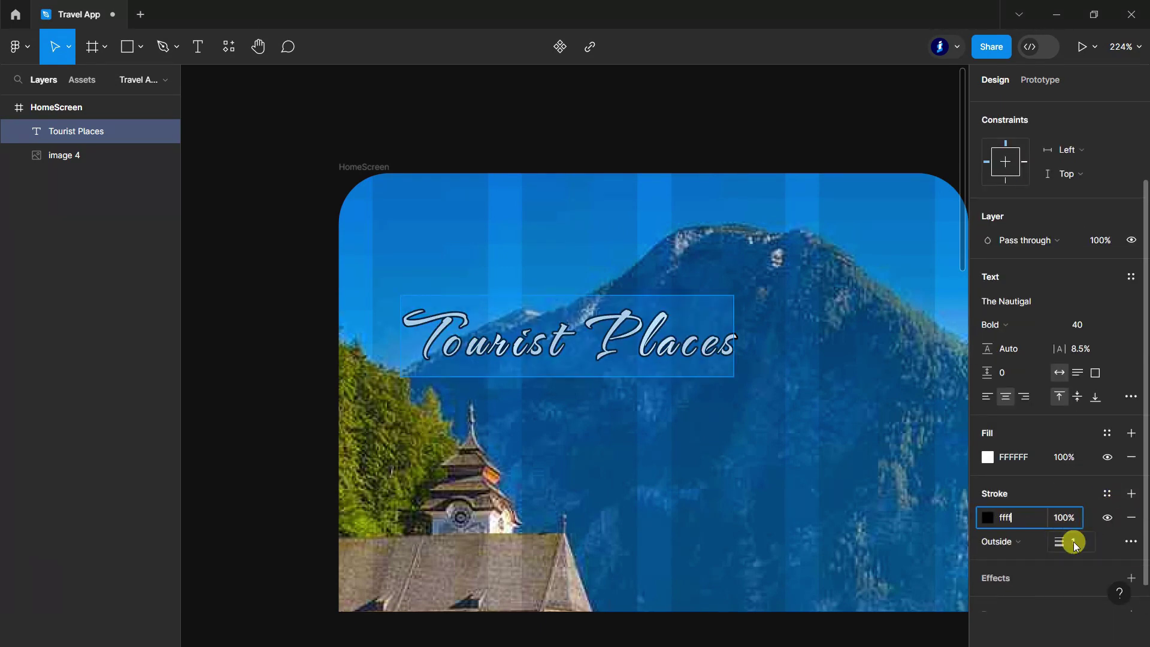
left_click(1082, 544)
type(".5")
key("Return")
scroll(598, 374, "down", 3)
scroll(598, 374, "down", 2)
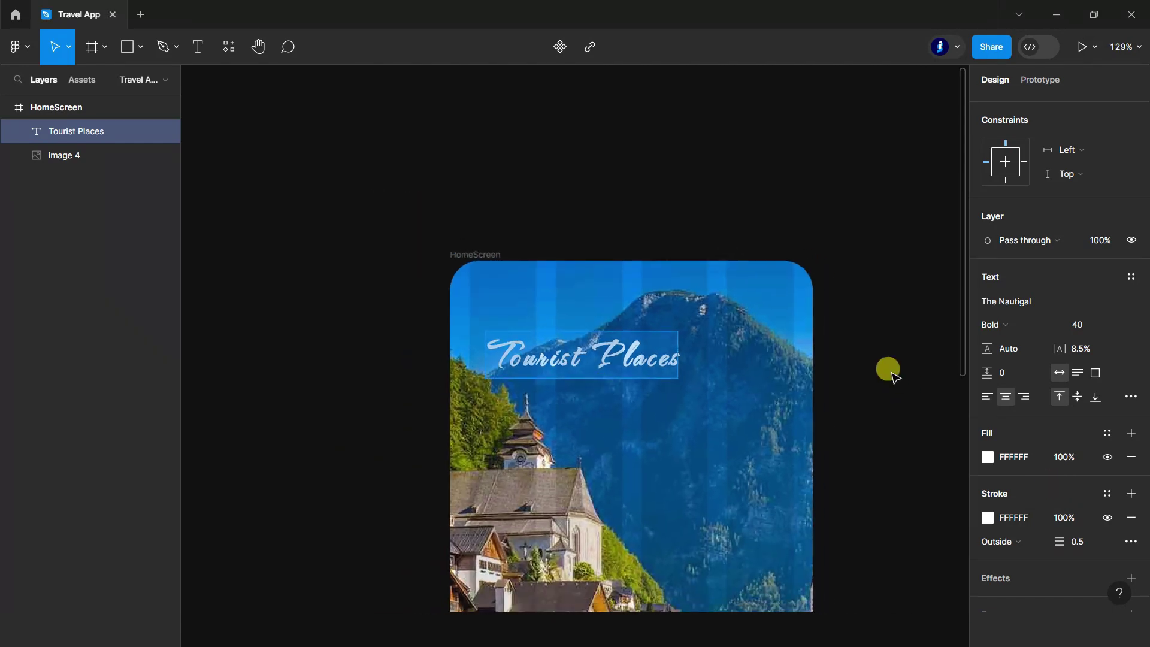
Centre the Tourist Places title horizontally in the frame.
left_click(589, 348)
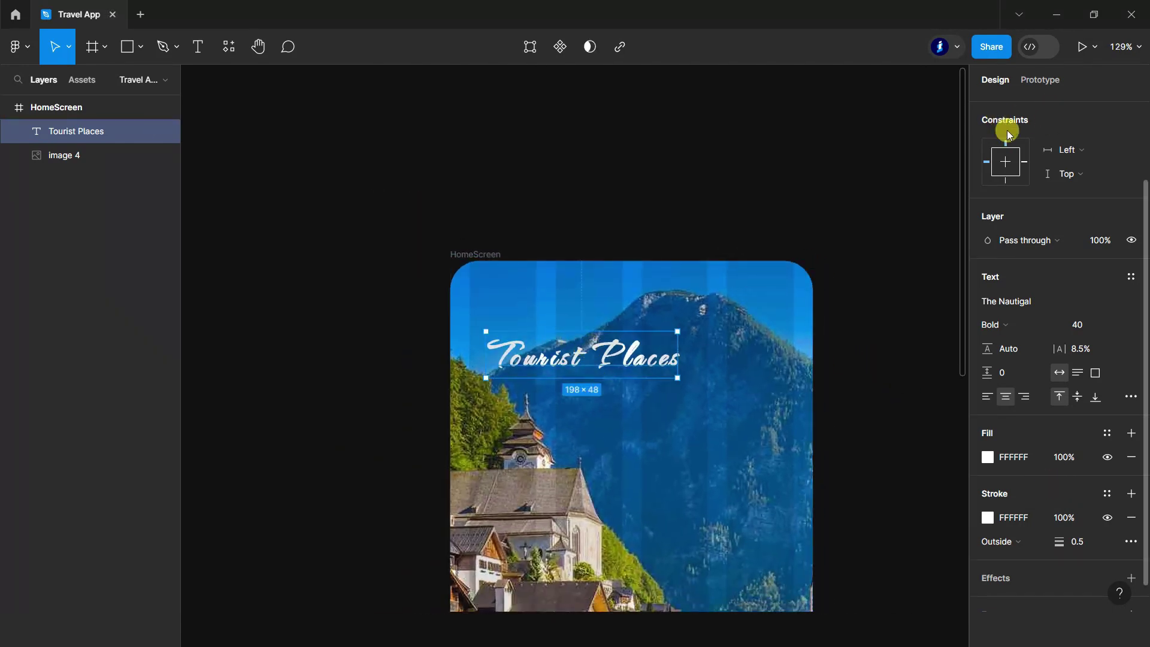
scroll(1006, 128, "up", 3)
left_click(1009, 106)
left_click(656, 358)
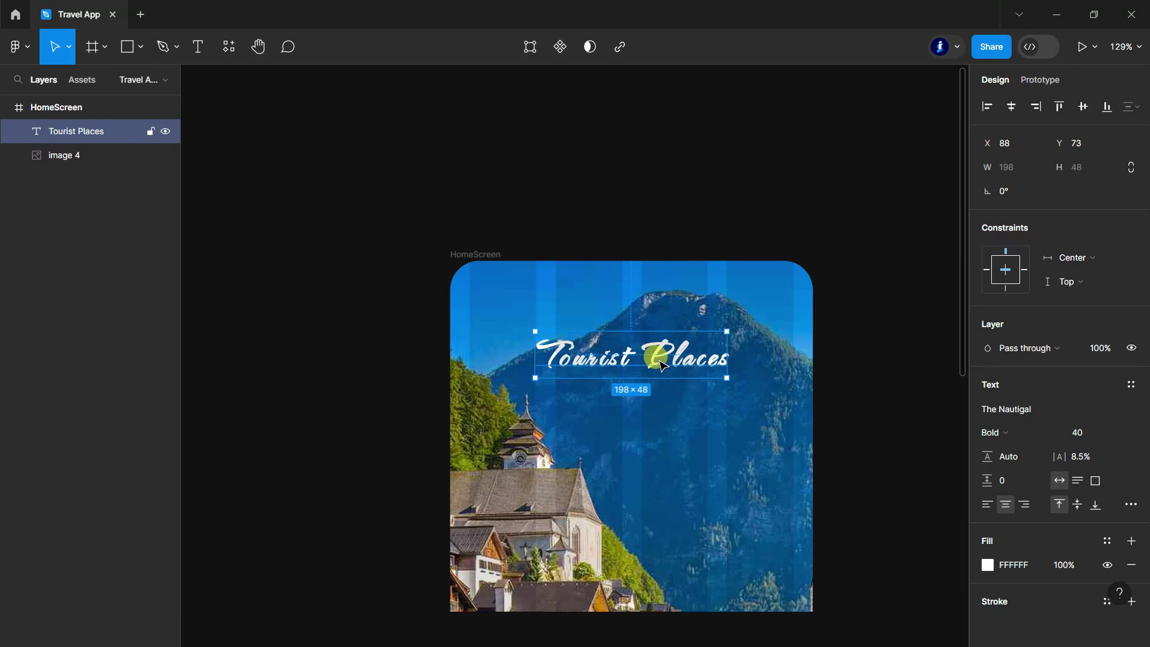
left_click(875, 288)
Type the heading 'Plan your Luxurious Vocation' and move it toward the lower left.
scroll(875, 289, "down", 1)
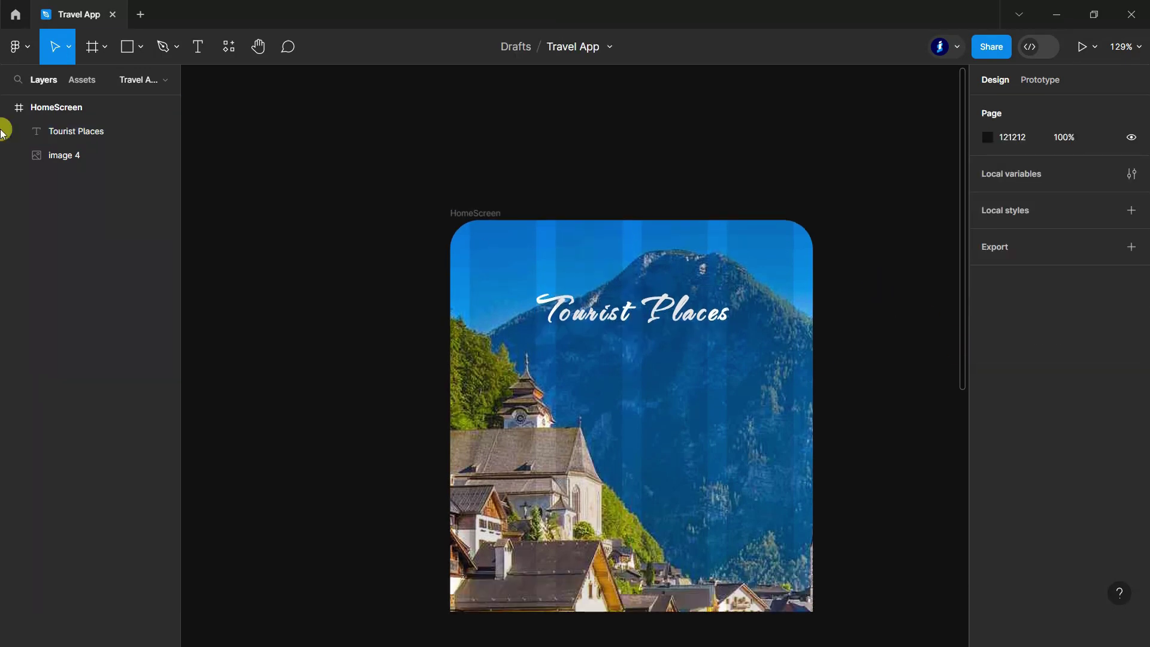
scroll(641, 377, "down", 8)
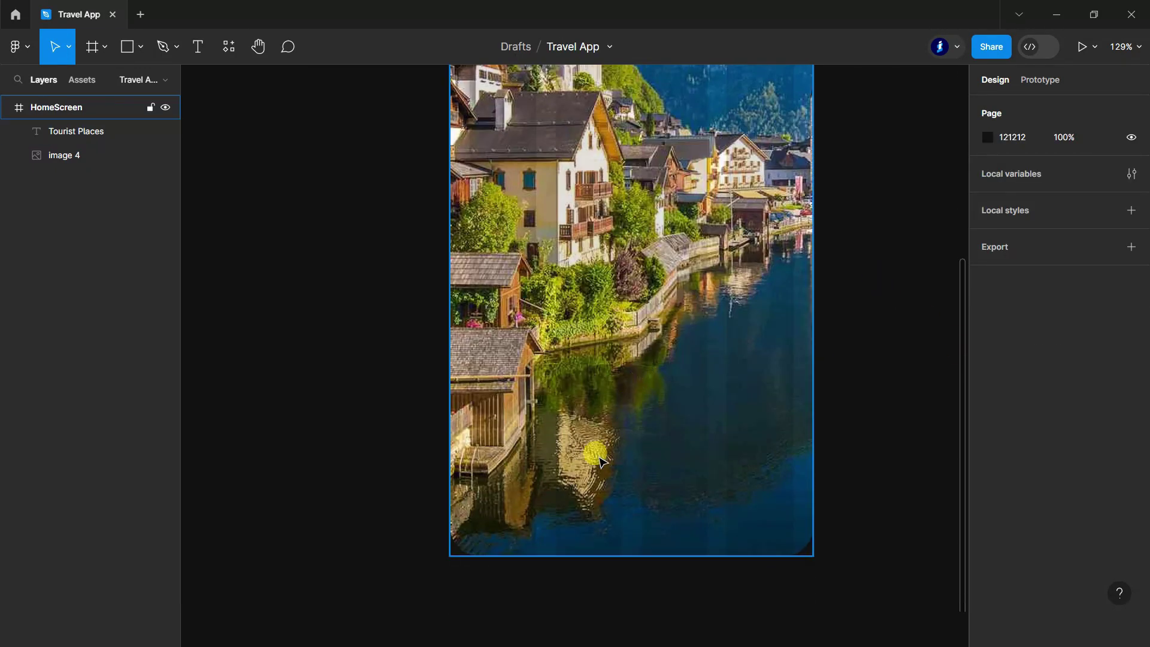
scroll(602, 461, "down", 5)
scroll(642, 493, "up", 3)
scroll(232, 249, "down", 2)
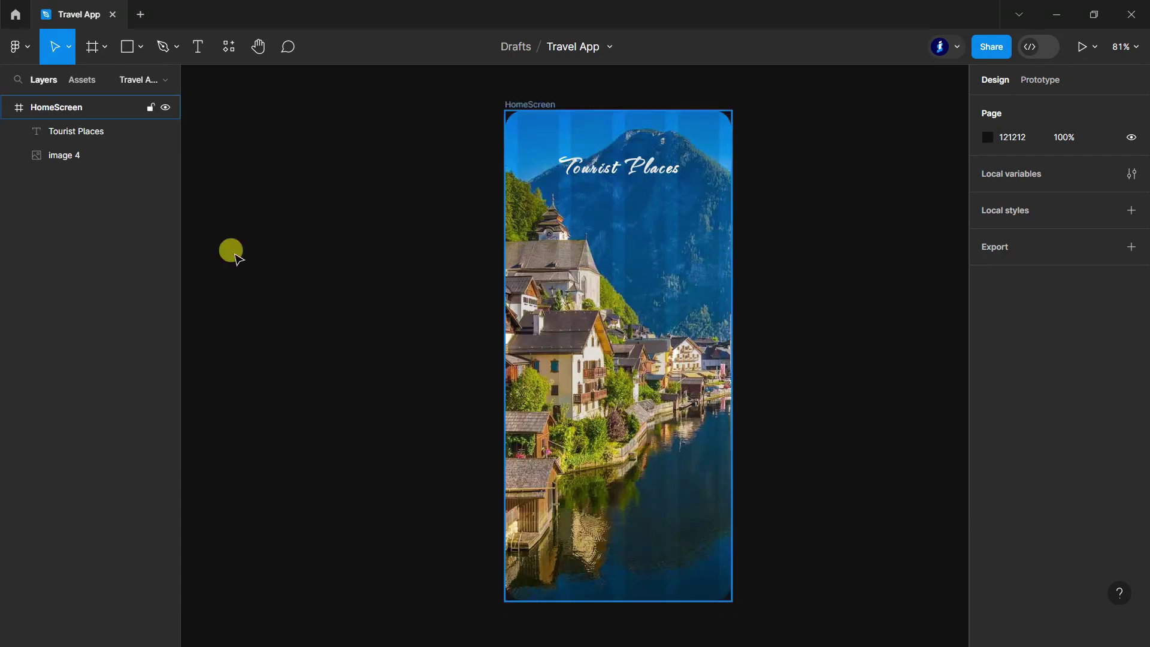
left_click(198, 46)
scroll(661, 380, "down", 2)
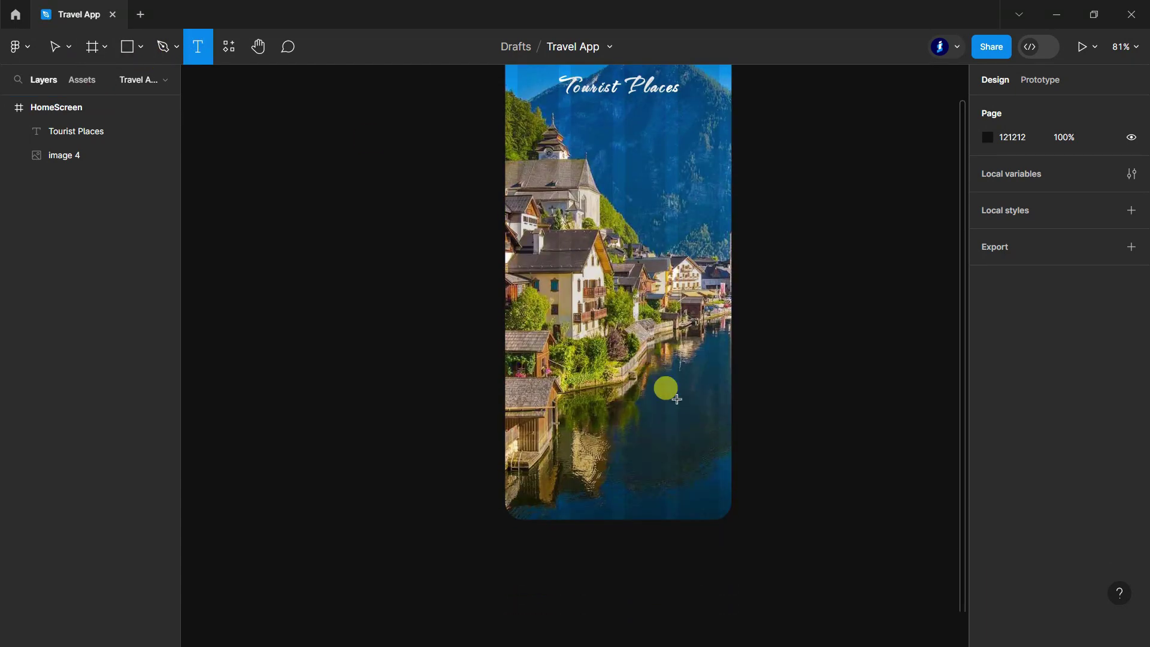
scroll(654, 446, "up", 2)
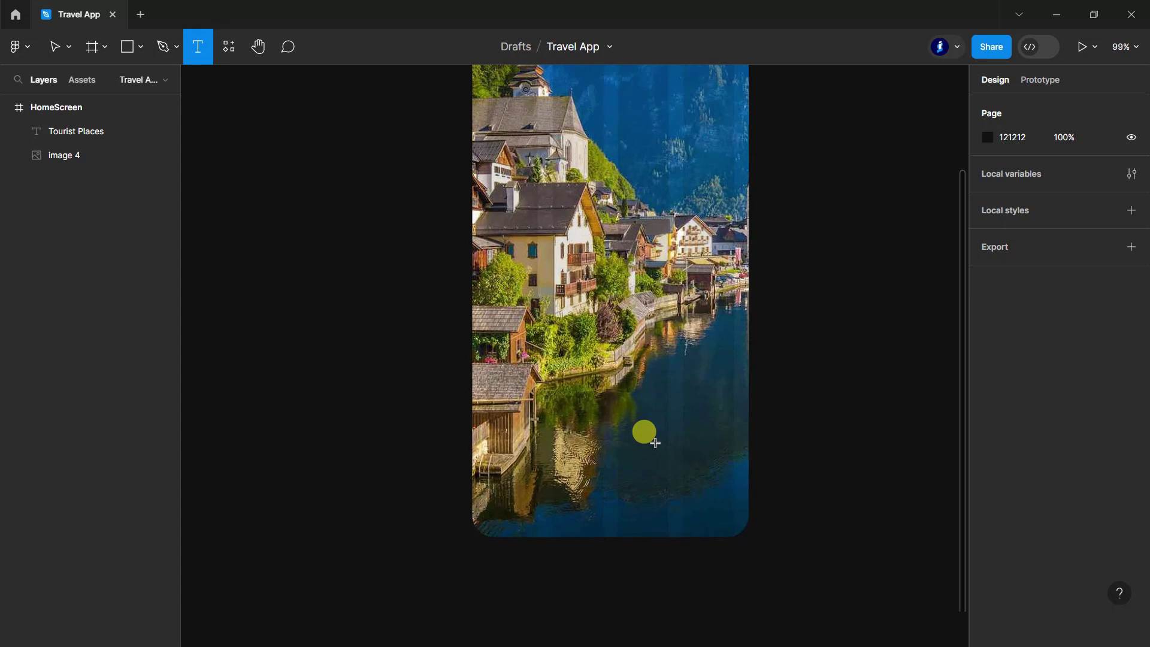
left_click(517, 415)
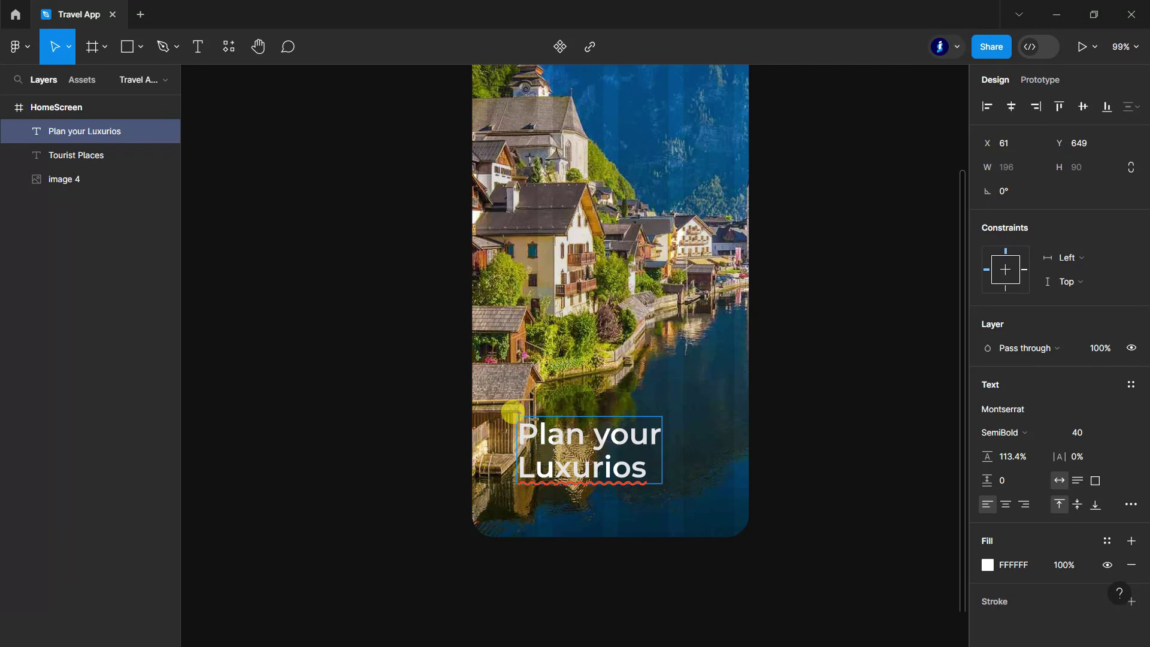
type("Plan your Luxurios")
type("us Vocation")
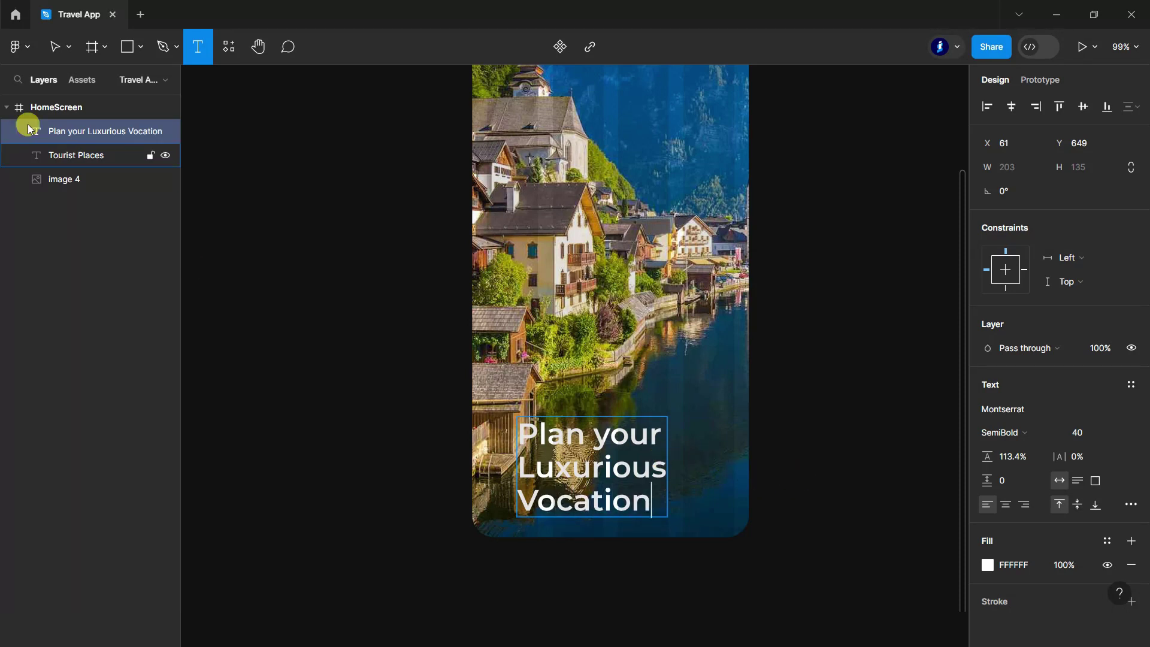
left_click(55, 47)
left_click_drag(620, 476, 589, 427)
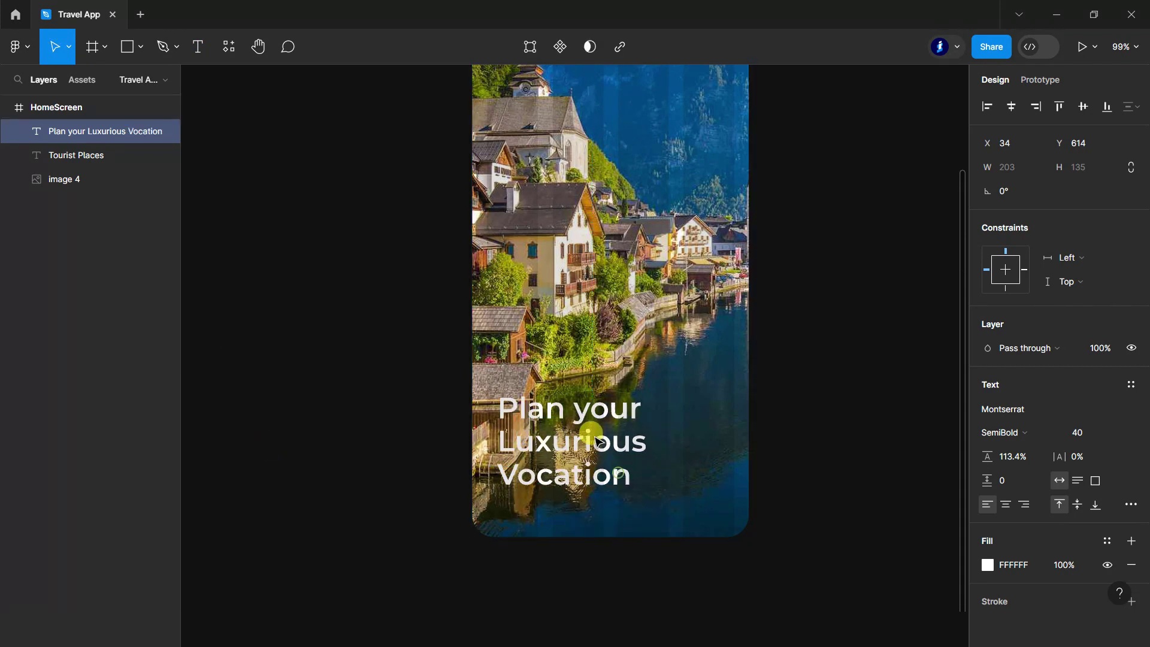
Make the words 'Plan your' size 24, Medium weight.
left_click(198, 47)
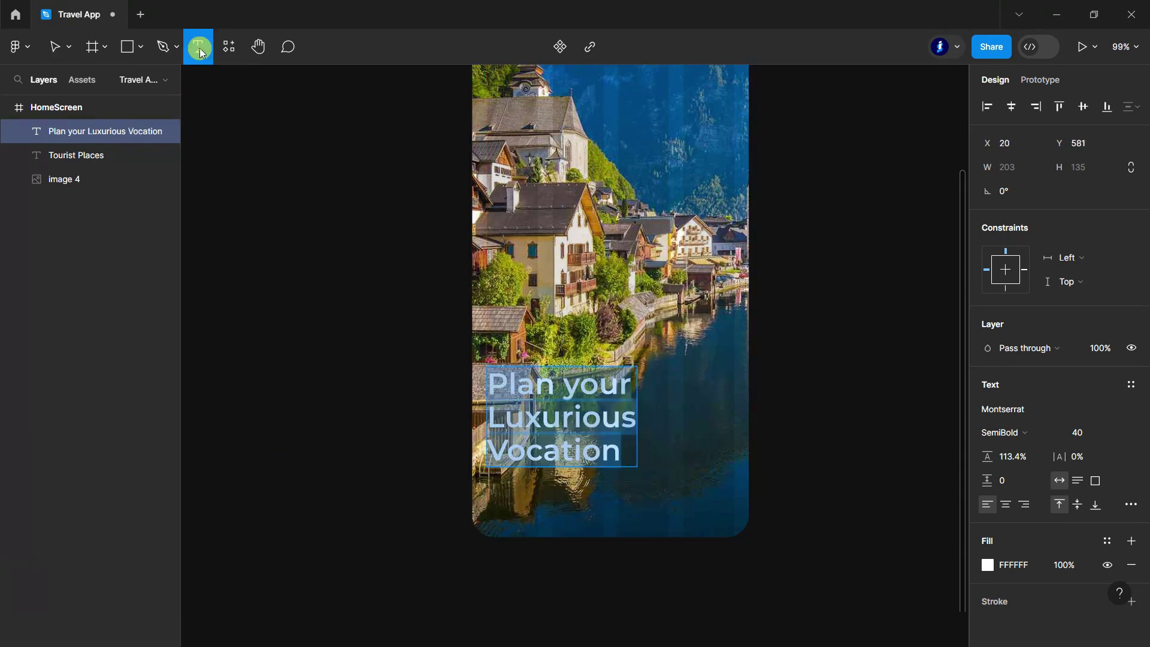
left_click_drag(626, 380, 473, 381)
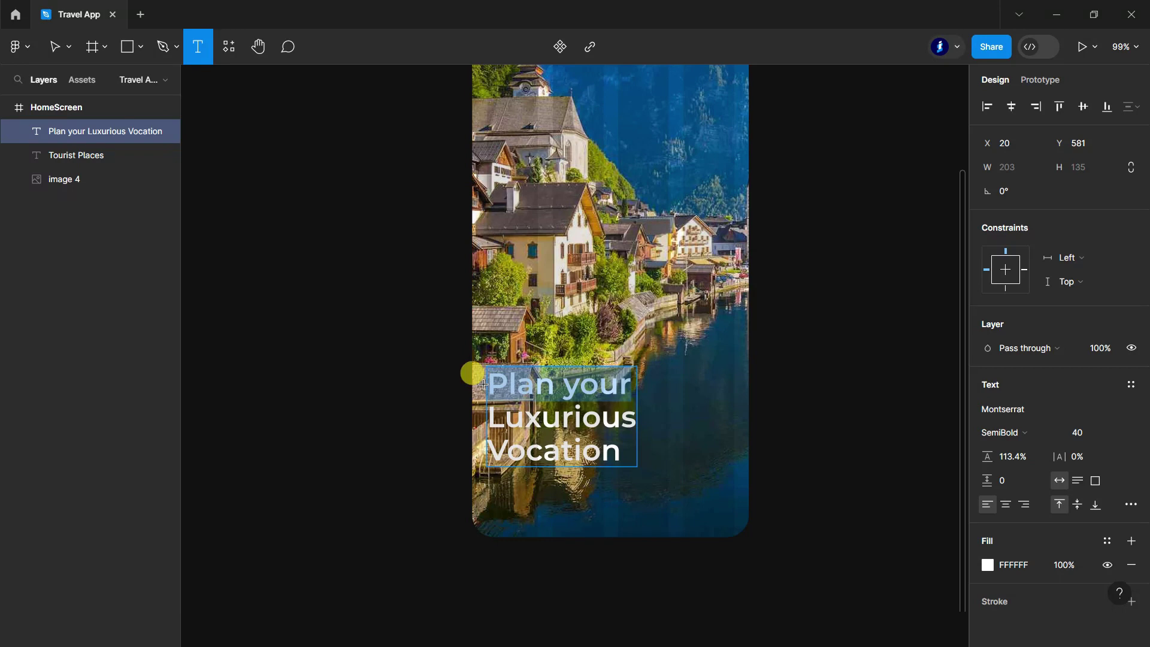
left_click(1117, 432)
left_click(1096, 379)
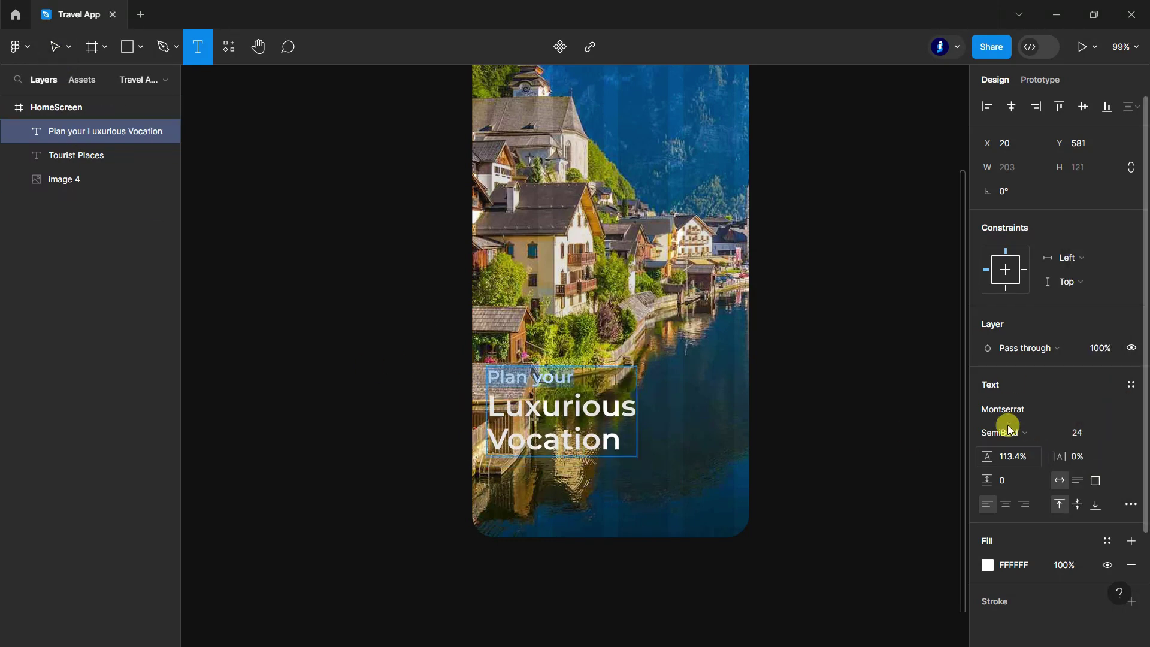
left_click(1045, 431)
left_click(1023, 355)
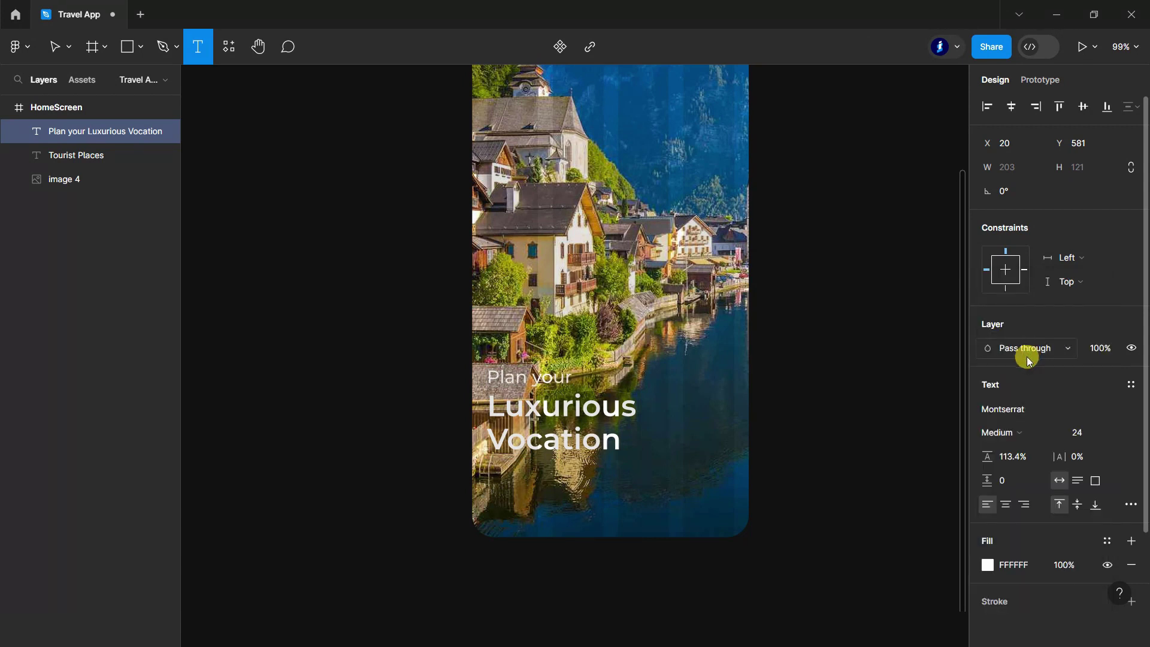
Nudge the heading slightly higher and deselect it.
left_click(57, 55)
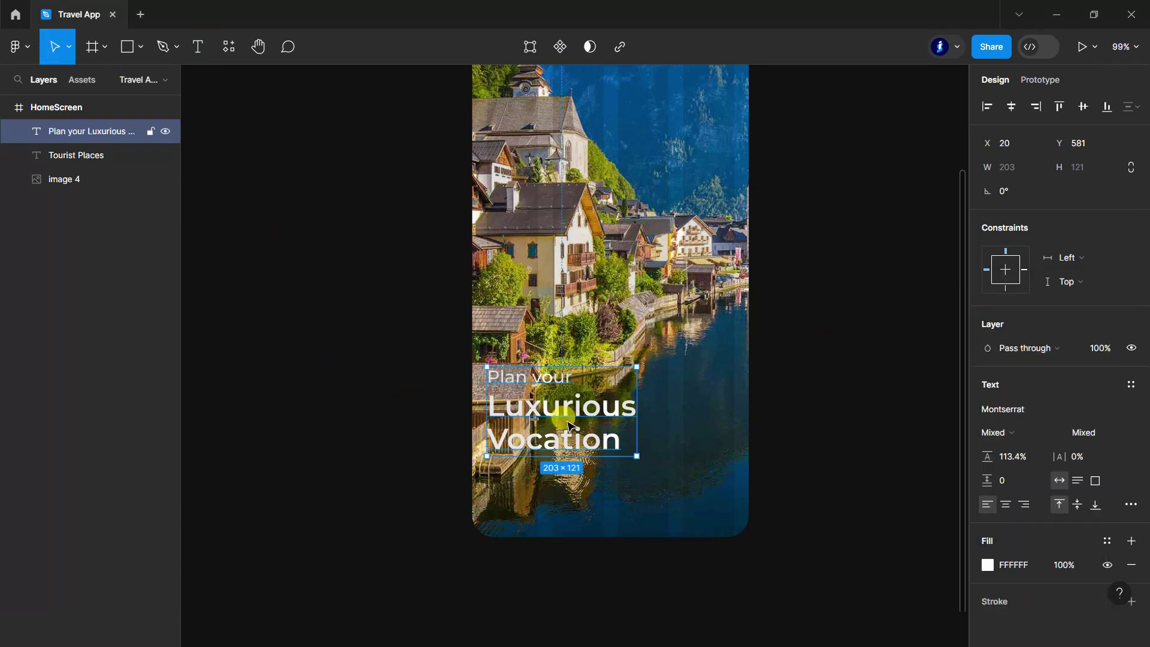
left_click_drag(566, 422, 571, 412)
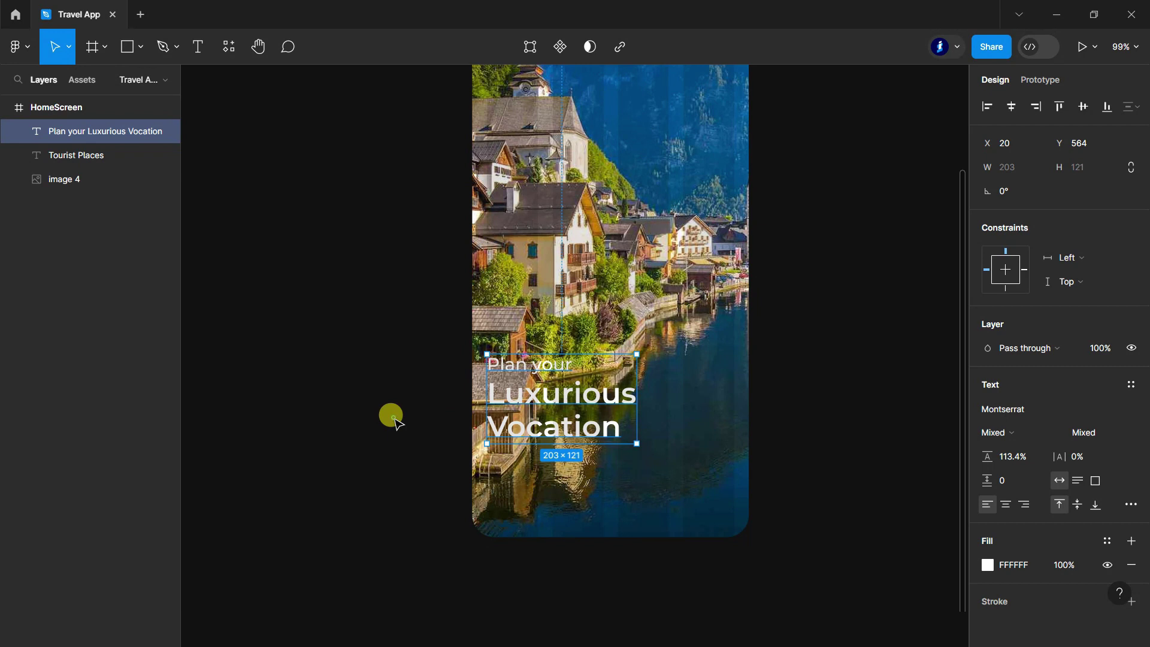
left_click(395, 419)
scroll(572, 527, "down", 3)
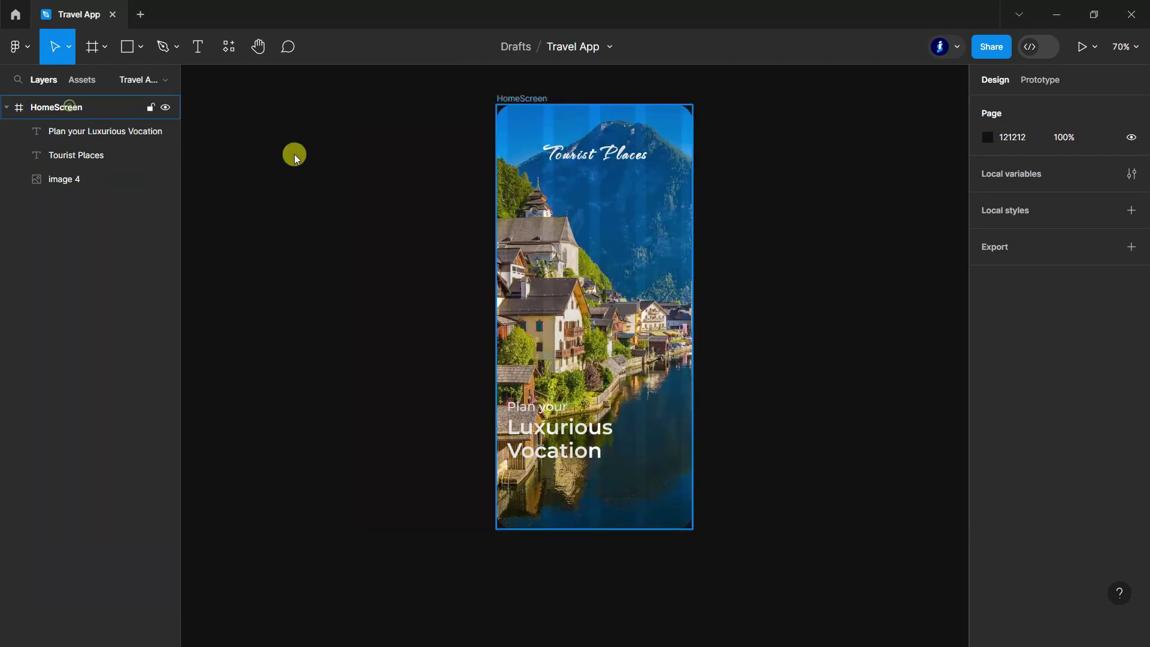
key("ctrl+a")
left_click(123, 46)
Draw a 335×60 rectangle below the heading, 20 px from the left.
scroll(661, 342, "down", 4)
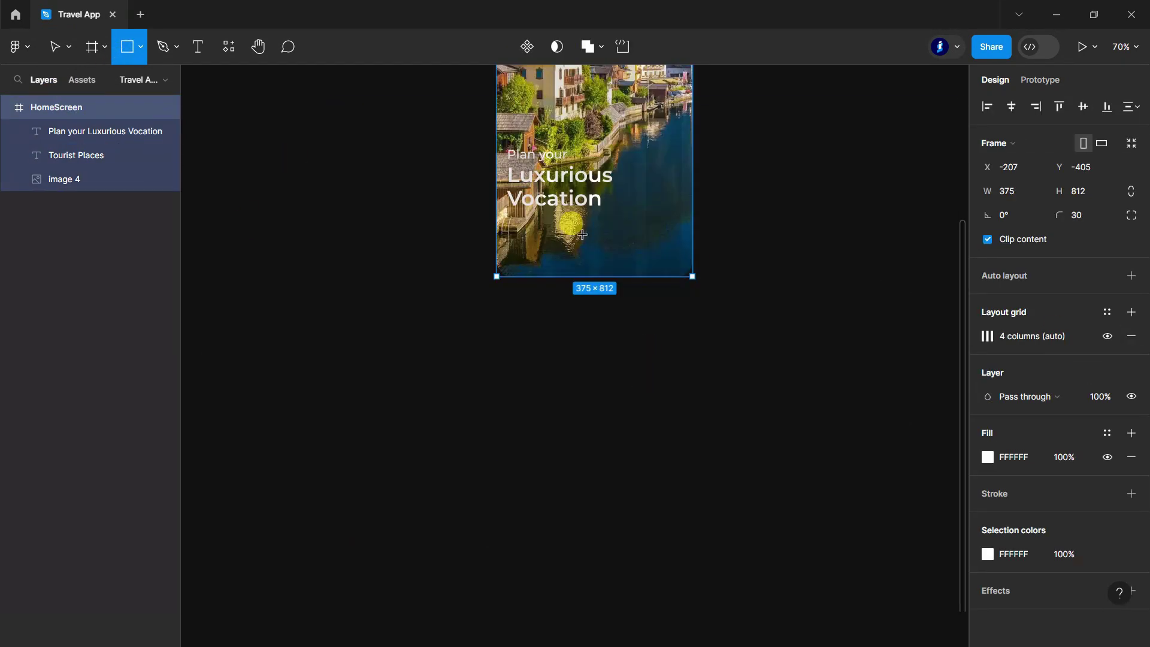
scroll(458, 230, "up", 3)
left_click_drag(455, 228, 777, 282)
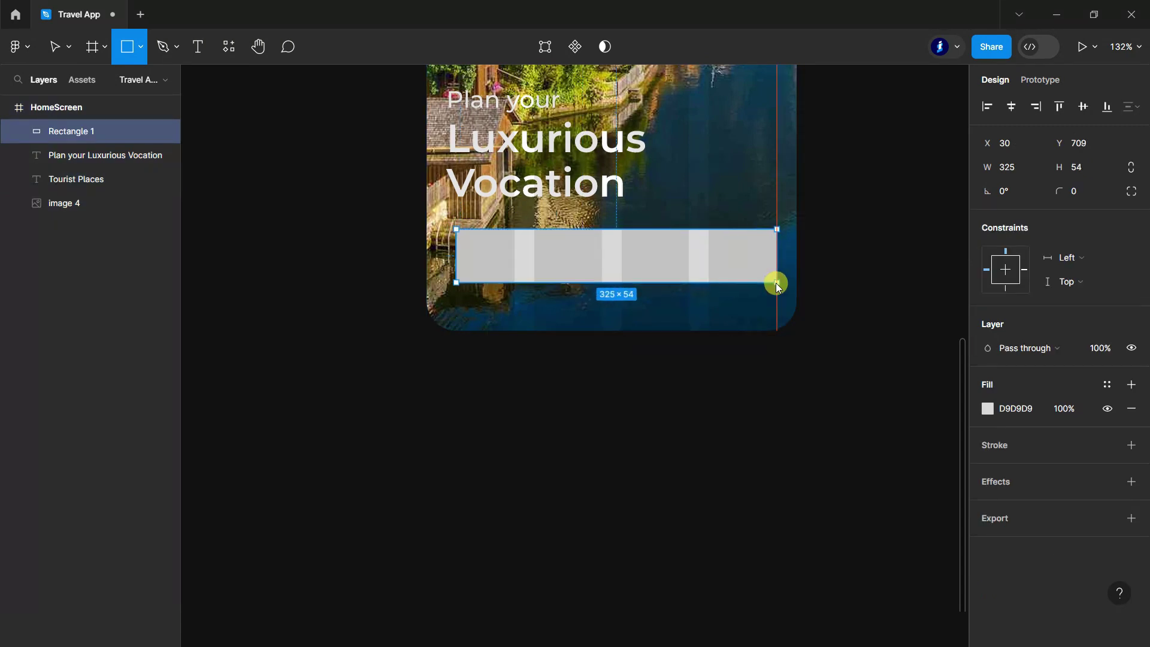
left_click_drag(455, 252, 447, 251)
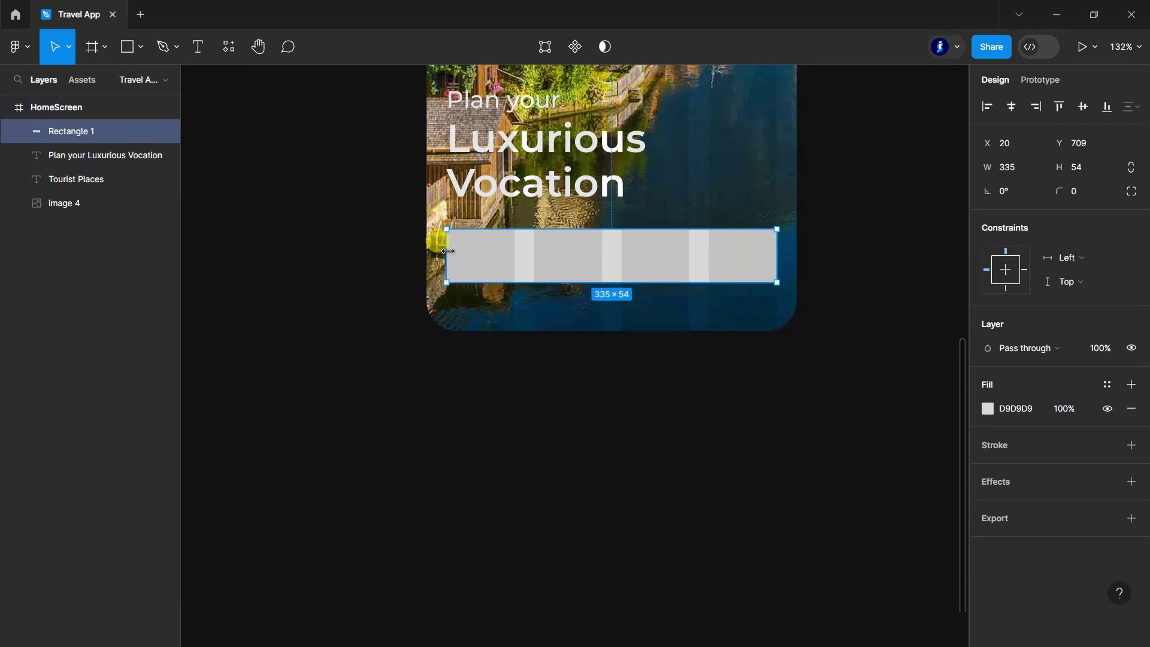
scroll(688, 397, "up", 3)
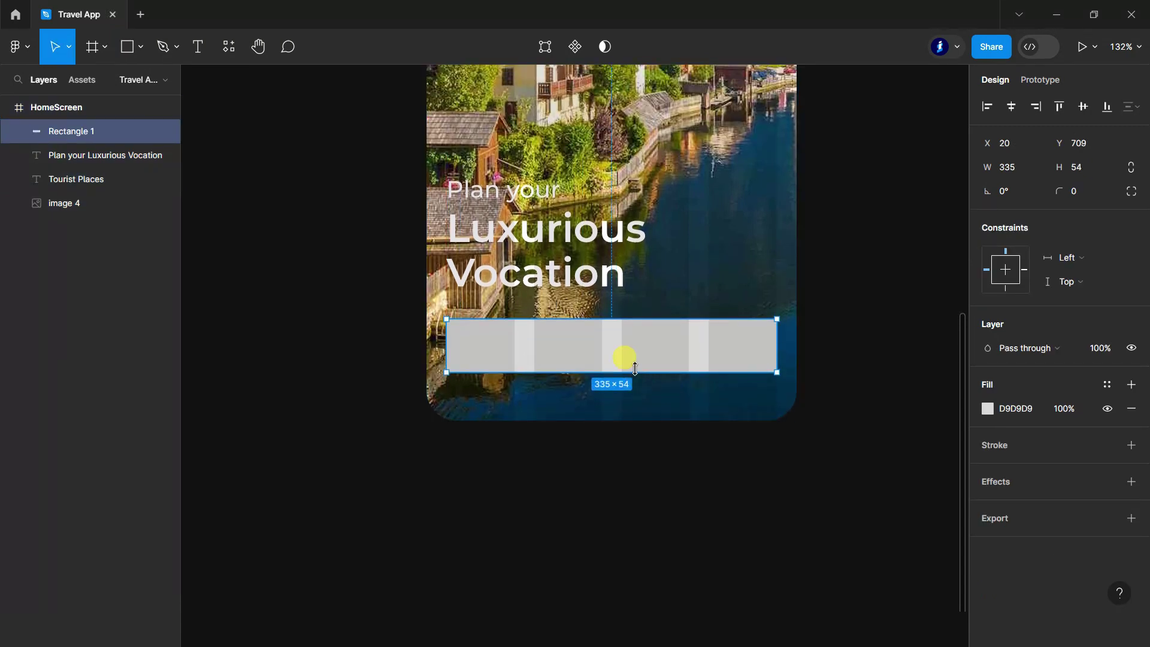
left_click_drag(636, 371, 640, 380)
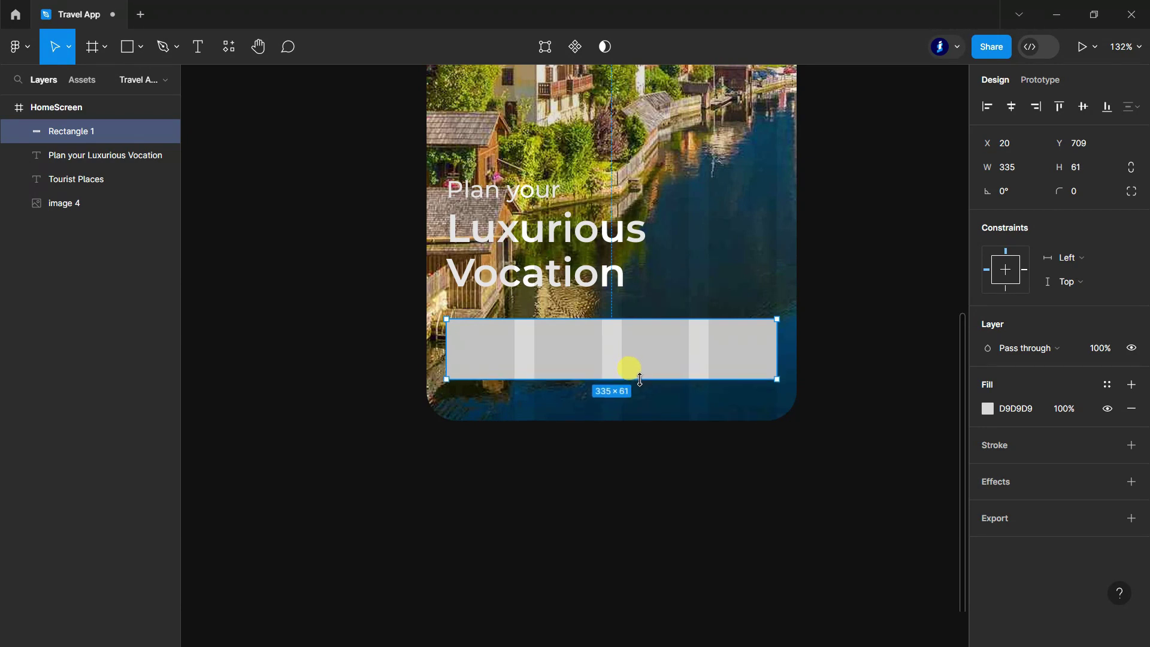
type("60")
key("Return")
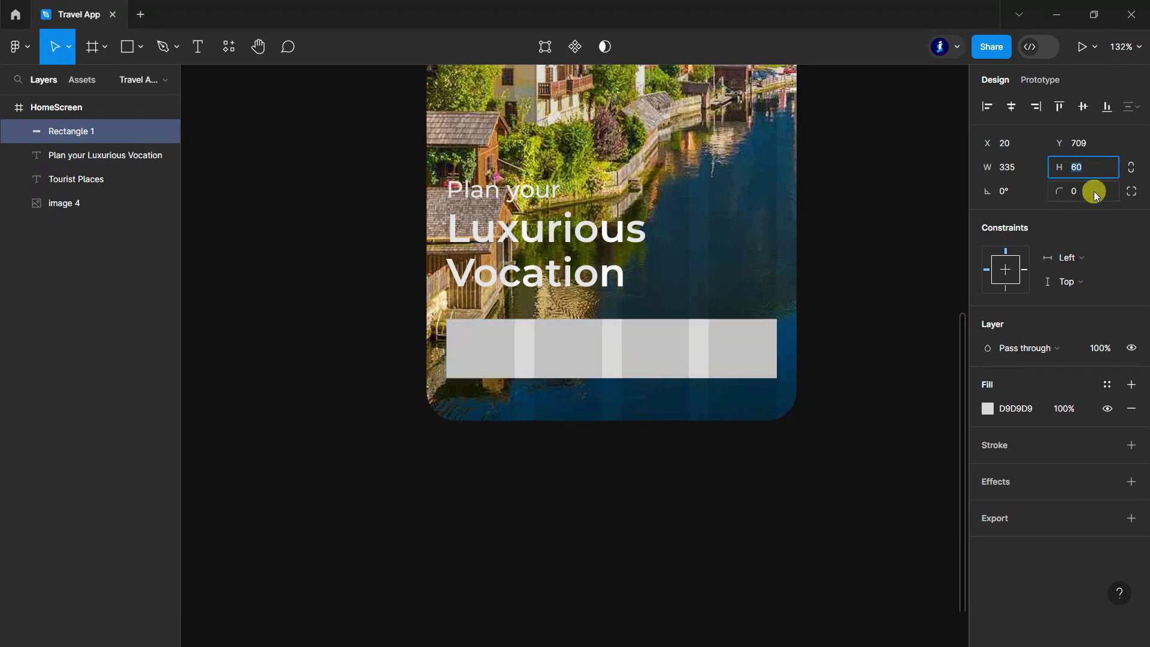
Give the rectangle corner radius 10 and a blue 176FF2 fill.
type("10")
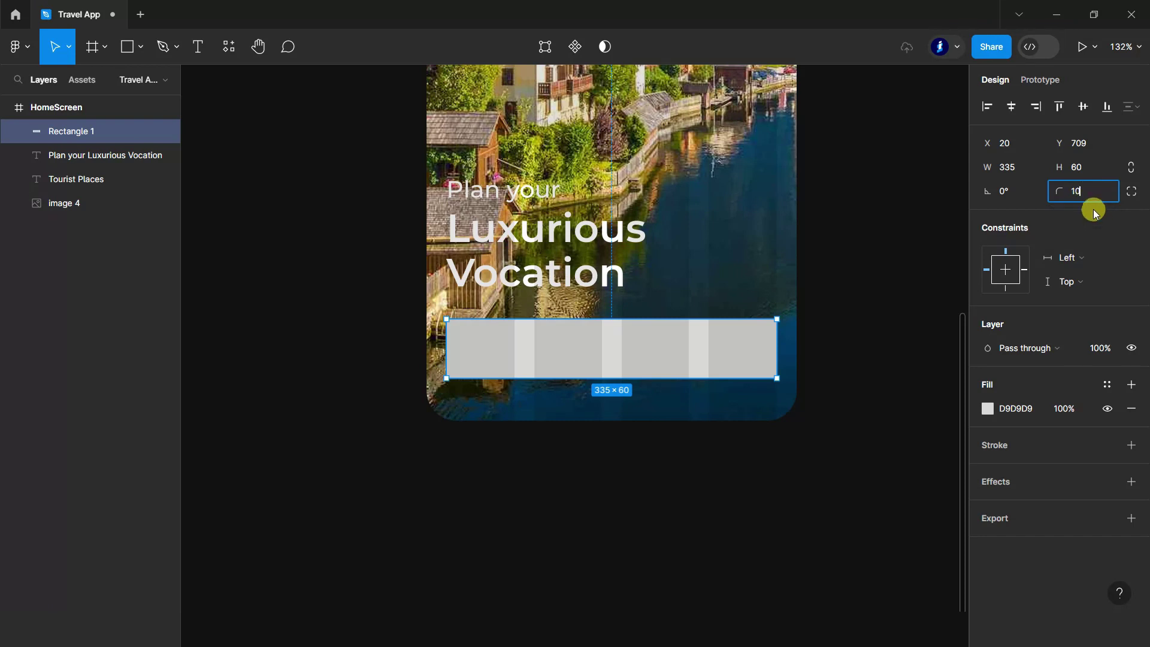
key("Return")
left_click(988, 409)
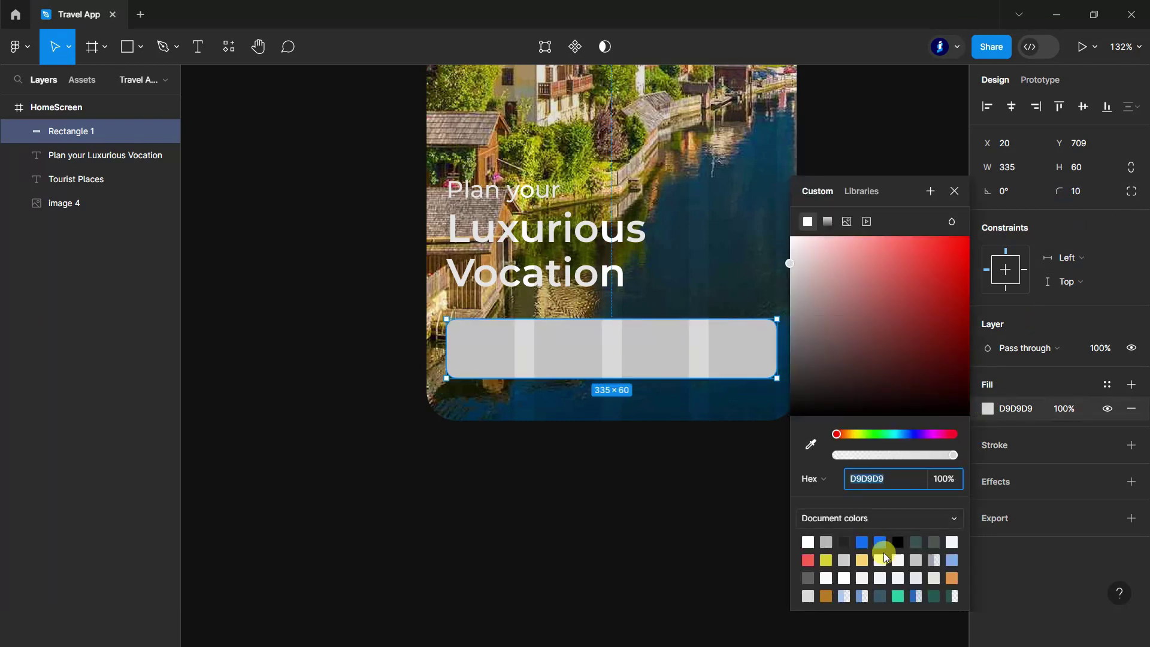
left_click(880, 542)
left_click(954, 191)
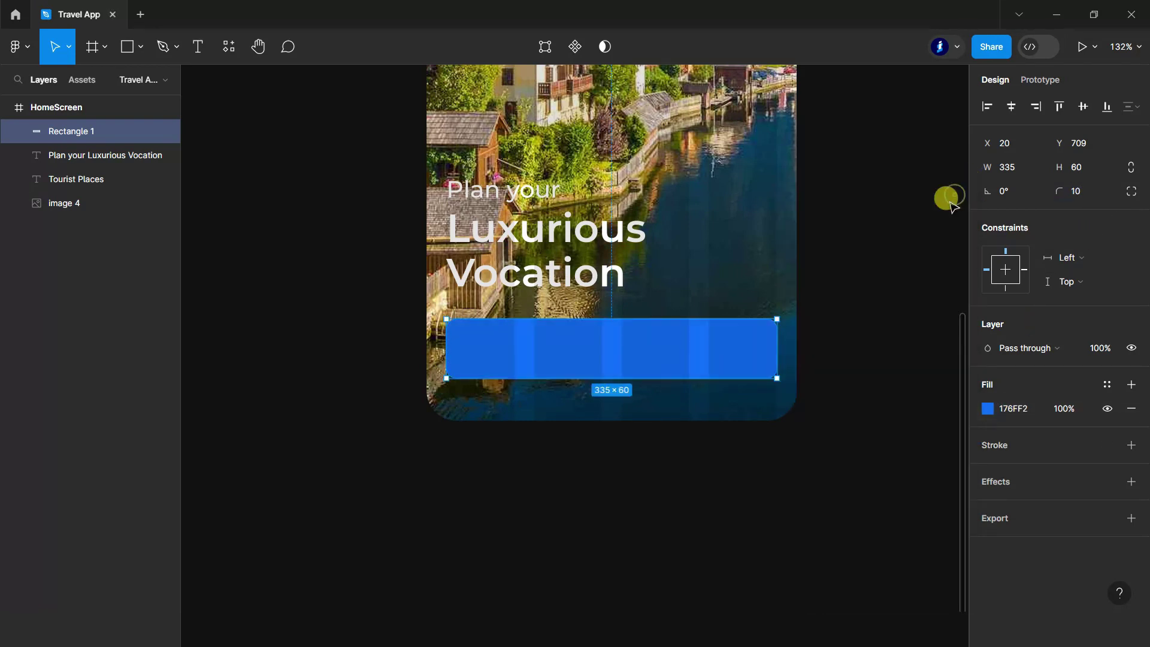
Hide the HomeScreen frame's layout grid.
left_click(60, 107)
left_click(1108, 336)
scroll(752, 457, "up", 2)
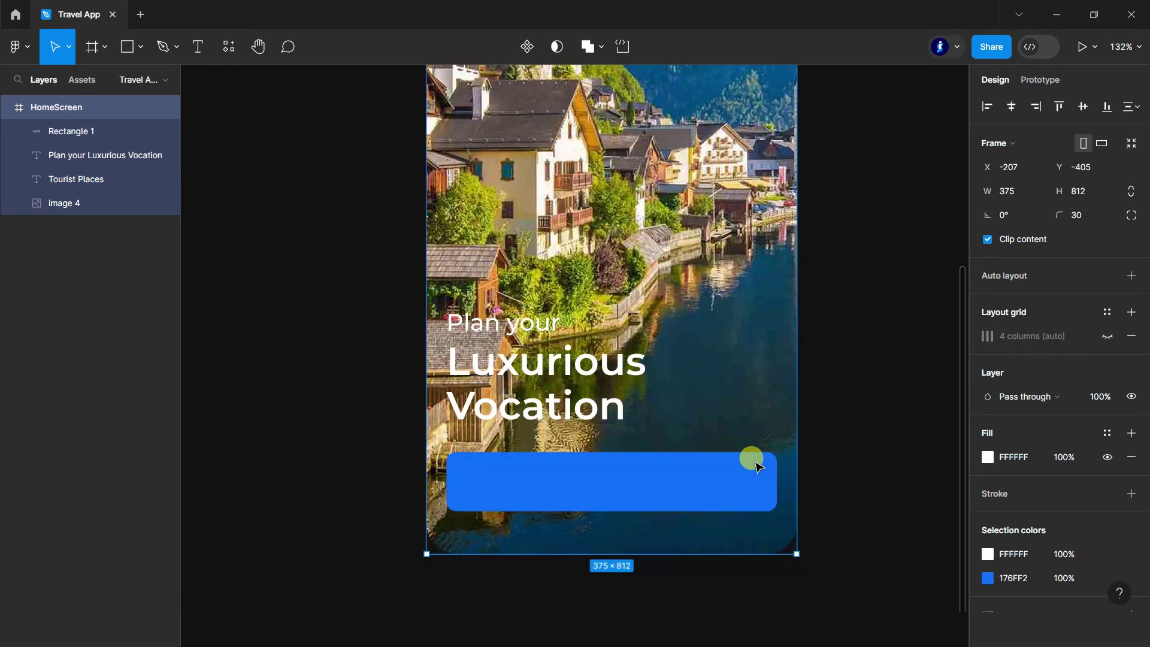
left_click(198, 46)
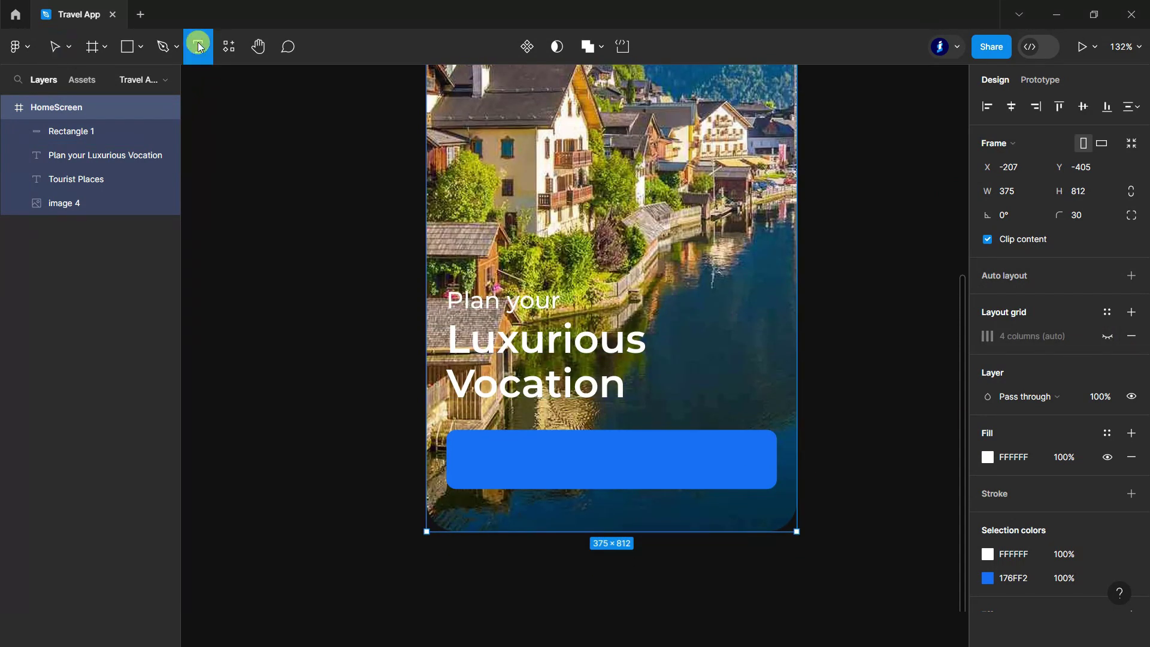
Add a white 'Explore' label at font size 16 on the blue button.
left_click(581, 449)
type("Explore")
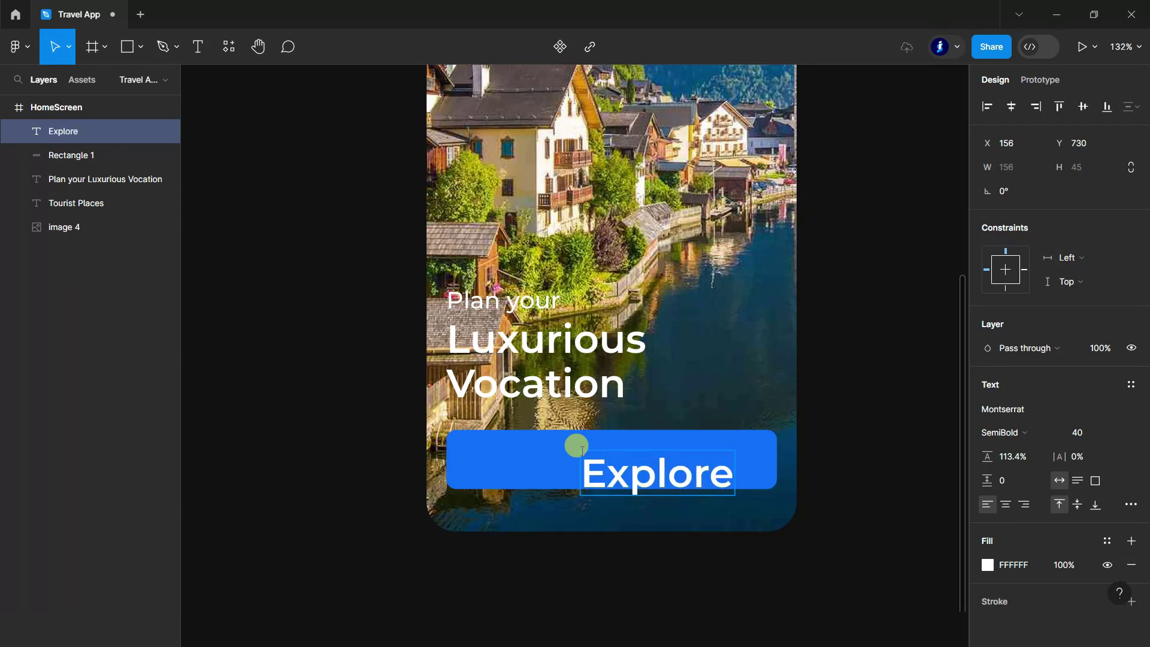
left_click(1114, 434)
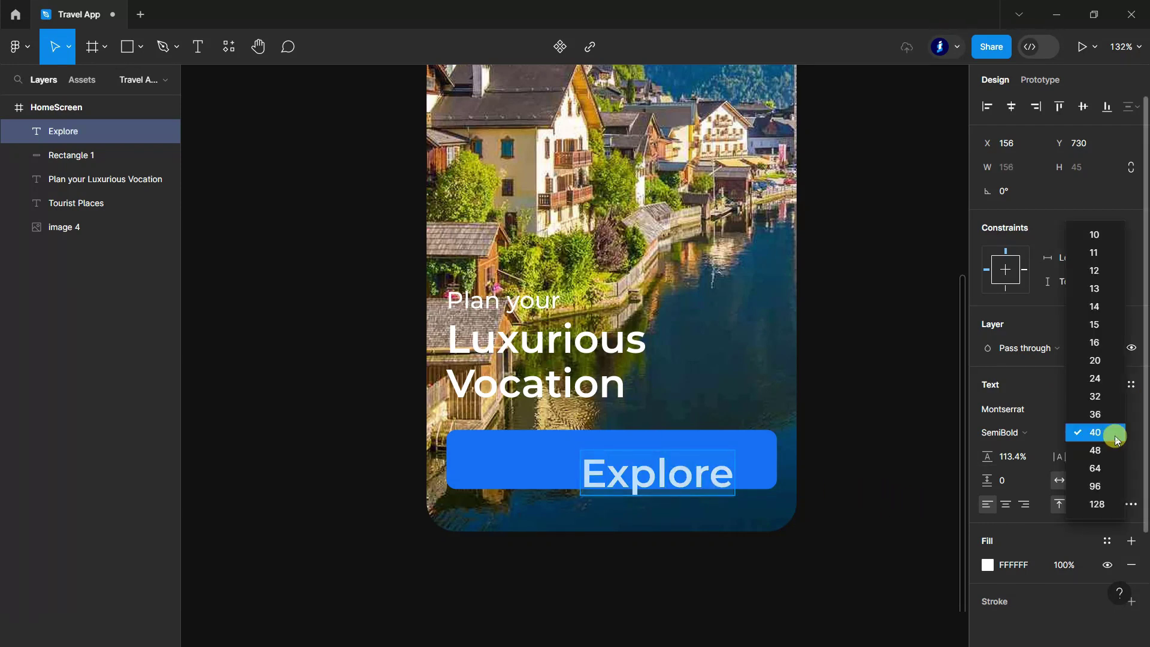
left_click(1096, 342)
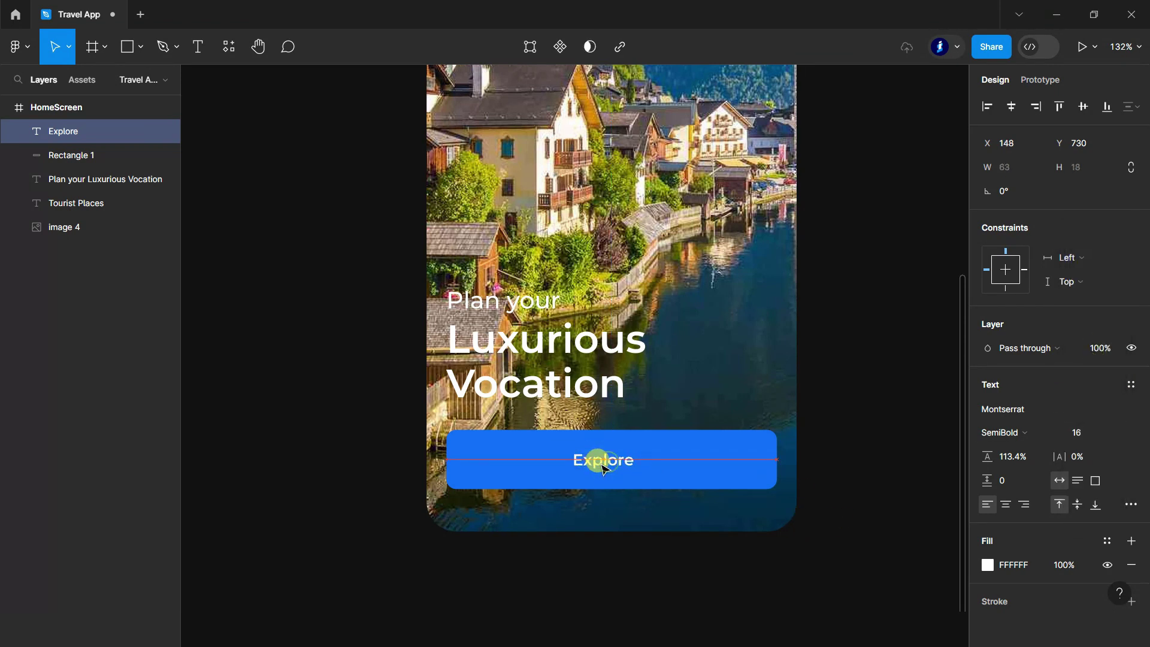
left_click(747, 552)
scroll(479, 526, "down", 3)
scroll(635, 298, "down", 2)
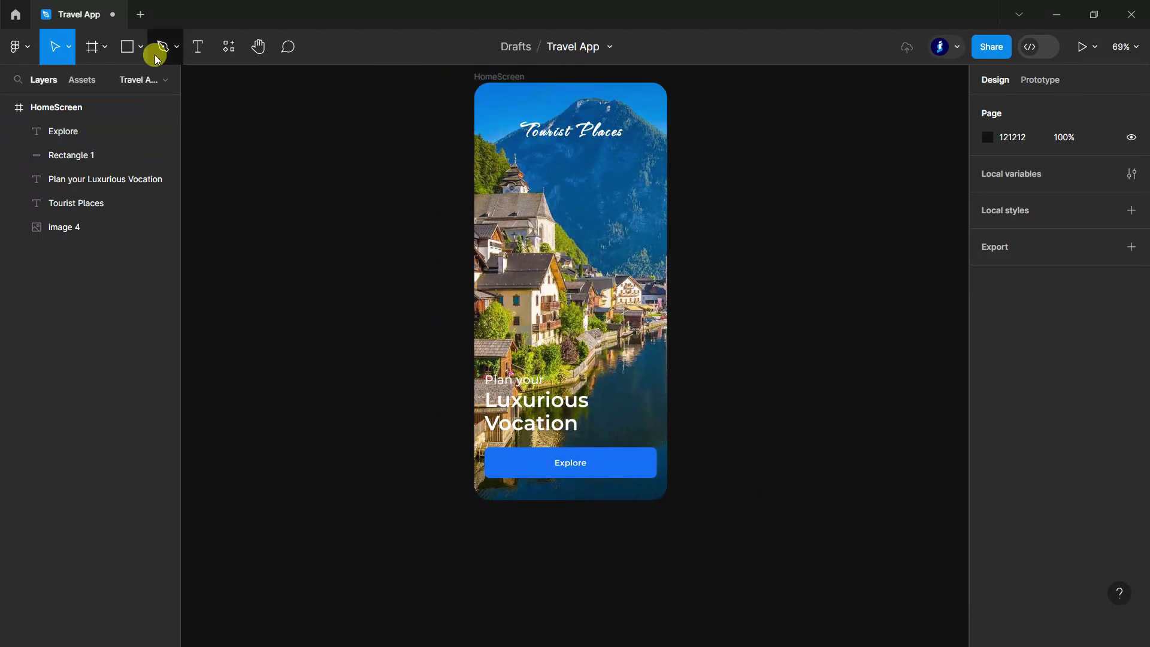
Draw a rectangle over the frame's lower part, behind the text, with a linear gradient fill.
left_click(127, 46)
left_click_drag(474, 357, 667, 500)
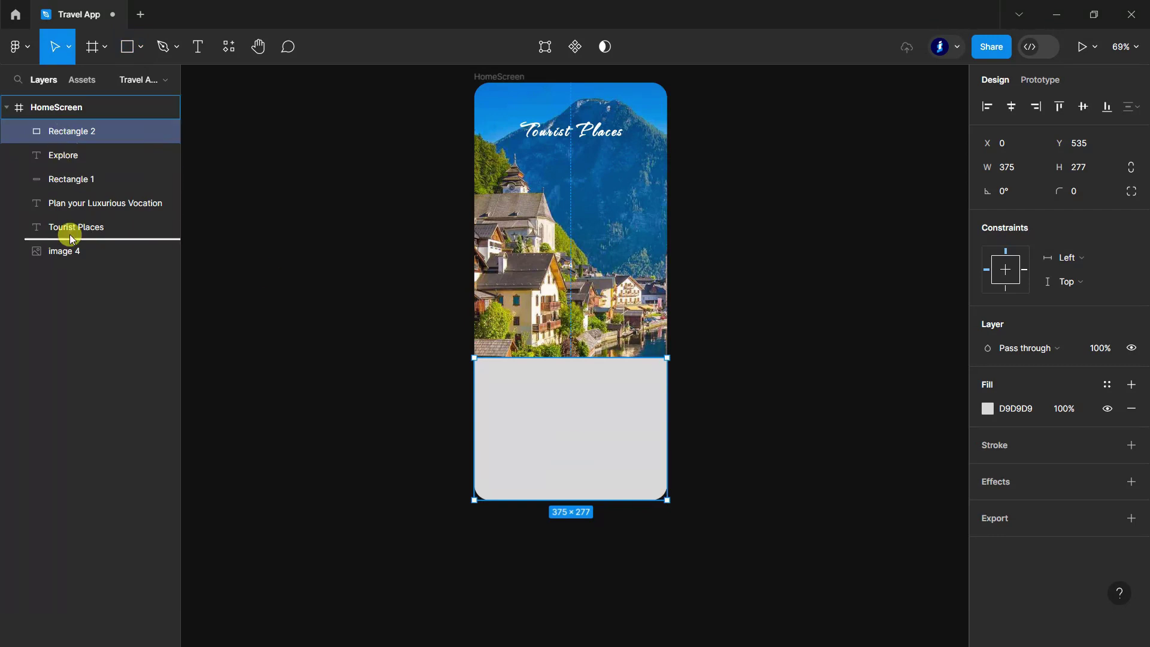
left_click_drag(65, 142, 70, 235)
left_click(988, 410)
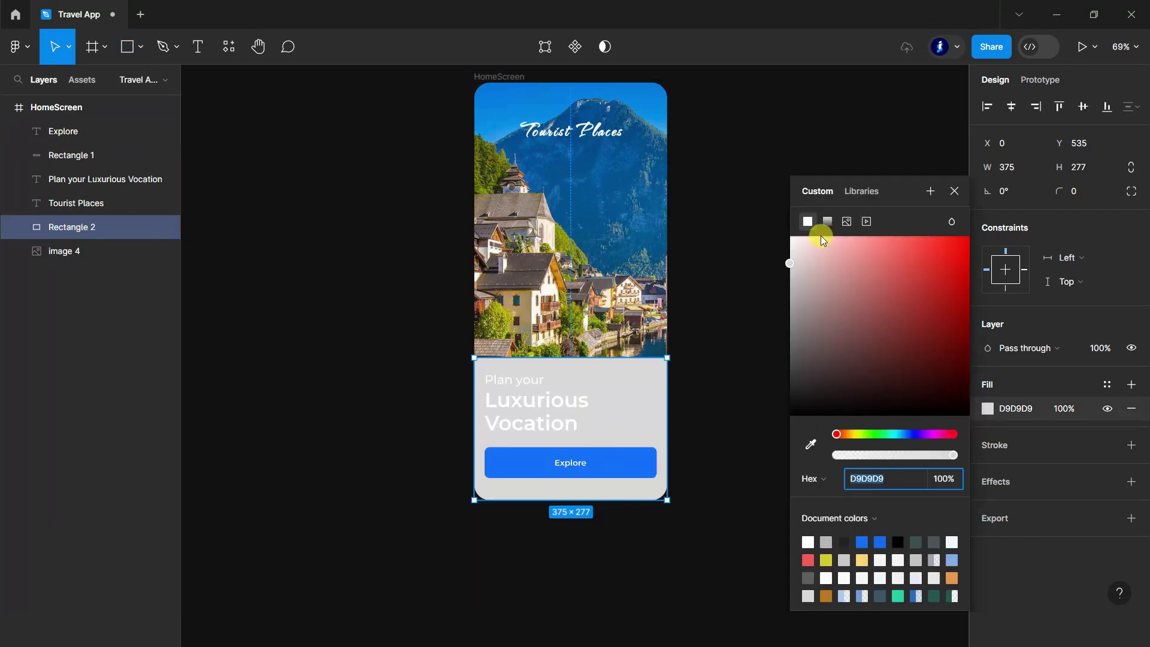
left_click(826, 222)
Make the gradient black fading to 0% opacity toward the top.
left_click(790, 415)
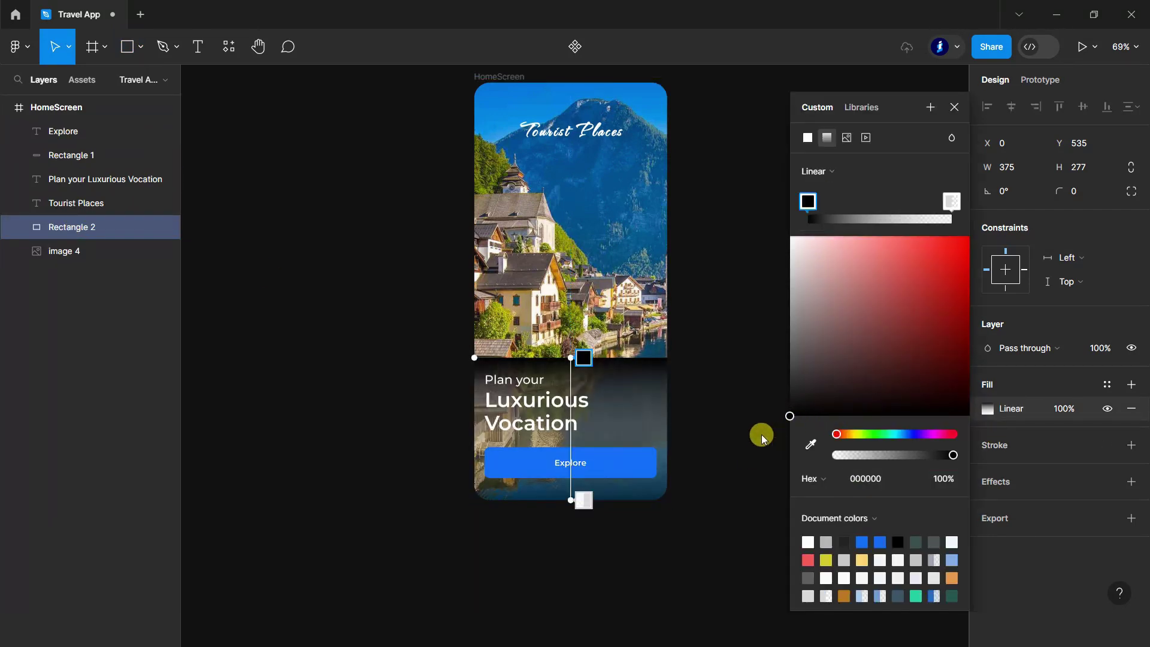
left_click(948, 207)
left_click(791, 414)
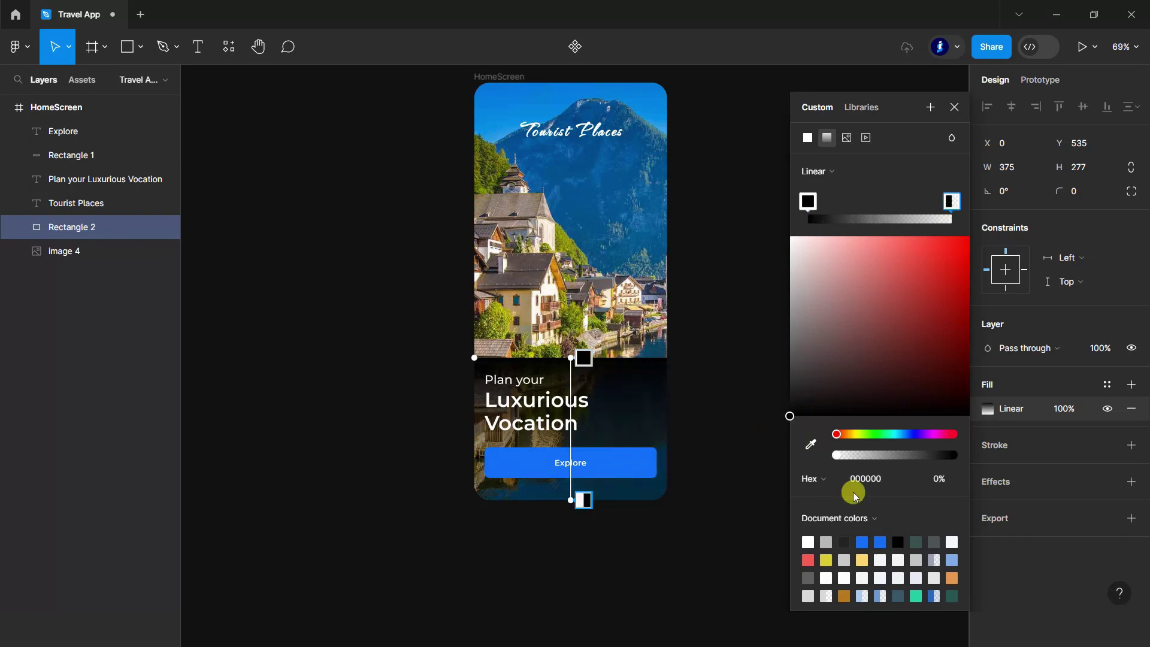
left_click_drag(859, 462, 946, 458)
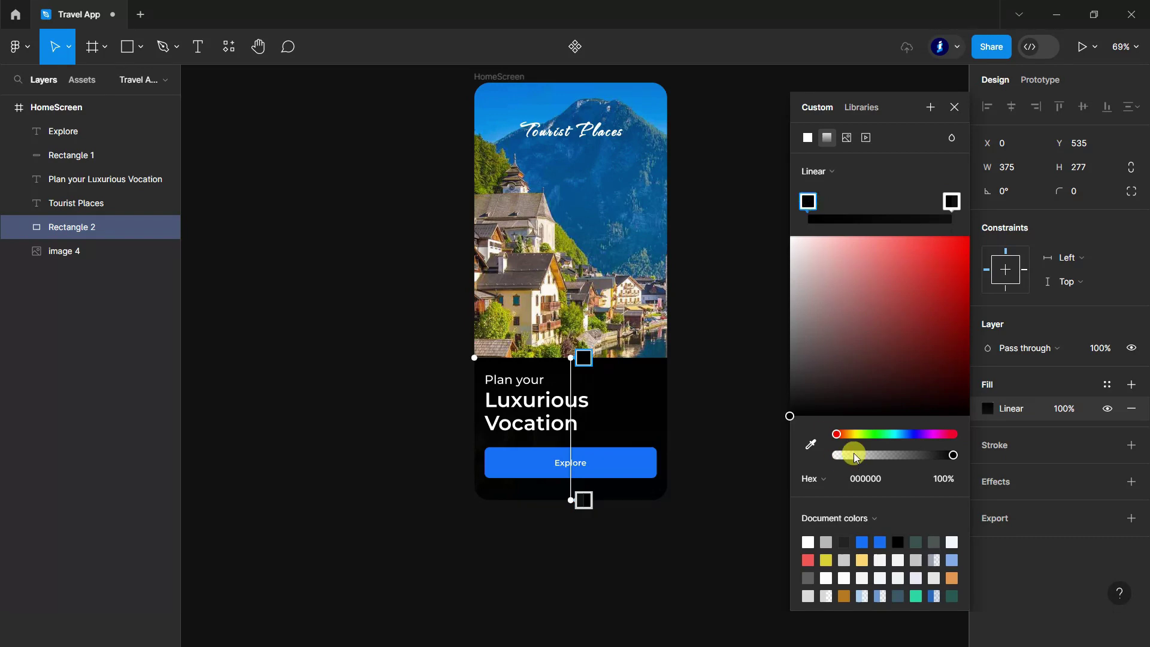
left_click_drag(855, 456, 862, 456)
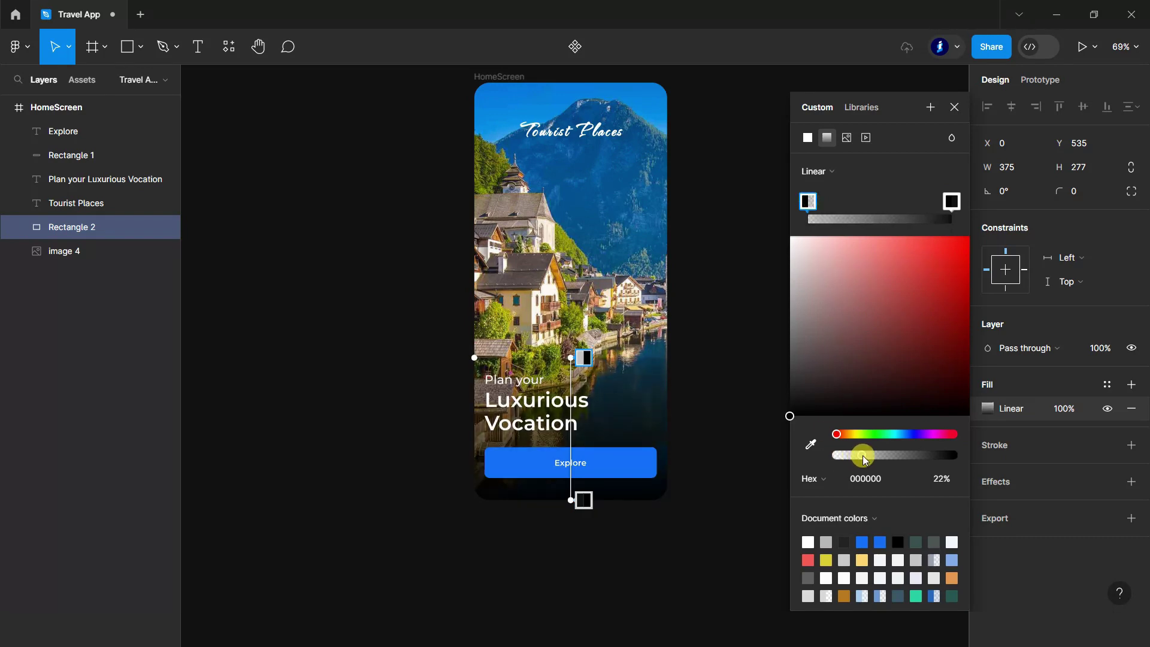
left_click_drag(584, 357, 584, 383)
left_click_drag(863, 457, 806, 461)
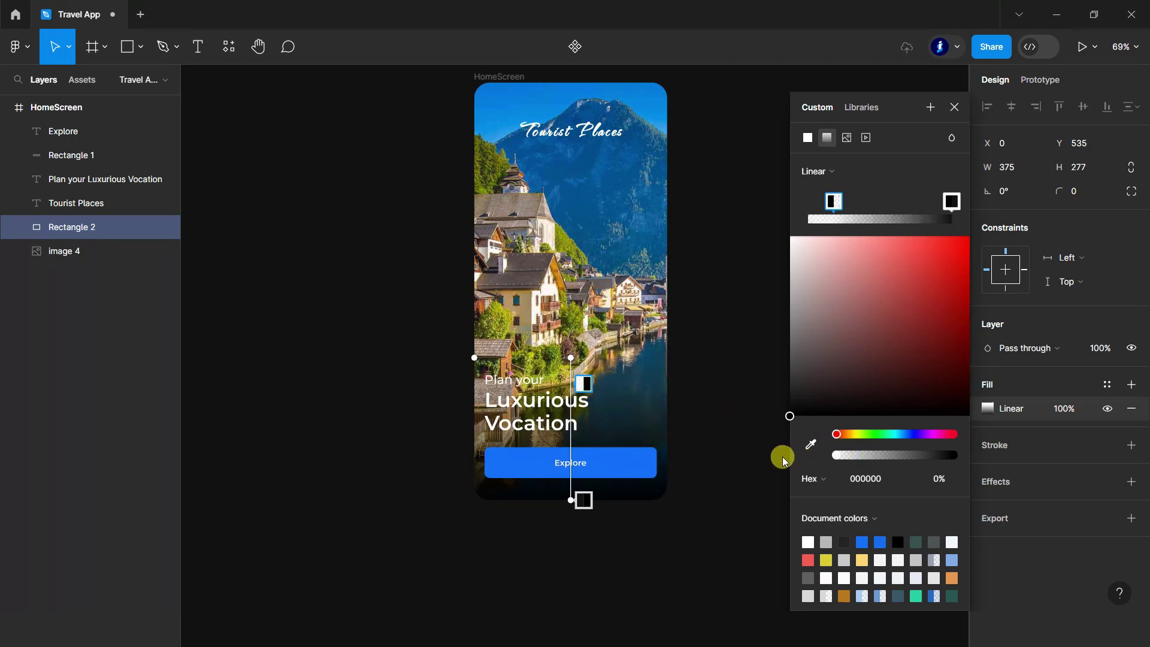
mouse_move(568, 357)
left_mouse_down()
mouse_move(578, 304)
mouse_move(573, 319)
left_mouse_up()
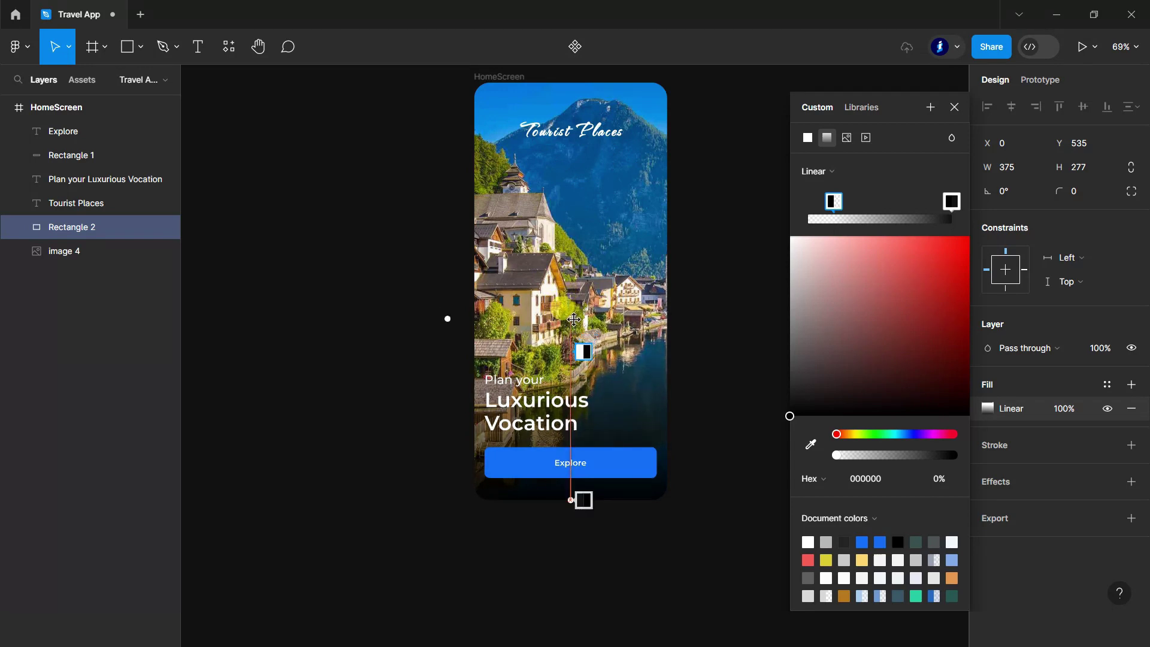
left_click(954, 107)
left_click(705, 591)
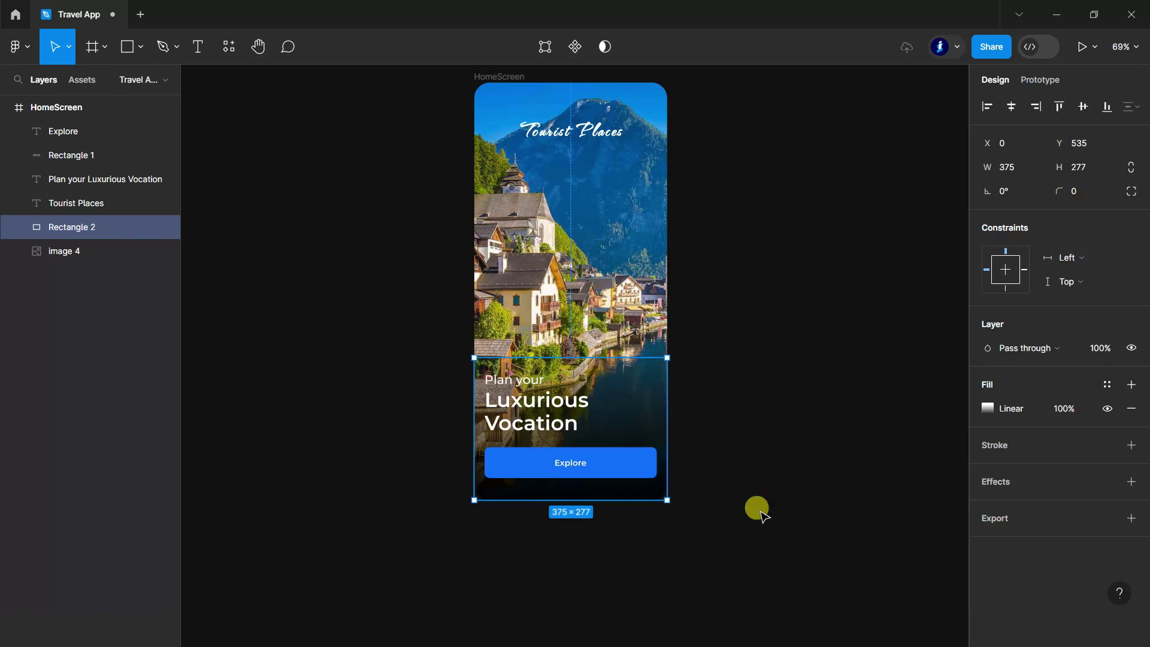
left_click(760, 467)
scroll(737, 425, "down", 3, "ctrl")
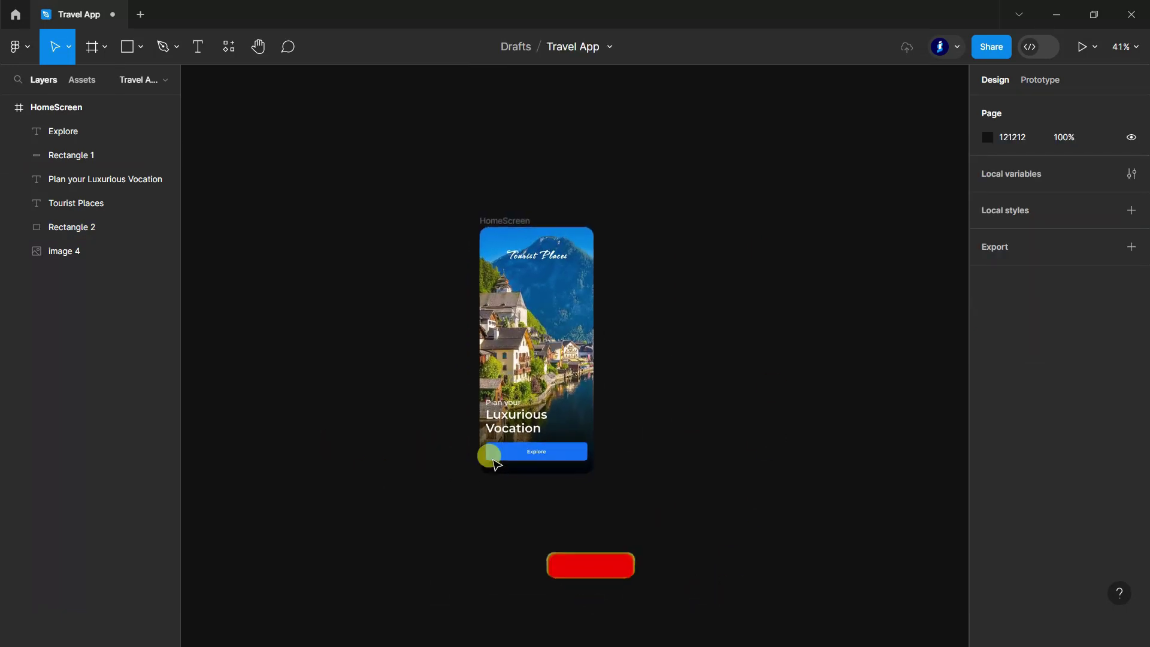
Duplicate HomeScreen beside the original and delete the copy's background photo.
scroll(799, 383, "up", 1)
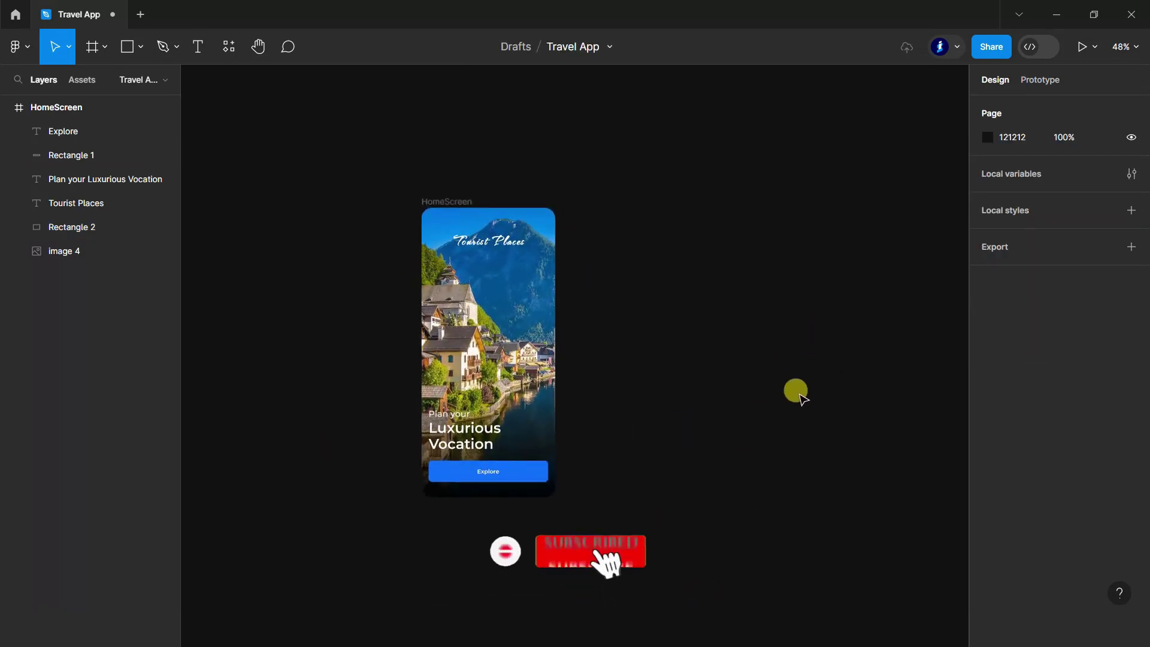
left_click(6, 107)
left_click(69, 110)
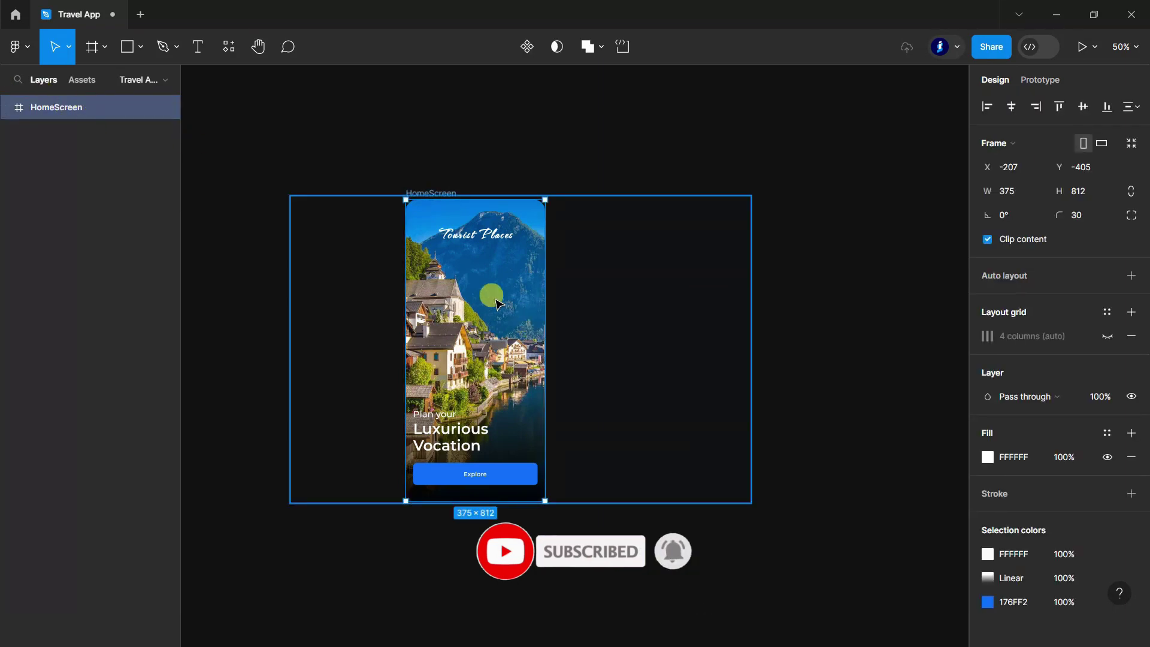
left_click_drag(472, 283, 656, 288)
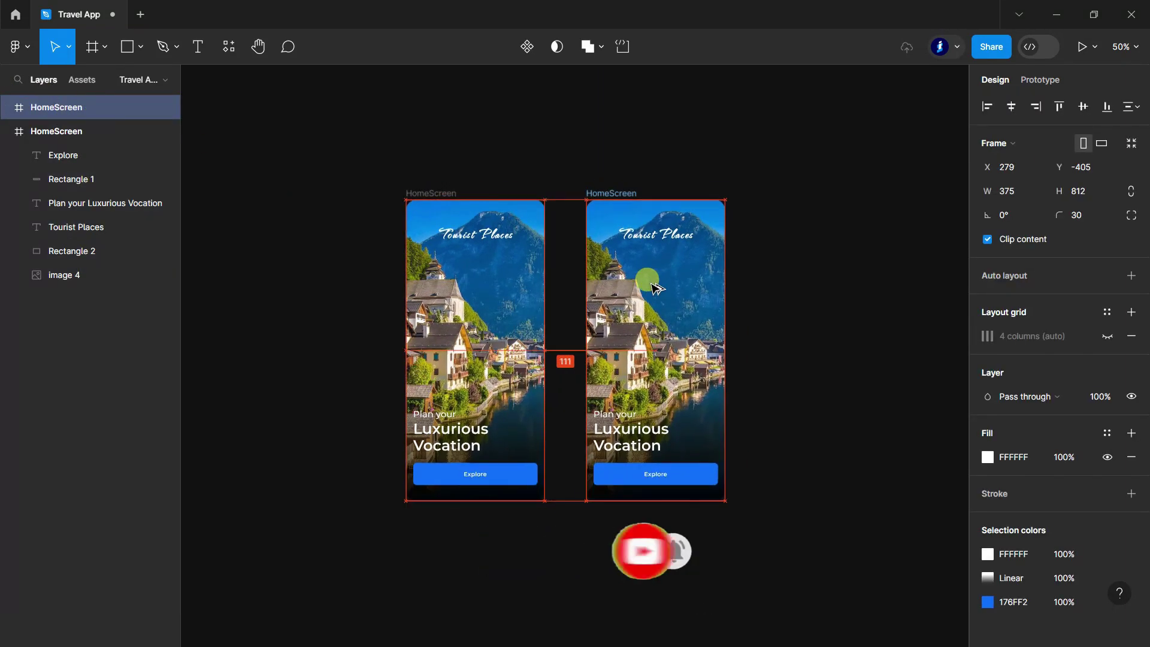
left_click(513, 134)
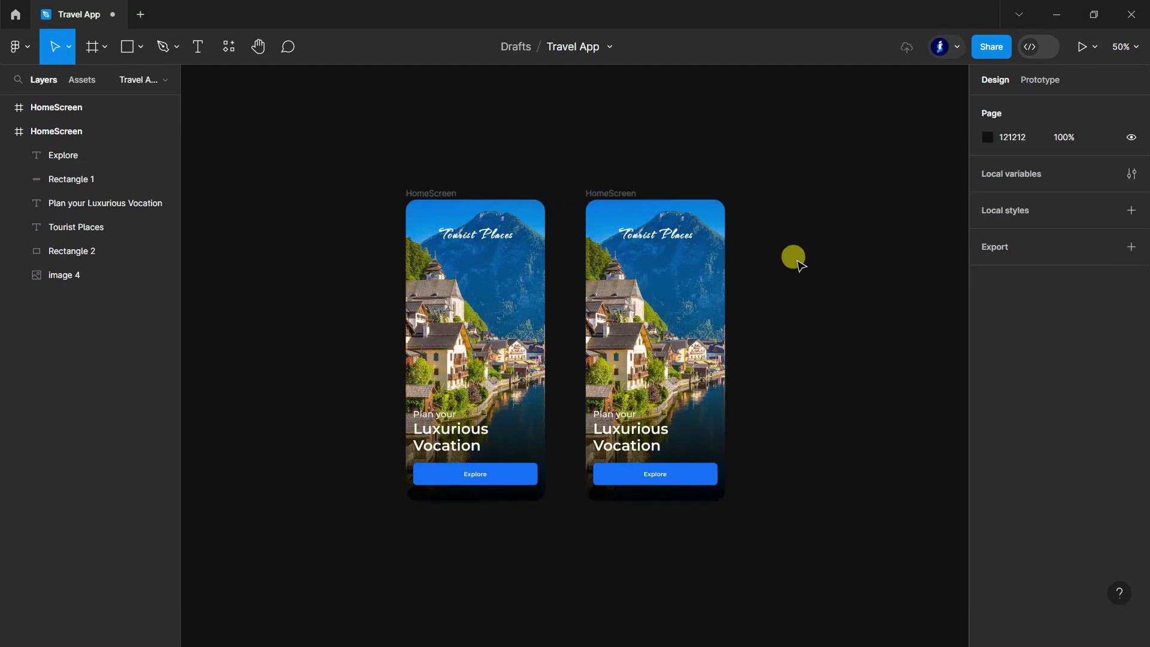
scroll(793, 268, "up", 1)
left_click(678, 311)
key("Delete")
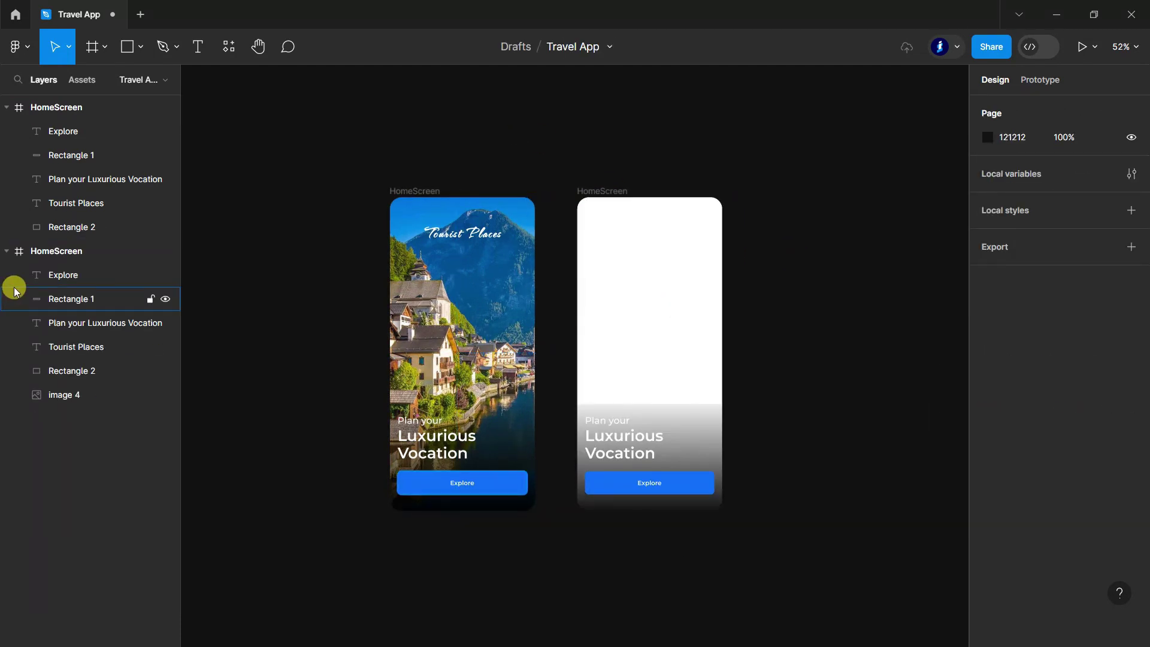
Delete the gradient, Tourist Places, heading, Explore and Rectangle 1 layers from the copy.
left_click(46, 227)
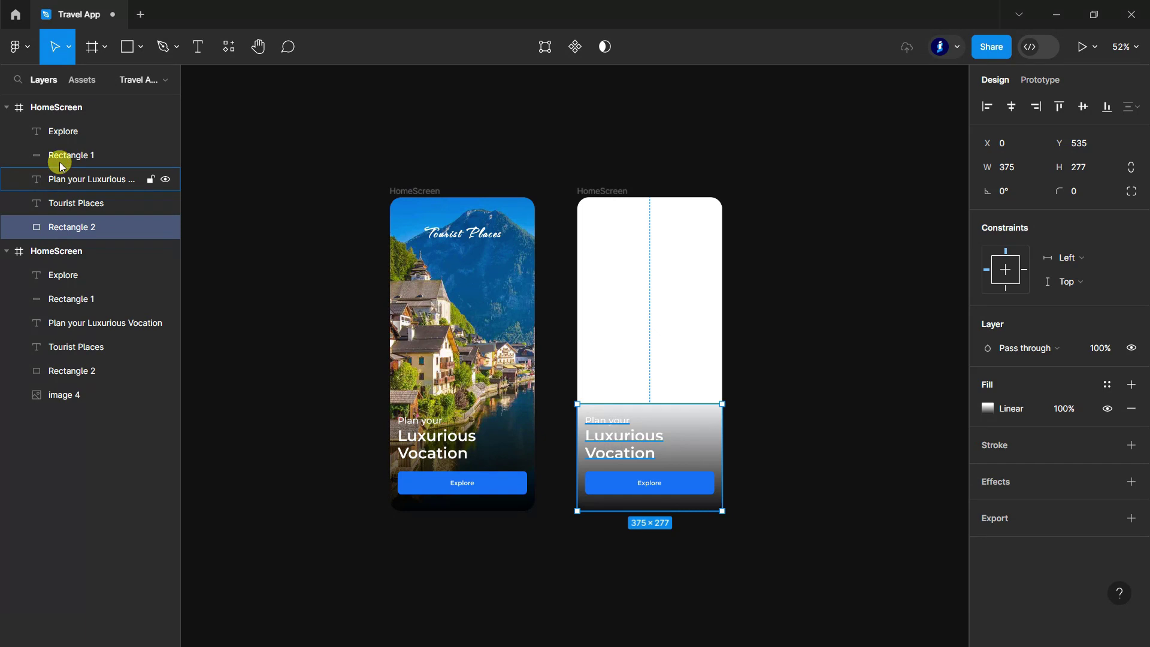
left_click(56, 198, "shift")
left_click(38, 178, "shift")
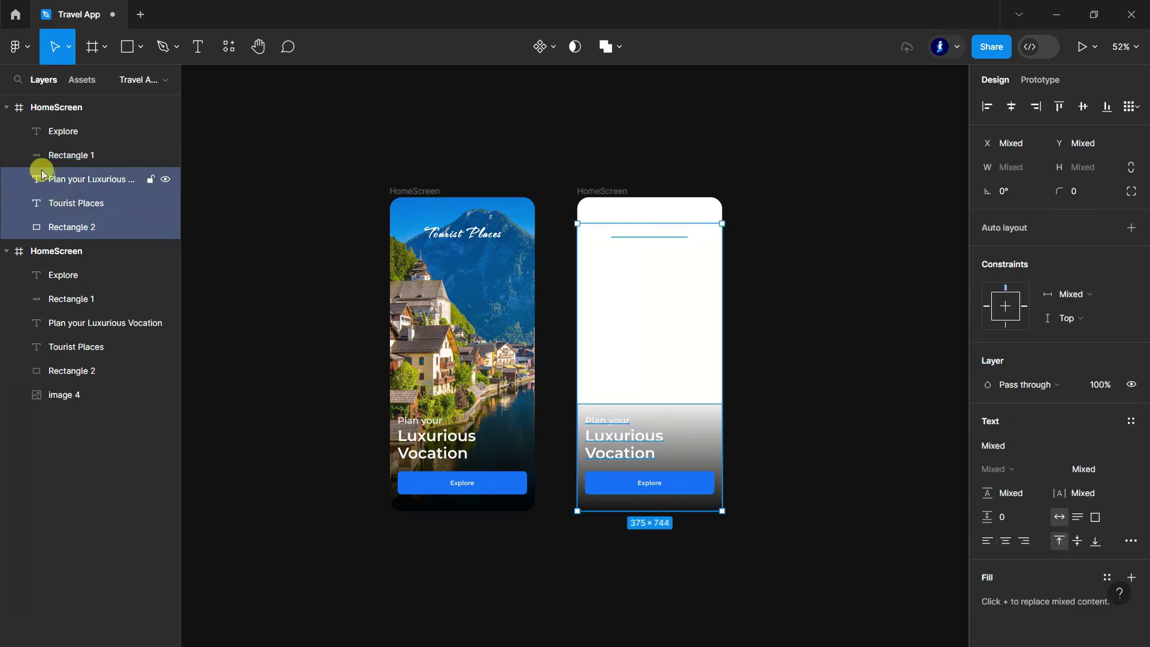
left_click(20, 141, "shift")
left_click(14, 150, "shift")
key("Delete")
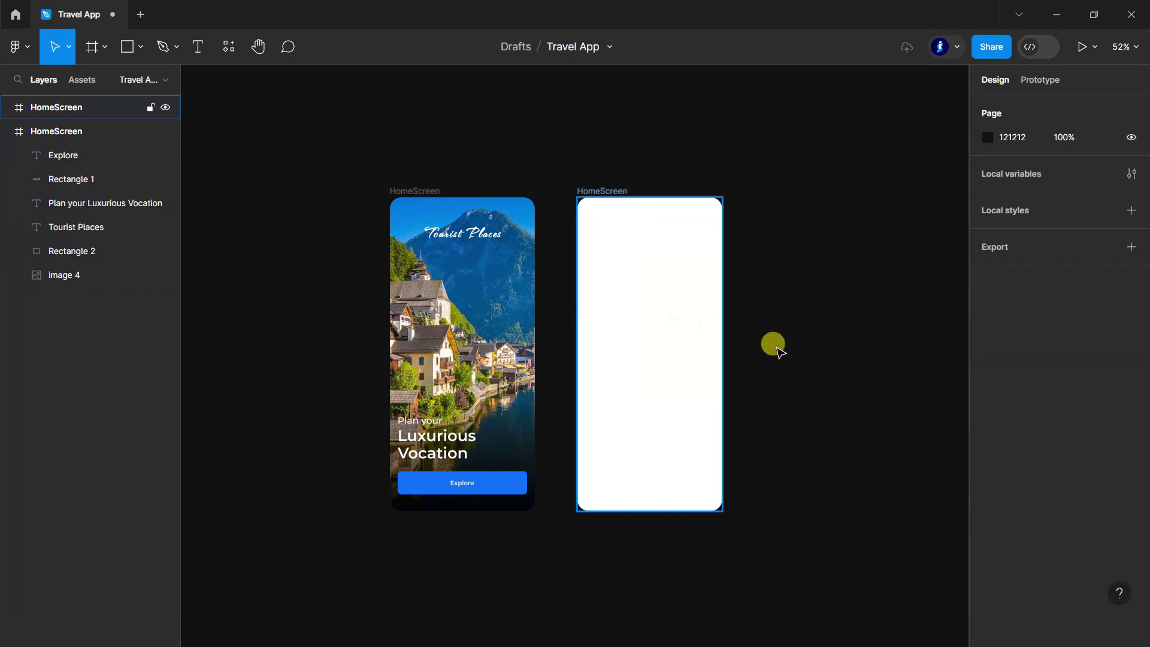
scroll(659, 329, "up", 1)
left_click(7, 131)
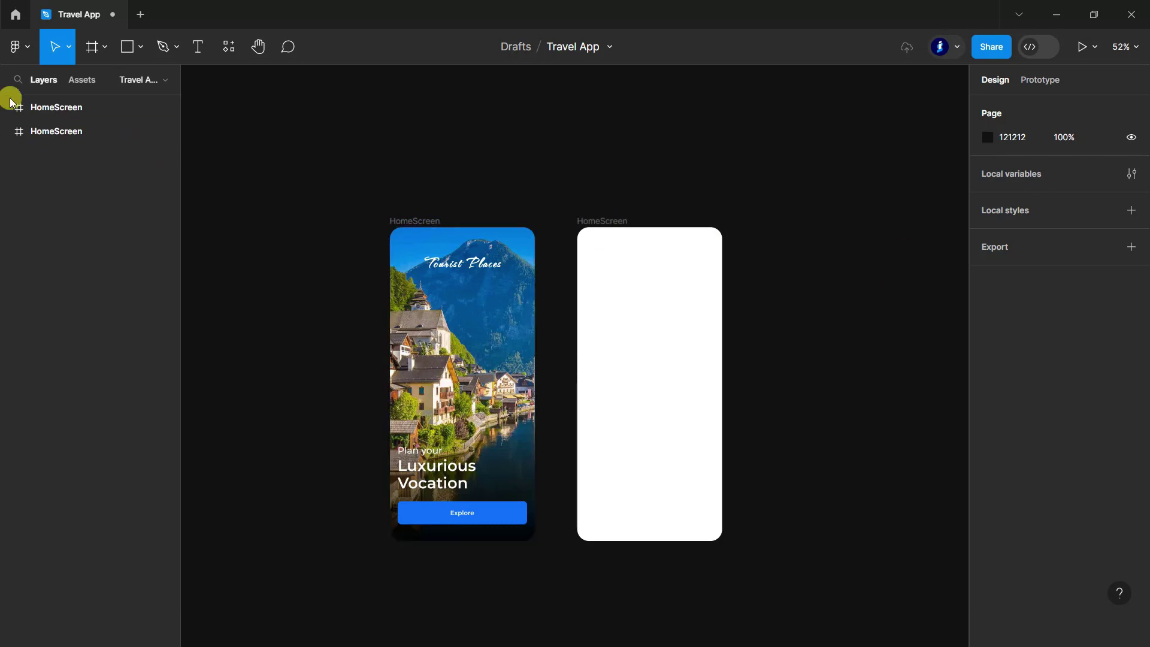
Rename the copied blank frame to 'HomePage'.
left_click(59, 108)
double_click(82, 108)
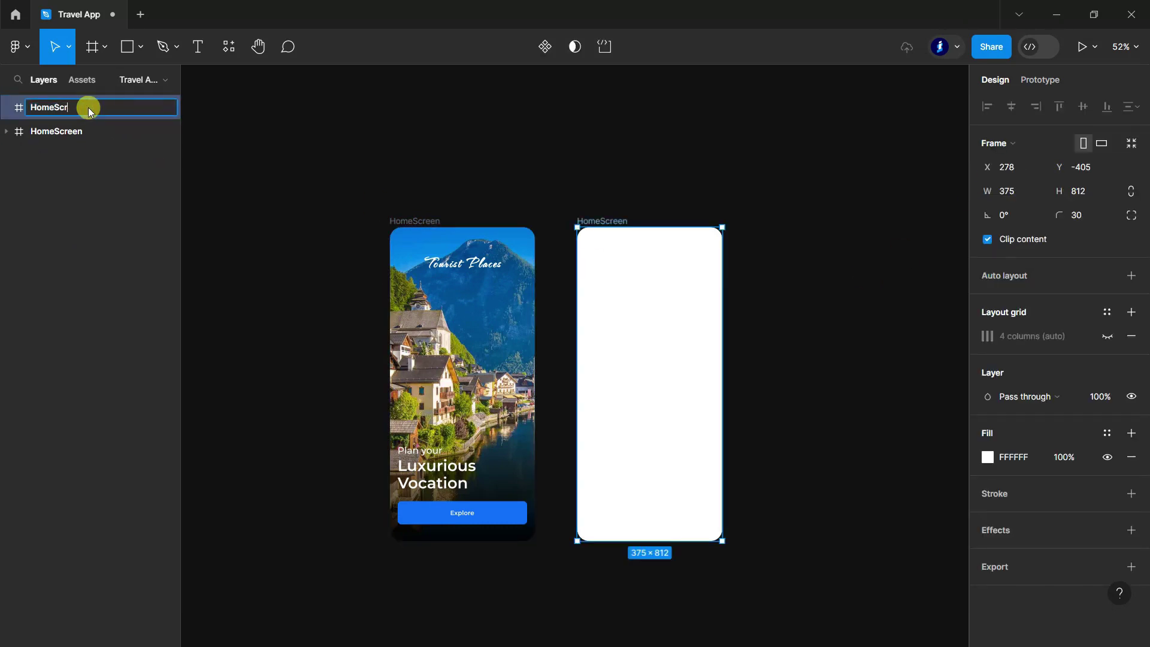
type("Page")
left_click(246, 285)
scroll(853, 326, "up", 3, "ctrl")
Add an 'Explore' text near the top of HomePage and move it toward the top-left.
left_click(198, 46)
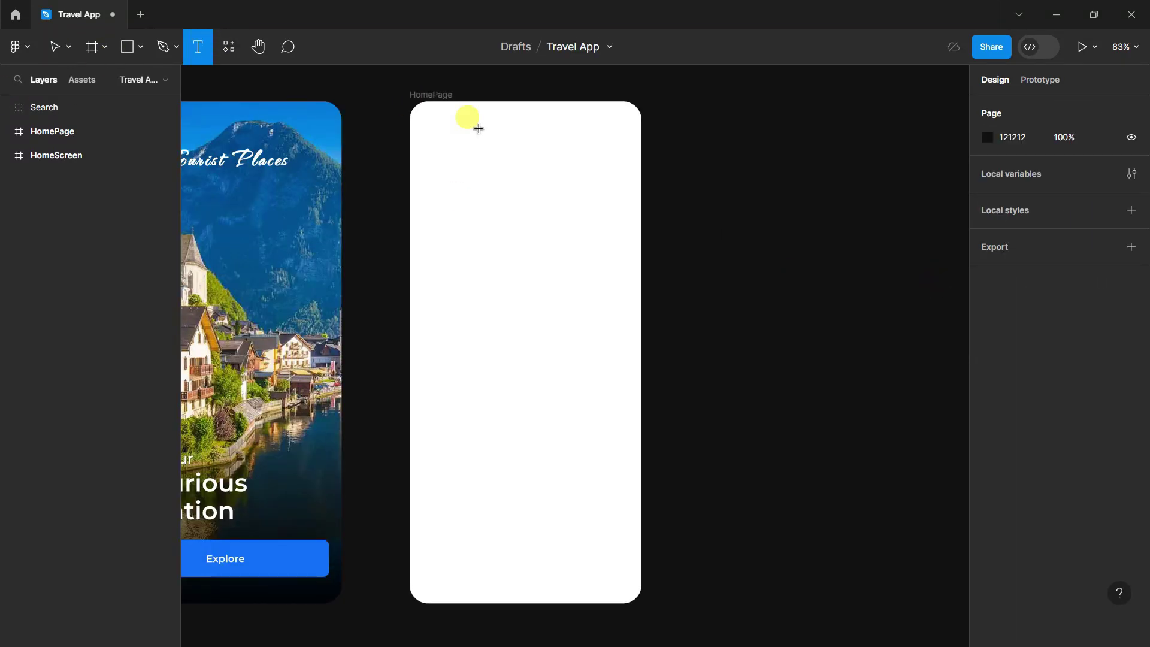
left_click(451, 129)
scroll(466, 129, "up", 3, "ctrl")
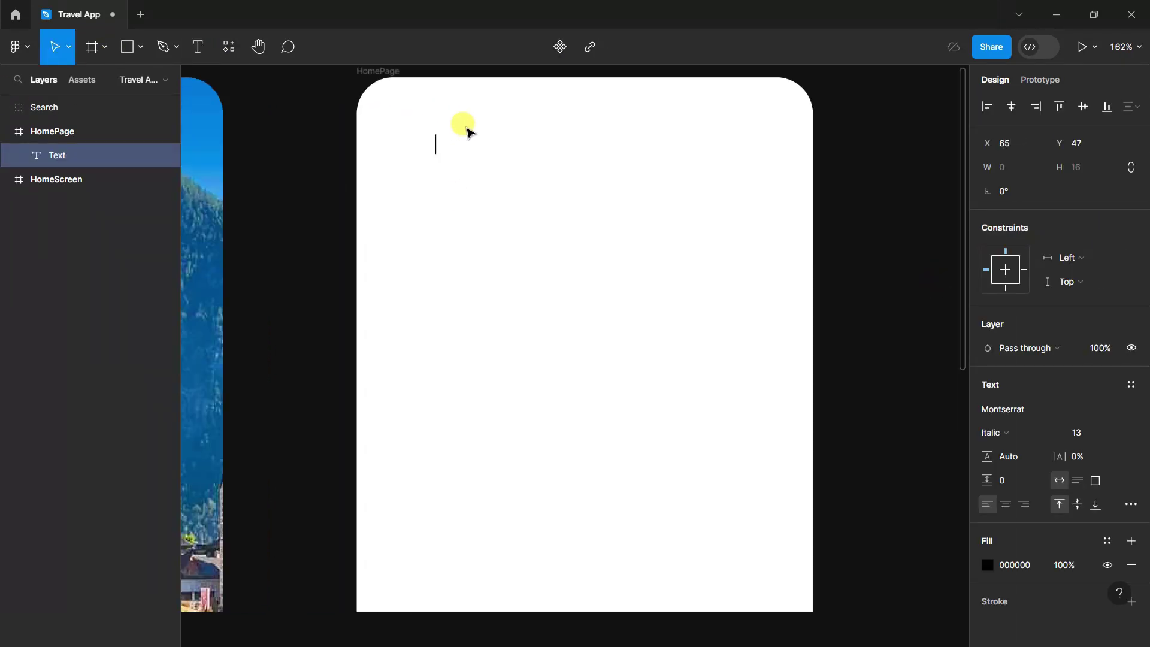
type("Explore")
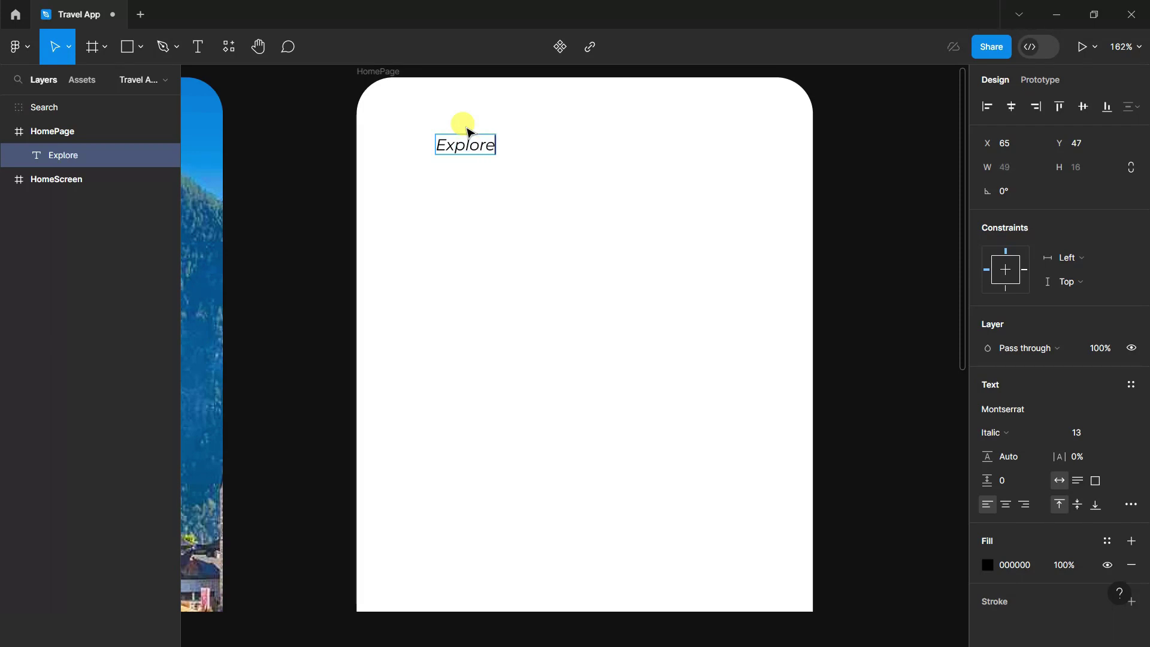
key("Escape")
left_click_drag(488, 147, 419, 140)
left_click(84, 136)
left_click(1106, 333)
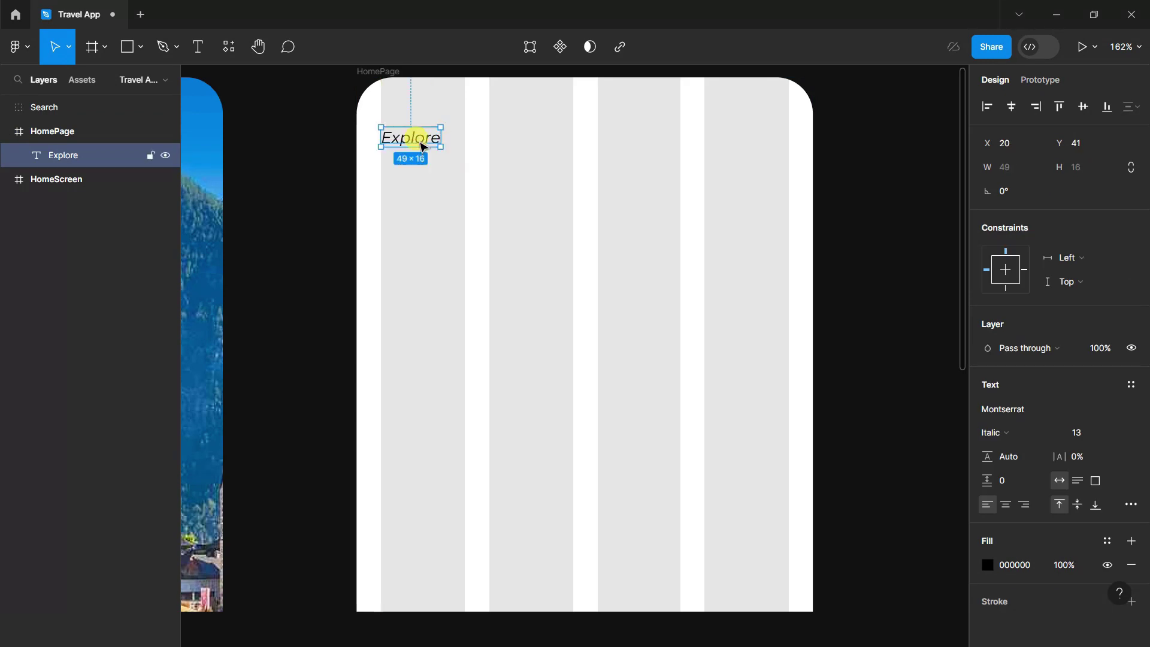
Change the Explore text's font size and make it Medium weight.
left_click(1106, 431)
left_click(1107, 433)
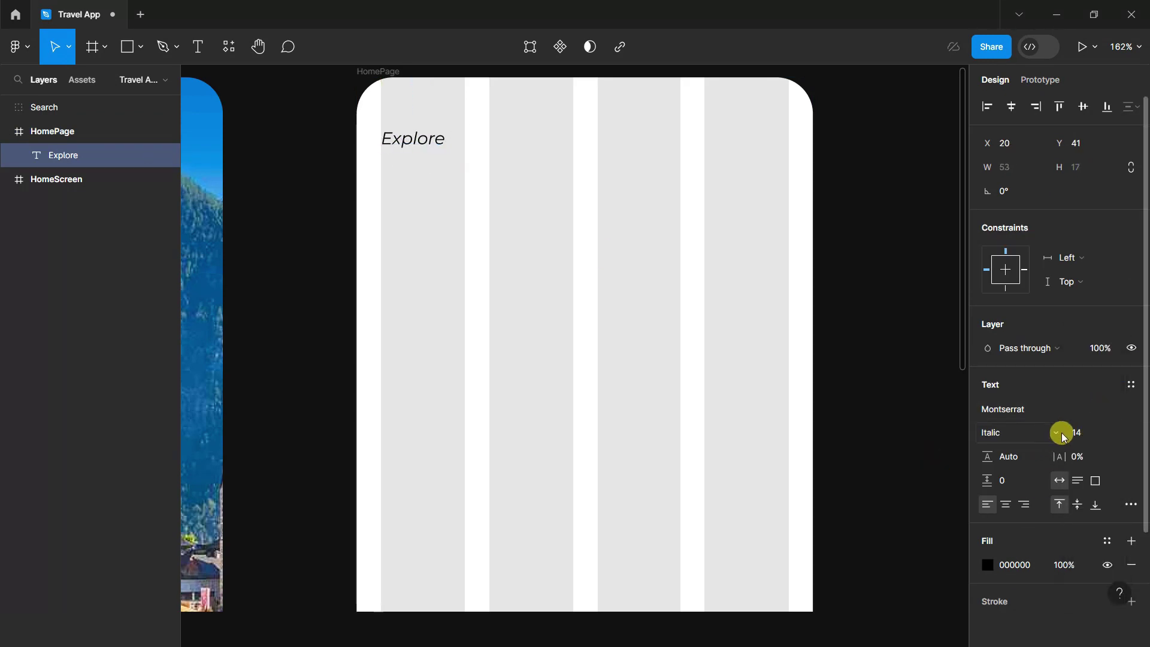
left_click(1058, 432)
left_click(1040, 277)
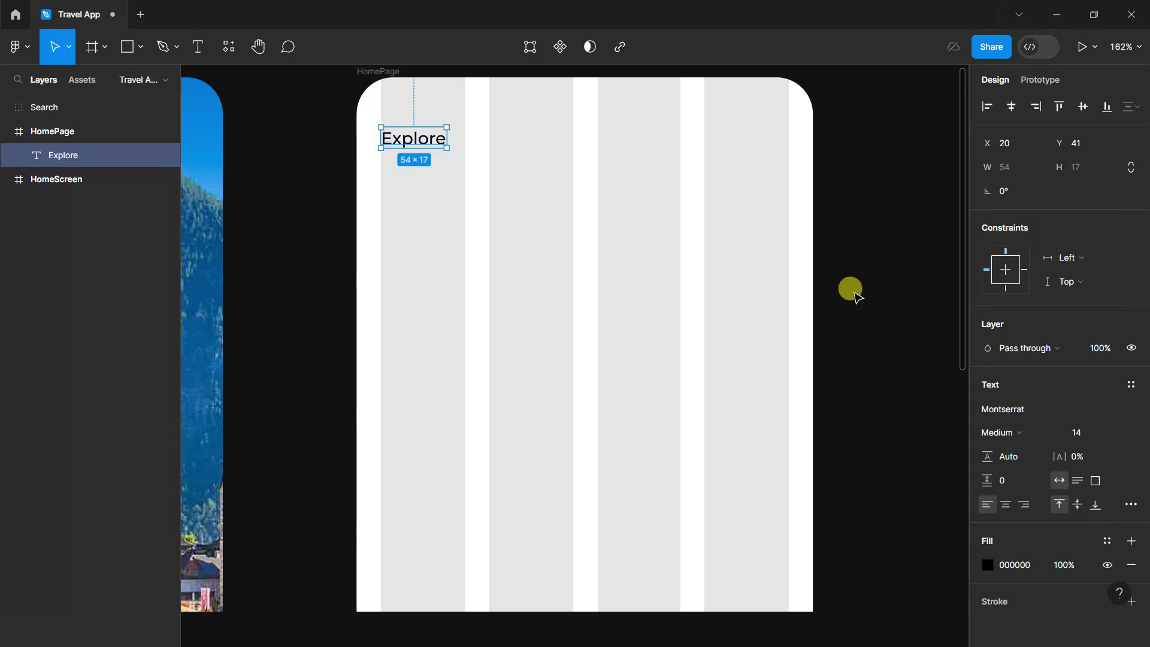
left_click(854, 289)
scroll(868, 329, "up", 1)
scroll(873, 339, "up", 1)
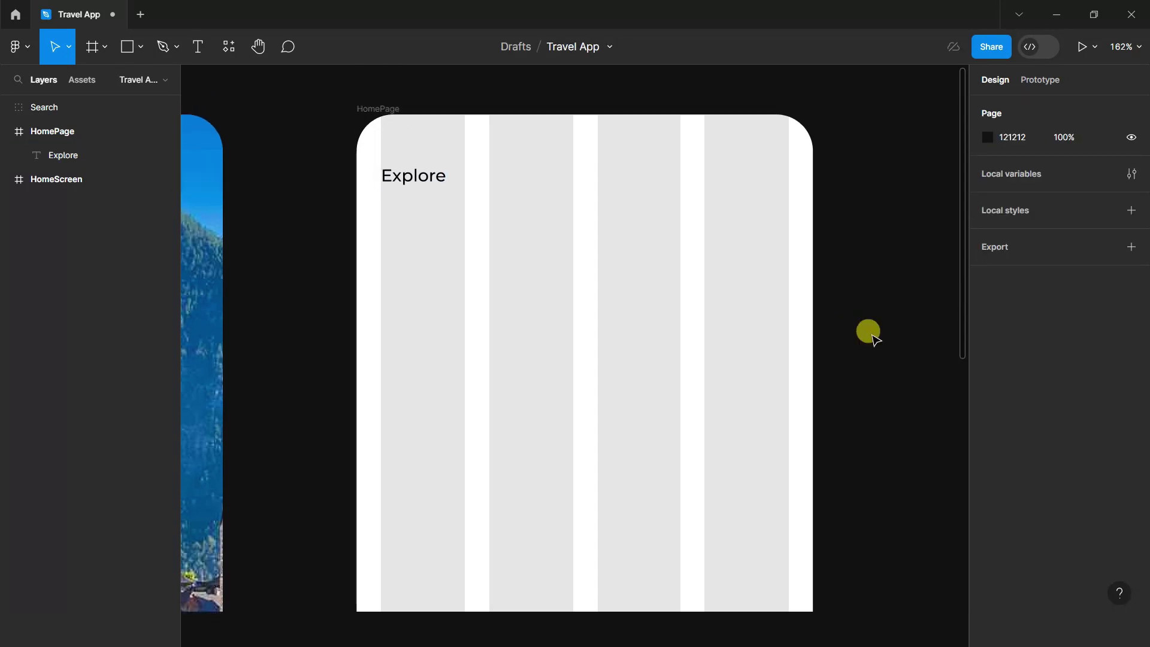
Add a 'Tourist Places' text box below Explore.
left_click(201, 47)
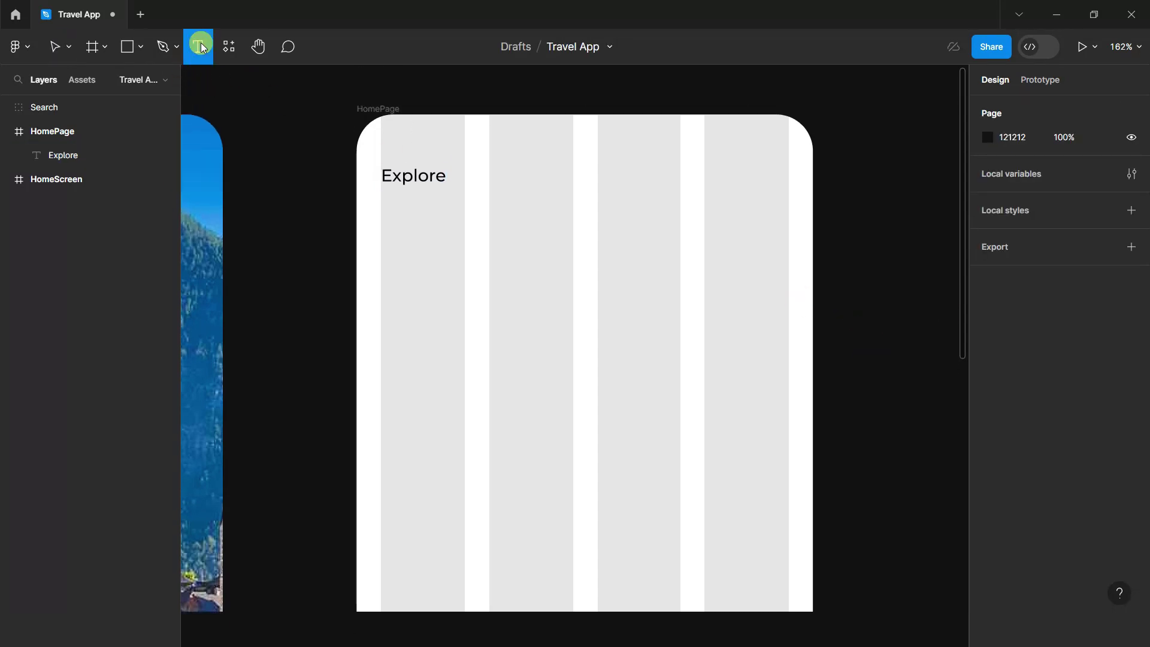
scroll(395, 198, "up", 3)
left_click(391, 209)
type("Tourist Plac")
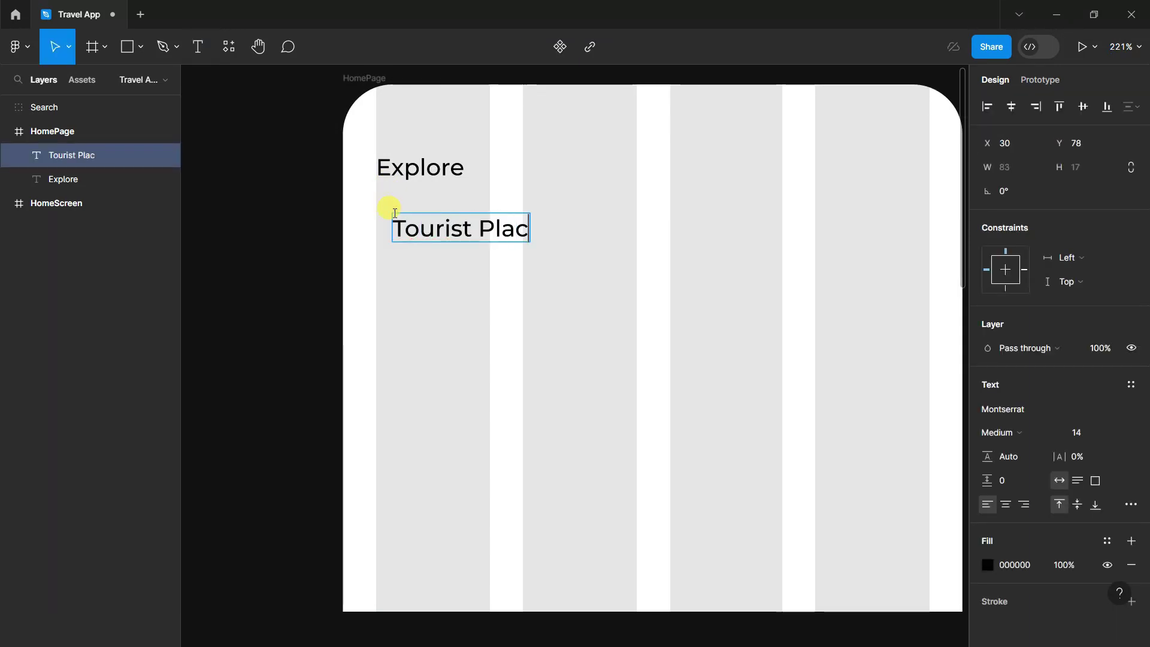
type("es")
key("ctrl+a")
scroll(414, 280, "down", 5)
Set the Tourist Places heading to size 32 in Bold.
left_click(1118, 434)
left_click(1089, 509)
left_click(1054, 437)
left_click(1037, 397)
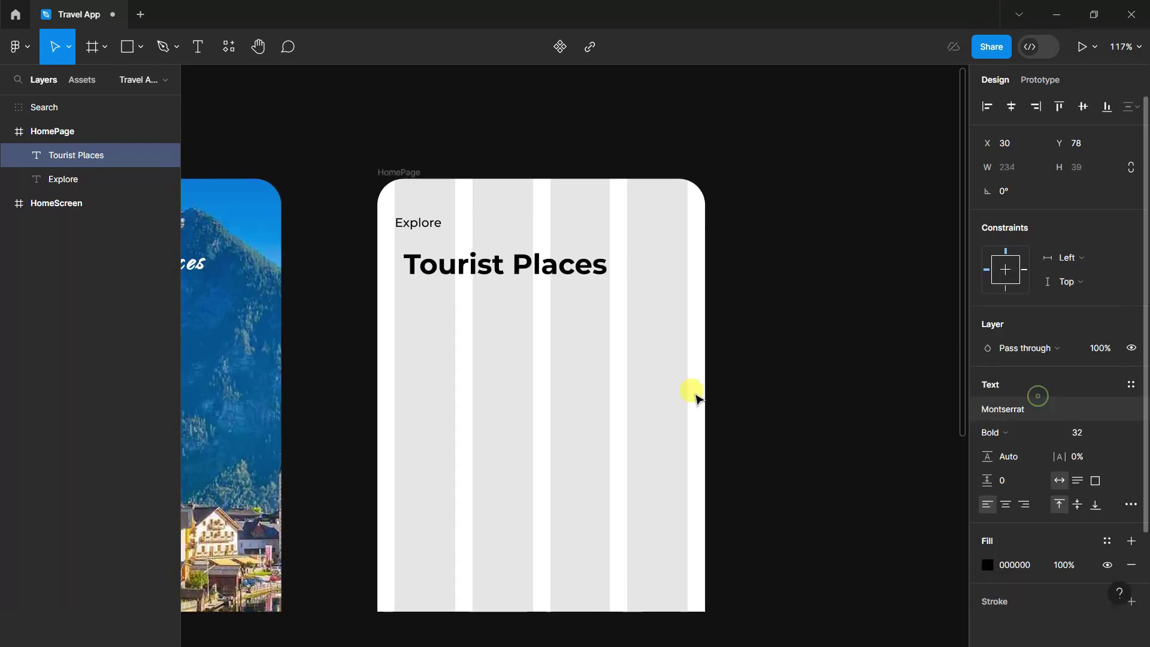
key("Escape")
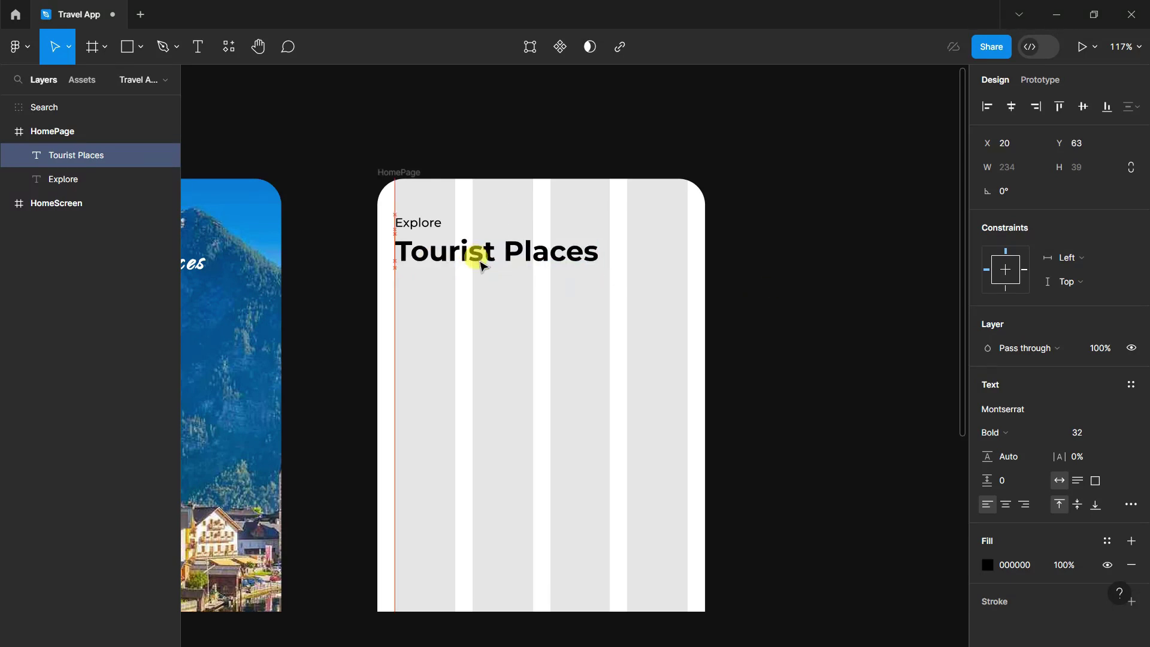
left_click(743, 250)
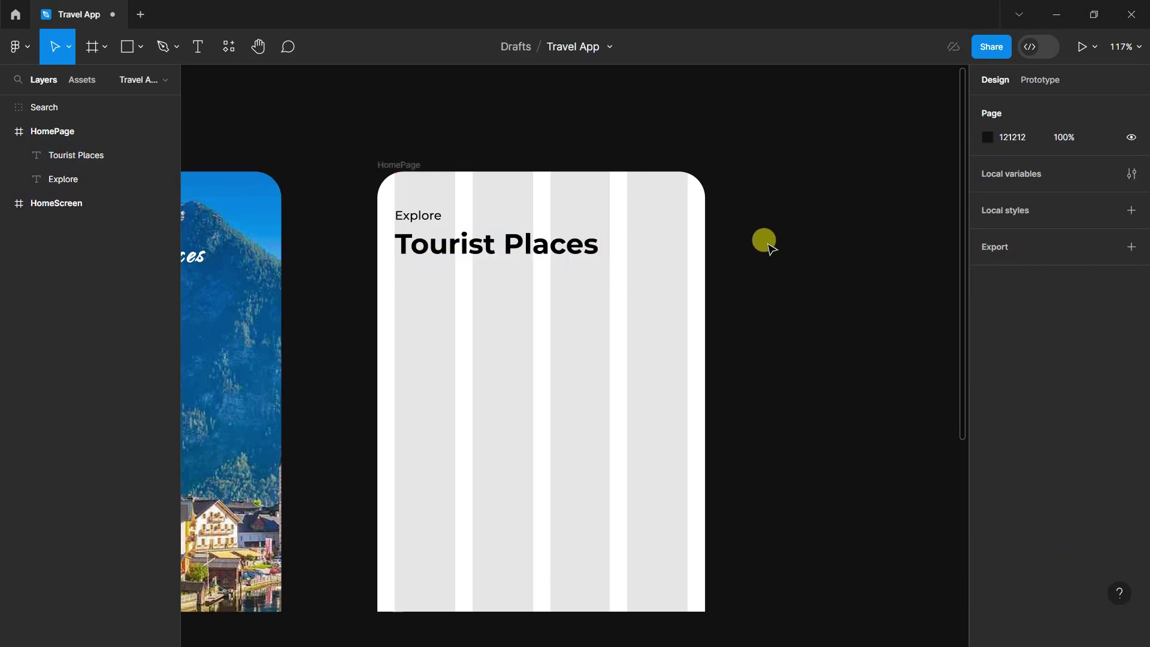
scroll(664, 209, "up", 5)
Draw a short arrow near the frame's upper right and rotate it to point downward.
left_click(198, 47)
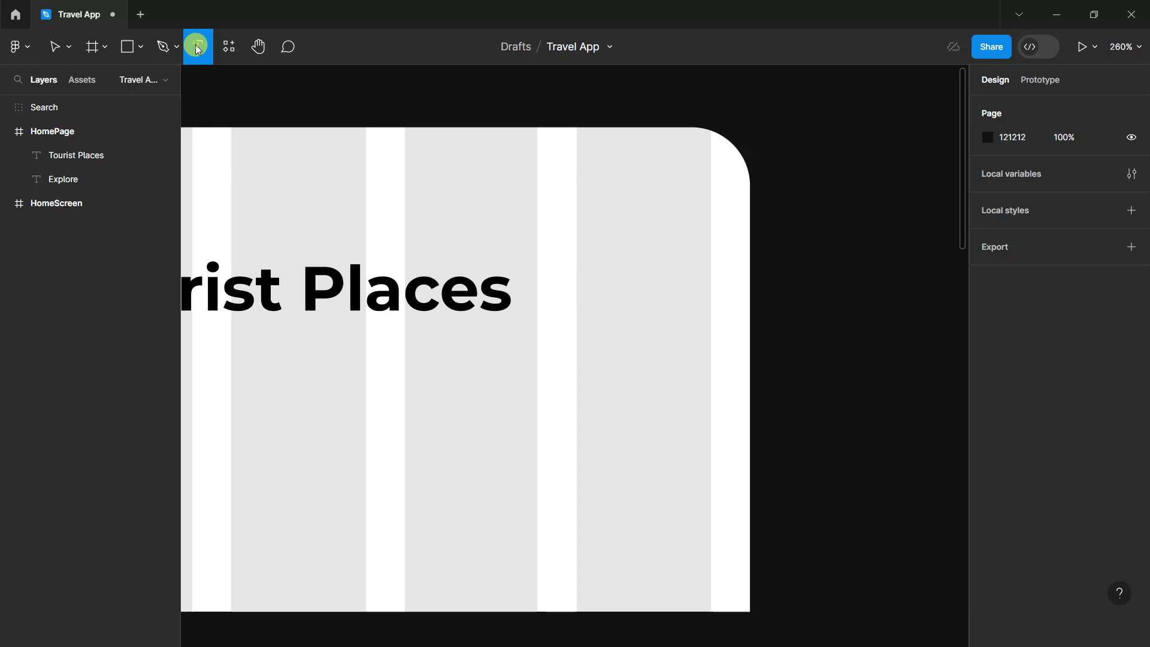
left_click(140, 47)
left_click(90, 116)
left_click_drag(669, 196, 698, 222)
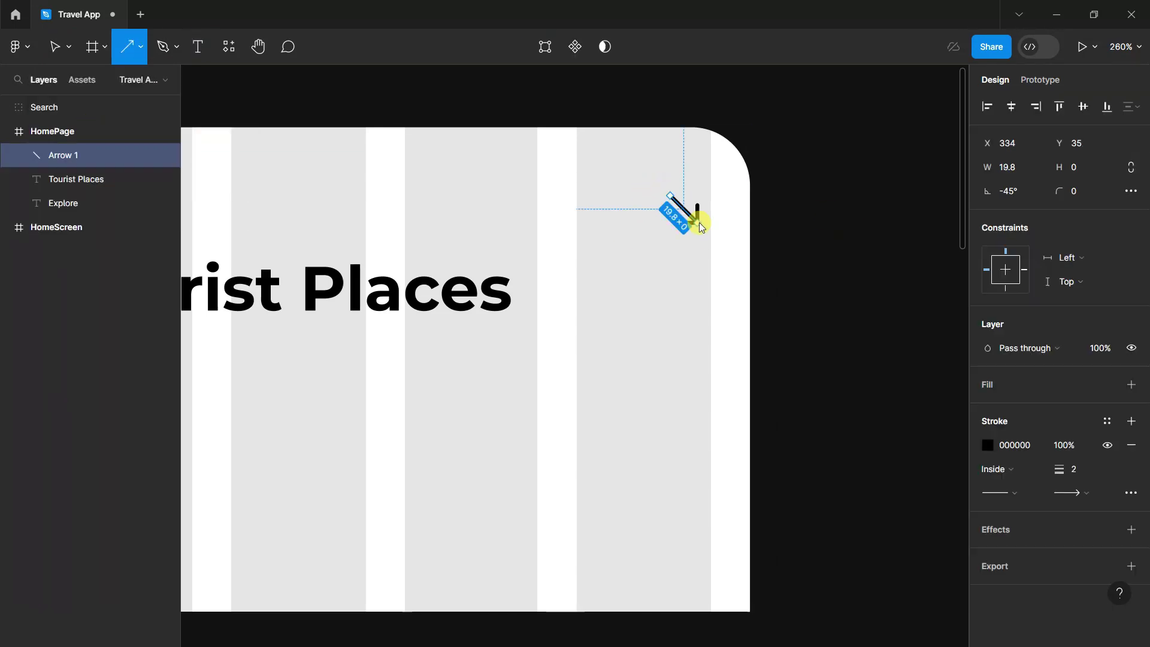
left_click(1024, 196)
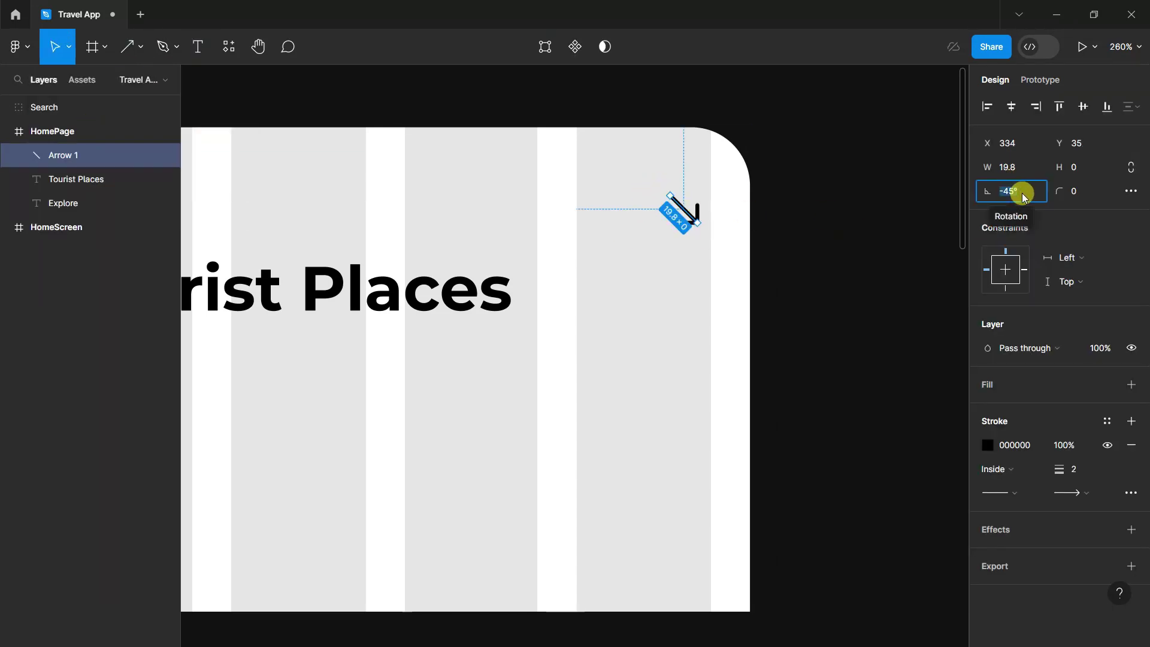
type("0")
key("Return")
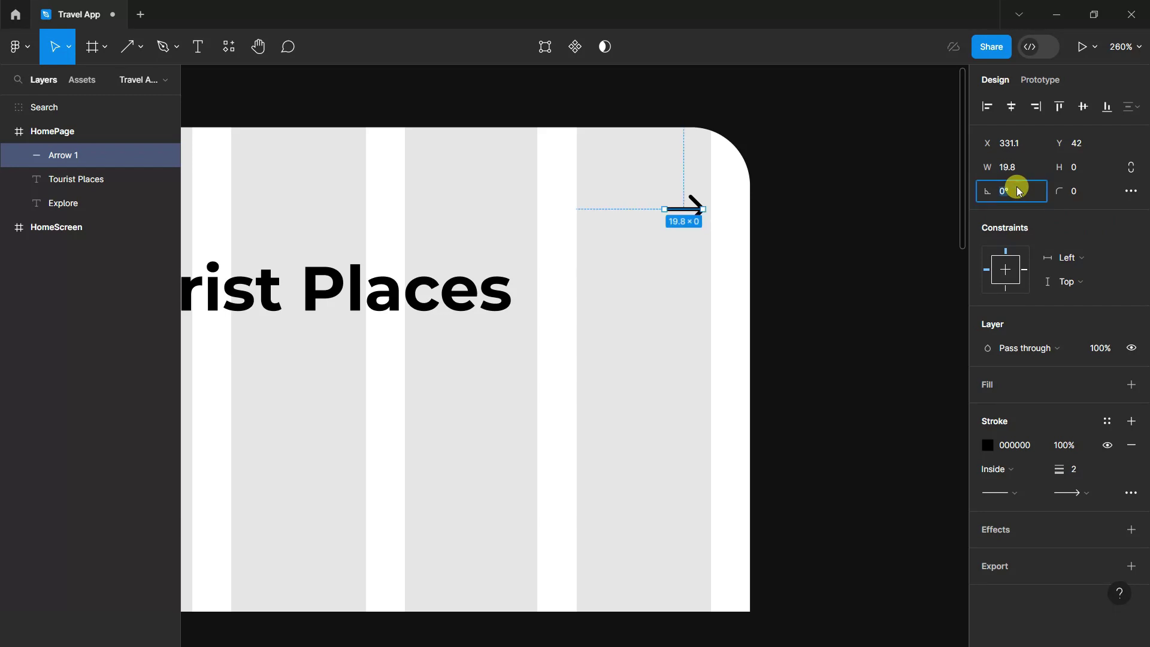
type("90")
key("Return")
Set the arrow's width to 1 to form a small chevron, nudging it slightly.
left_click(1019, 167)
type("1")
key("Return")
scroll(700, 186, "up", 1)
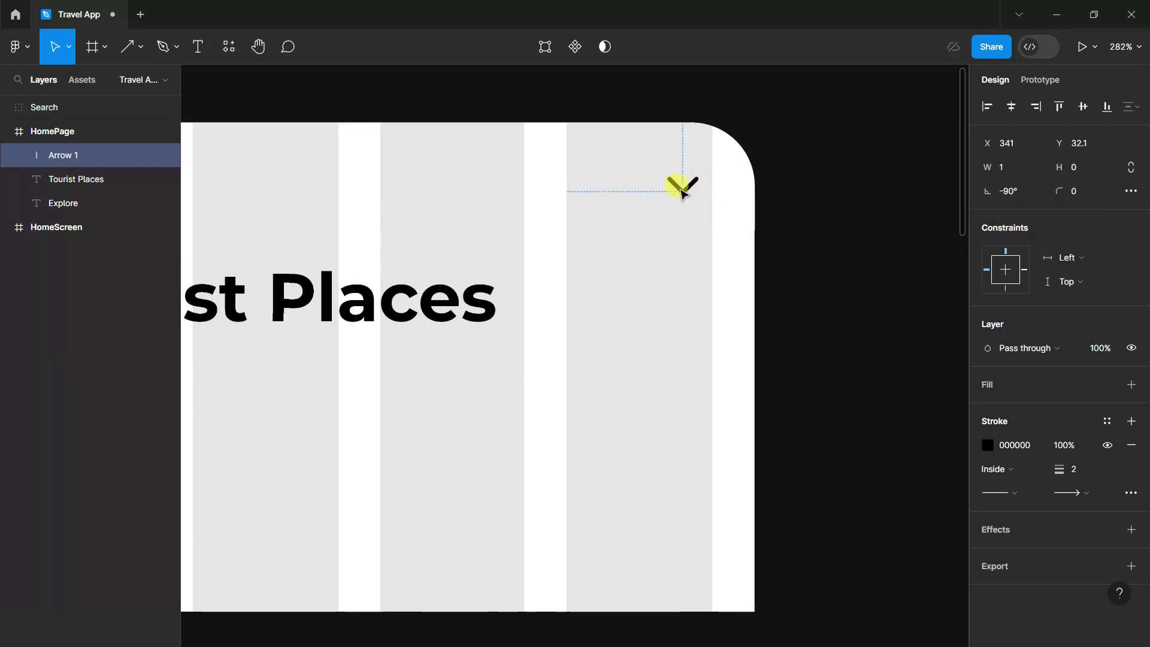
left_click_drag(698, 226, 700, 228)
Make the chevron's stroke blue.
left_click(994, 453)
left_click(896, 543)
left_click(955, 192)
left_click(863, 245)
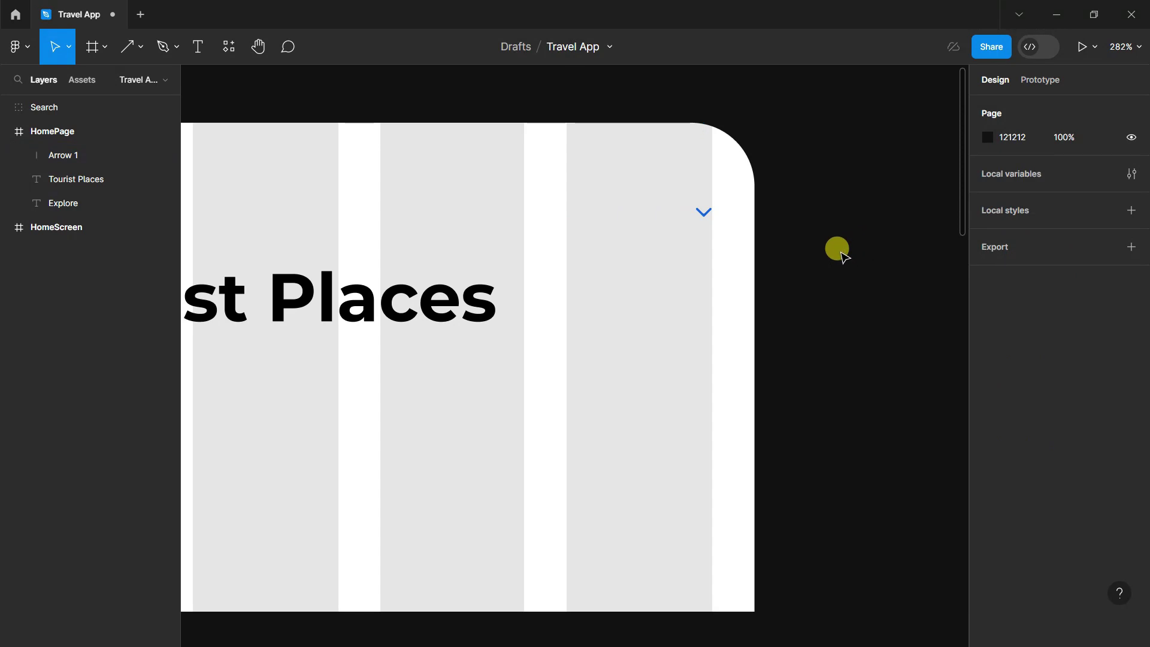
scroll(842, 256, "left", 2)
Add a 'USA' label beside the chevron at font size 14.
left_click(197, 47)
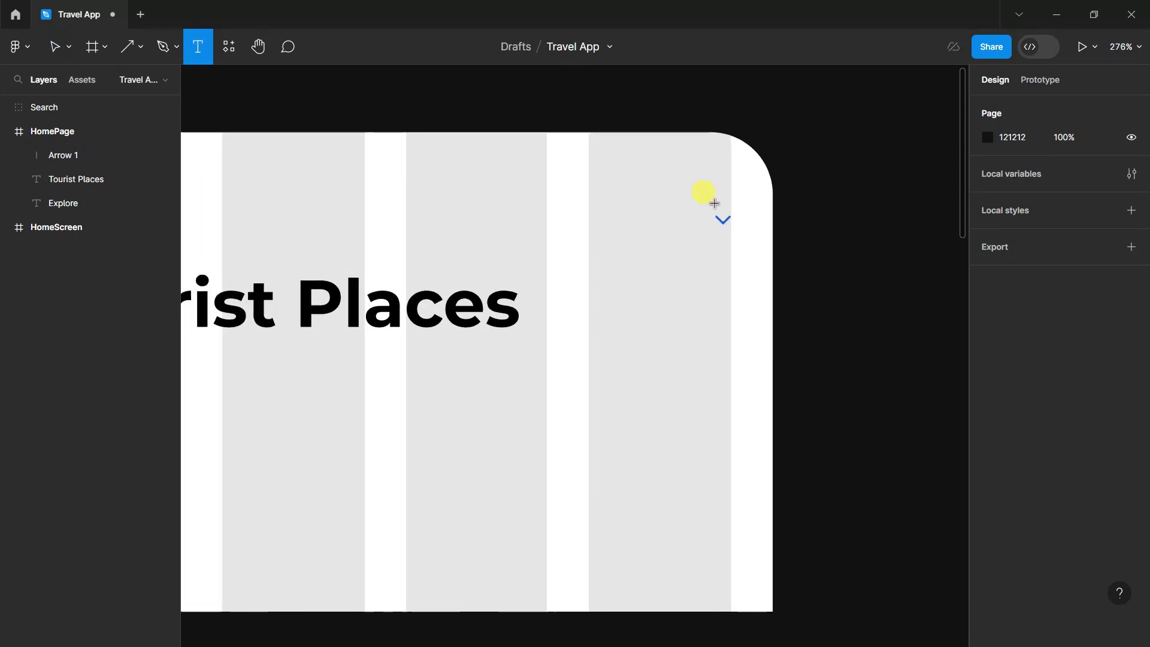
scroll(714, 203, "up", 2)
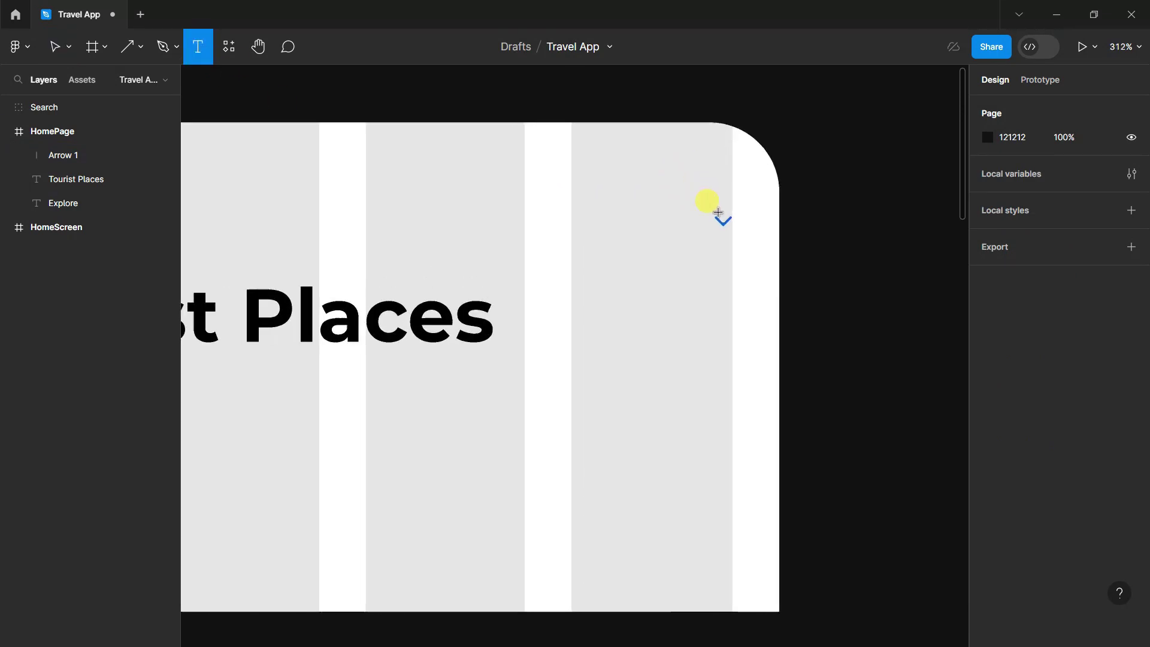
left_click(617, 213)
type("U")
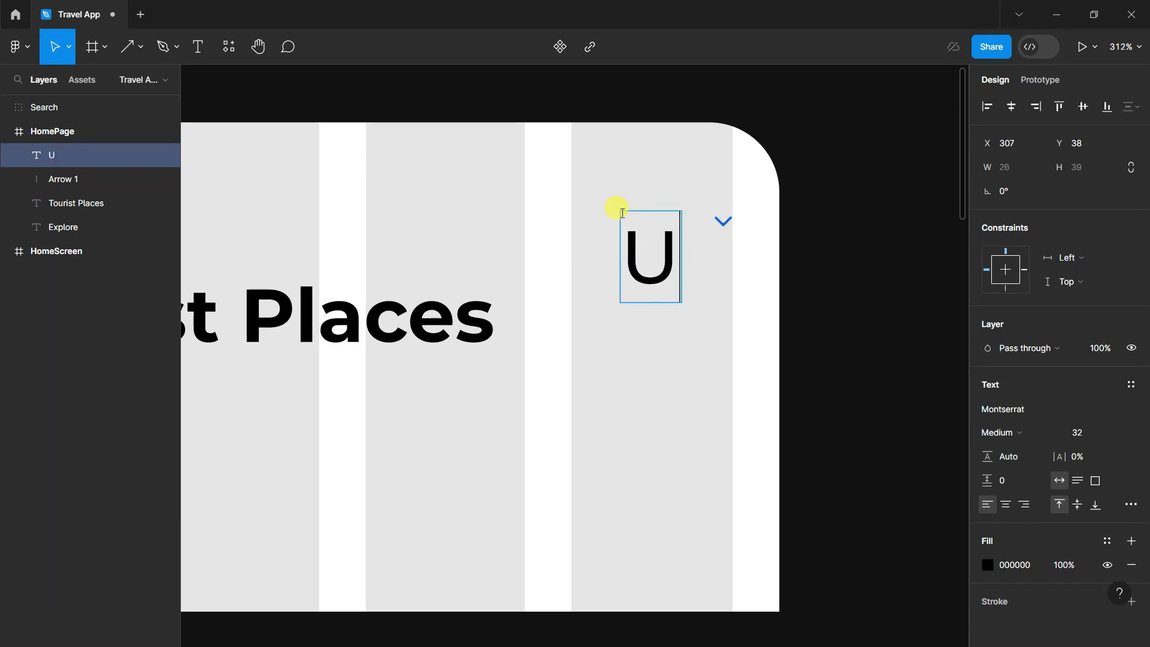
type("SA")
key("Escape")
mouse_move(708, 272)
left_mouse_down()
mouse_move(650, 239)
mouse_move(681, 228)
left_mouse_up()
left_click(1109, 431)
left_click(1098, 336)
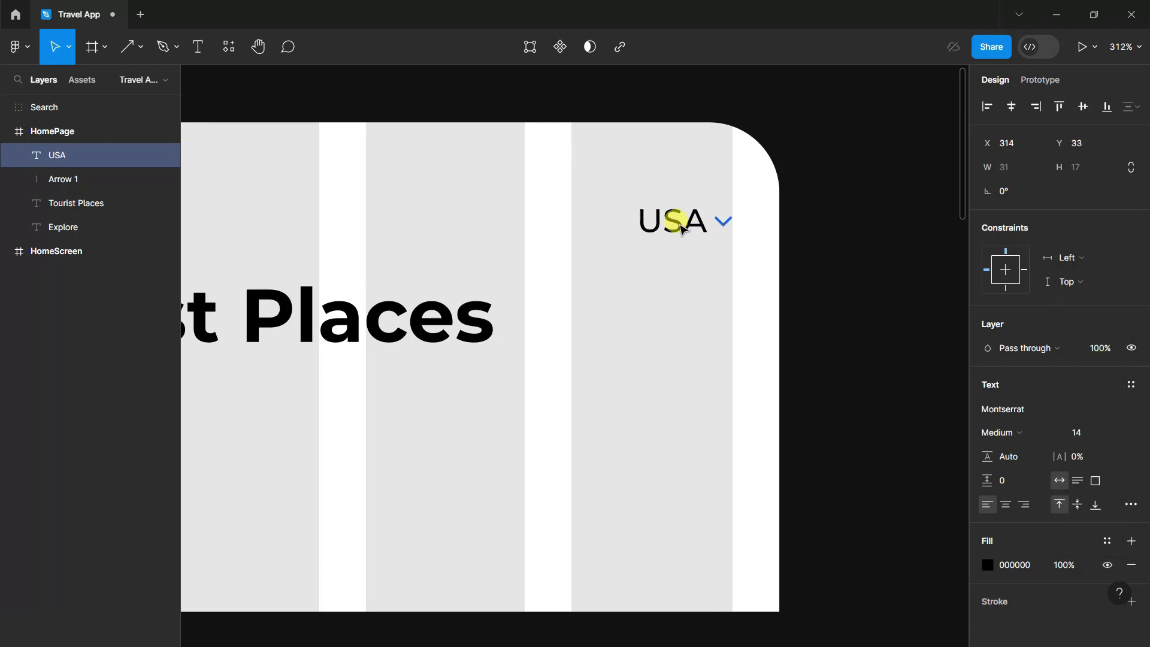
left_click(140, 46)
Draw a small circle left of USA and reshape it into a teardrop pin.
left_click(91, 136)
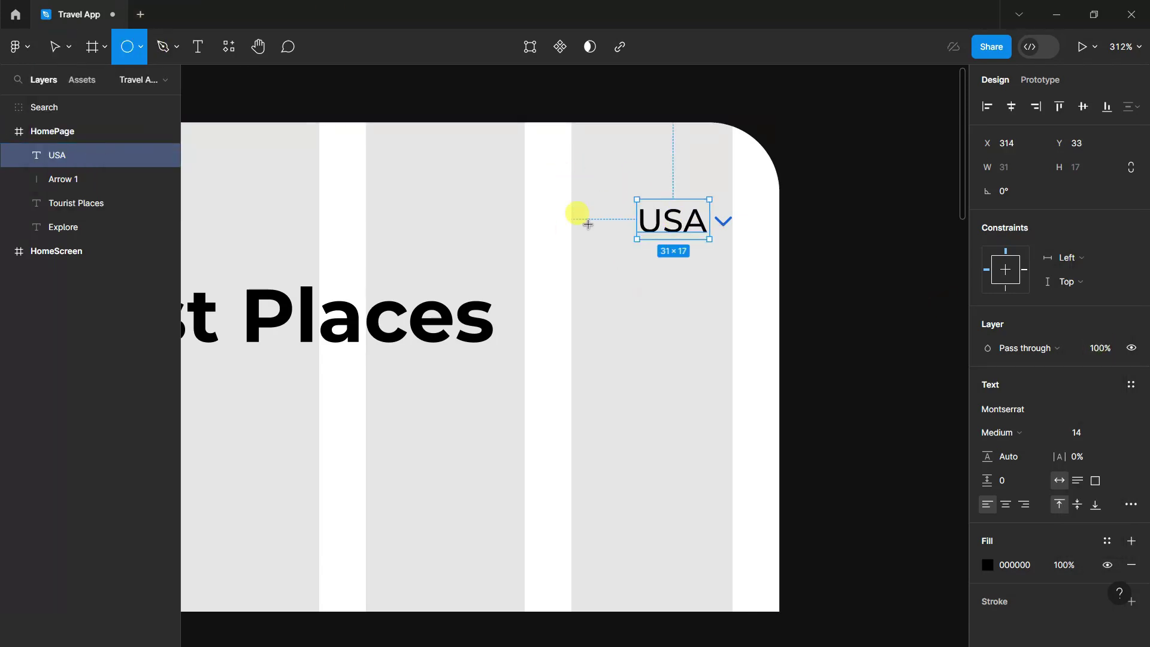
left_click_drag(592, 202, 611, 232)
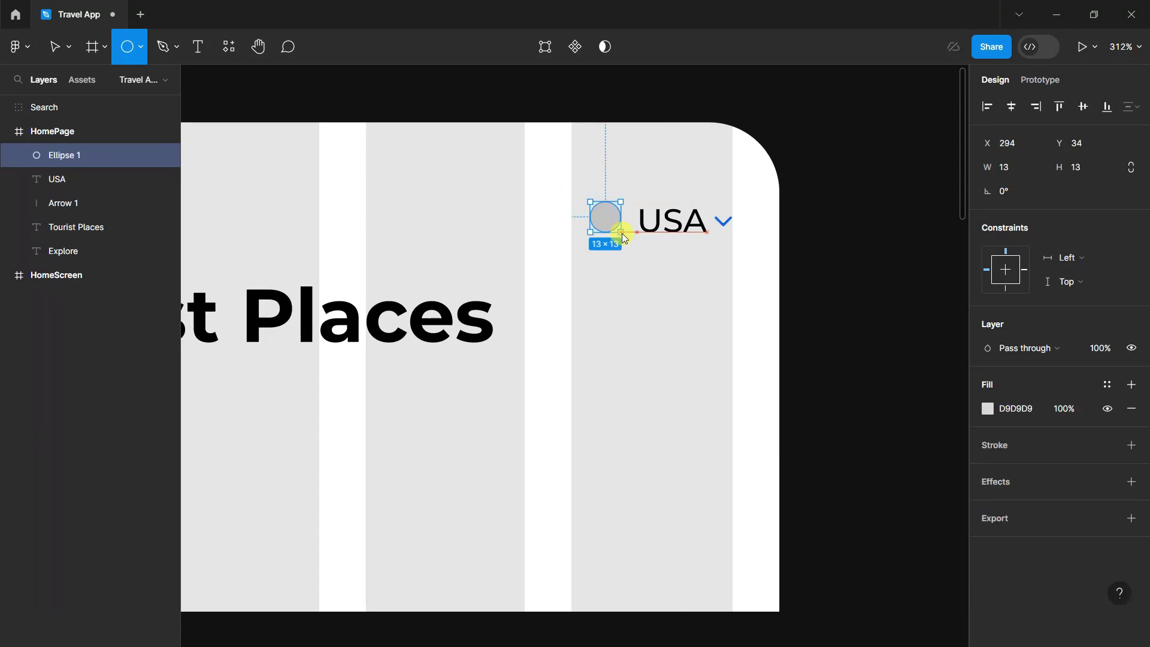
scroll(629, 232, "up", 2, "ctrl")
scroll(628, 232, "up", 2, "ctrl")
left_click(545, 46)
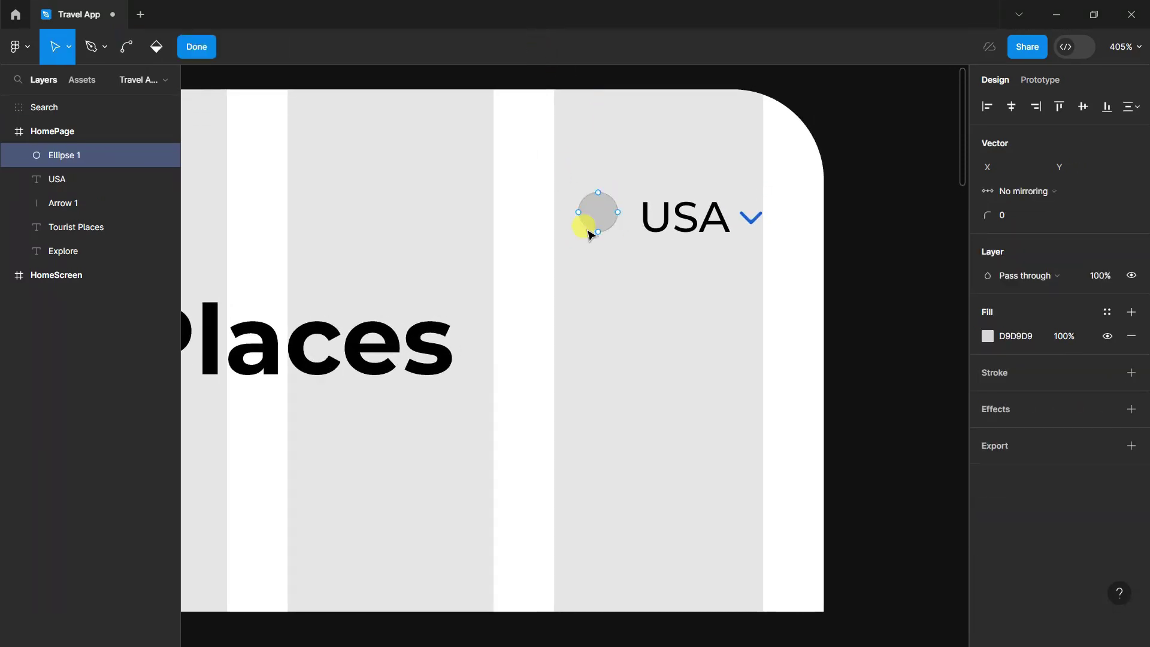
left_click_drag(600, 235, 601, 244)
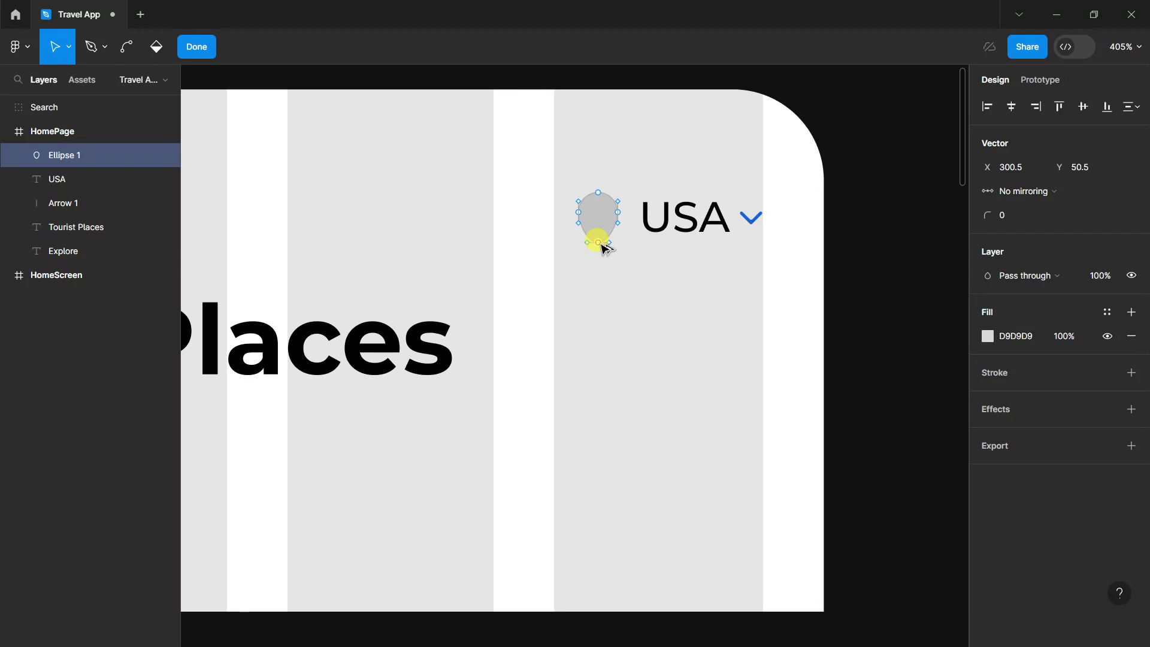
left_click(598, 243, "ctrl")
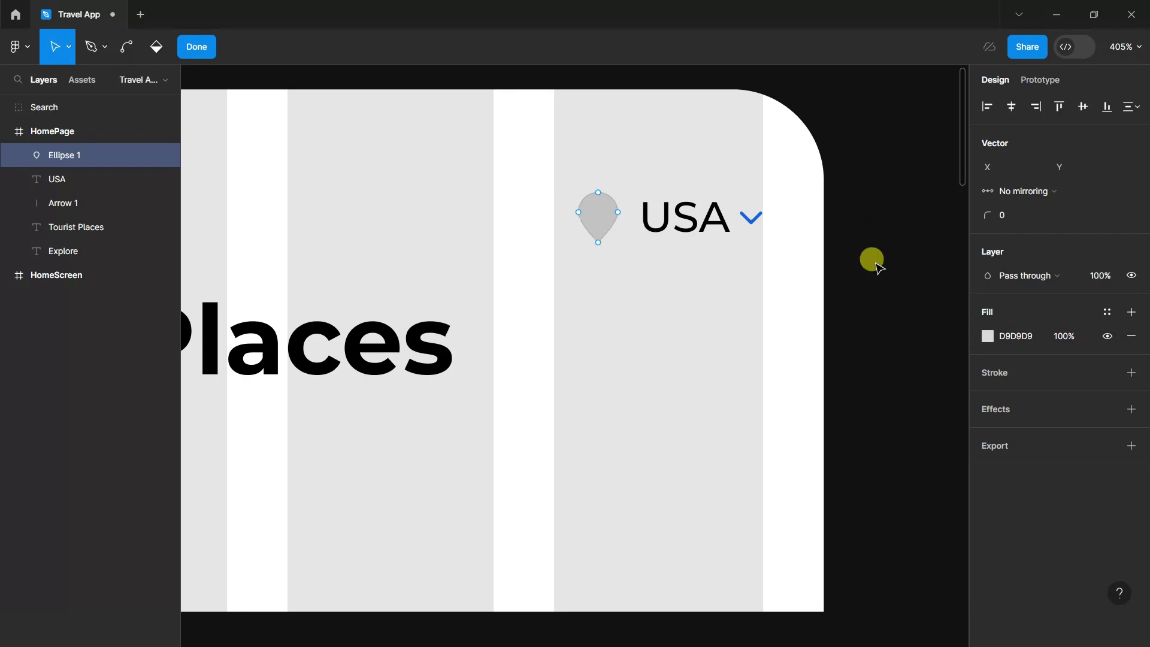
scroll(872, 260, "up", 1)
left_click(196, 48)
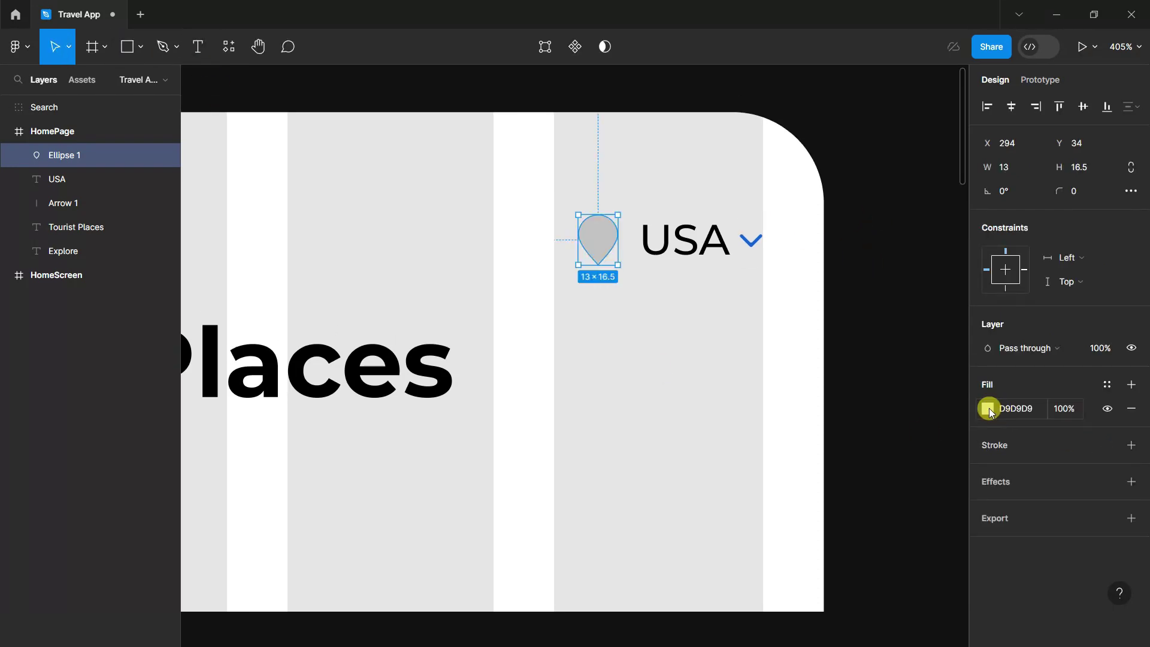
Fill the pin blue 176FF2 and draw a small circle inside it.
left_click(988, 411)
left_click(892, 541)
left_click(953, 191)
left_click(142, 50)
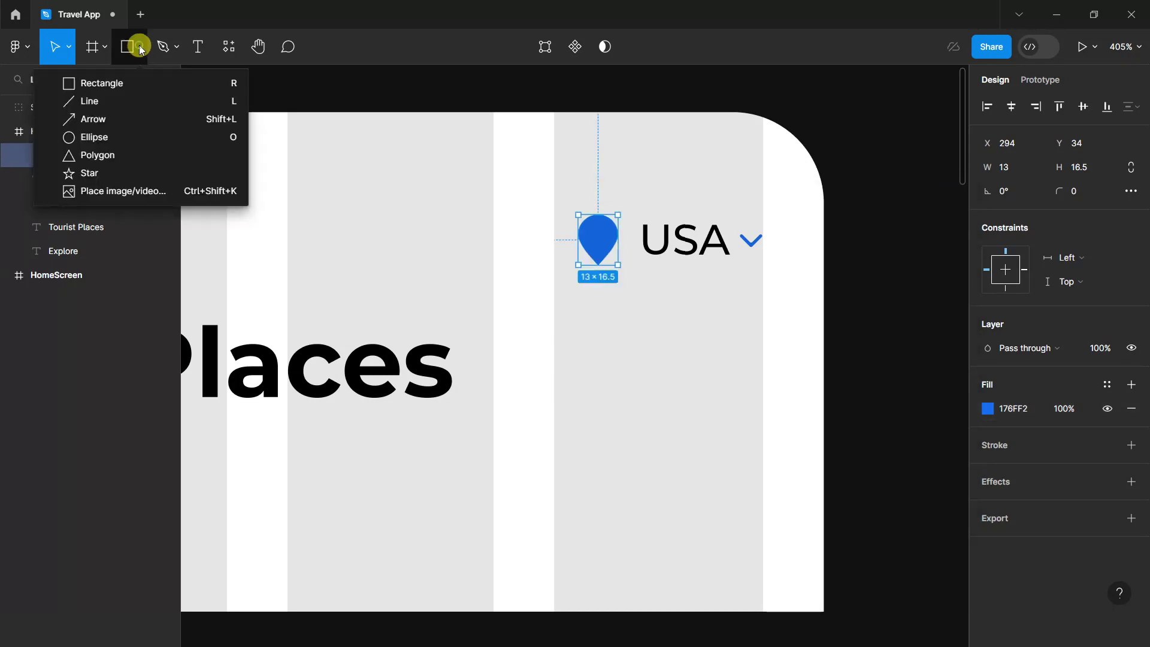
left_click(92, 137)
left_click_drag(590, 227, 606, 242)
key("ctrl+z")
key("o")
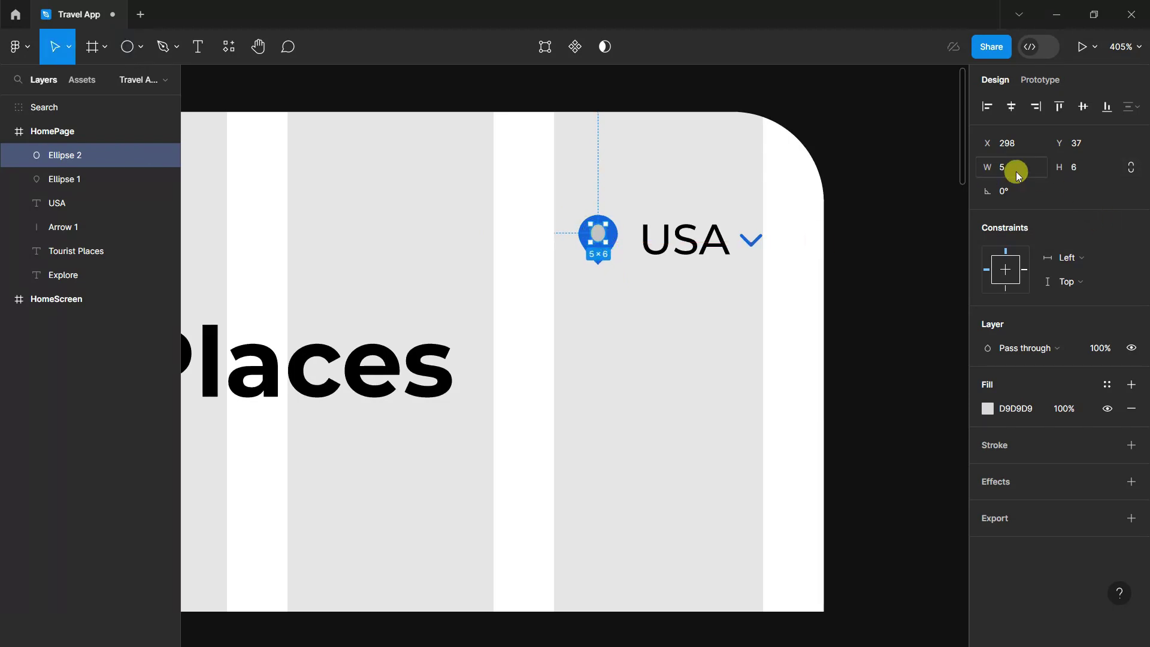
Make the inner circle 6 wide, centre it in the pin, and fill it white.
left_click(1016, 166)
type("6")
key("Return")
left_click_drag(608, 233, 604, 238)
left_click(988, 410)
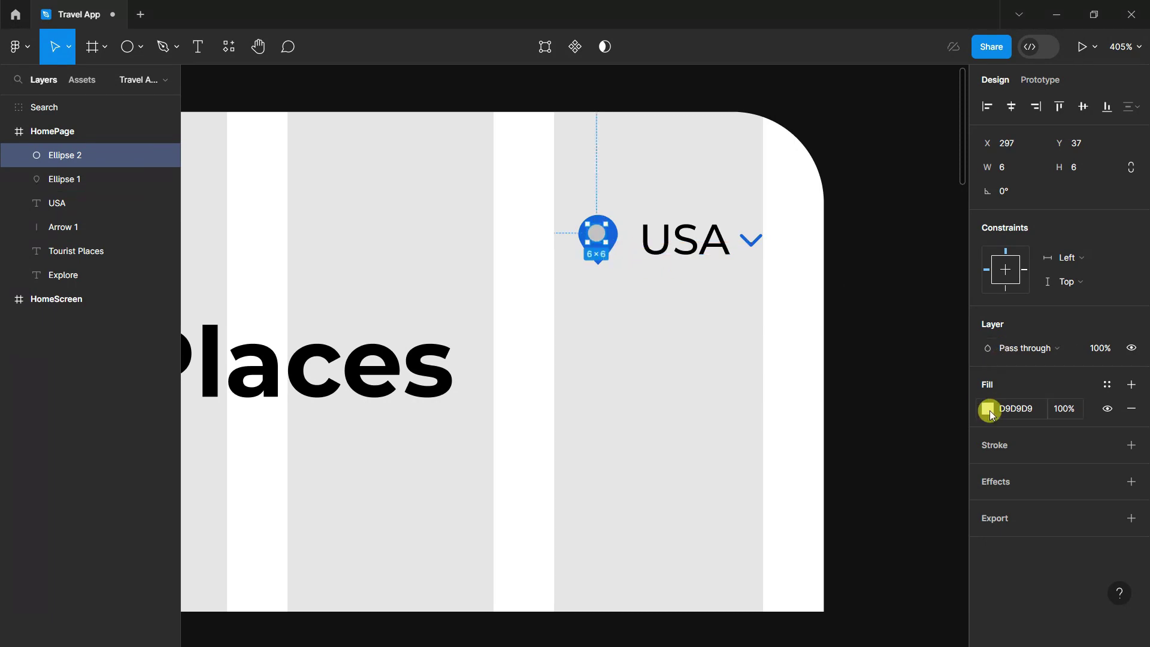
type("FF")
key("Return")
left_click(911, 323)
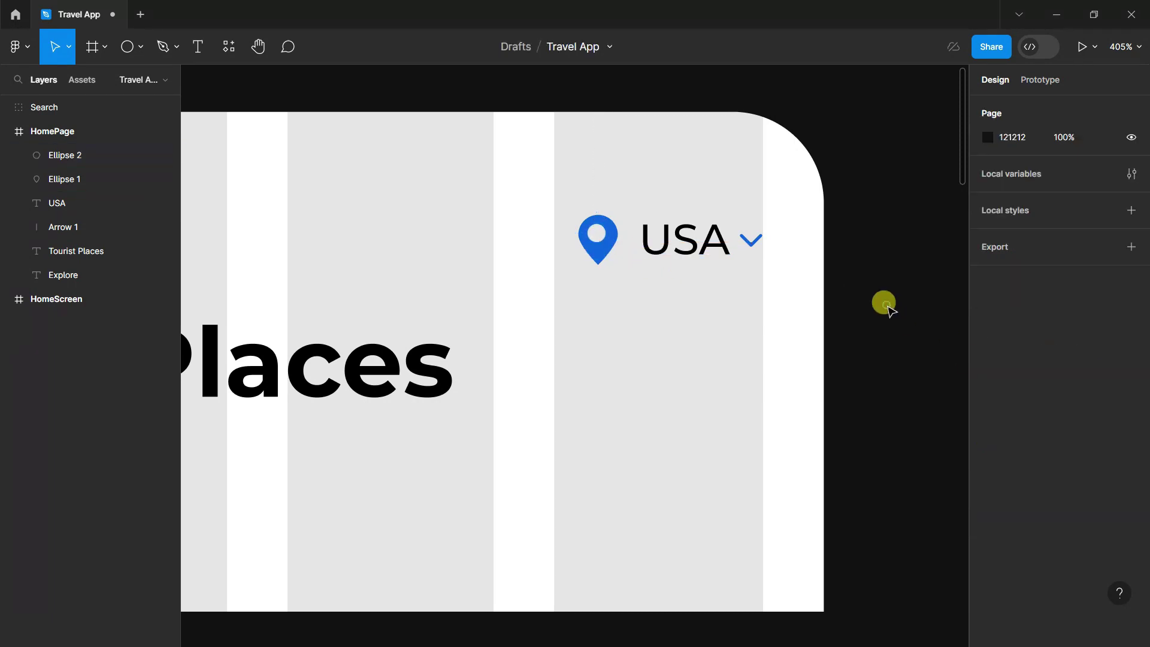
Enlarge the white inner circle to 7×7.
scroll(596, 233, "up", 3)
scroll(698, 239, "up", 7)
scroll(574, 206, "up", 4)
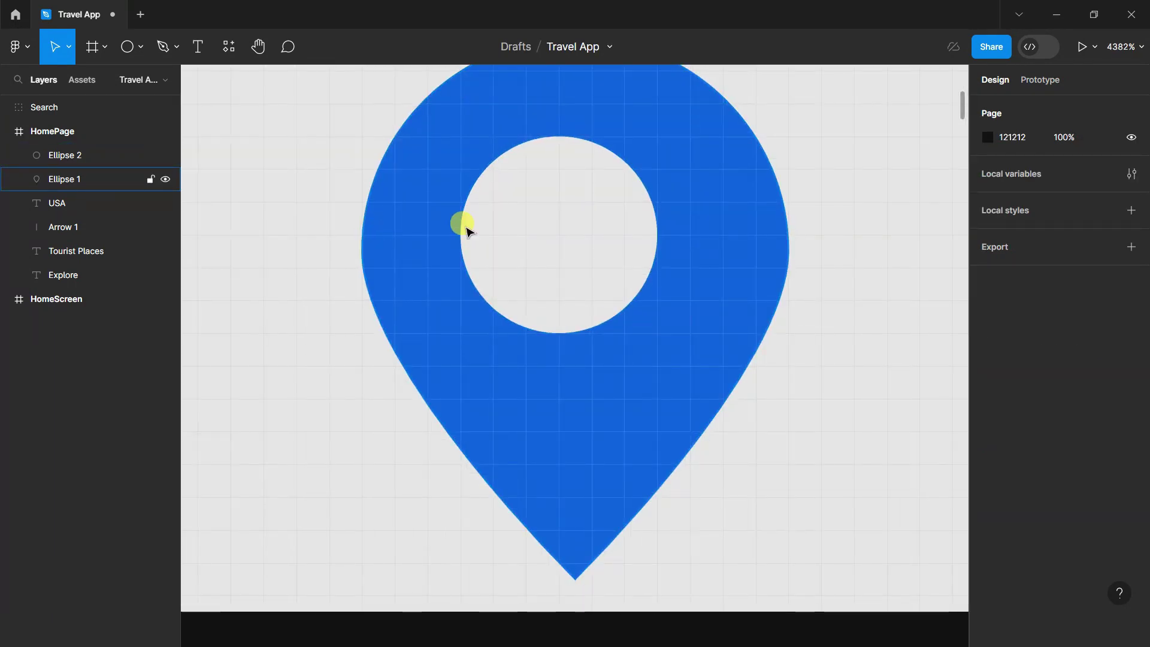
left_click(635, 259)
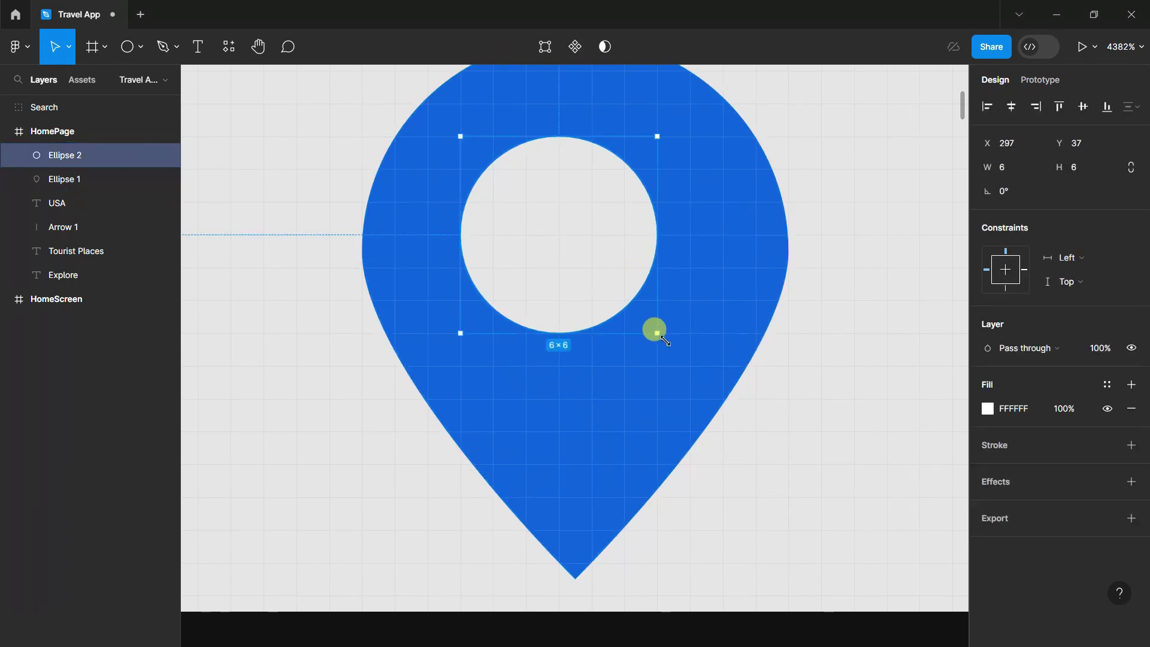
left_click_drag(657, 332, 665, 339)
scroll(672, 357, "down", 3)
scroll(672, 360, "down", 8)
scroll(673, 359, "down", 8)
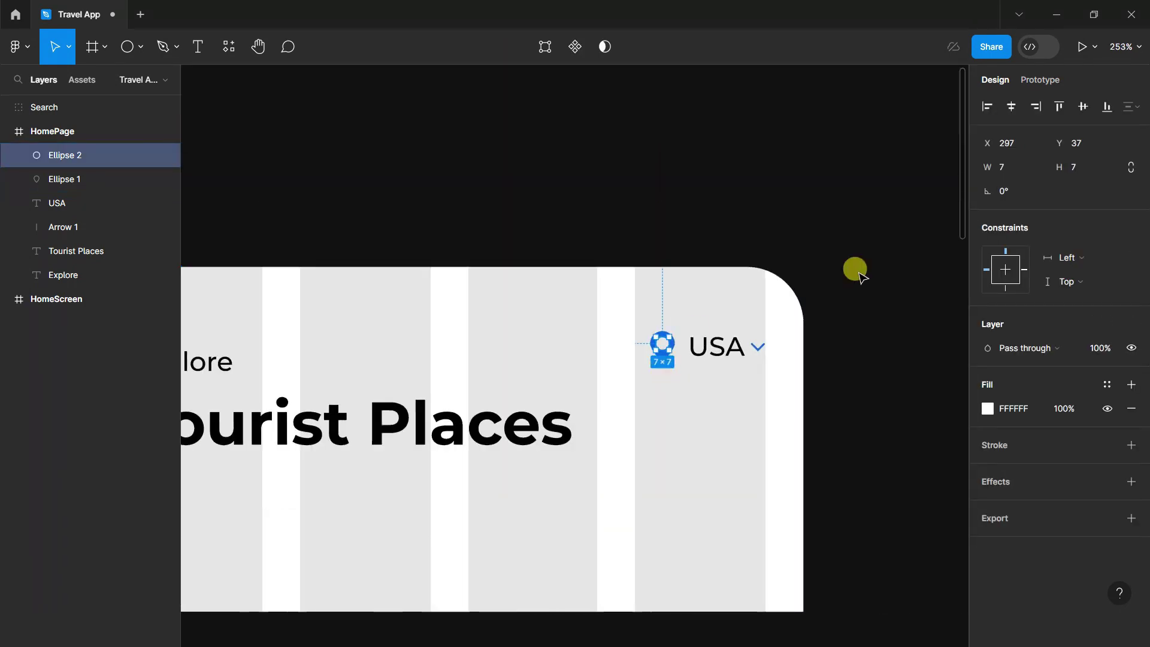
left_click(857, 271)
scroll(855, 311, "down", 3)
left_click(52, 132)
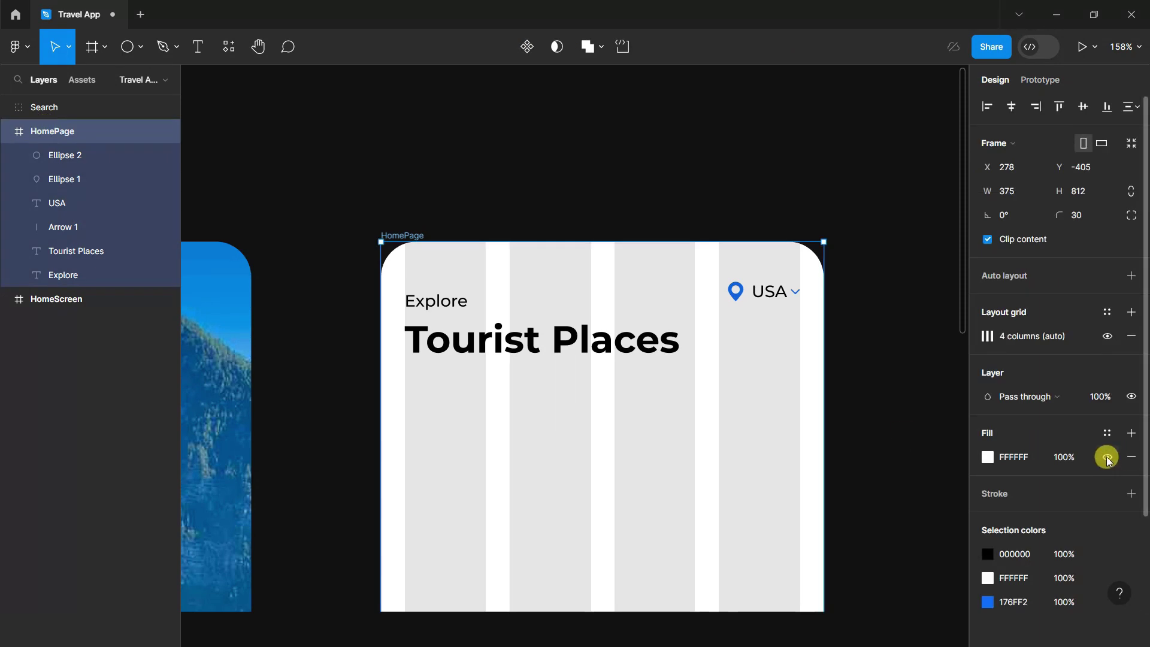
Hide the HomePage frame's layout grid columns.
left_click(1106, 336)
left_click(892, 185)
scroll(870, 303, "down", 3)
scroll(873, 313, "down", 2)
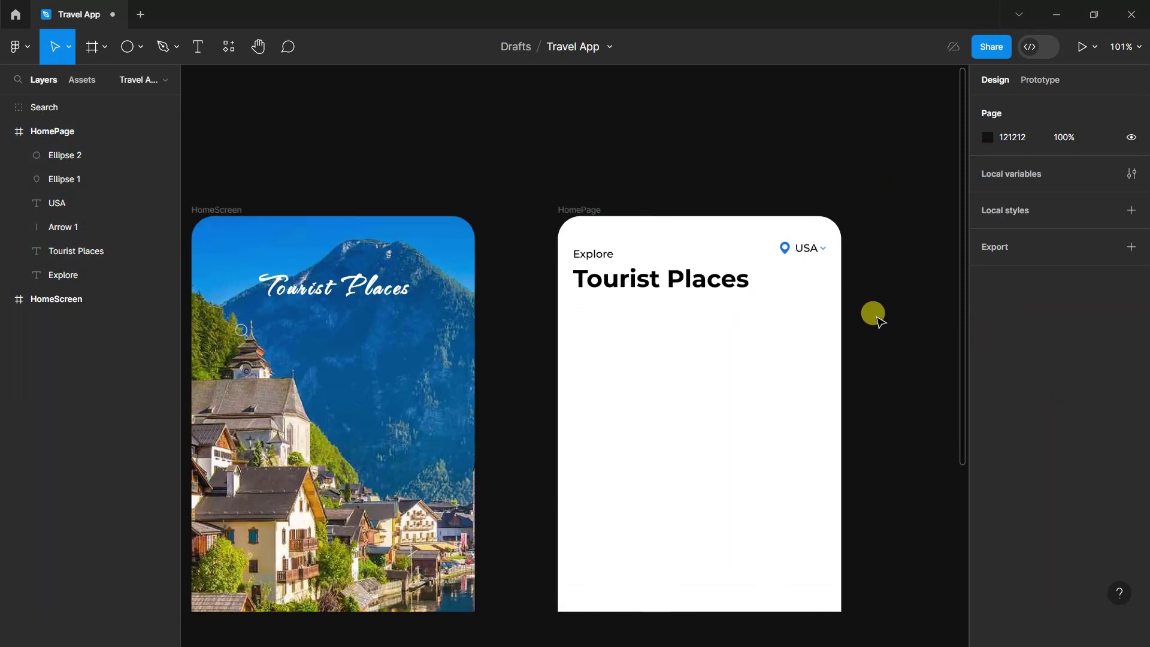
scroll(831, 255, "up", 2)
scroll(831, 255, "up", 3)
left_click(786, 252)
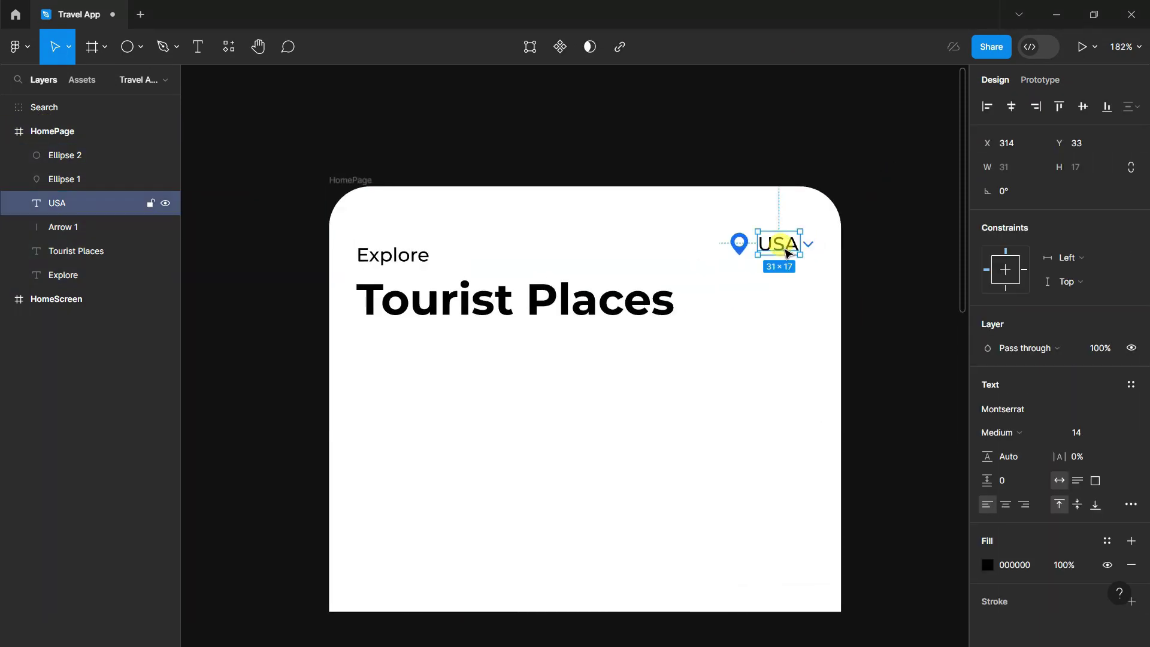
left_click(862, 266)
scroll(865, 269, "down", 1)
scroll(862, 266, "down", 2)
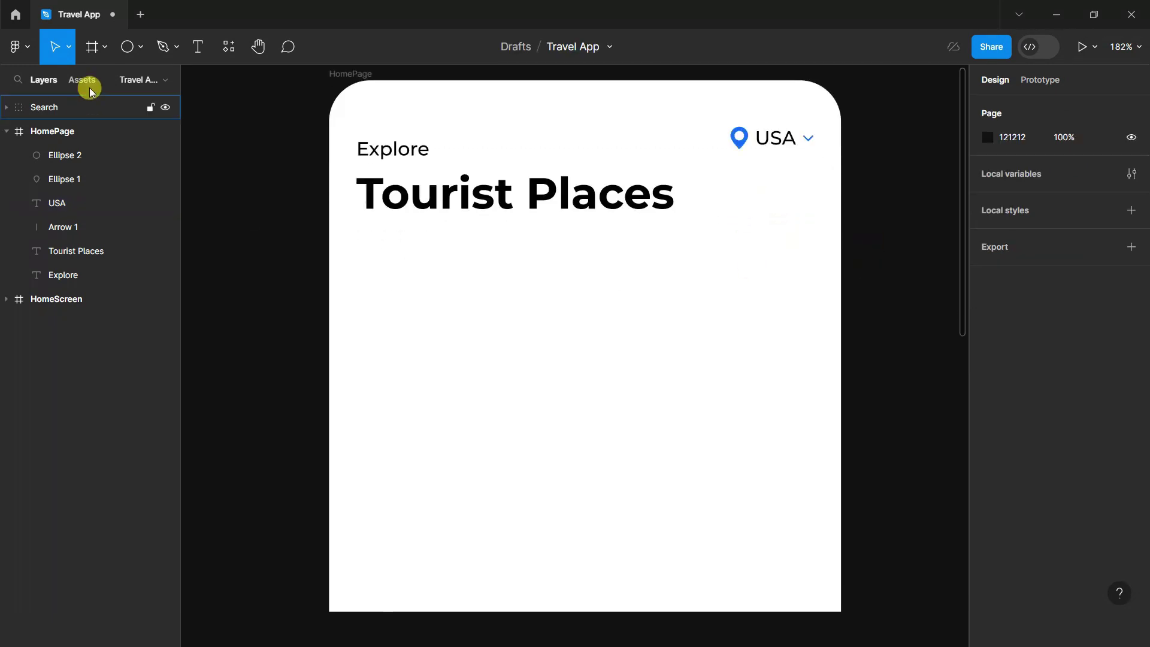
Draw a wide rectangle bar below Tourist Places with the 4-column grid shown.
left_click(129, 48)
left_click(141, 48)
left_click(96, 80)
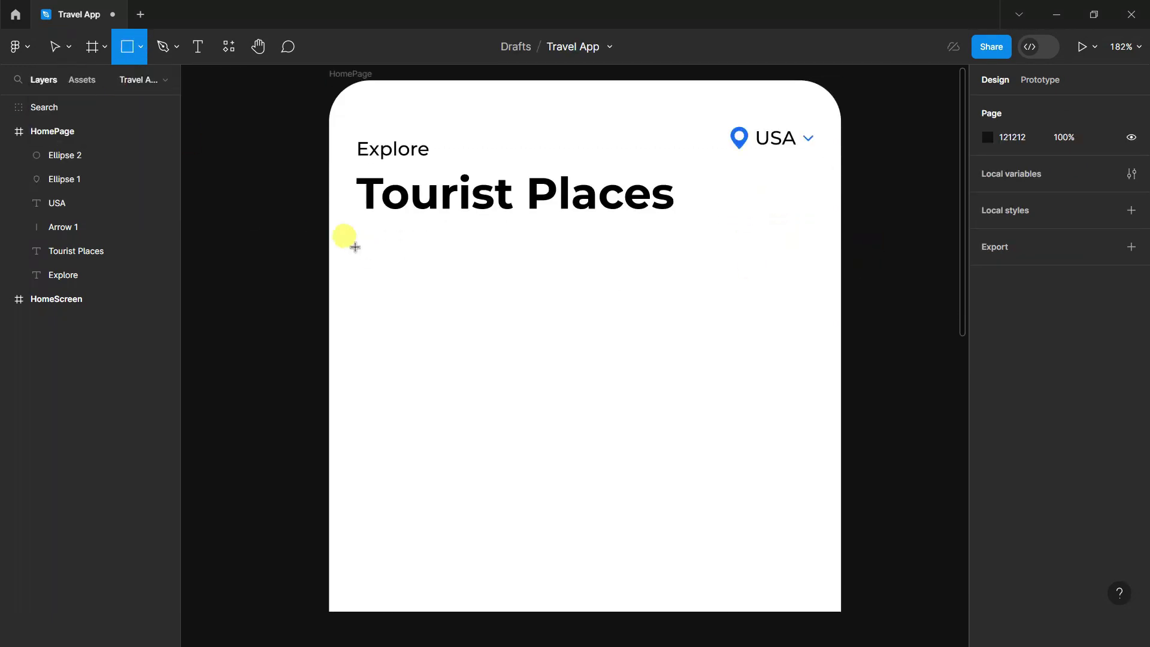
left_click_drag(361, 237, 813, 302)
left_click(53, 132)
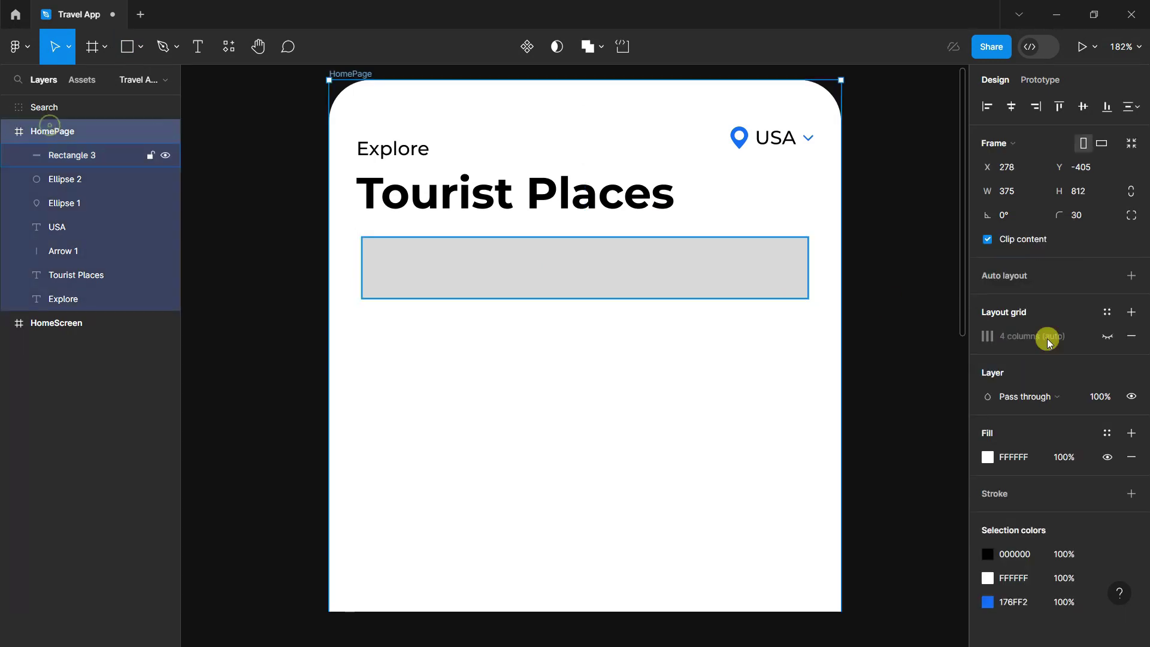
left_click(1131, 312)
Stretch the bar to 335 wide starting at X 20, then hide the grid.
left_click(797, 256)
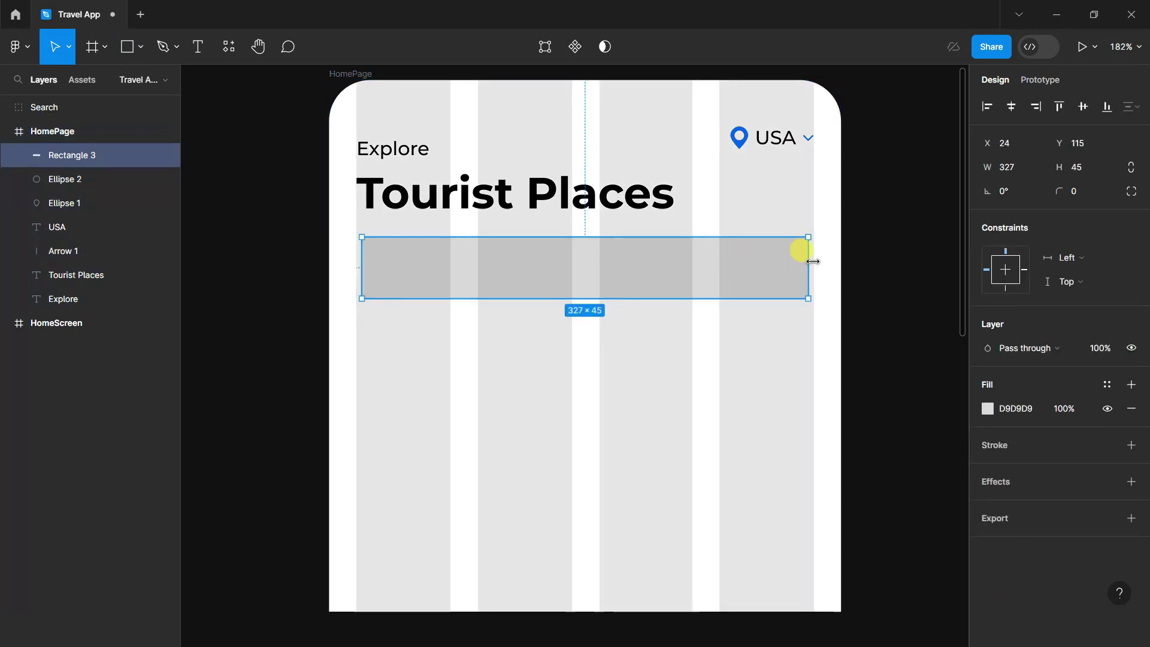
left_click_drag(813, 261, 817, 262)
left_click_drag(361, 265, 355, 265)
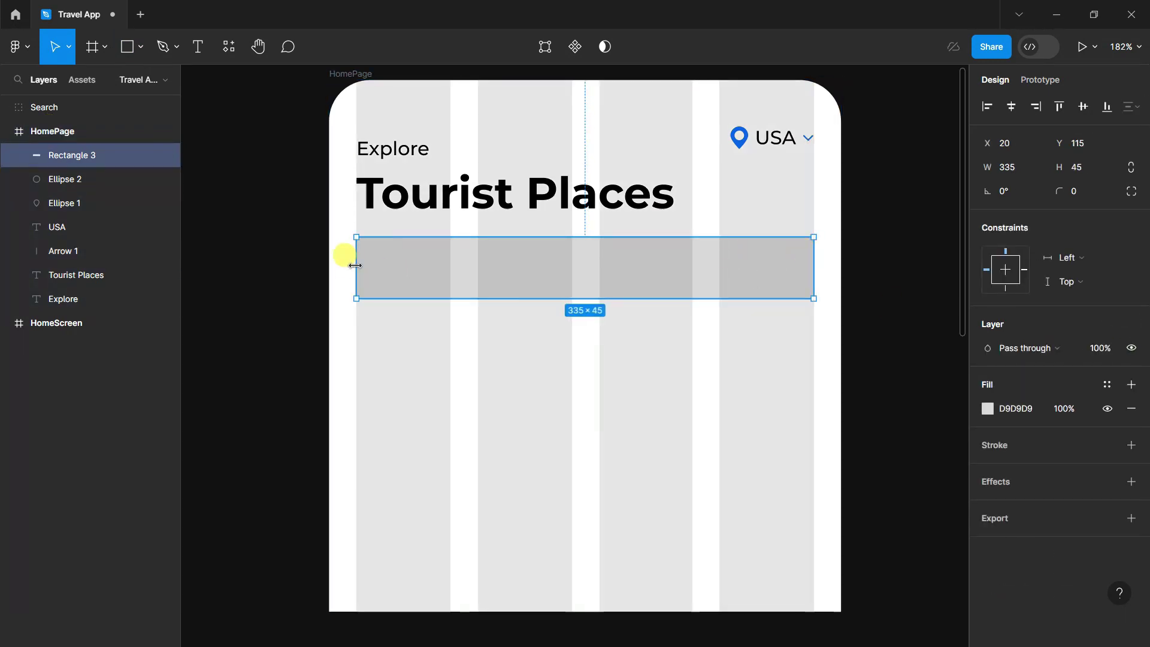
left_click(52, 131)
left_click(1097, 337)
Give the bar a 40 corner radius and an A8CCF0 fill at 20%.
left_click(611, 259)
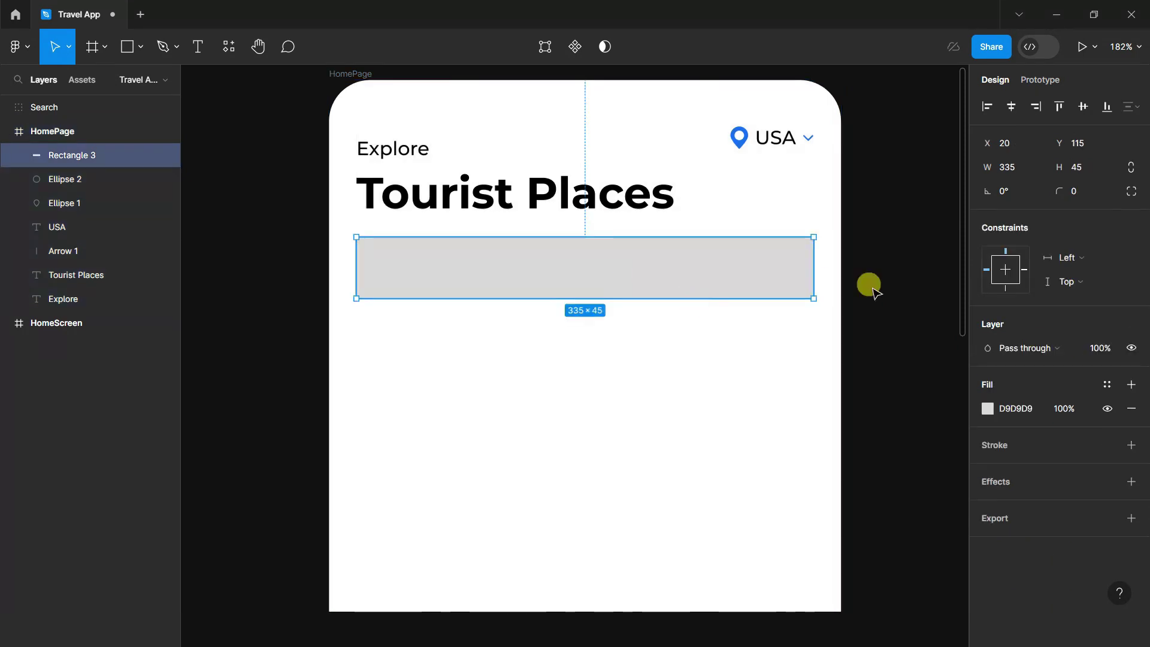
type("40")
key("Return")
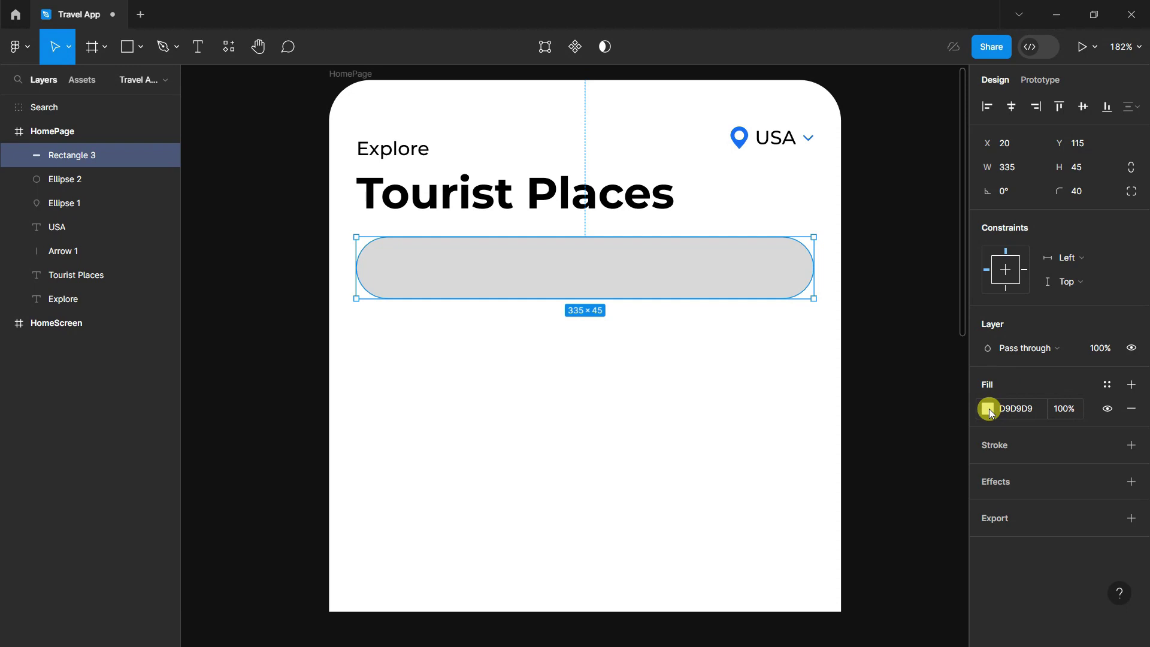
left_click(988, 409)
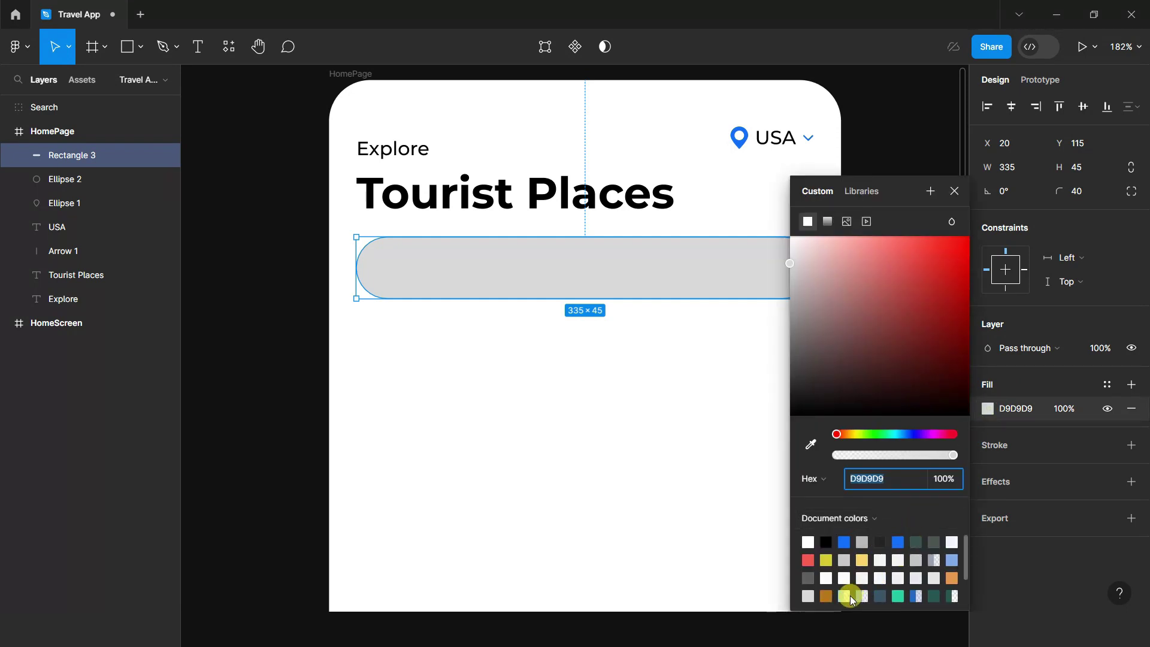
left_click(952, 560)
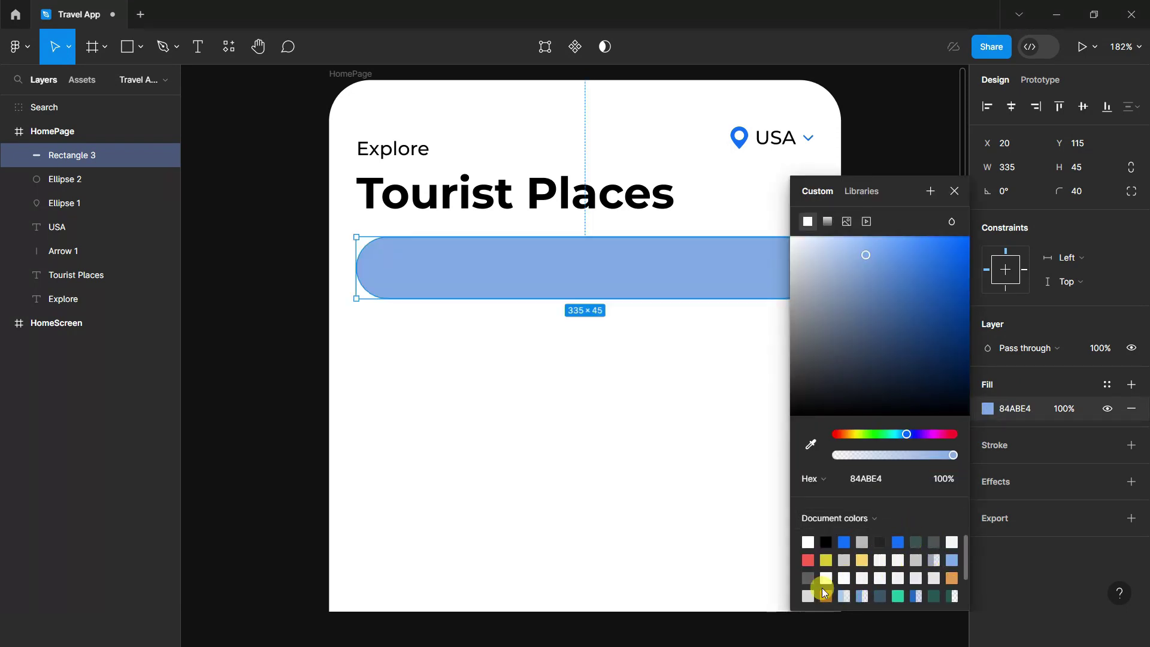
left_click(844, 594)
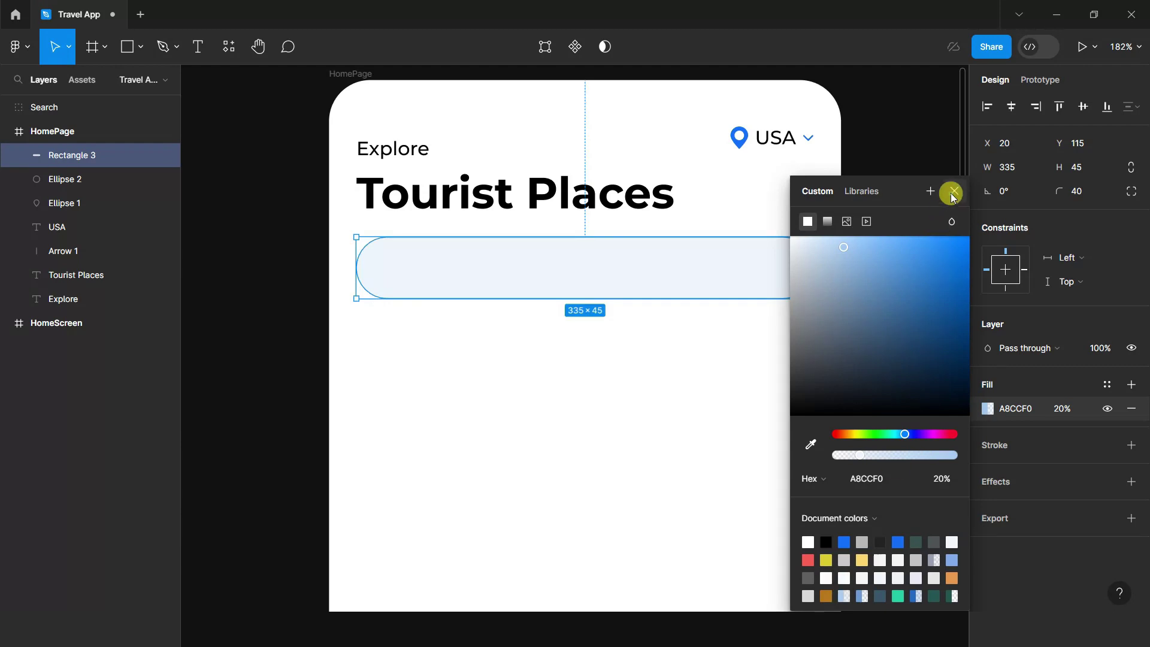
left_click(953, 191)
left_click(912, 243)
Select the Search icon group and zoom out to see both frames.
scroll(910, 252, "down", 1)
scroll(892, 383, "up", 2)
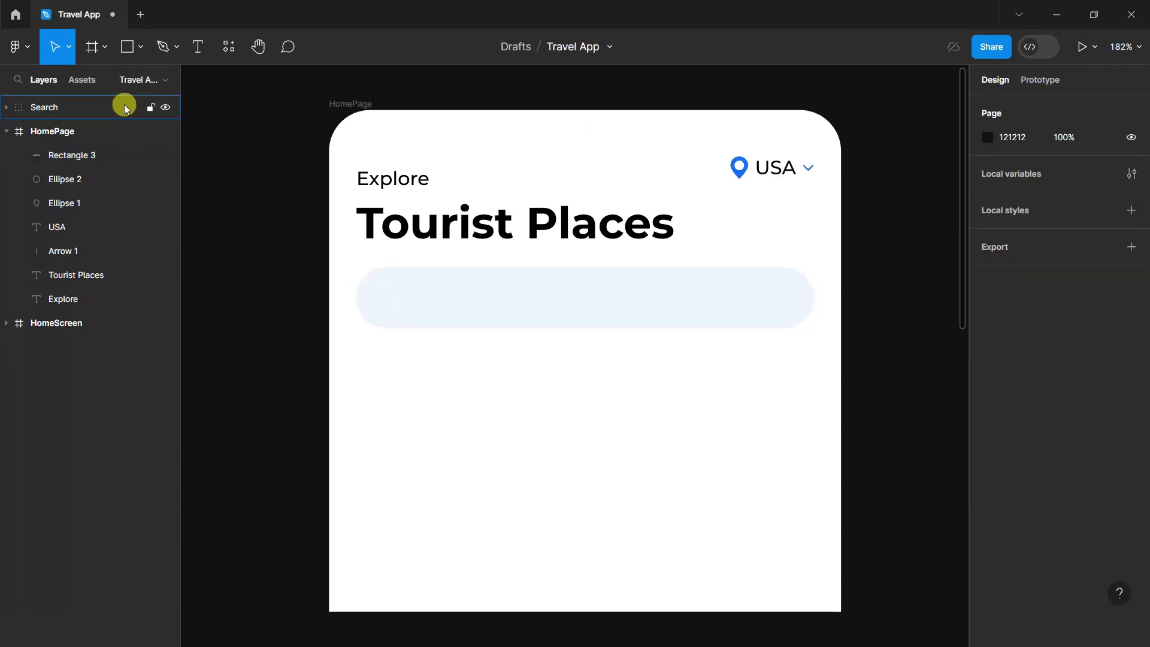
left_click(126, 107)
key("shift+1")
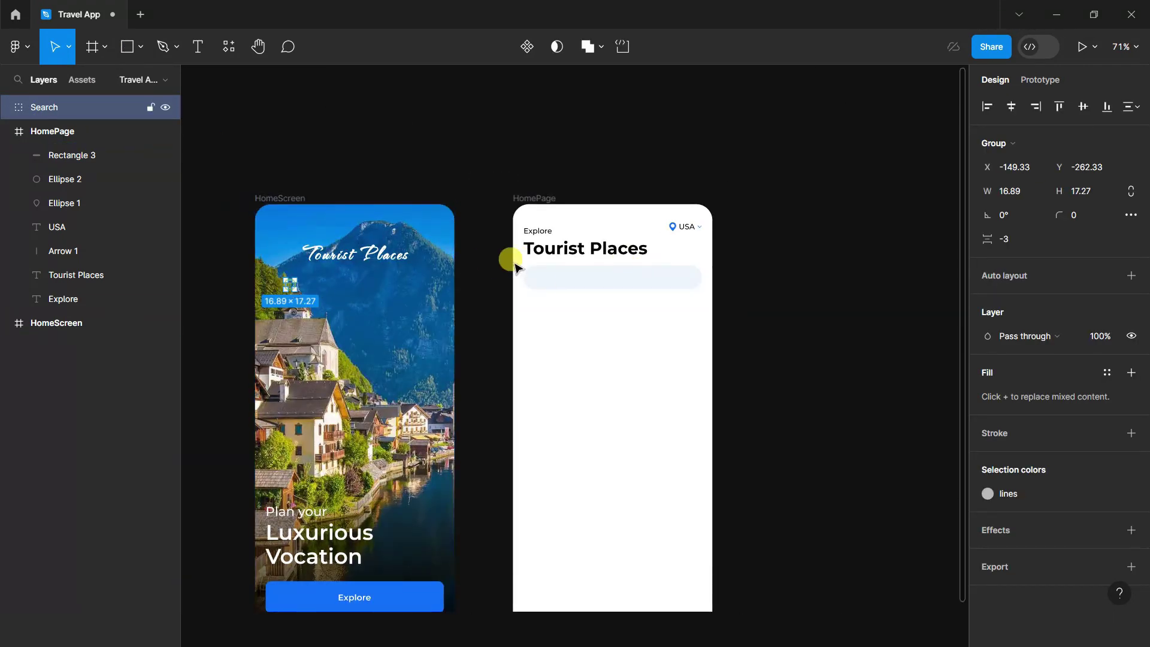
Move the search icon onto the pill and add 'Find your tourist places' text beside it.
left_click_drag(513, 264, 552, 273)
scroll(552, 272, "up", 5)
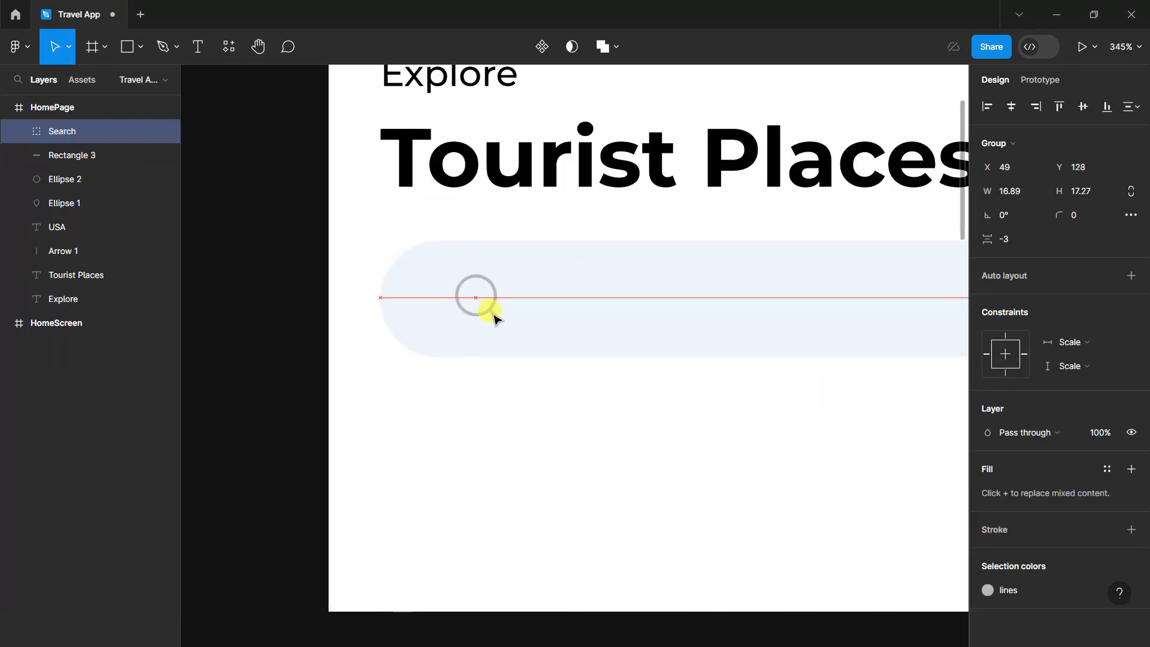
left_click(198, 47)
left_click(546, 291)
type("Find your tourist pla")
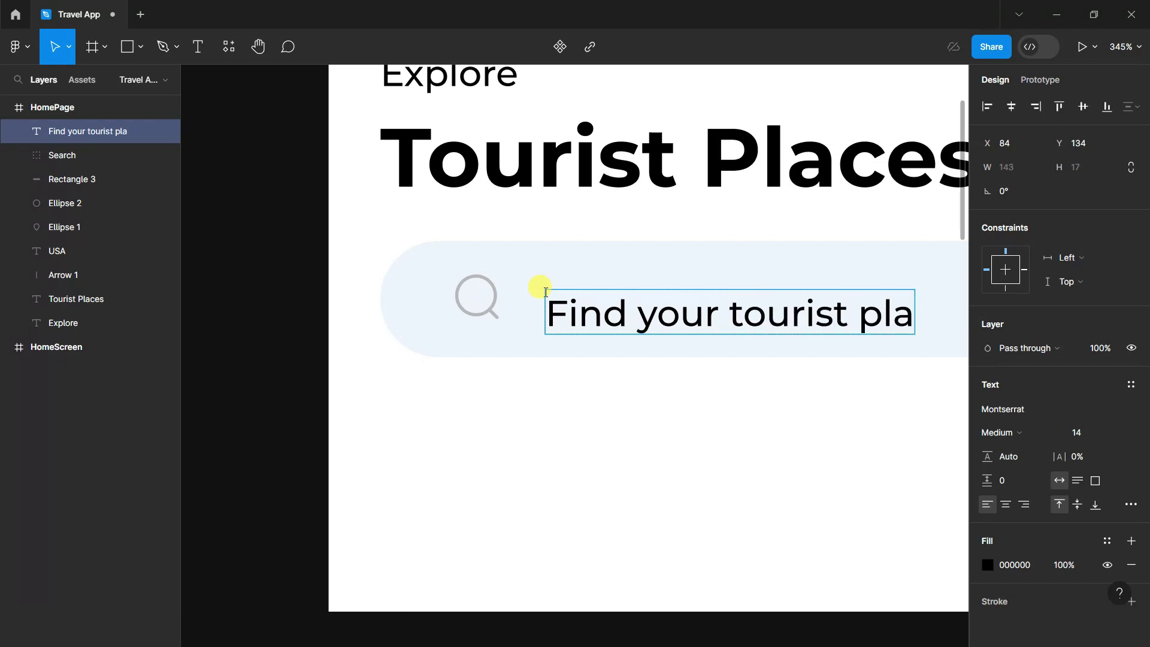
type("ces")
key("ctrl+a")
Colour the placeholder text grey B8B8B8 by sampling it from the canvas.
scroll(545, 292, "down", 5)
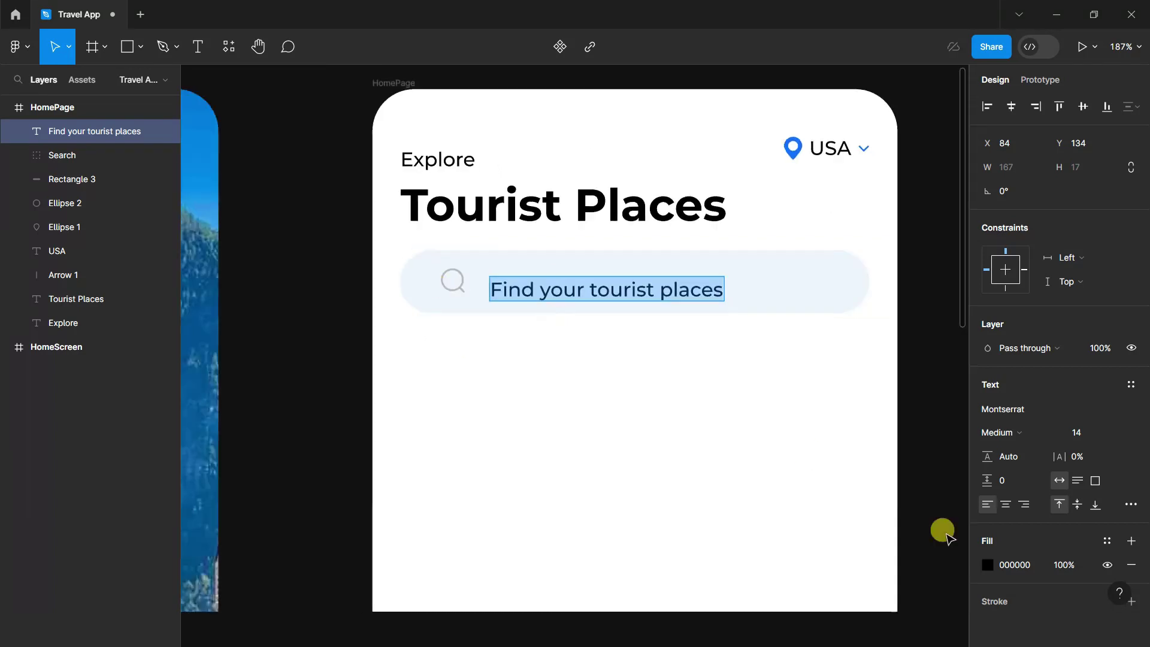
left_click(987, 566)
left_click(809, 444)
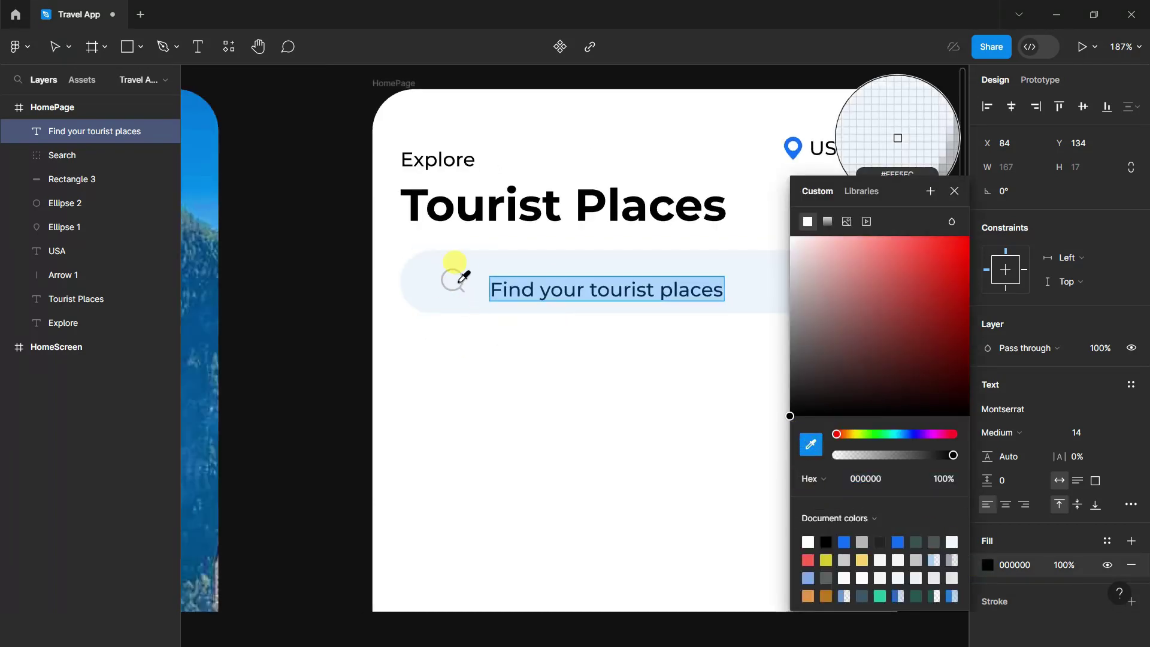
left_click(464, 284)
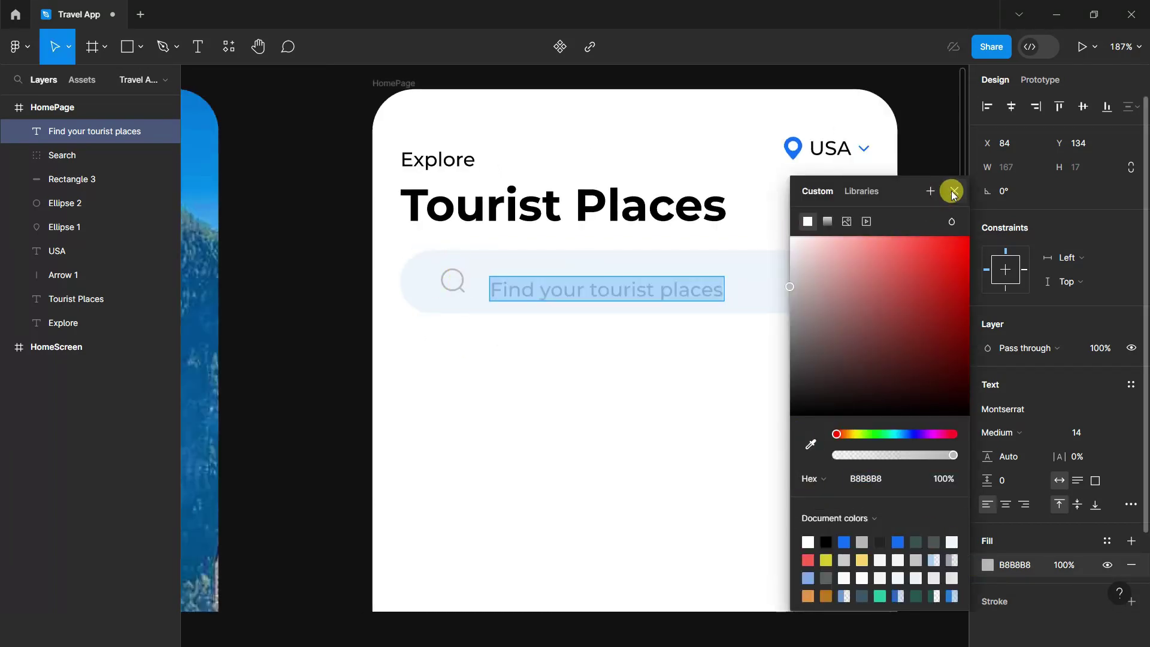
left_click(954, 191)
key("Escape")
Position the placeholder next to the icon and set its font size to 10.
left_click_drag(574, 299, 521, 286)
left_click(1114, 432)
left_click(1108, 343)
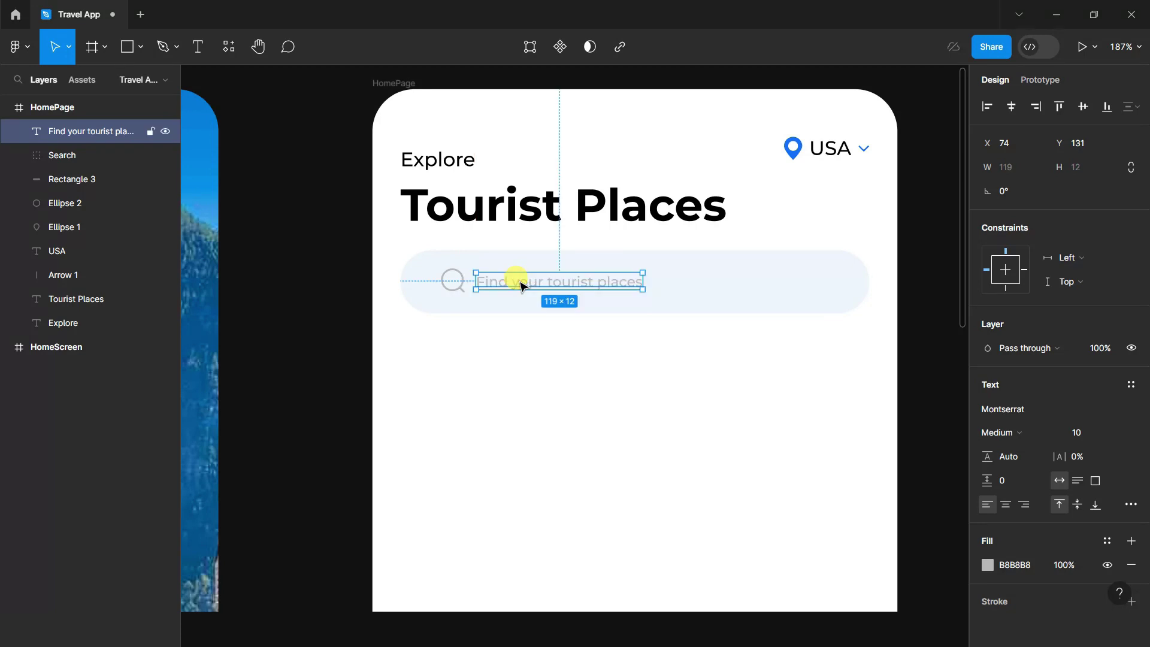
left_click(327, 394)
scroll(923, 392, "down", 1)
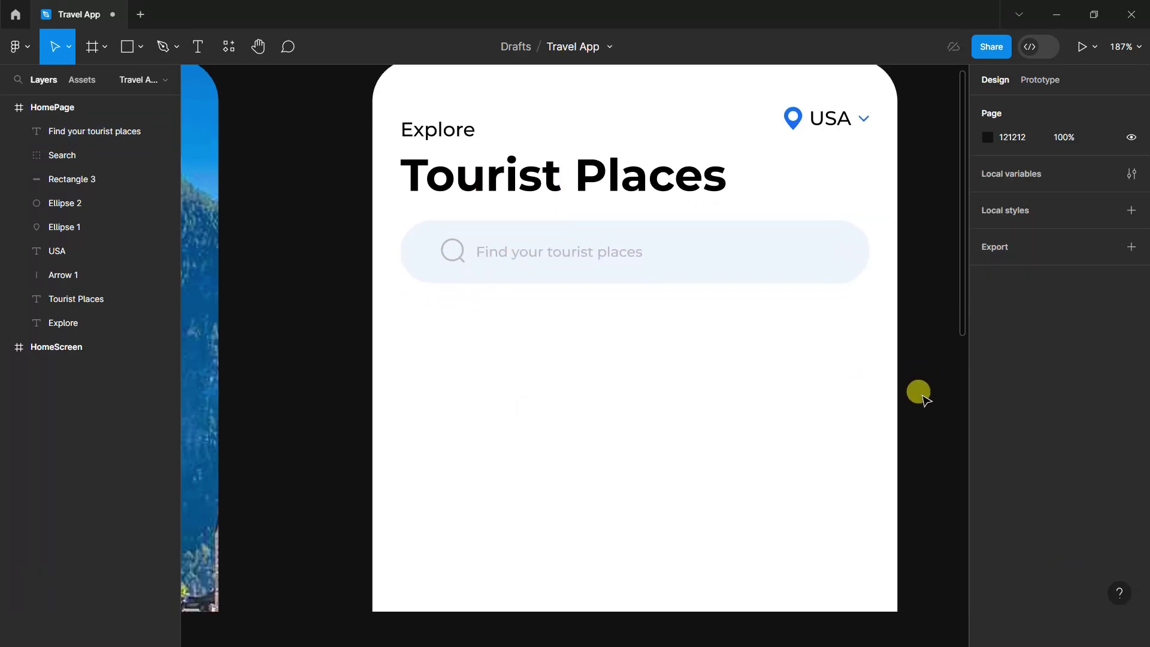
left_click(127, 48)
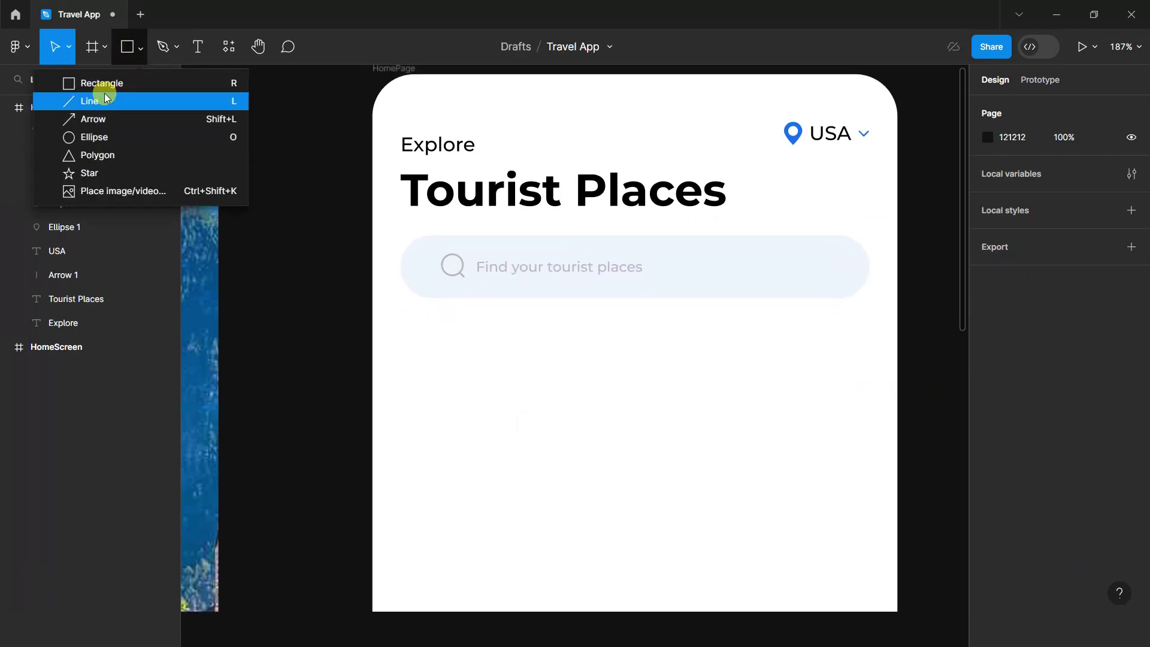
Add the text 'Location Hotels Food Adventure' below the search bar and move it lower.
left_click(110, 84)
left_click(196, 48)
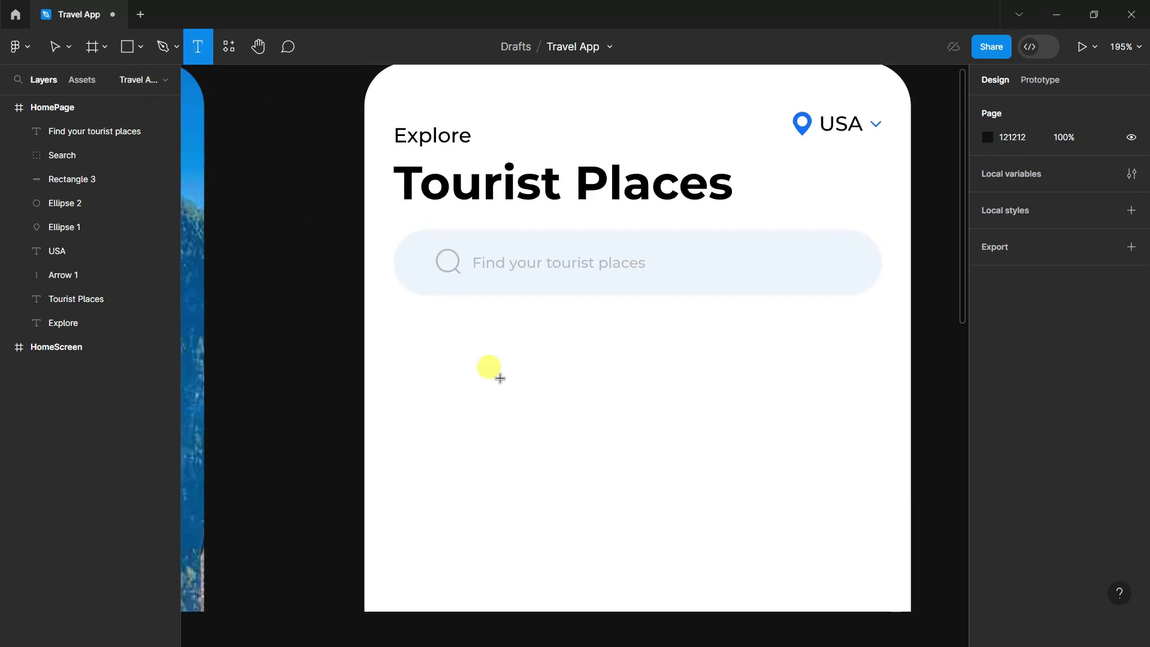
scroll(481, 345, "up", 1)
left_click(424, 347)
type("Location")
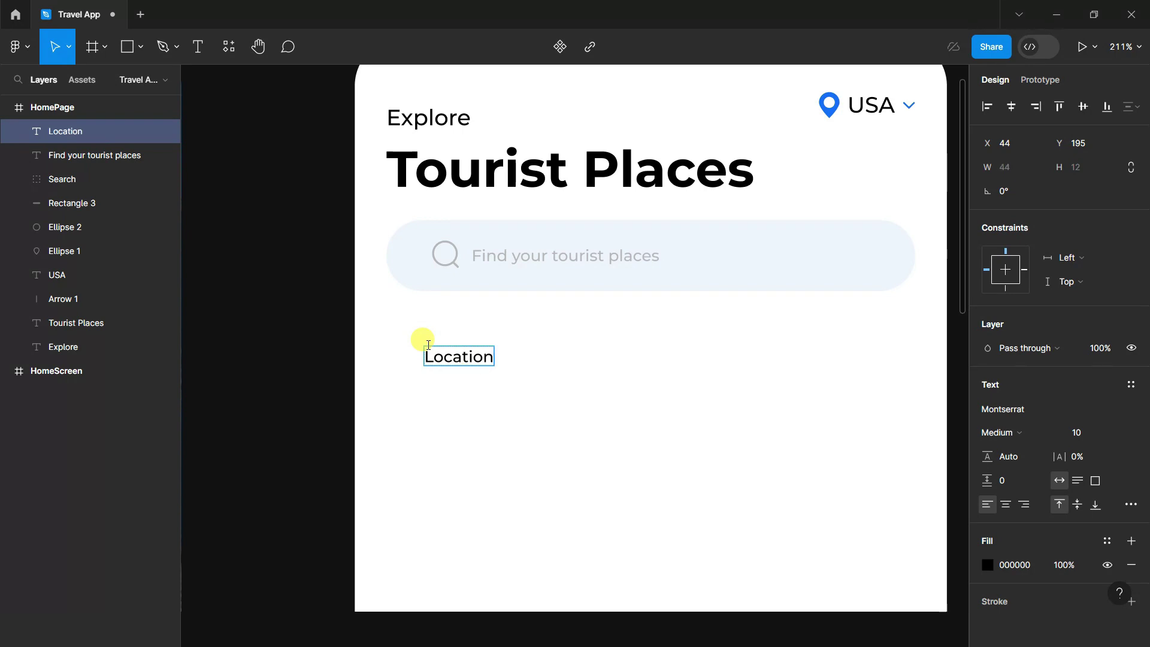
key("t")
left_click(535, 348)
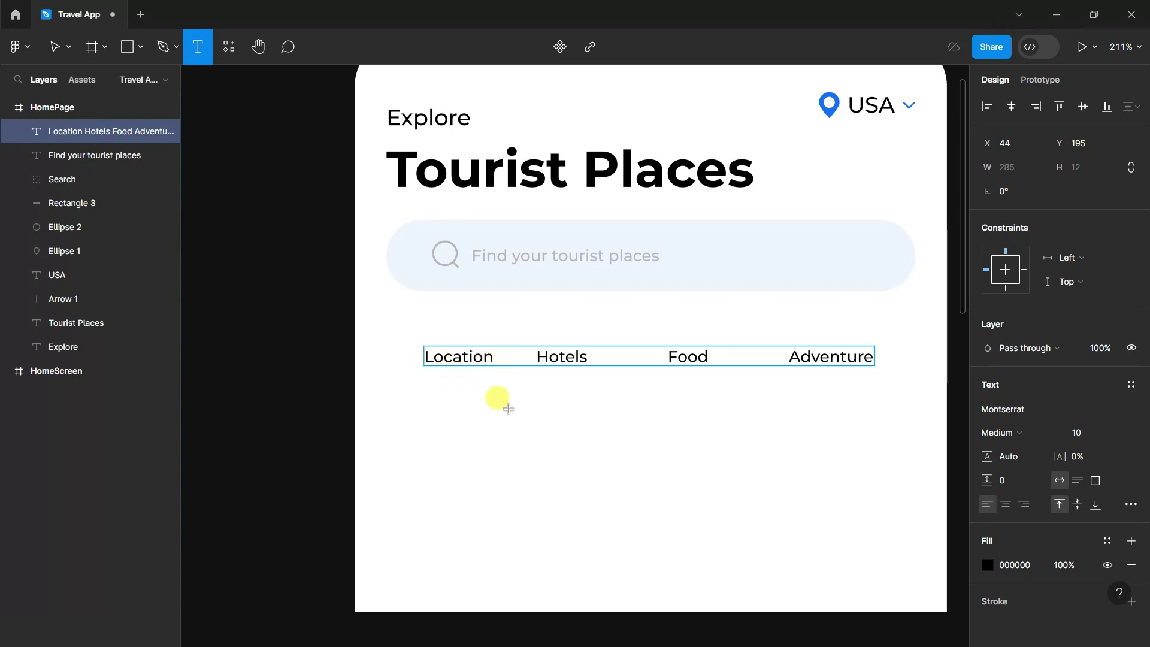
left_click(54, 46)
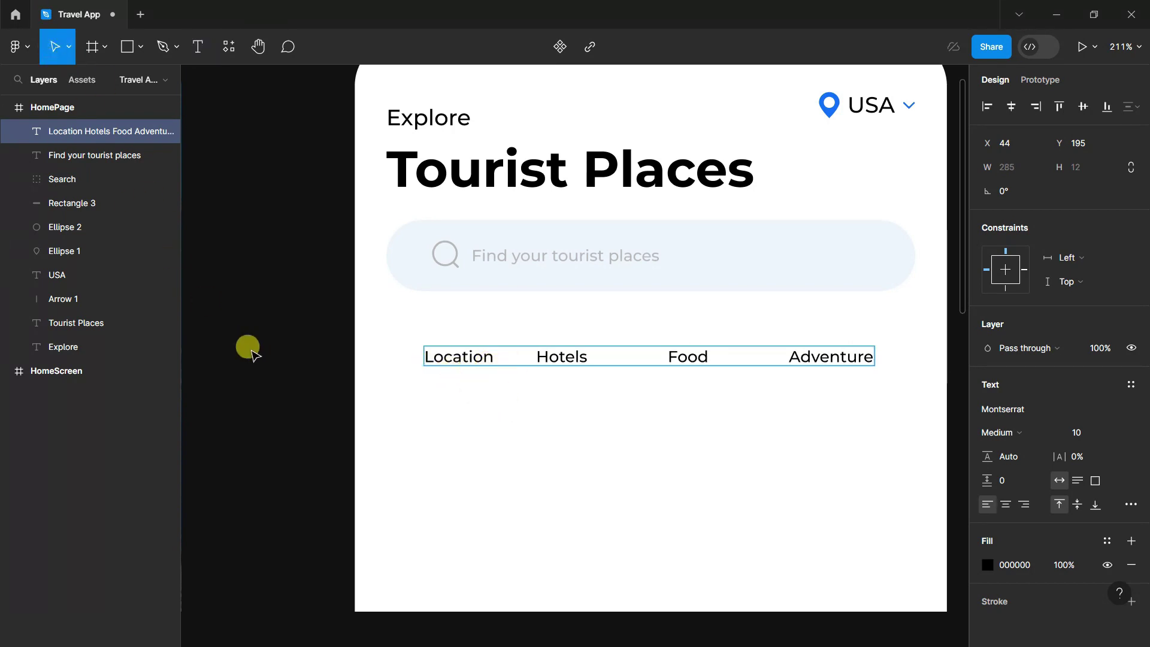
left_click_drag(570, 359, 570, 386)
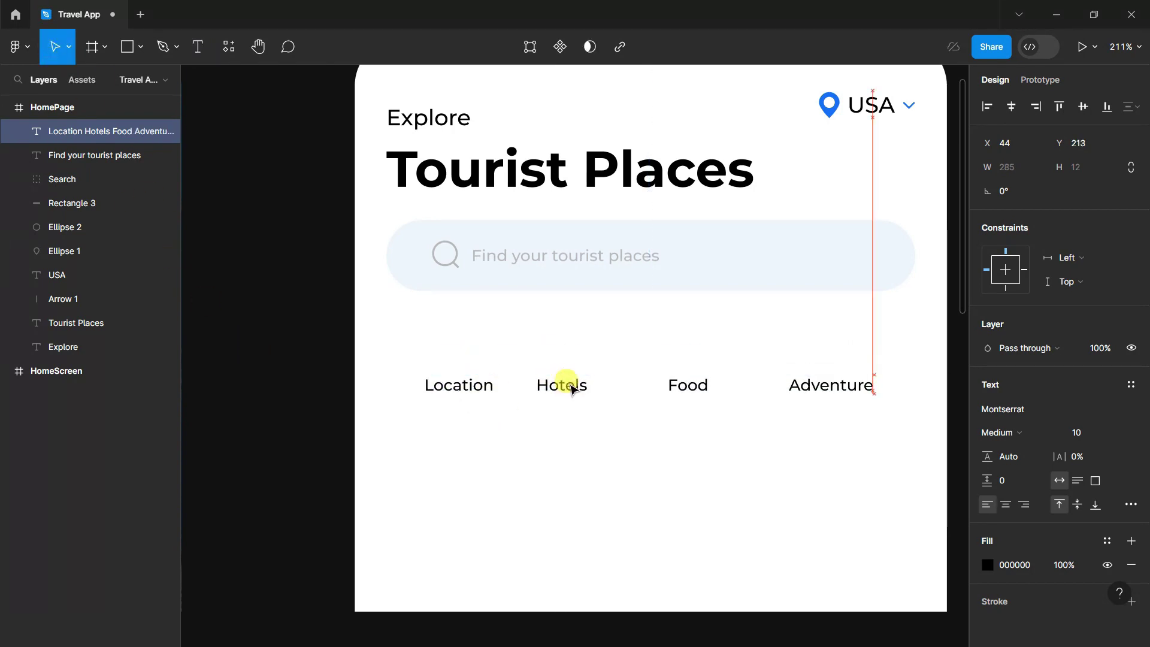
left_click(141, 54)
left_click(102, 84)
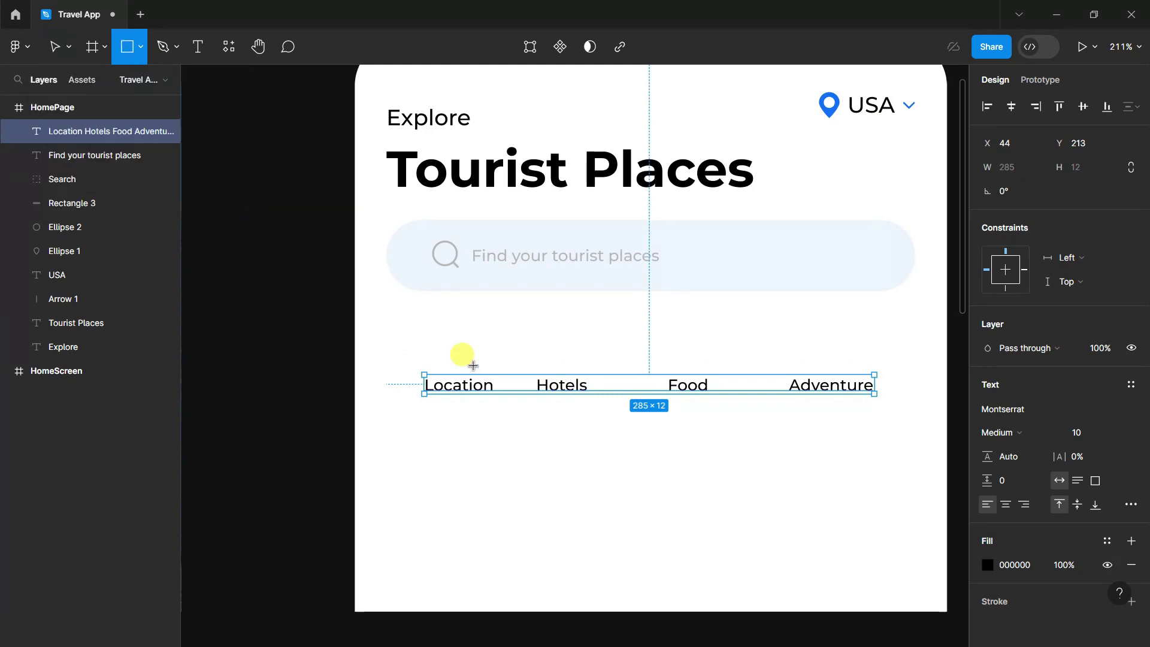
Draw a rounded pill over the Location label, filled with the search bar's pale blue.
left_click(397, 315)
key("ctrl+z")
left_click(127, 46)
mouse_move(401, 328)
left_mouse_down()
mouse_move(508, 364)
mouse_move(441, 356)
mouse_move(515, 345)
mouse_move(475, 373)
mouse_move(519, 352)
left_mouse_up()
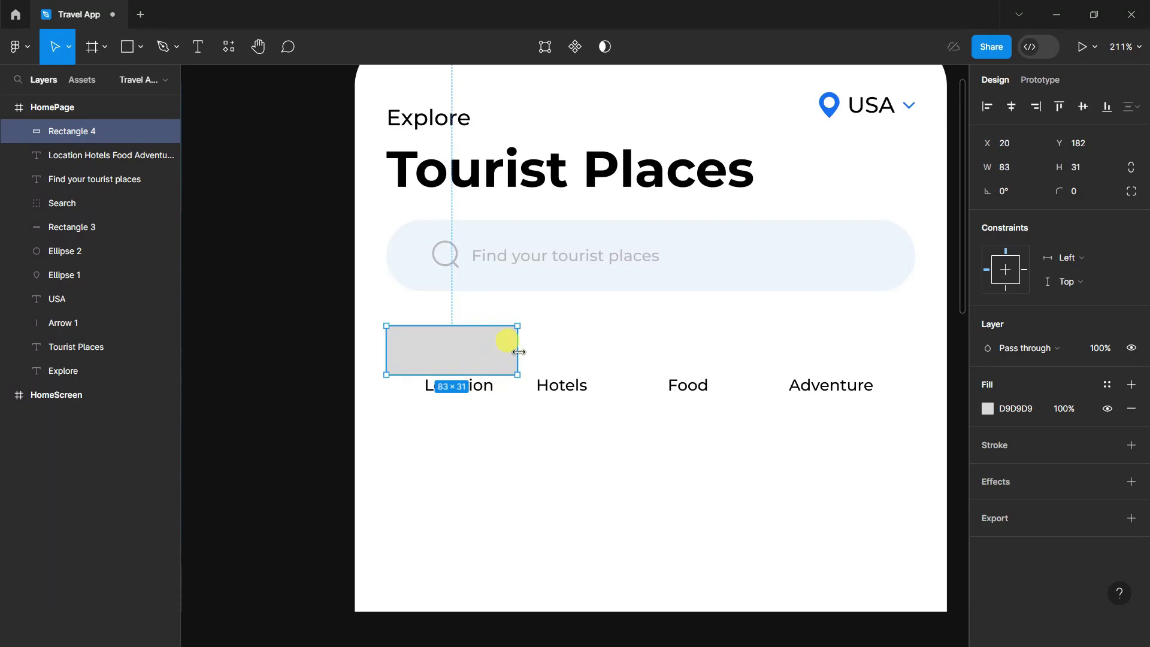
left_click(1105, 229)
left_click(987, 409)
left_click(810, 444)
left_click(762, 260)
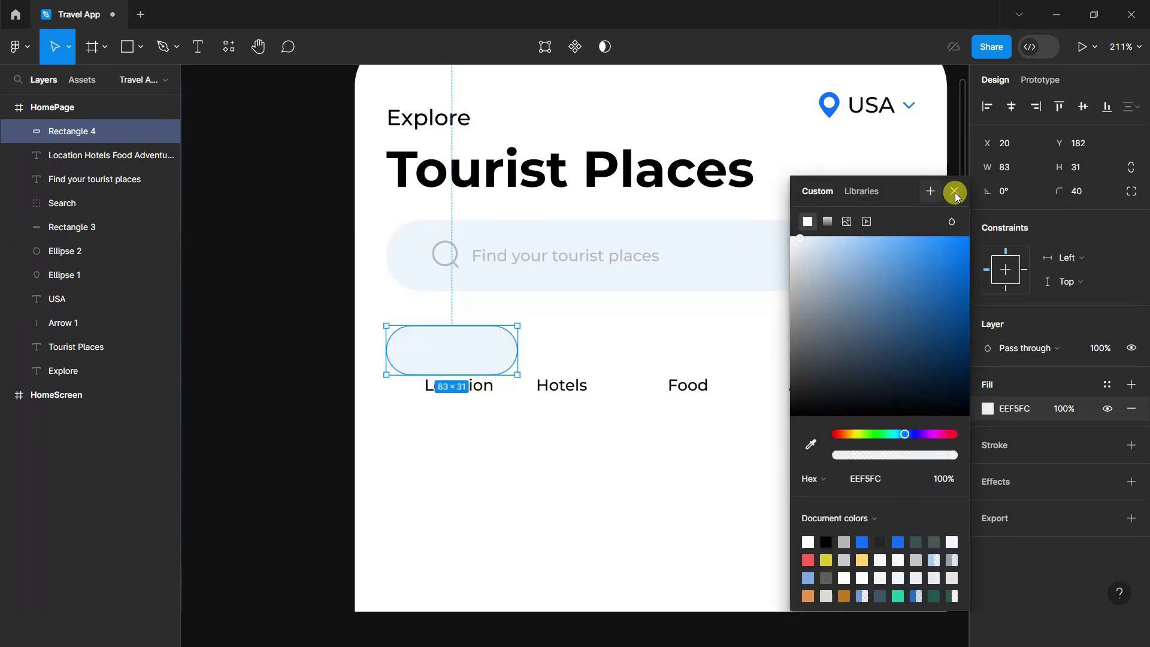
left_click(955, 192)
Move the category row up onto the pill and bring the text in front of it.
left_click(680, 383)
left_click_drag(680, 383, 689, 355)
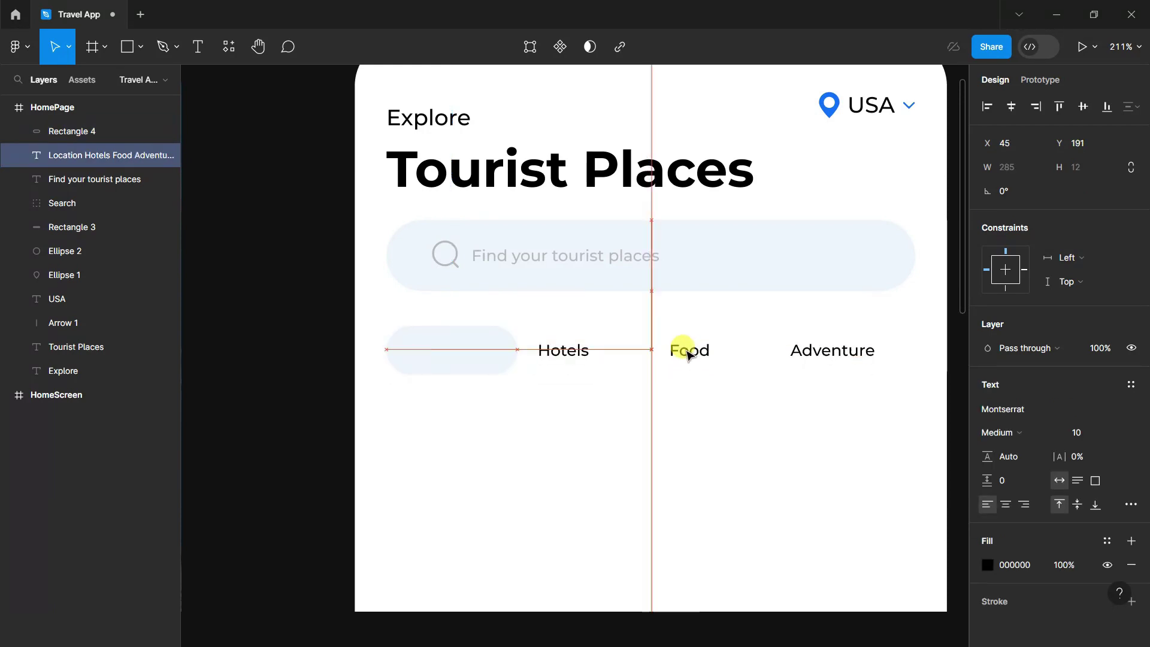
left_click_drag(90, 155, 52, 123)
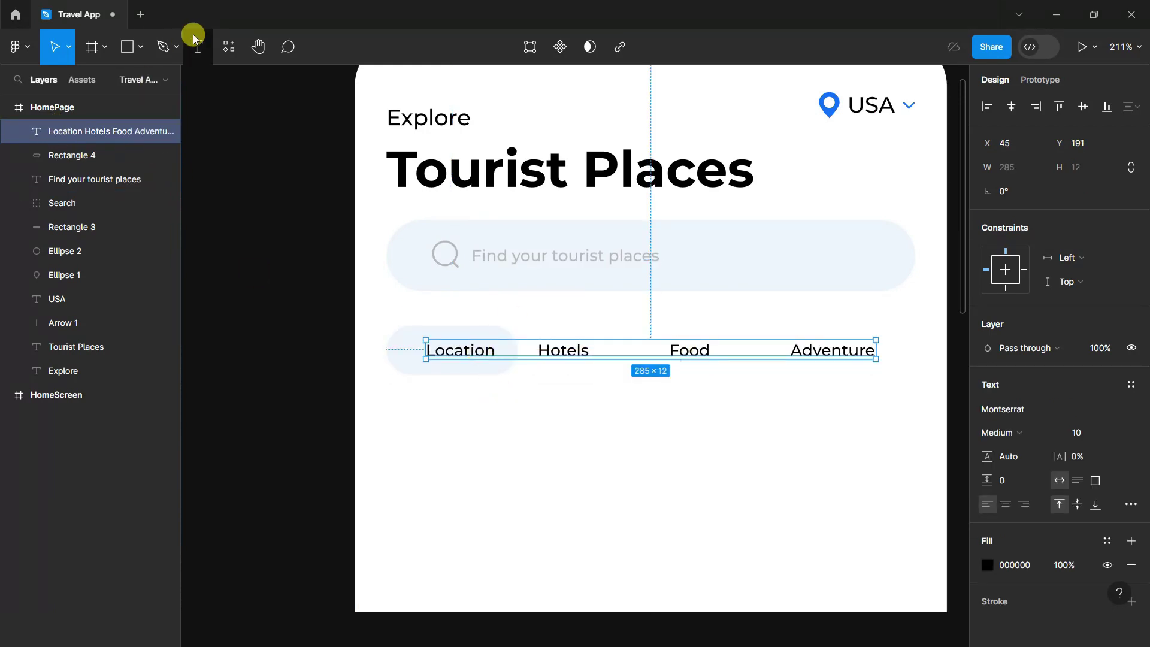
scroll(496, 352, "up", 1)
Make the Location label SemiBold and blue 196EEE.
left_click(198, 46)
left_click_drag(492, 350, 432, 353)
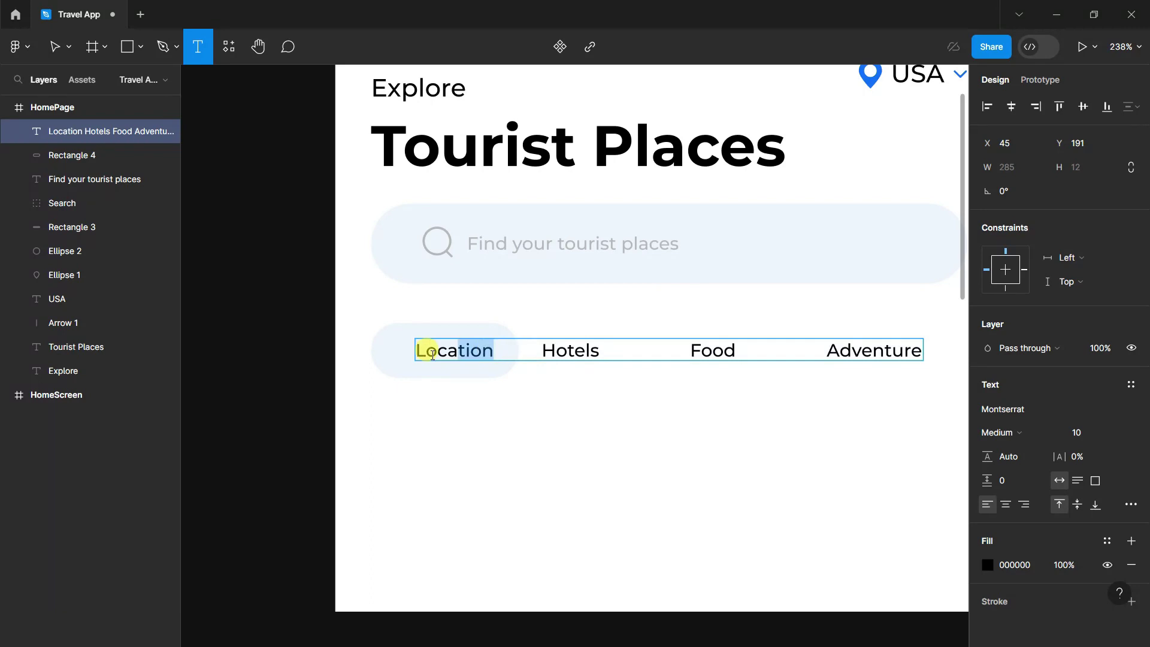
scroll(544, 420, "down", 3)
scroll(718, 467, "up", 2)
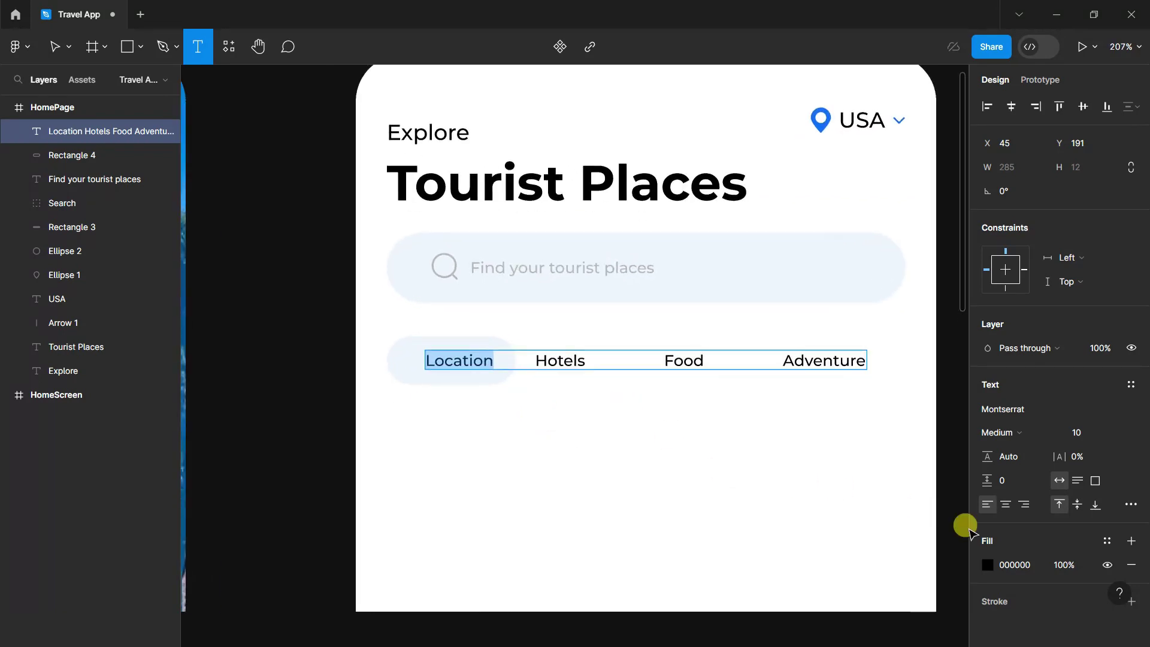
left_click(1055, 434)
left_click(1035, 381)
left_click(1008, 566)
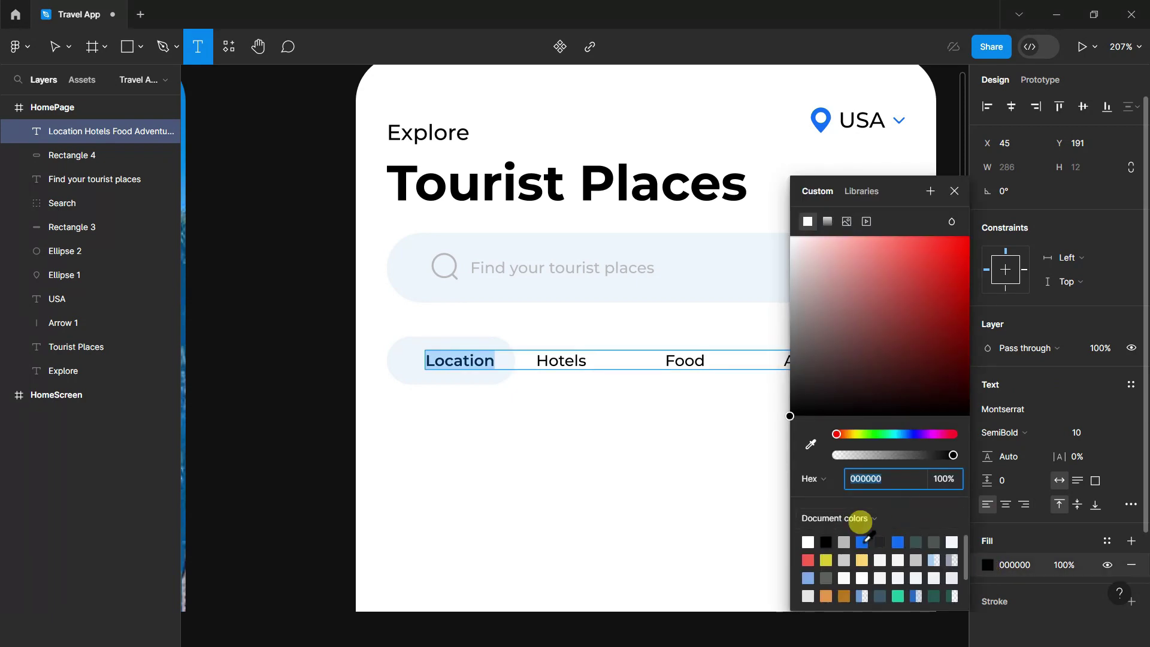
left_click(897, 541)
left_click(954, 190)
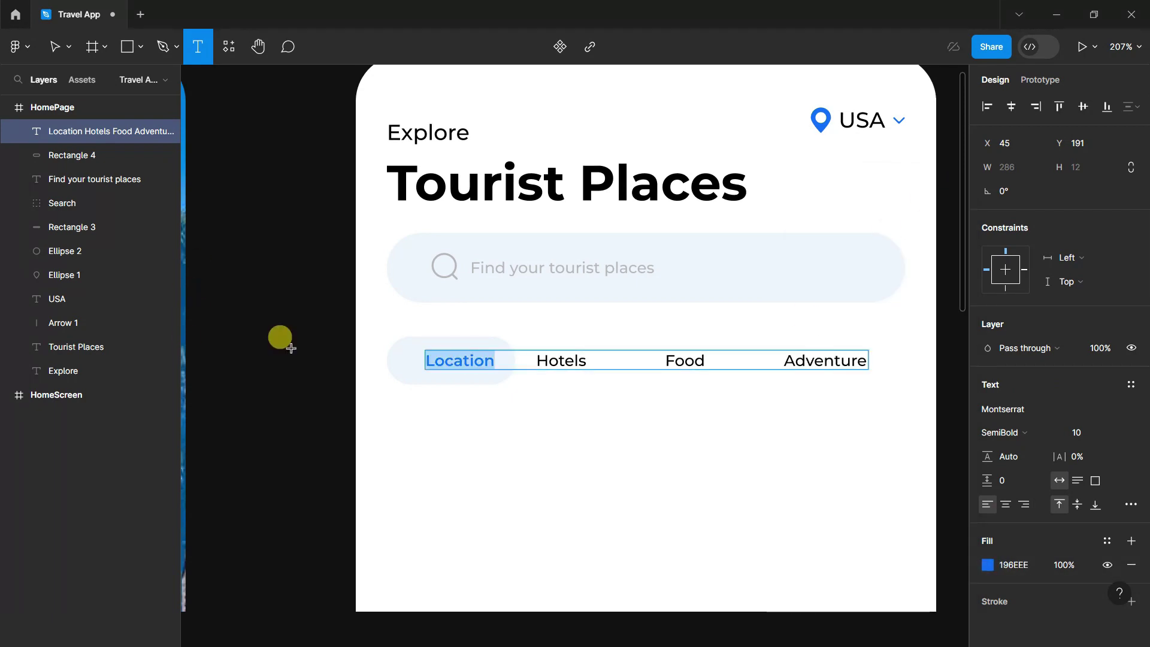
left_click(54, 48)
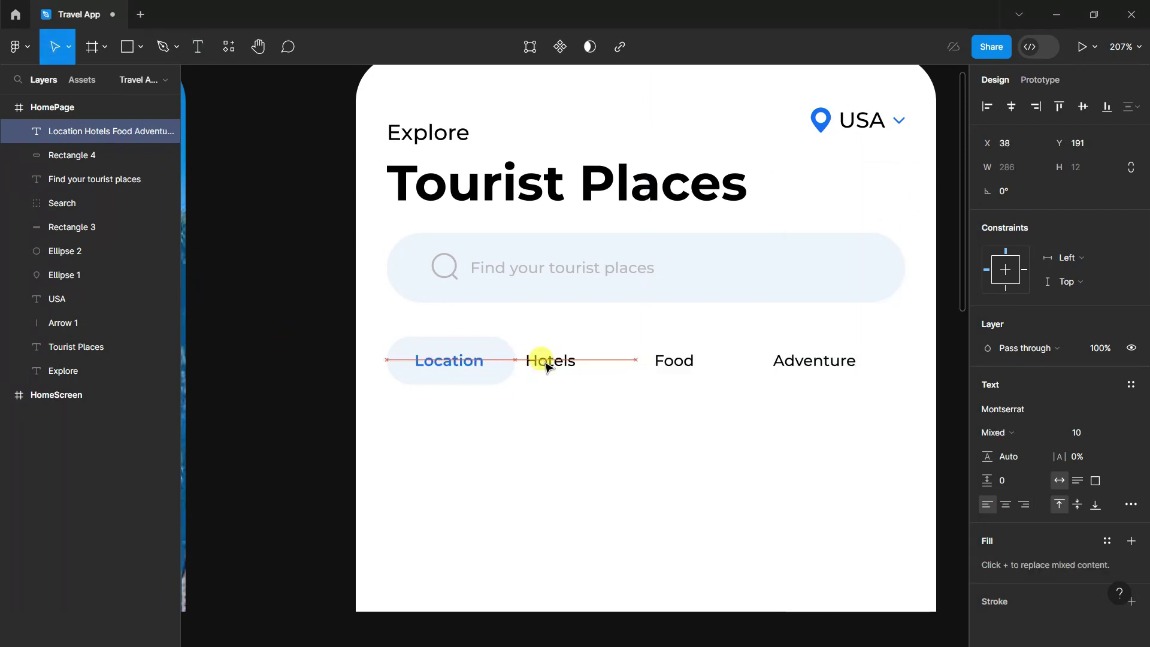
Colour the Hotels, Food and Adventure labels grey B8B8B8.
left_click_drag(552, 365, 864, 360)
left_click(193, 48)
left_click(985, 565)
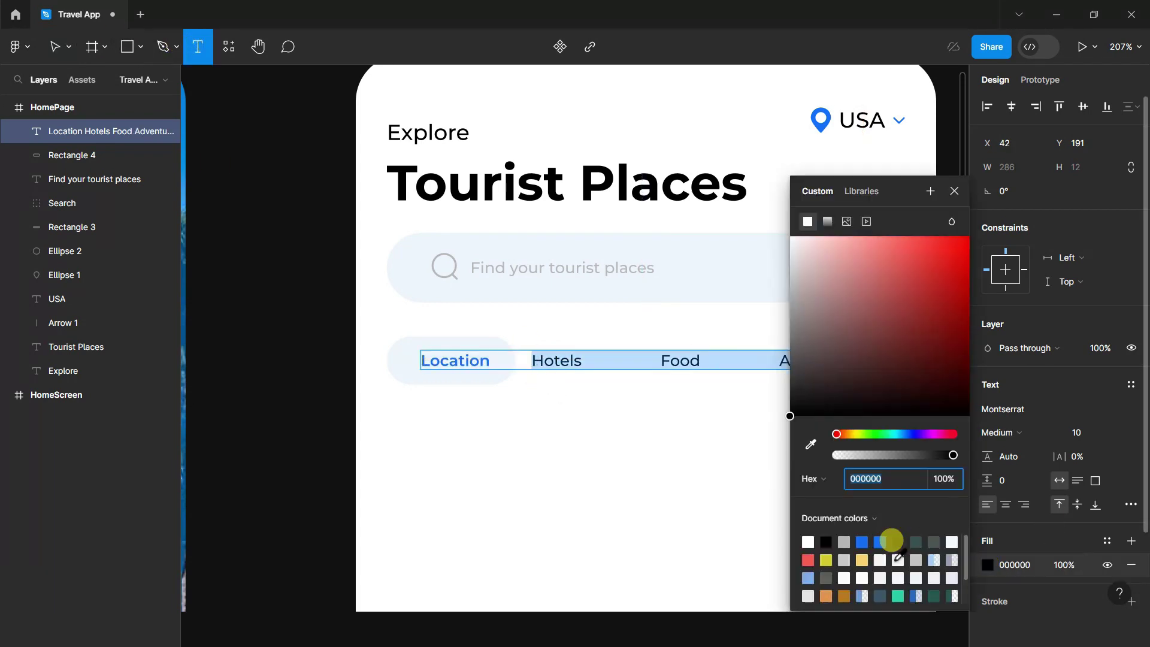
left_click(843, 541)
left_click(953, 190)
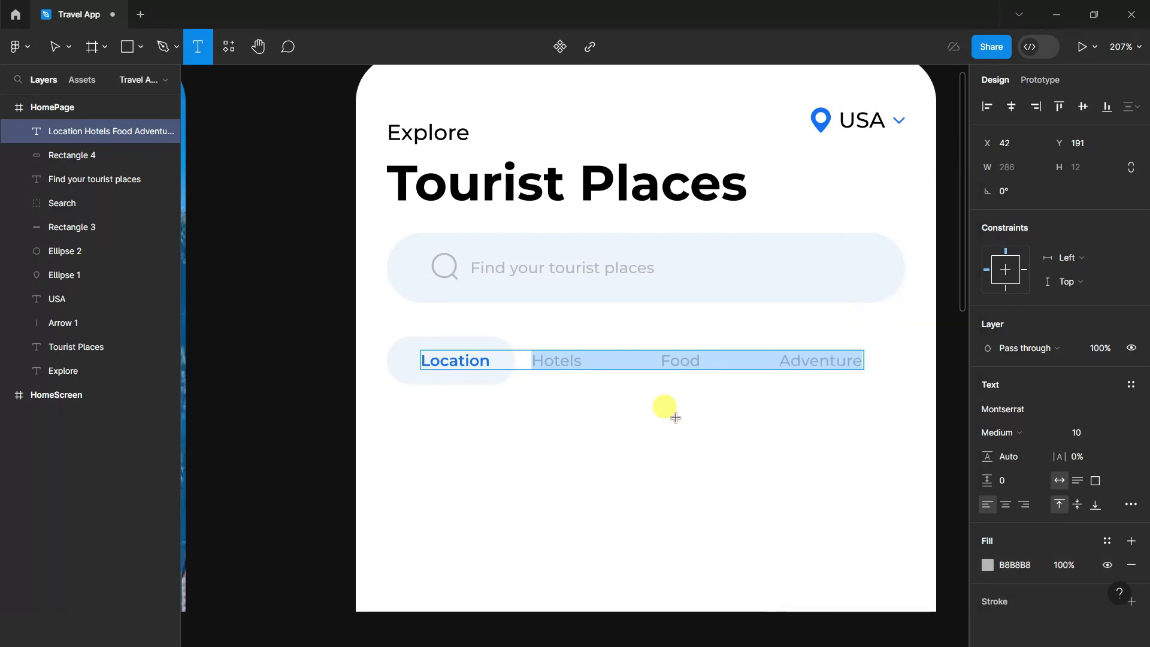
left_click(525, 358)
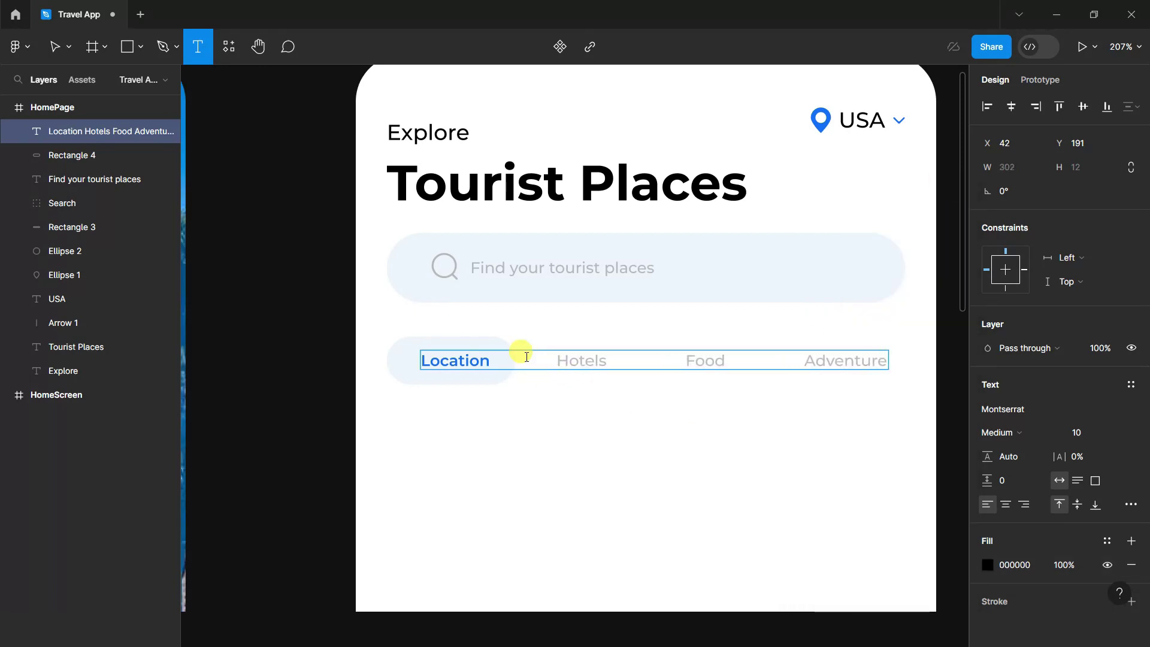
left_click(52, 46)
left_click(372, 334)
Set the tab labels to font size 12.
scroll(497, 359, "down", 5)
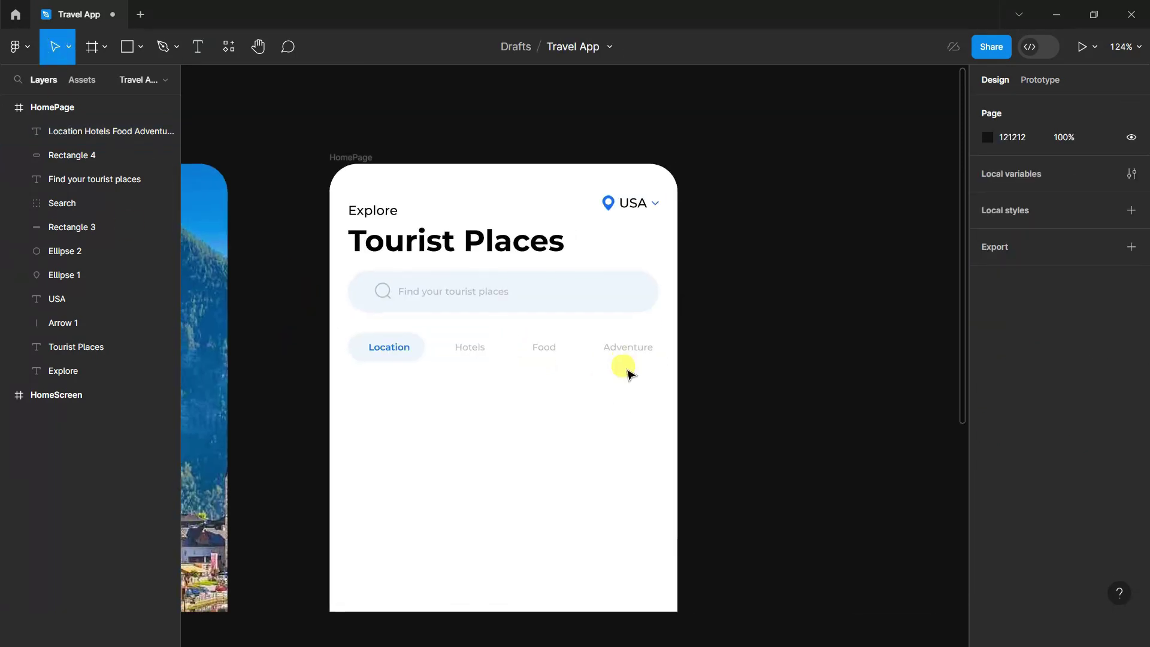
scroll(402, 442, "up", 1)
scroll(467, 377, "up", 5)
left_click(526, 316)
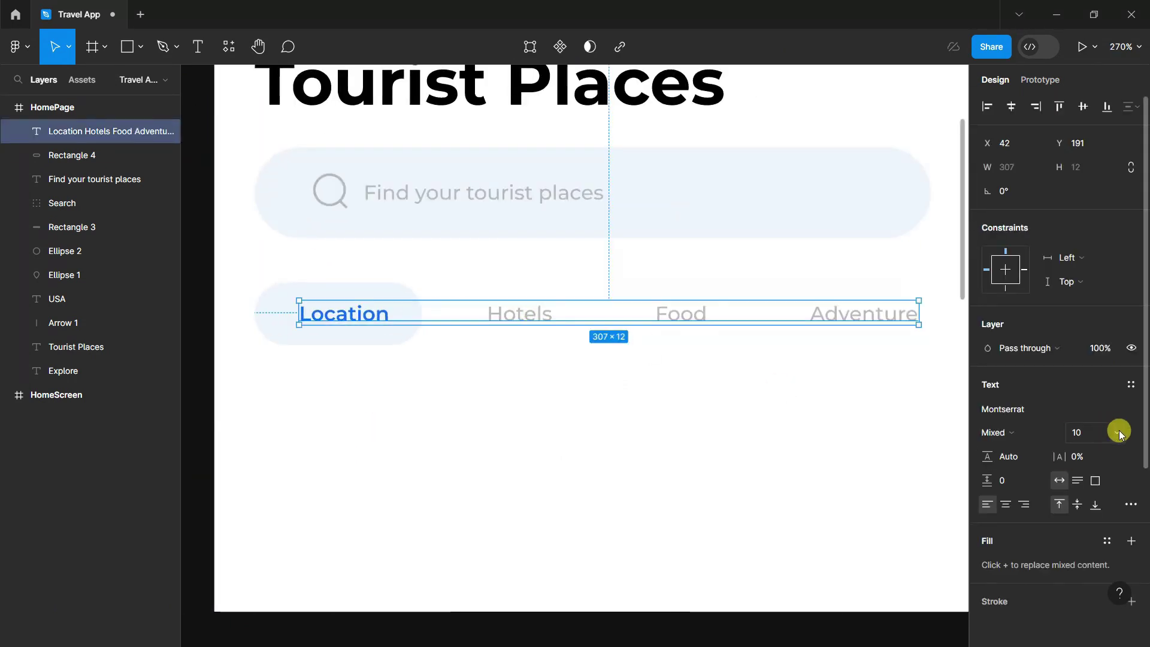
left_click(1115, 432)
left_click(1093, 368)
scroll(917, 311, "down", 3)
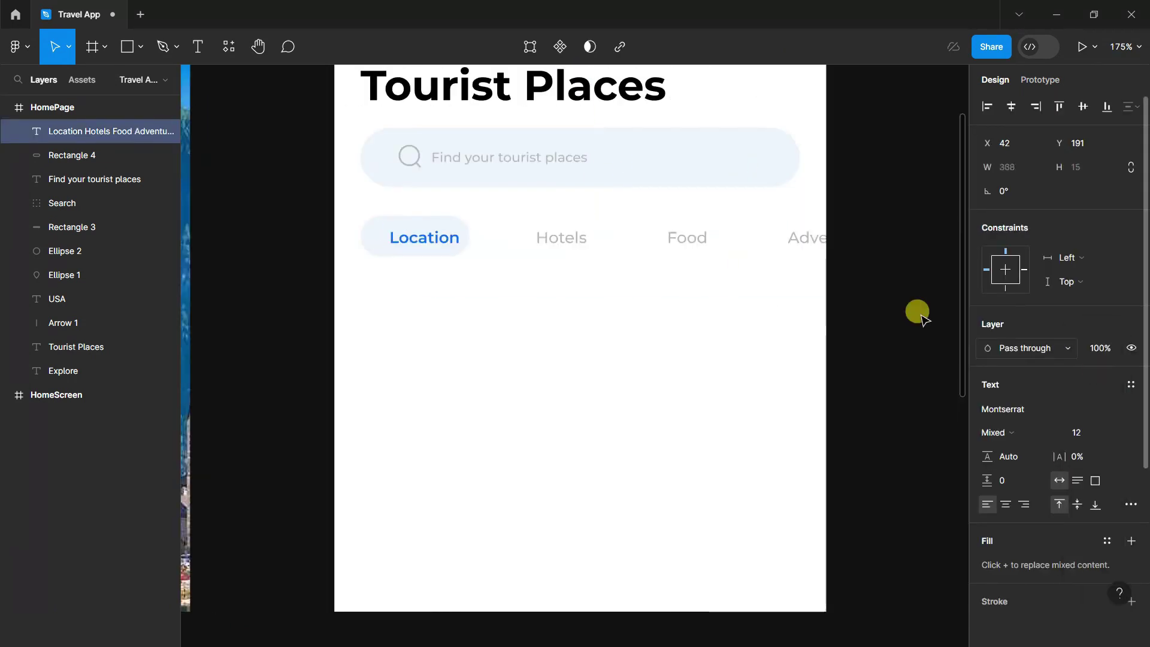
Remove the extra spaces before Hotels, Food and Adventure.
left_click(197, 46)
scroll(539, 226, "up", 2)
left_click(541, 231)
key("BackSpace")
key("BackSpace")
key("BackSpace")
left_click(708, 232)
key("BackSpace")
key("BackSpace")
key("BackSpace")
key("BackSpace")
key("BackSpace")
left_click(642, 233)
key("BackSpace")
key("BackSpace")
key("BackSpace")
key("BackSpace")
key("Escape")
Shift the tab labels slightly left and even out the gaps before Food and Adventure.
left_click(167, 147)
left_click_drag(406, 236, 395, 235)
key("Return")
left_click(731, 229)
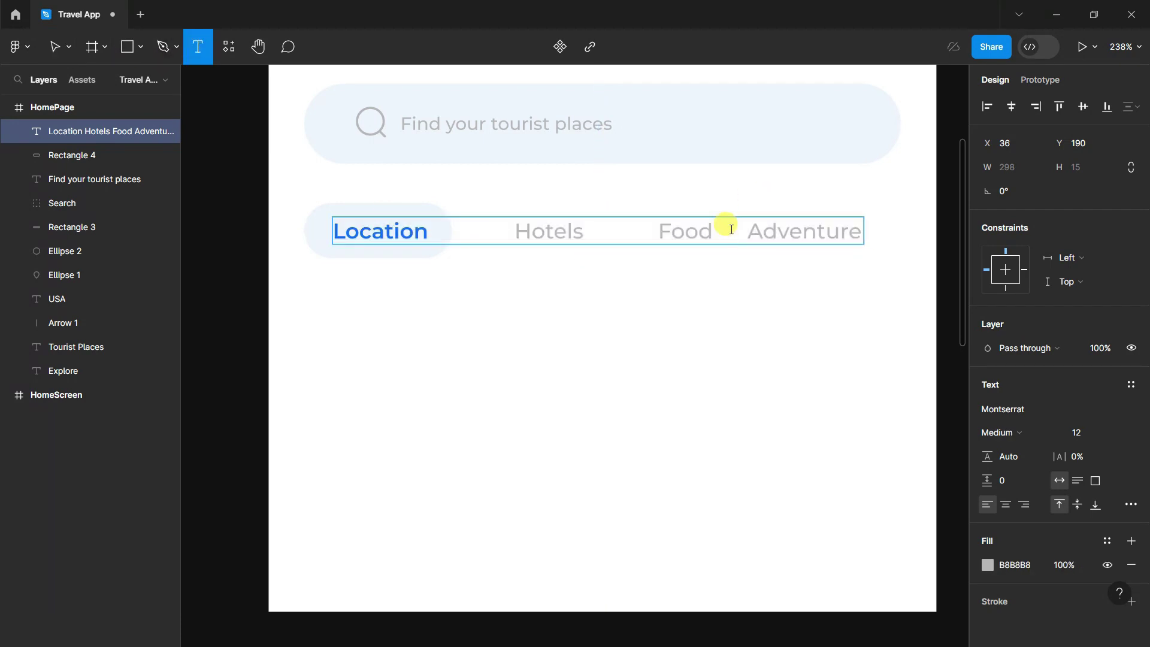
left_click(656, 228)
key("Escape")
left_click(226, 257)
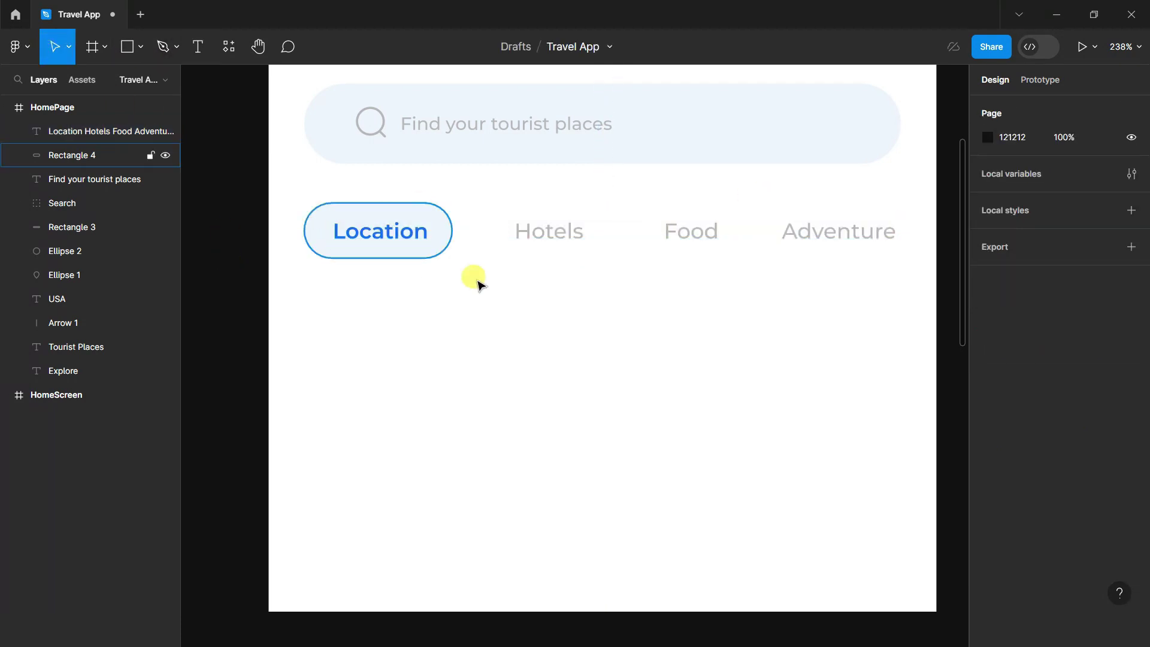
scroll(473, 278, "down", 5)
left_click(56, 155)
left_click(56, 131, "shift")
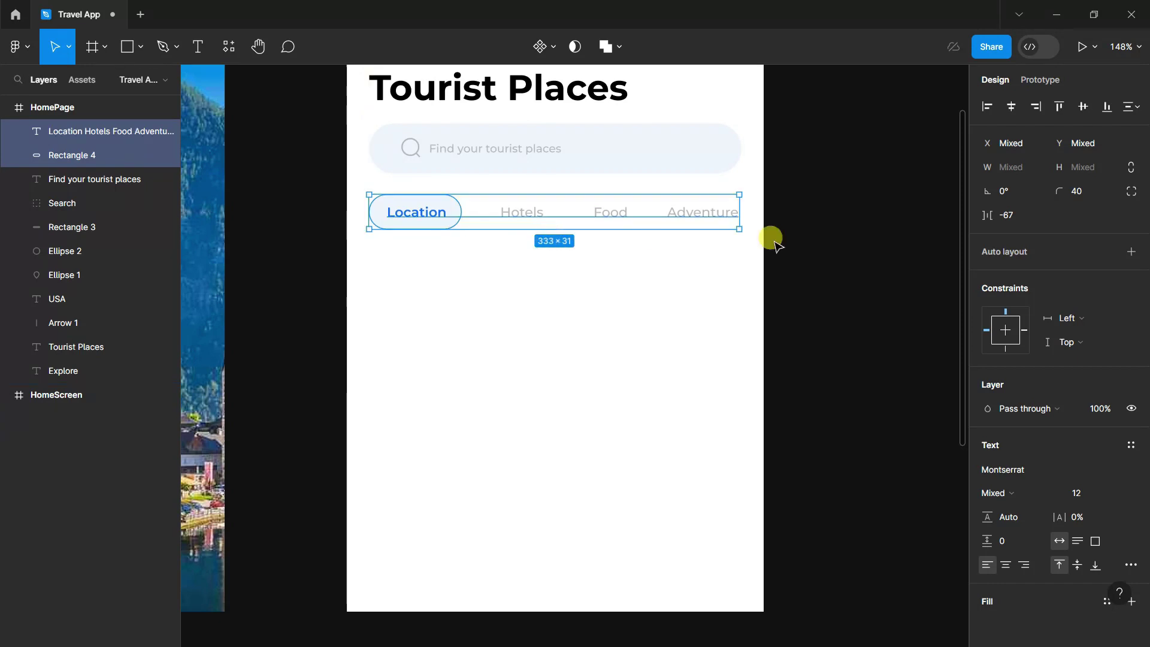
Group the USA label, pin and arrow layers and name the group 'Location'.
left_click(772, 242)
scroll(775, 383, "down", 3, "ctrl")
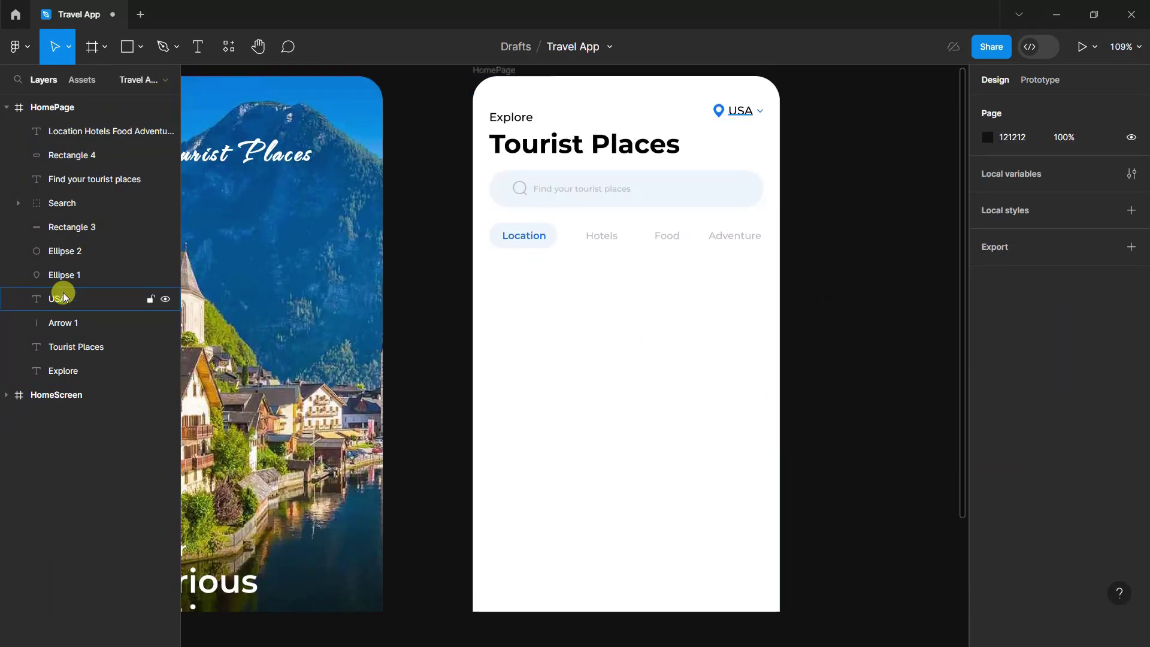
left_click(49, 307)
left_click(60, 251, "shift")
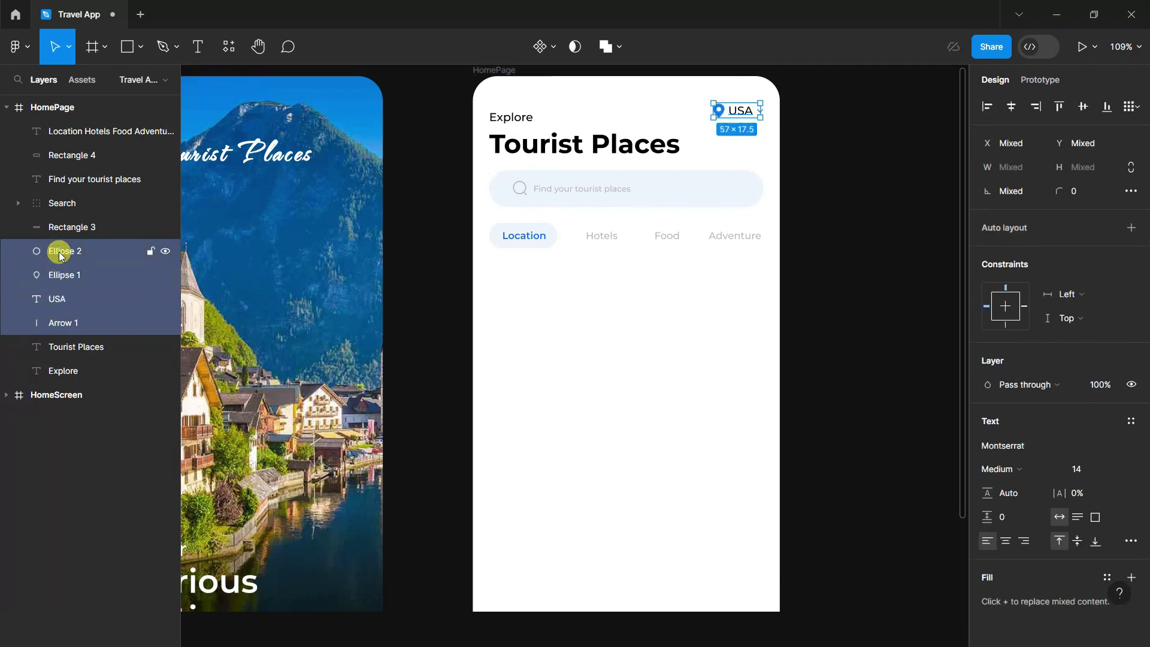
key("ctrl+g")
type("Locatio")
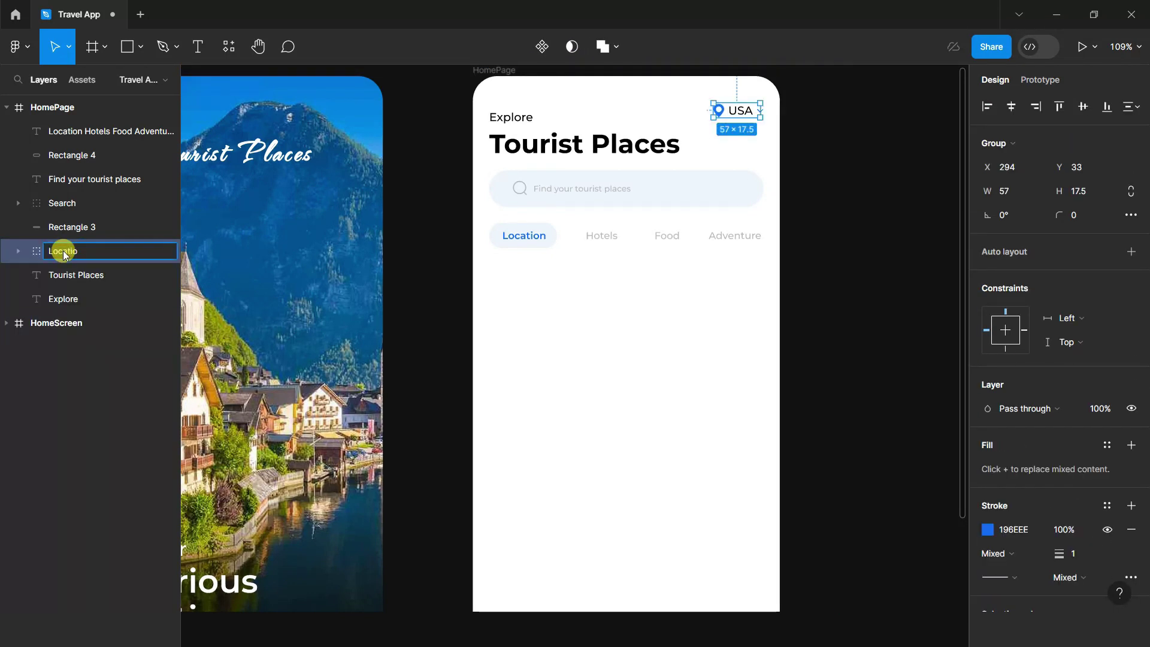
type("n")
key("Return")
Group the placeholder text, Search icon and Rectangle 3 as 'Search'.
left_click(62, 226)
left_click(62, 203, "shift")
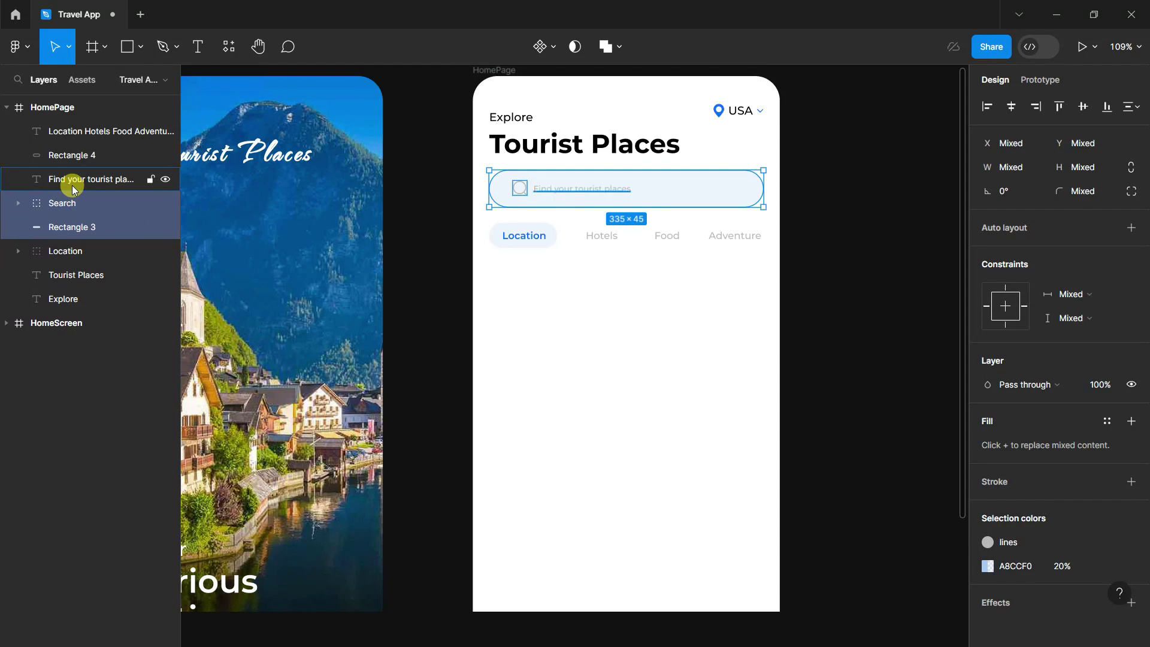
left_click(71, 180, "shift")
key("ctrl+g")
double_click(70, 181)
type("rch")
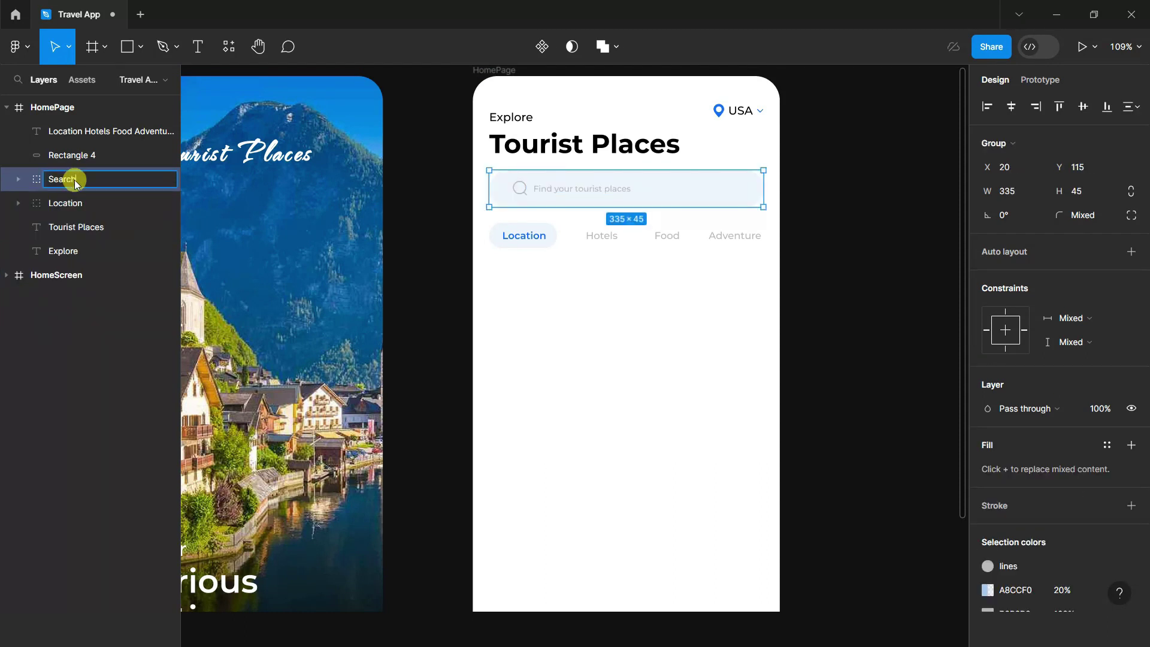
left_click(78, 203)
Group the Location pill background and tab labels as 'Nav'.
left_click(82, 228)
left_click(75, 155)
key("ctrl+g")
double_click(71, 132)
type("N")
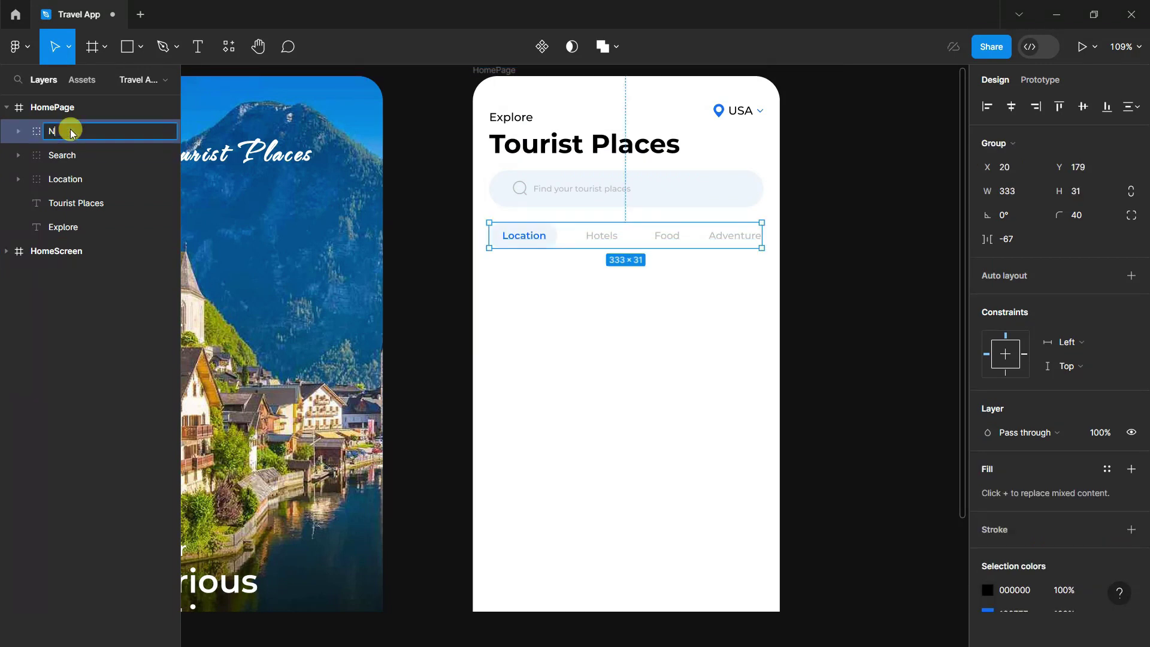
left_click(837, 347)
scroll(817, 339, "down", 2)
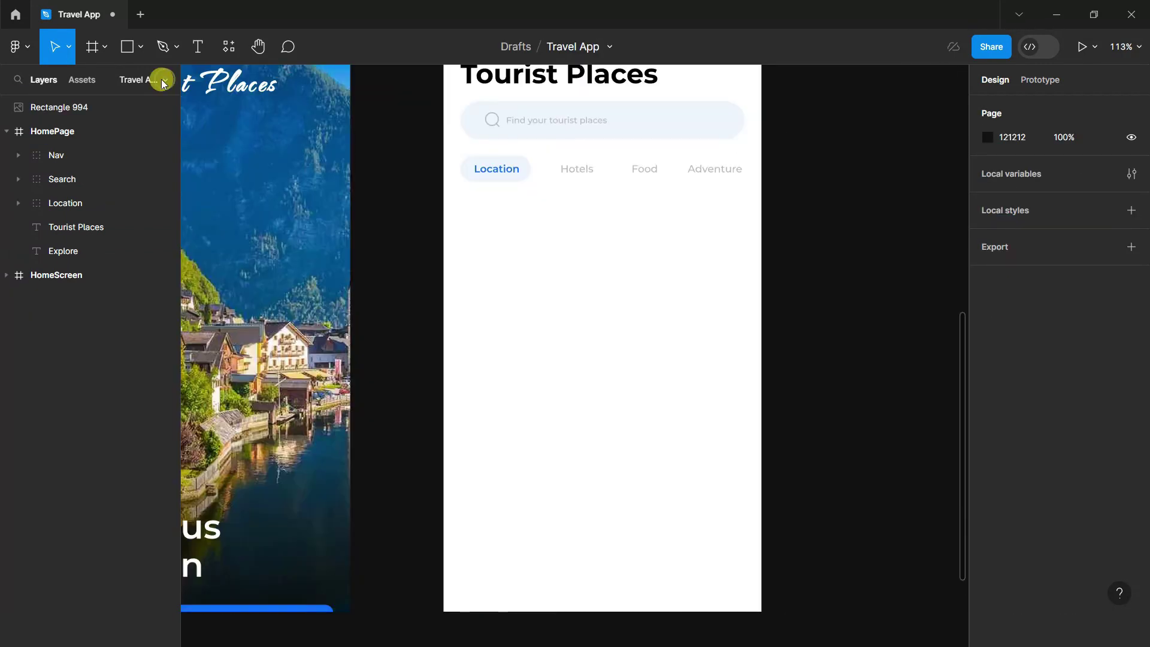
left_click(197, 46)
scroll(516, 245, "up", 1)
Add a SemiBold size-24 'Popular' heading lined up with the tabs.
left_click(473, 214)
type("Popular")
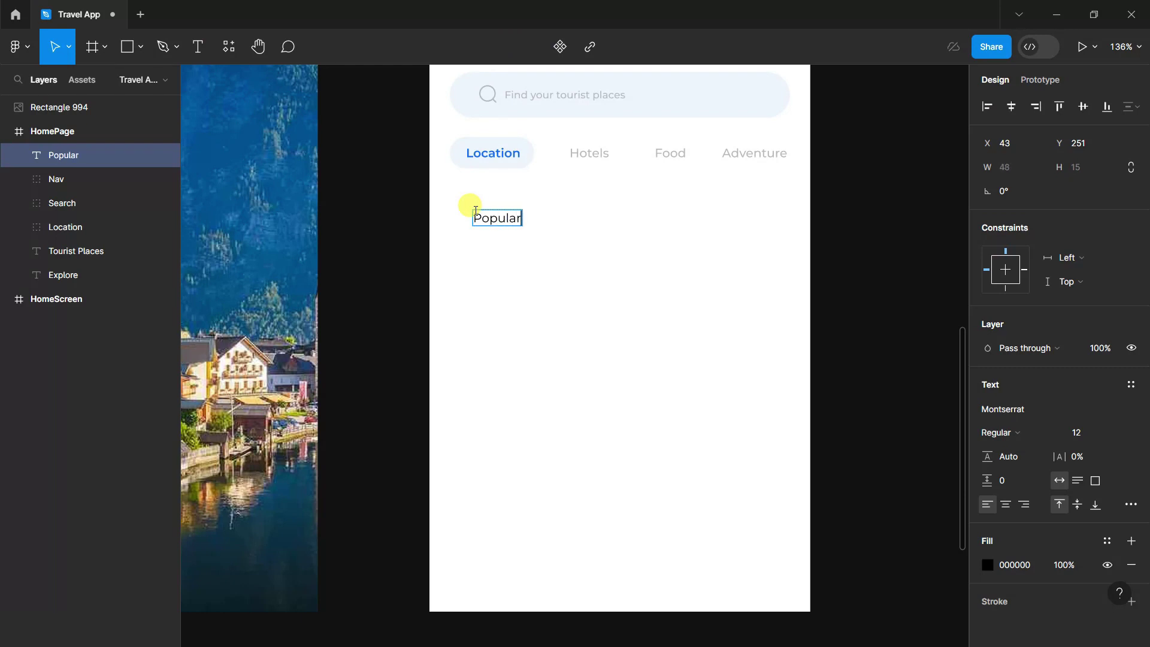
key("ctrl+a")
left_click(1107, 433)
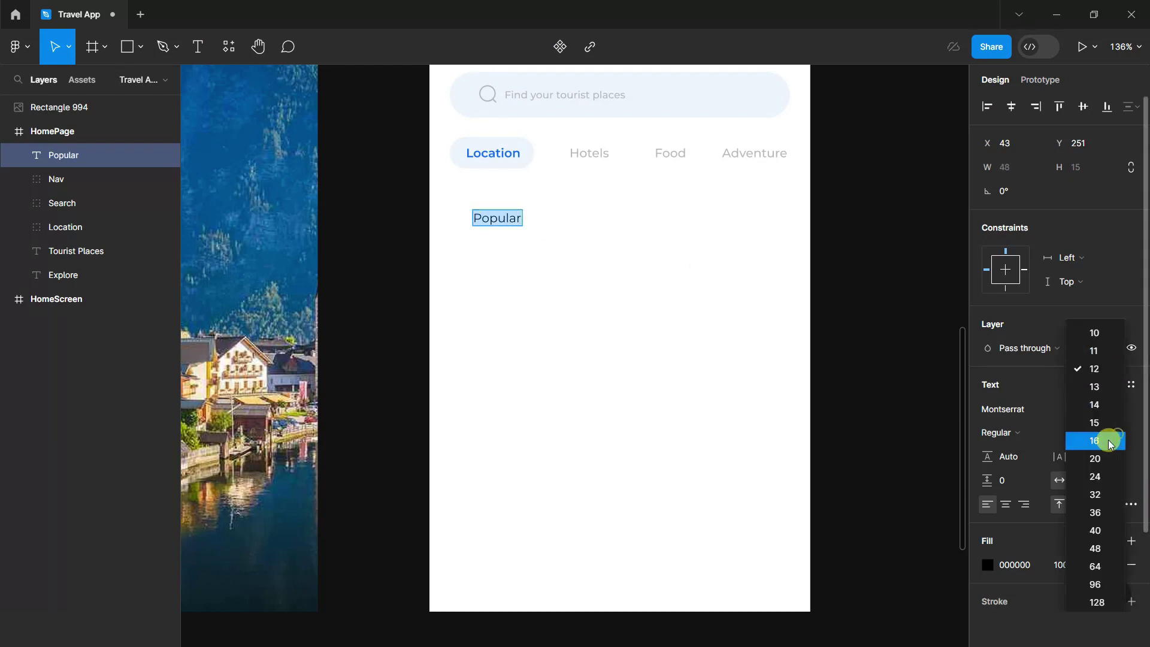
left_click(1098, 488)
left_click(1045, 432)
left_click(1029, 379)
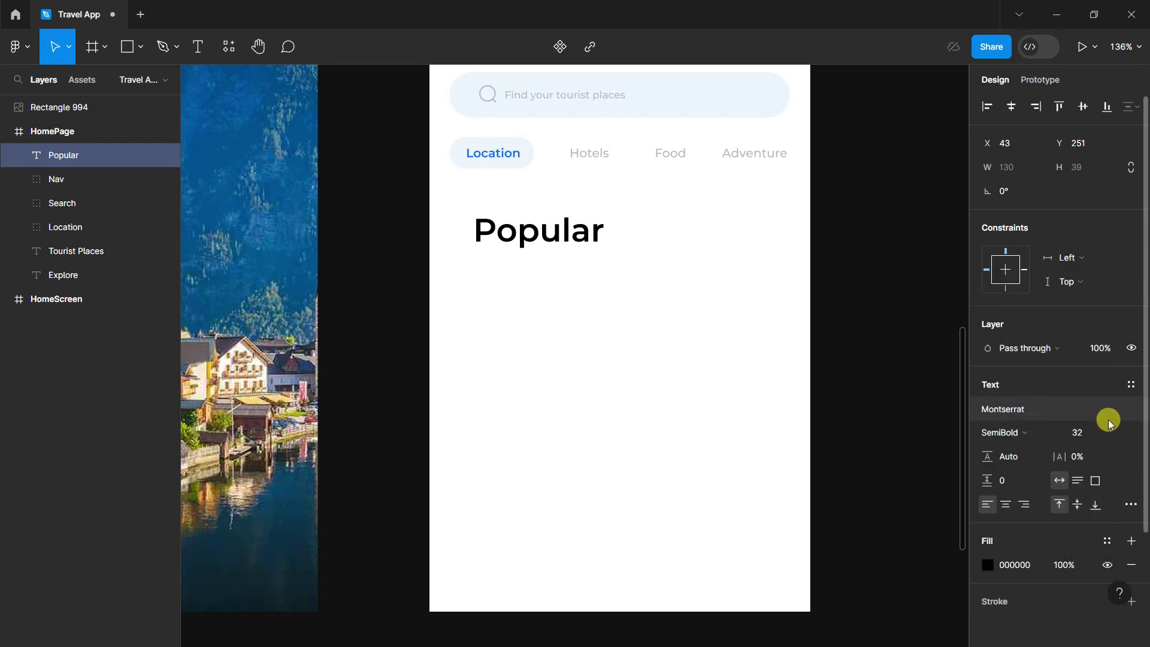
left_click(1108, 432)
key("Escape")
mouse_move(501, 228)
left_mouse_down()
mouse_move(485, 214)
mouse_move(648, 457)
left_mouse_up()
Draw a 190×240 card rectangle with a 24 corner radius below Popular.
left_click(127, 51)
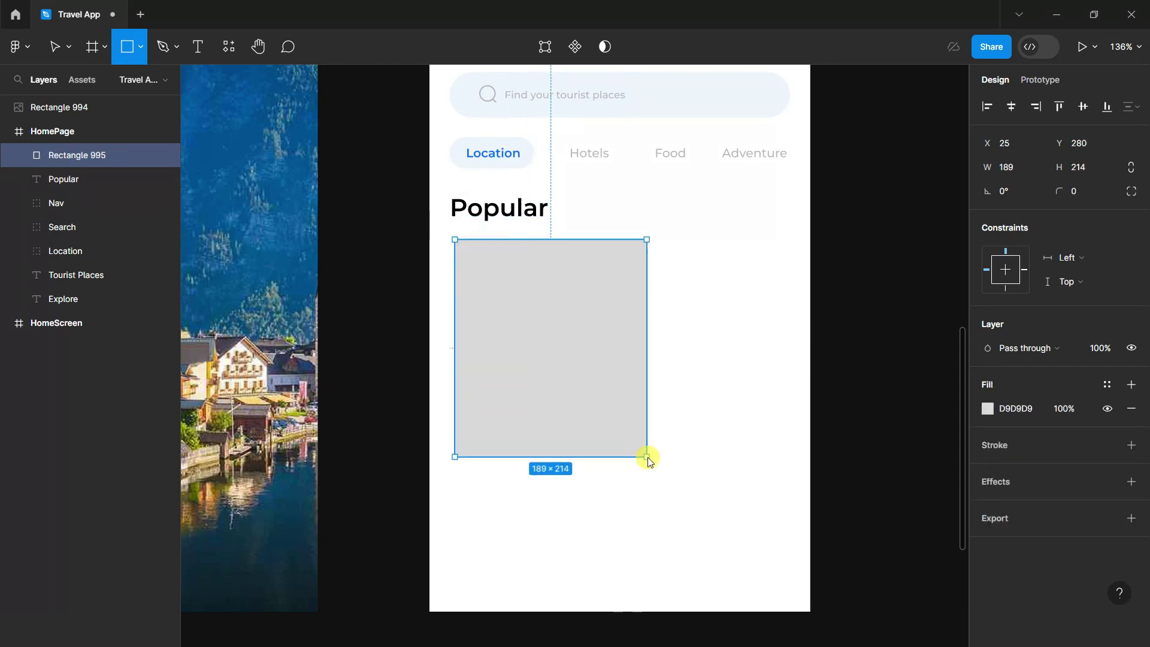
left_click_drag(566, 390, 561, 393)
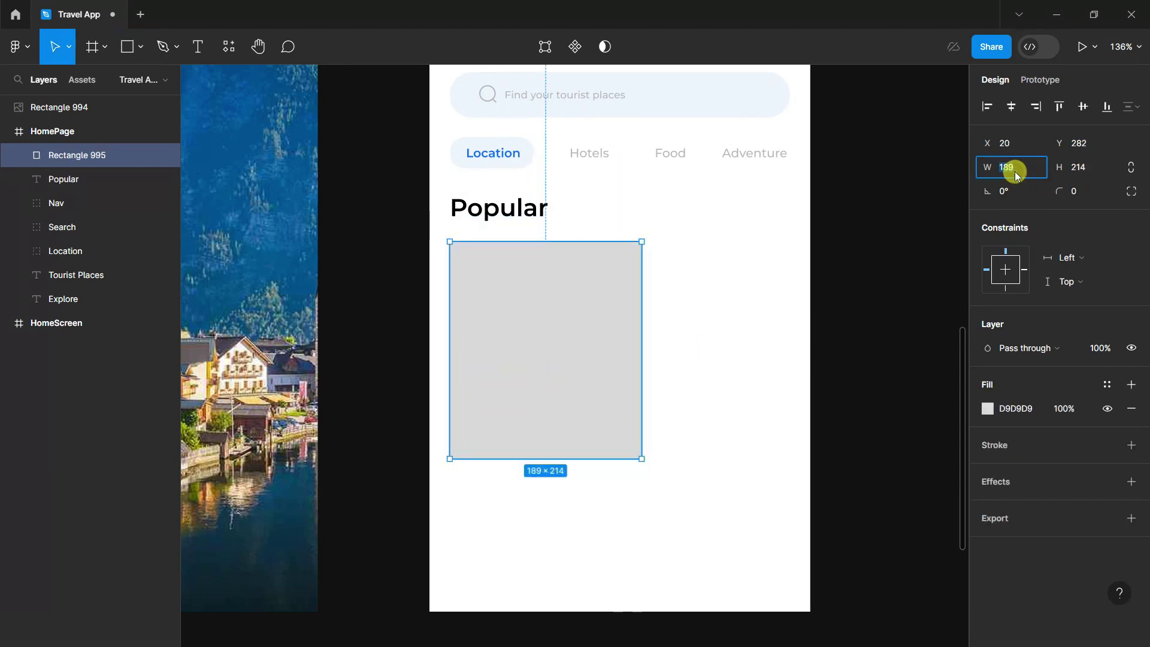
type("190")
key("Return")
left_click(1086, 171)
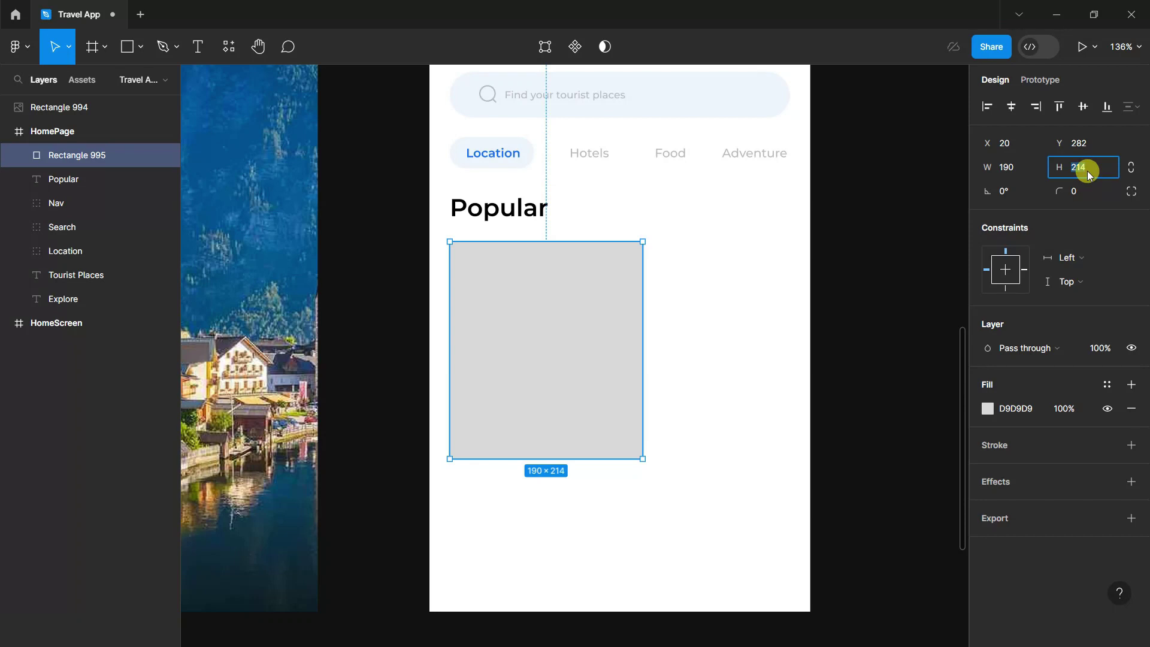
type("240")
key("Return")
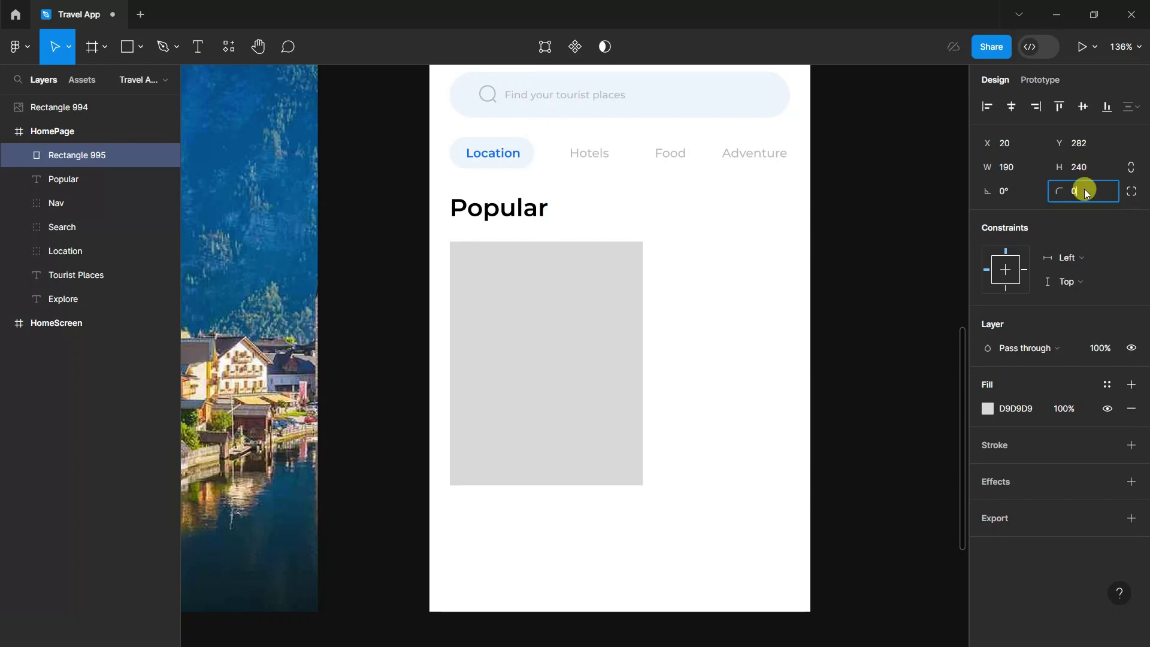
type("24")
key("Return")
left_click(854, 270)
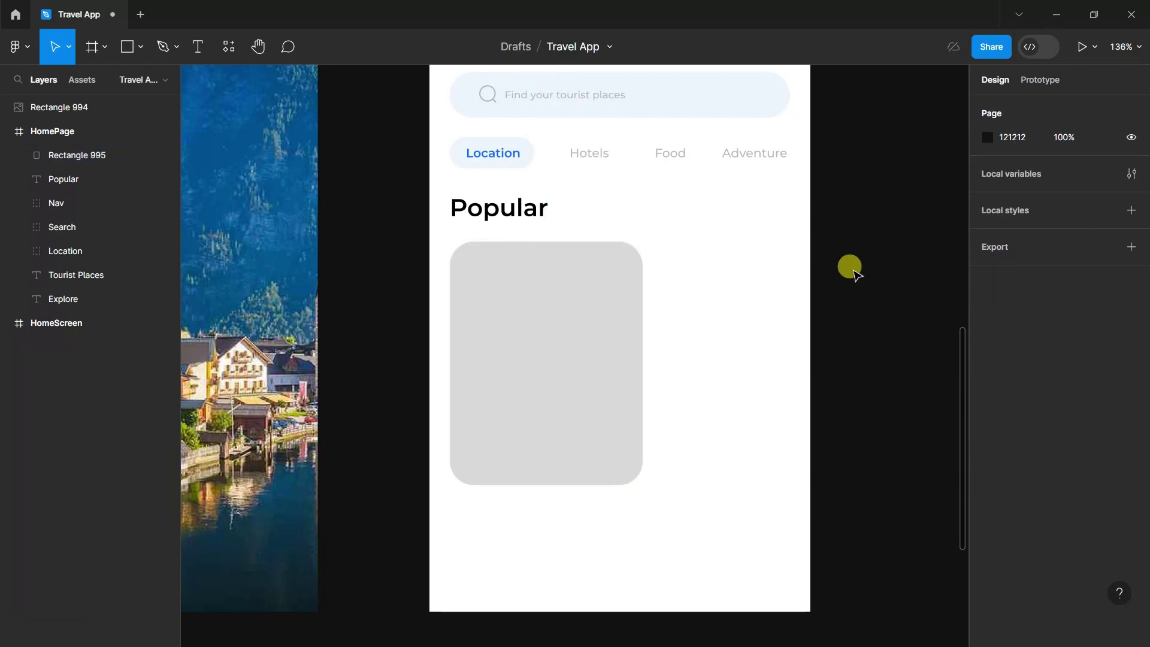
Paste the coastal photo over the card, mask it with the card, and enlarge it to fill.
scroll(855, 273, "down", 1)
key("ctrl+v")
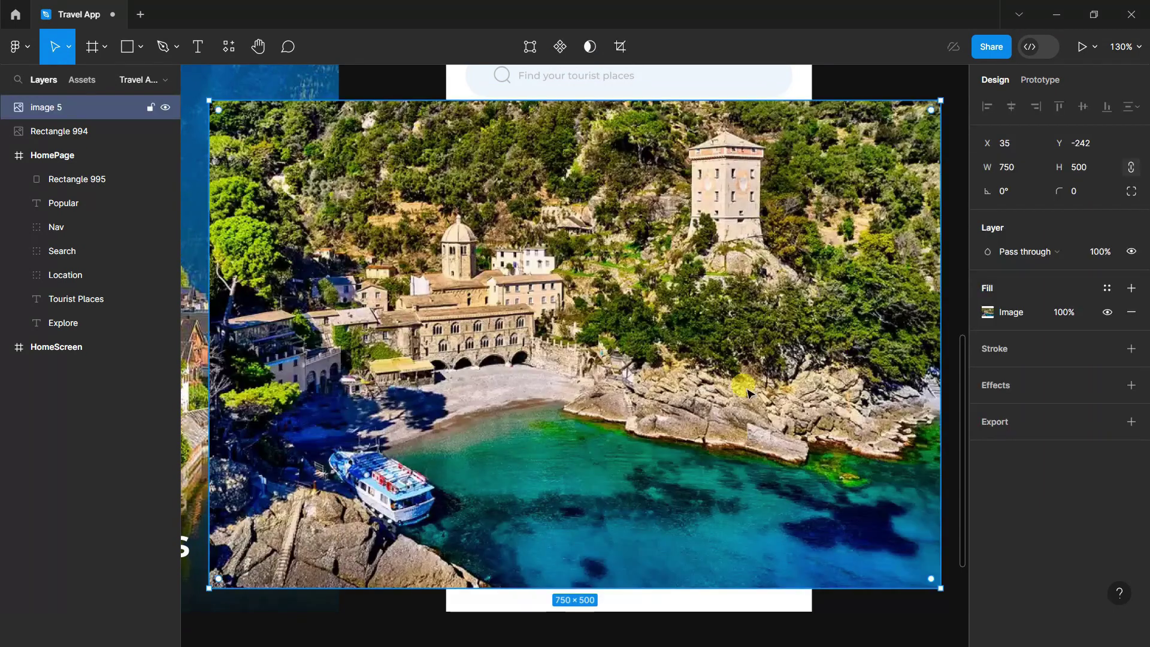
left_click_drag(284, 553, 659, 289)
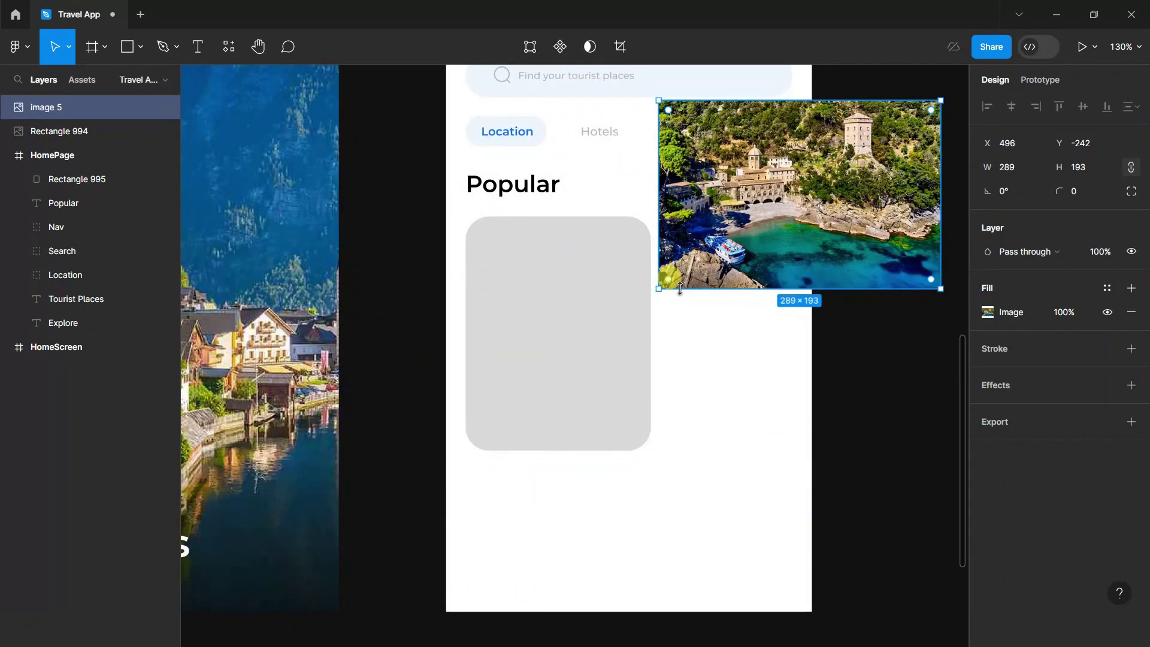
left_click_drag(847, 202, 606, 318)
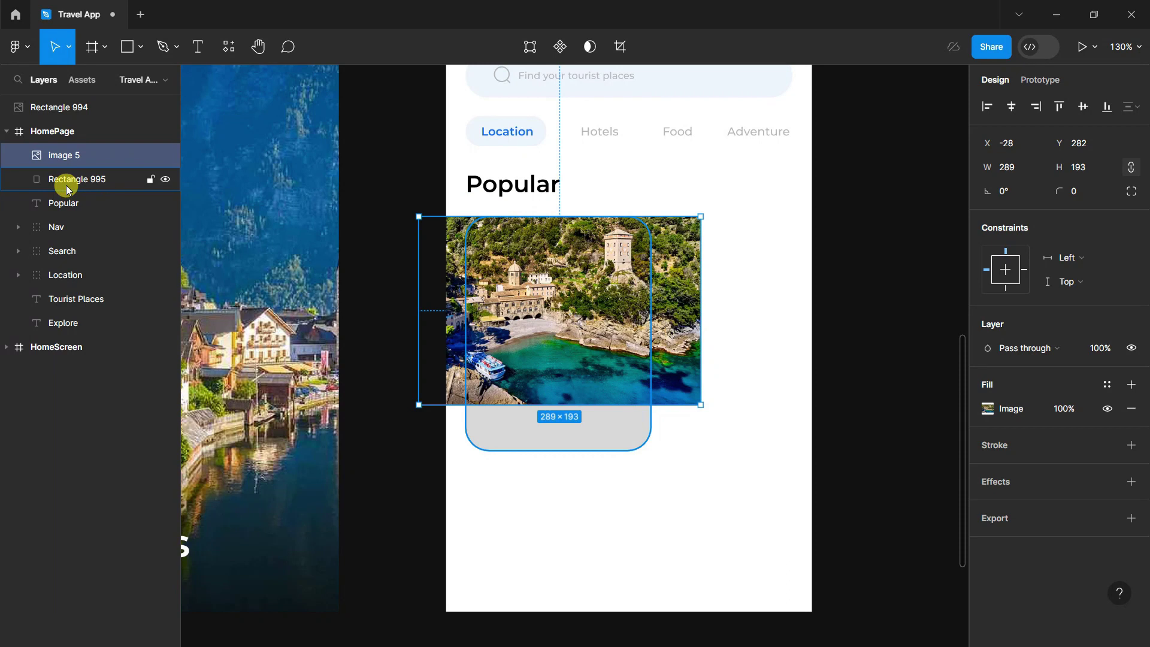
left_click(66, 179, "shift")
left_click(574, 46)
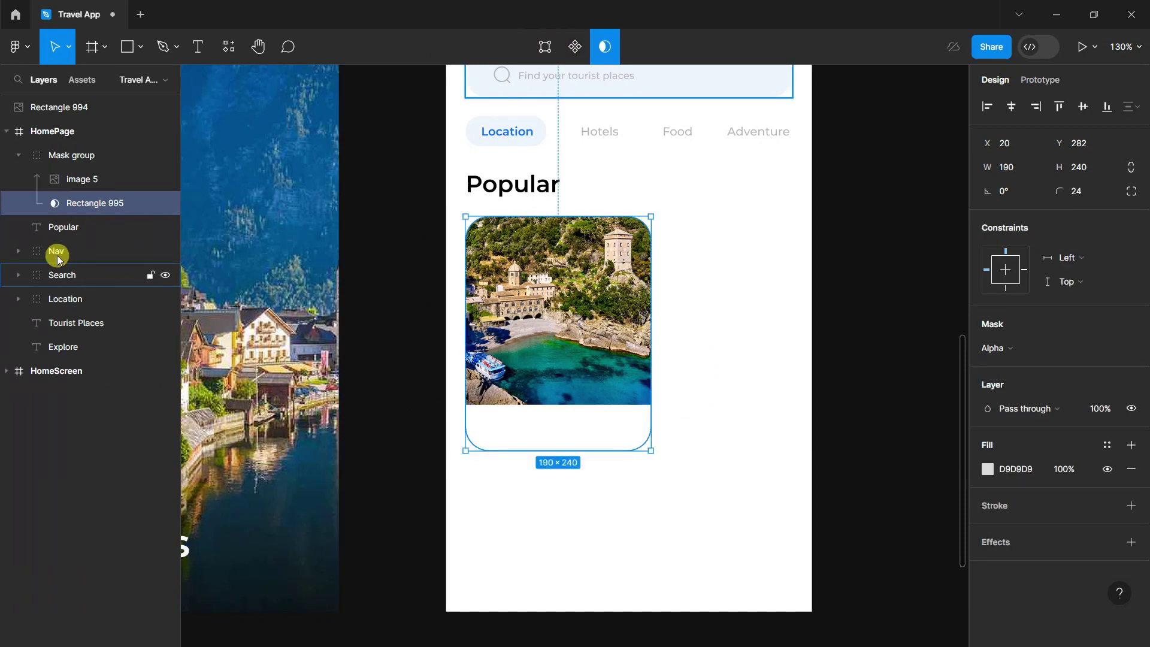
left_click(68, 179)
left_click_drag(698, 407, 761, 454)
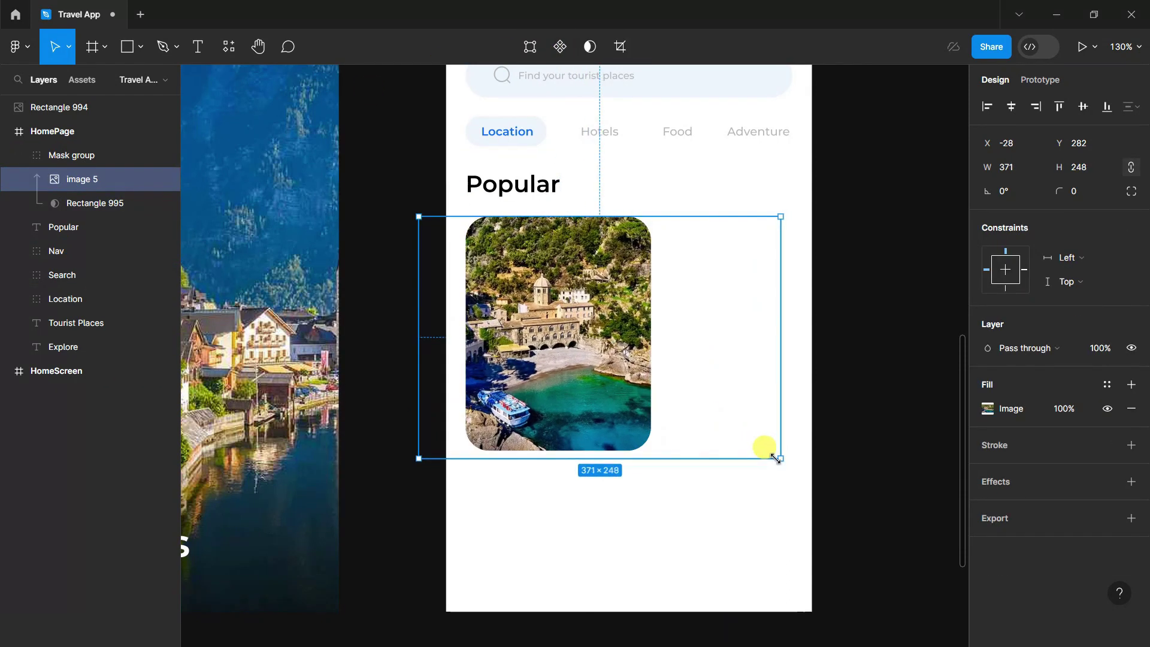
left_click(844, 335)
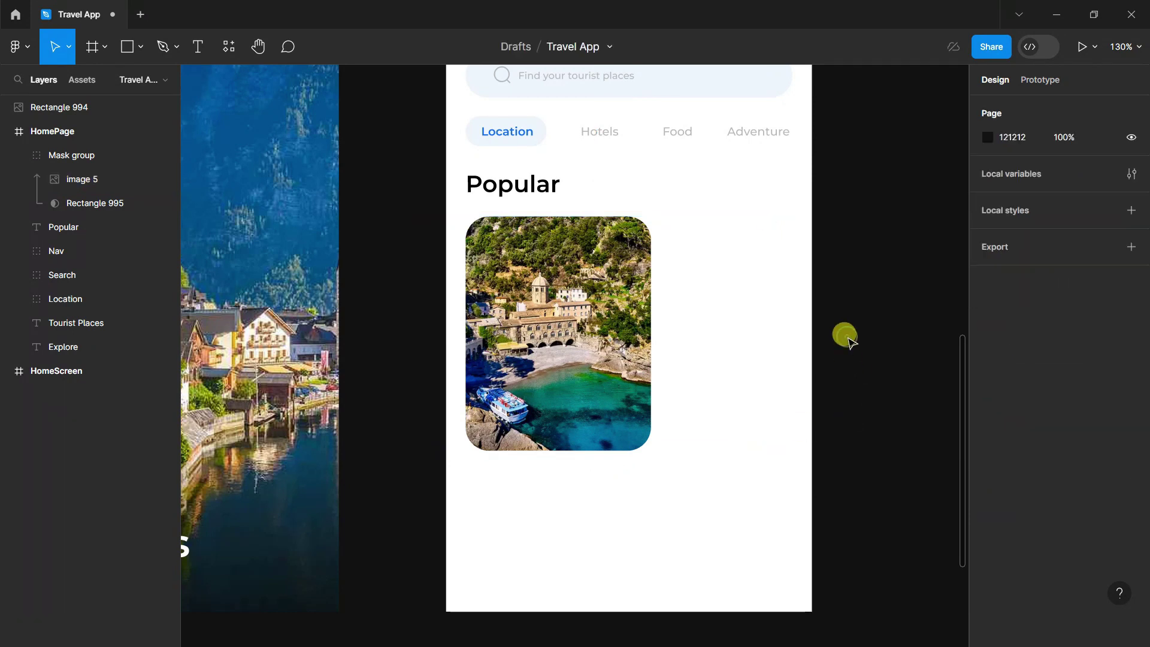
scroll(849, 359, "down", 1)
scroll(849, 407, "down", 5)
scroll(853, 398, "up", 2)
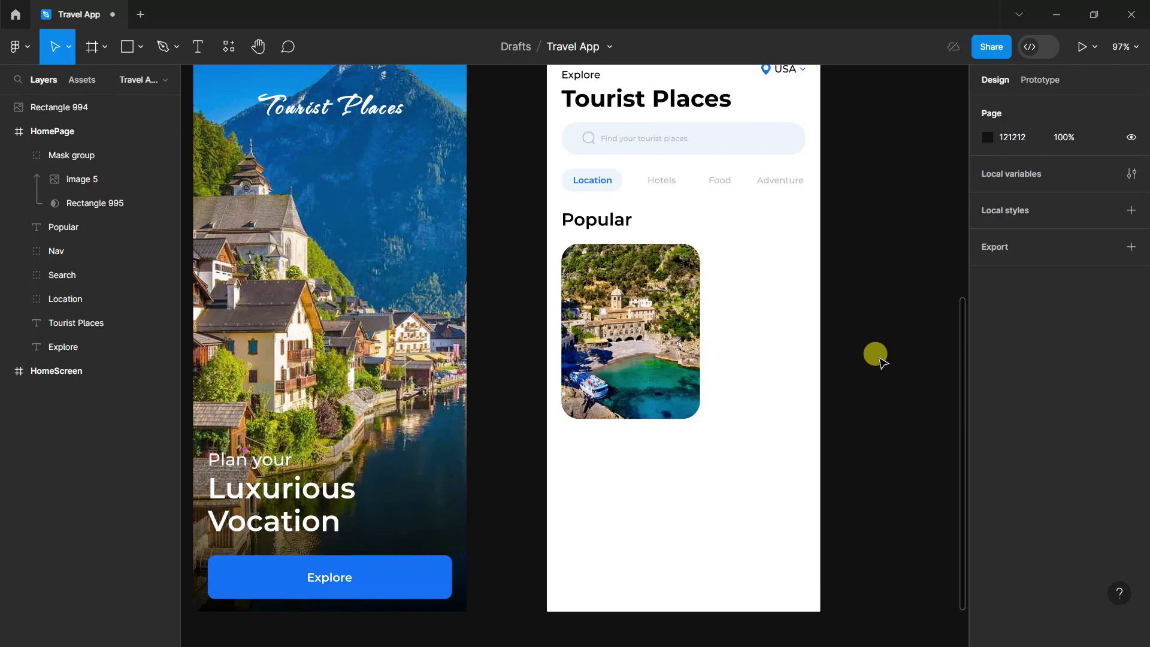
scroll(764, 371, "up", 3)
scroll(765, 371, "up", 2)
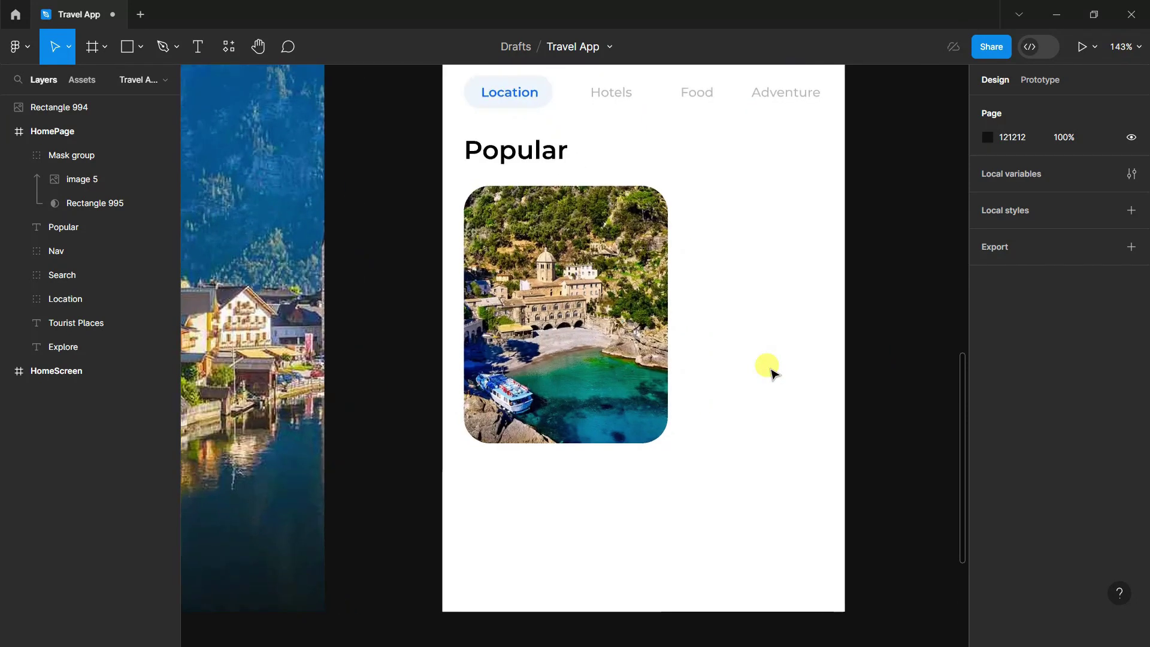
Add a linear gradient overlay to the coastal photo using the sampled sea blue 00638A.
left_click(63, 176)
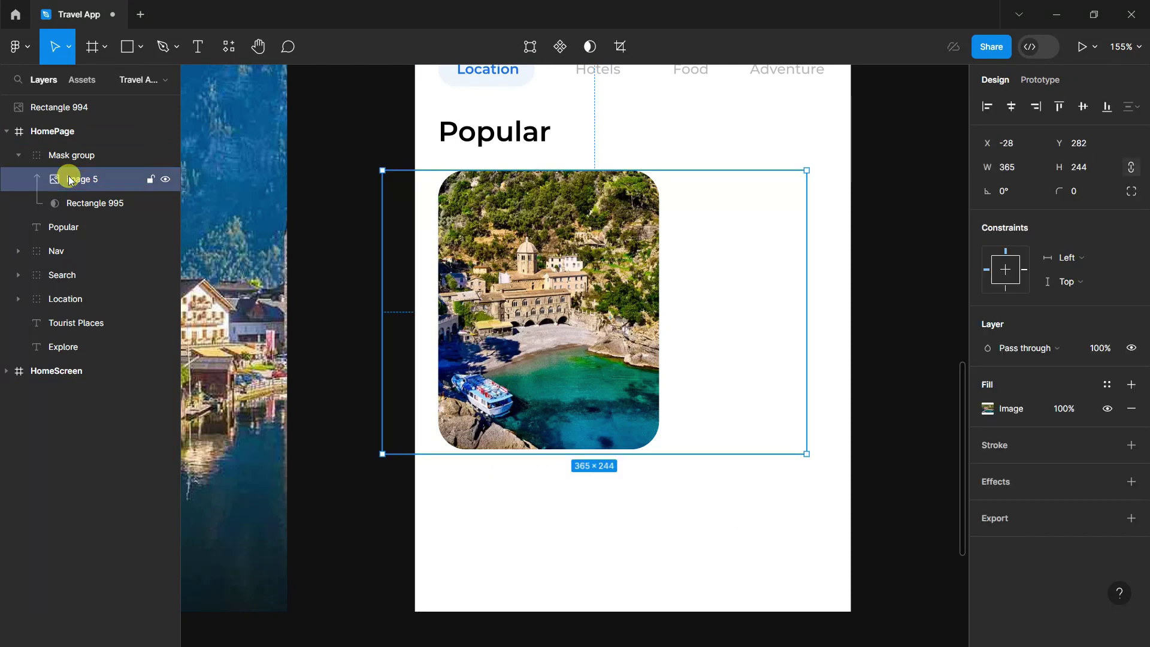
left_click(1130, 386)
left_click(986, 408)
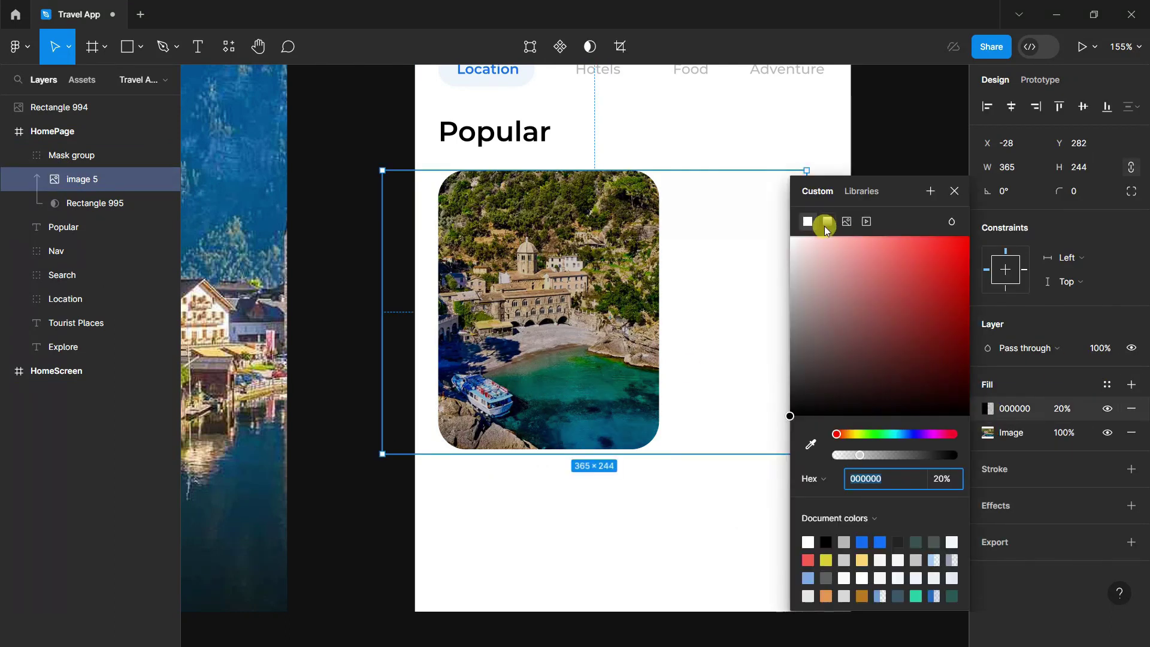
left_click(825, 224)
left_click(810, 444)
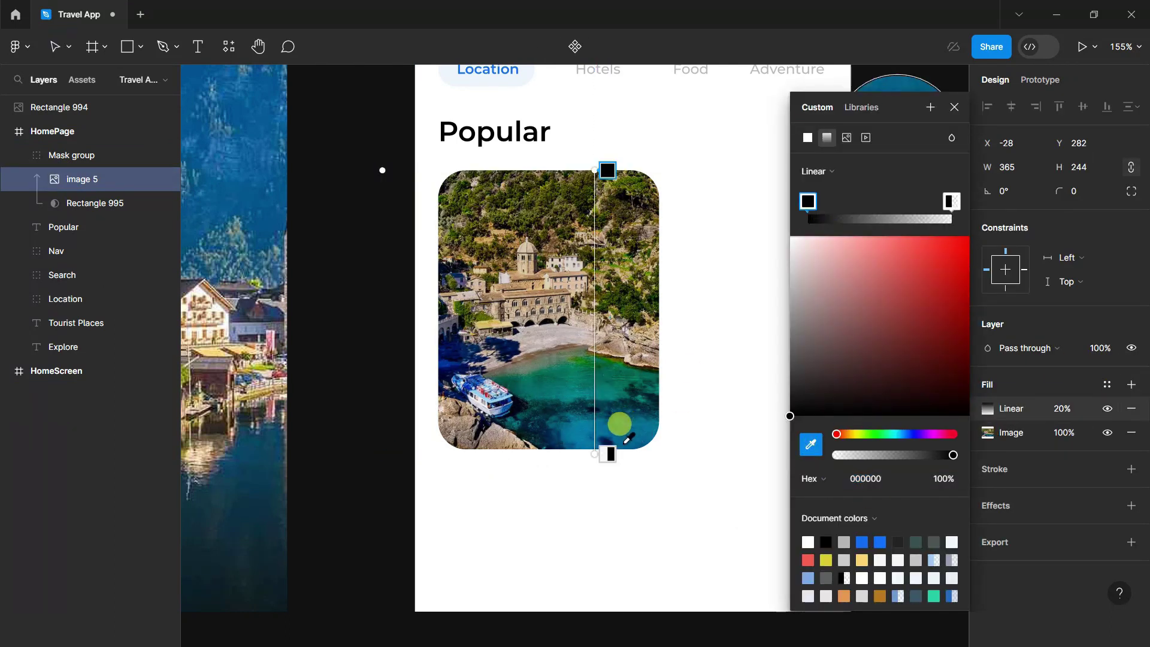
left_click(627, 440)
left_click(951, 201)
left_click(811, 443)
left_click(618, 424)
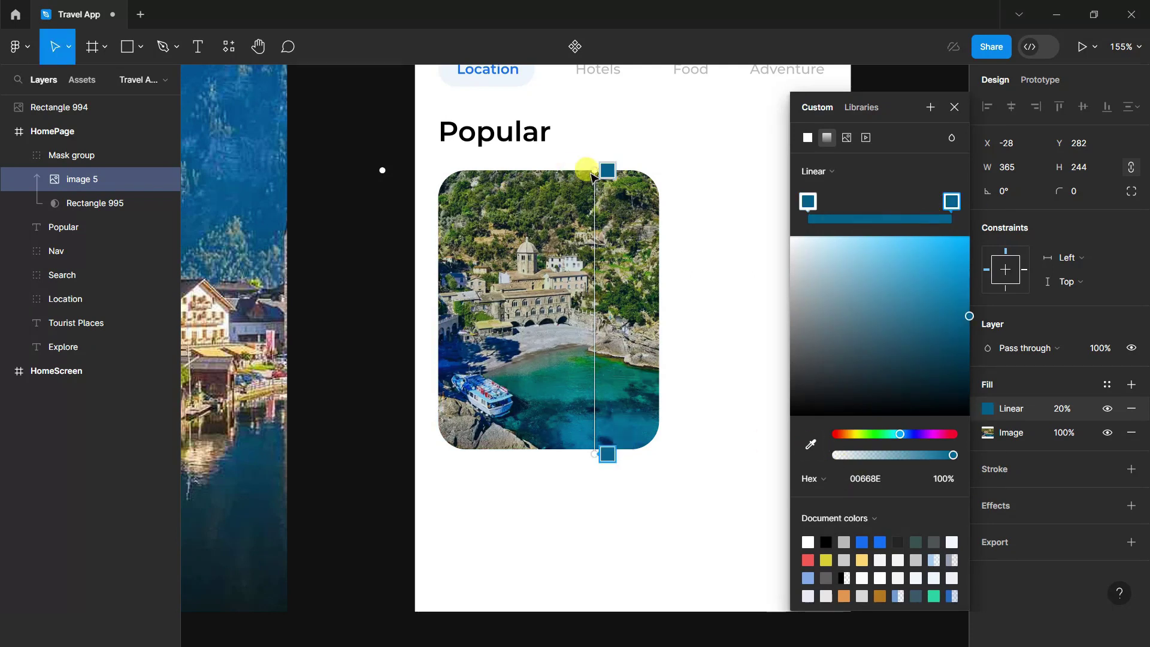
Fade the top gradient stop to 0% opacity and reposition the stops toward the photo bottom.
left_click_drag(591, 176, 595, 413)
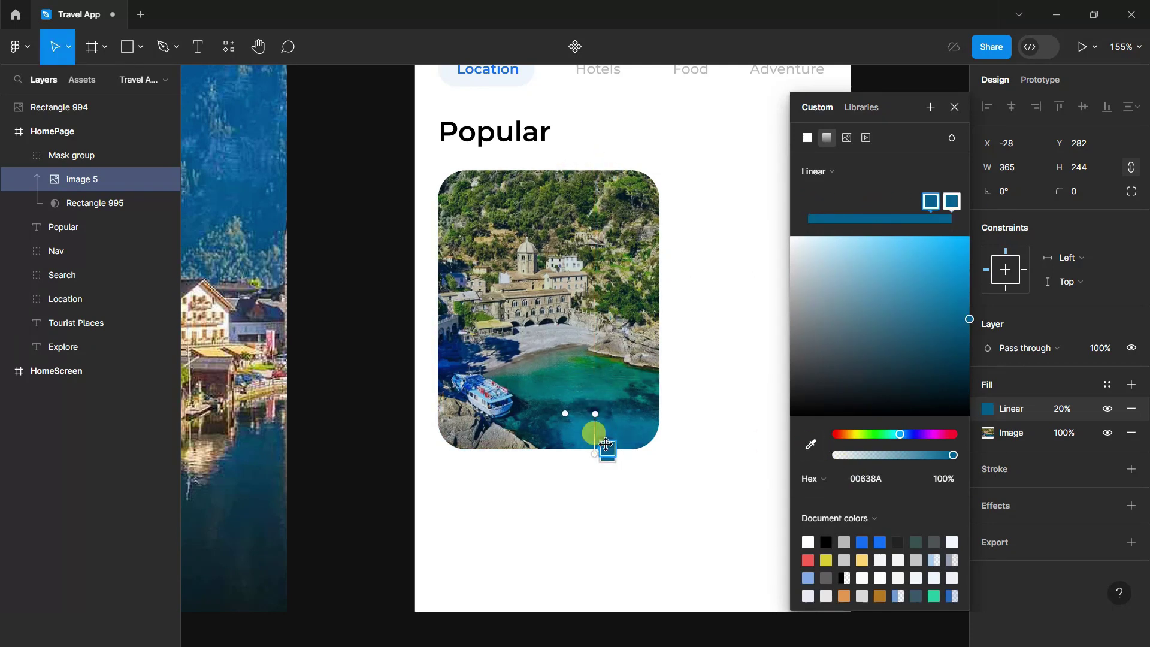
left_click(1062, 414)
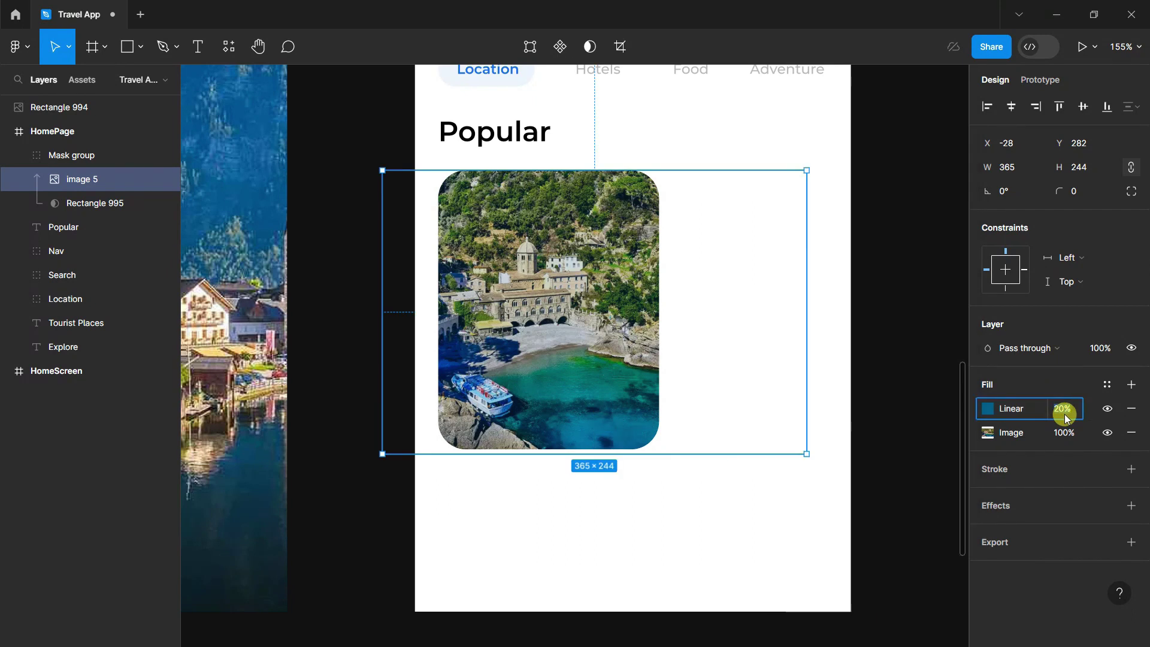
type("100")
key("Return")
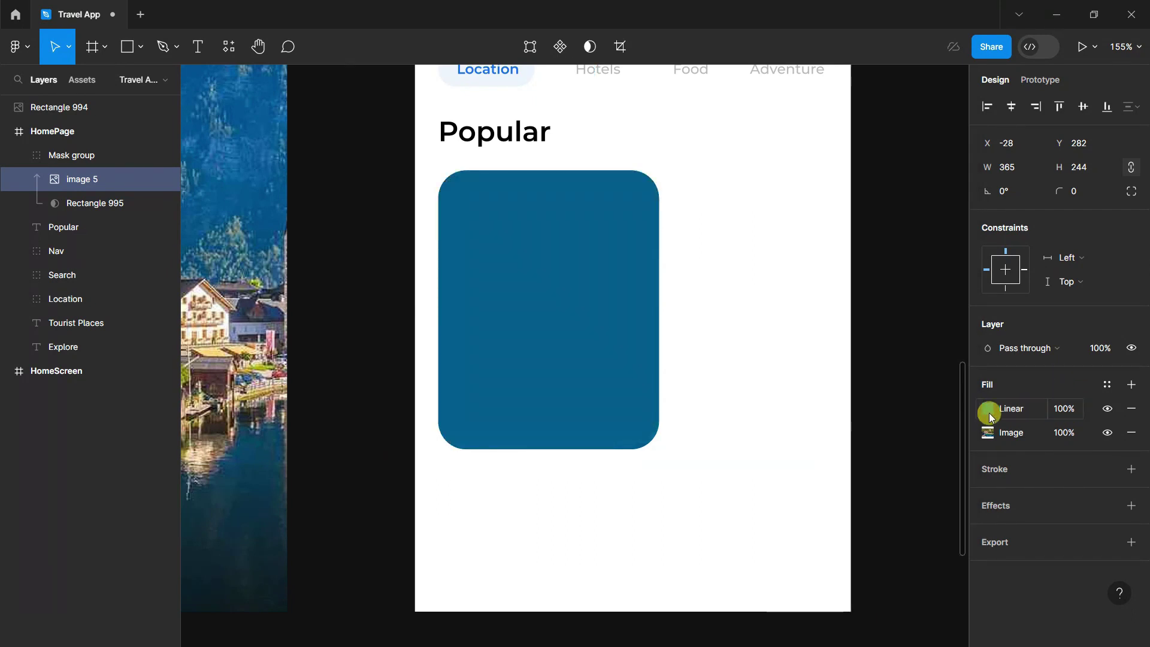
left_click(988, 409)
left_click_drag(868, 455, 836, 455)
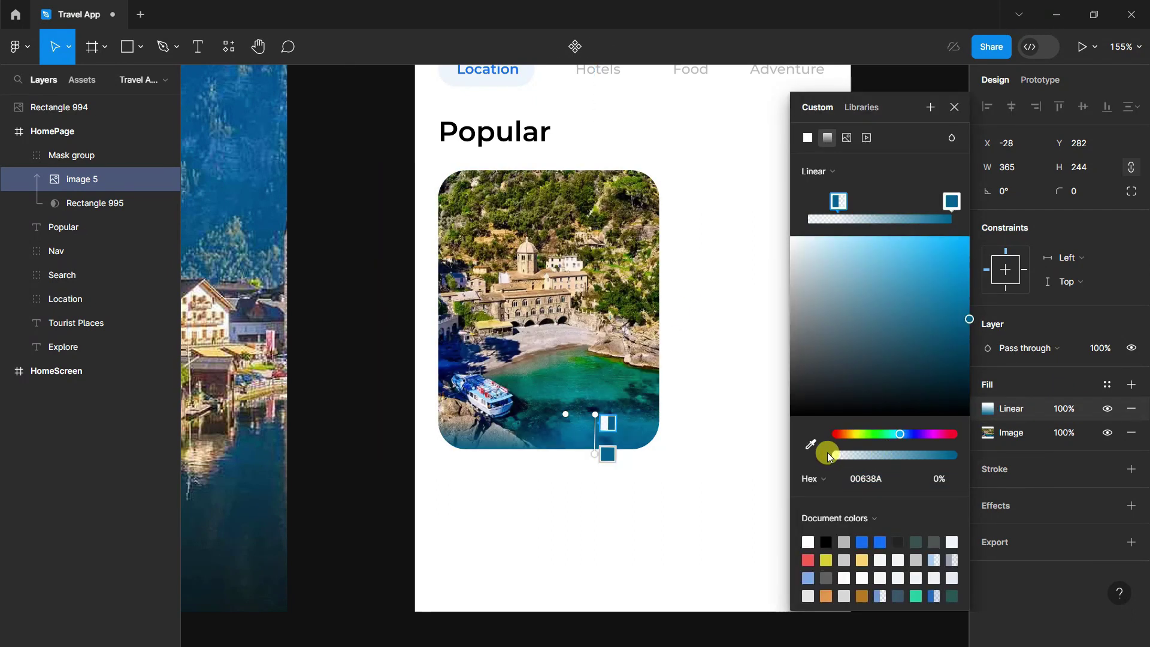
left_click_drag(596, 413, 597, 361)
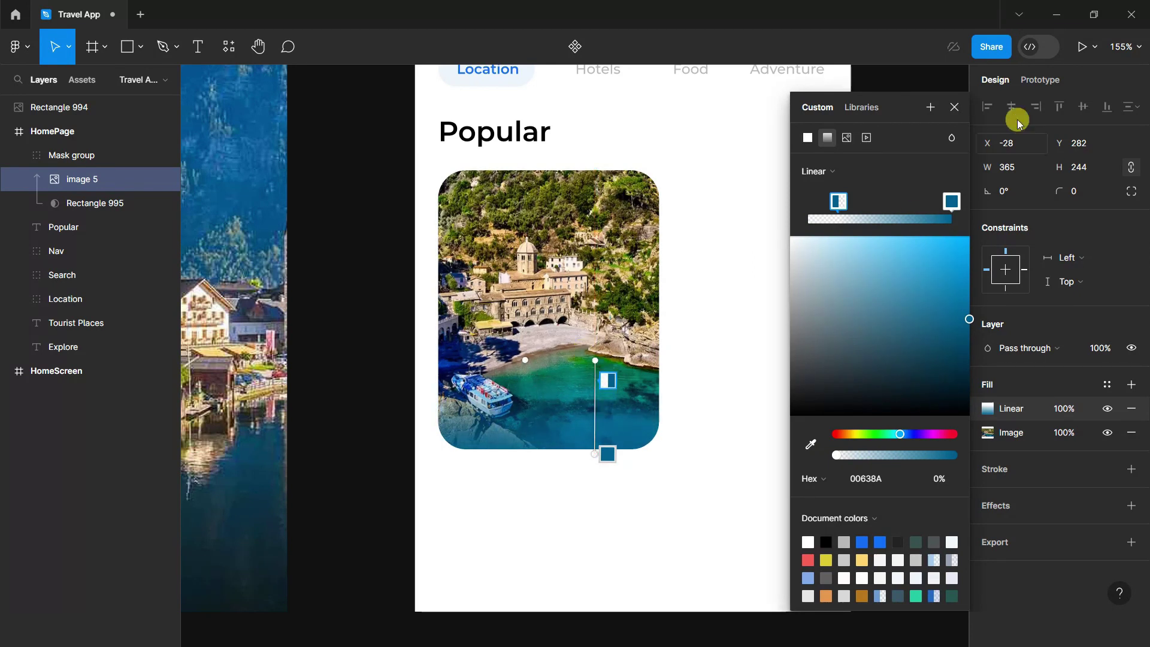
key("Escape")
left_click(908, 256)
Draw a small bar on the lower photo with corner radius 20.
left_click(22, 155)
left_click(199, 46)
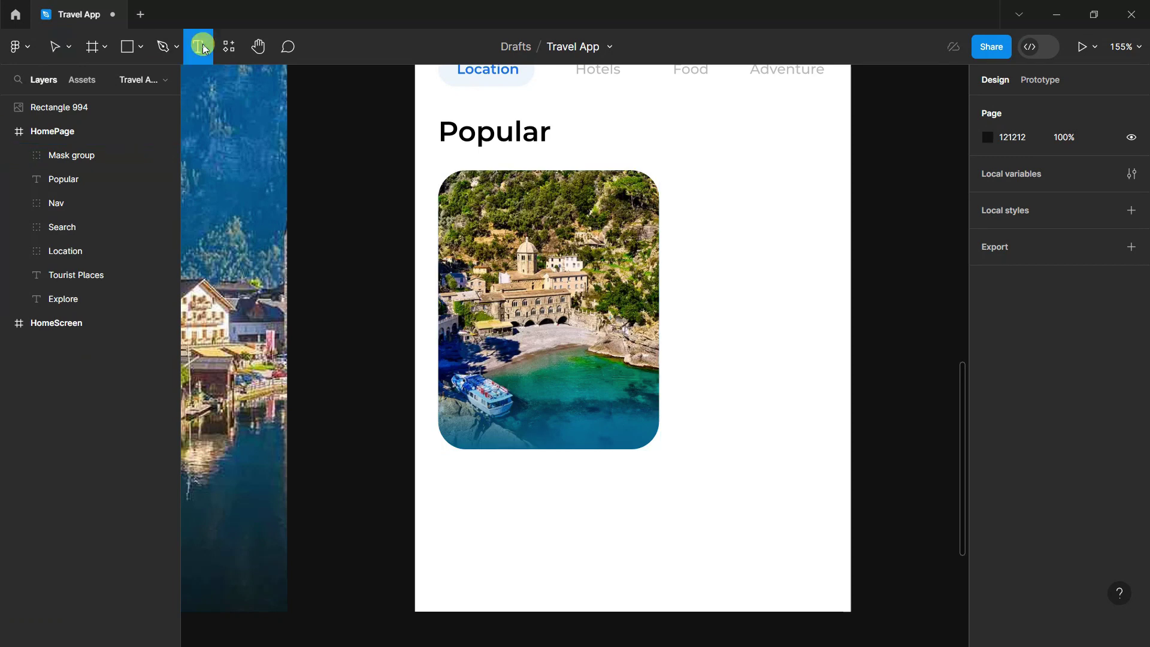
key("r")
scroll(522, 363, "up", 2)
left_click_drag(448, 368, 549, 395)
left_click(1076, 191)
type("20")
key("Return")
Widen and shift the pill left, and fill it dark 3A544F.
mouse_move(551, 383)
left_mouse_down()
mouse_move(564, 384)
mouse_move(503, 374)
left_mouse_up()
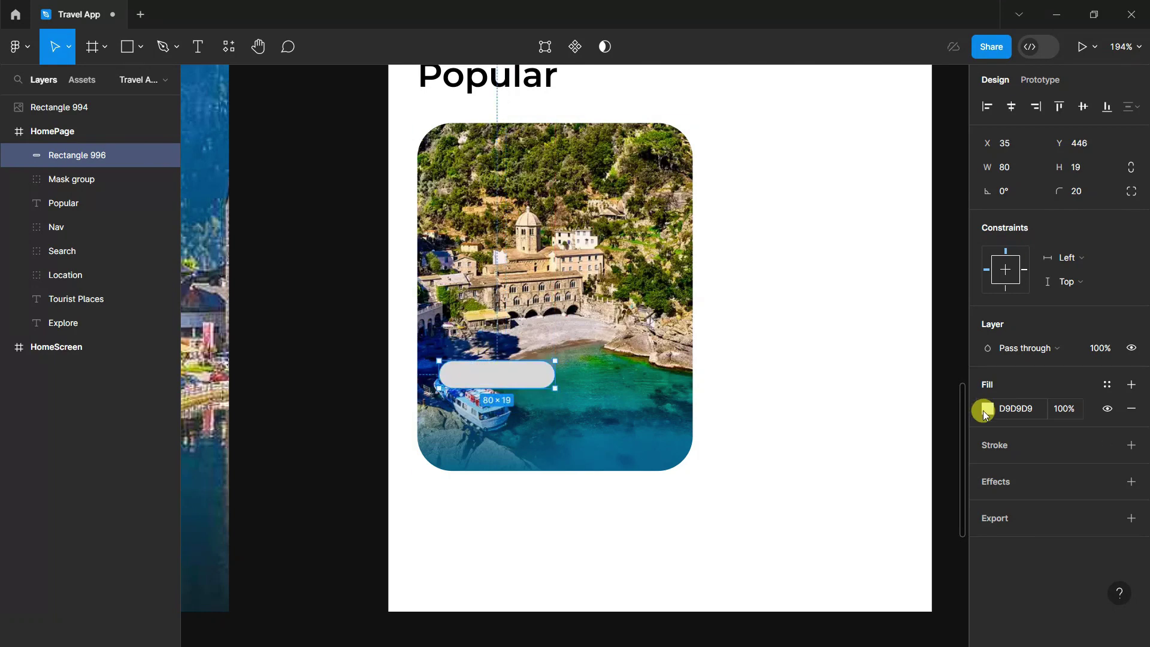
left_click(987, 409)
left_click(911, 524)
left_click(949, 193)
scroll(461, 392, "down", 3)
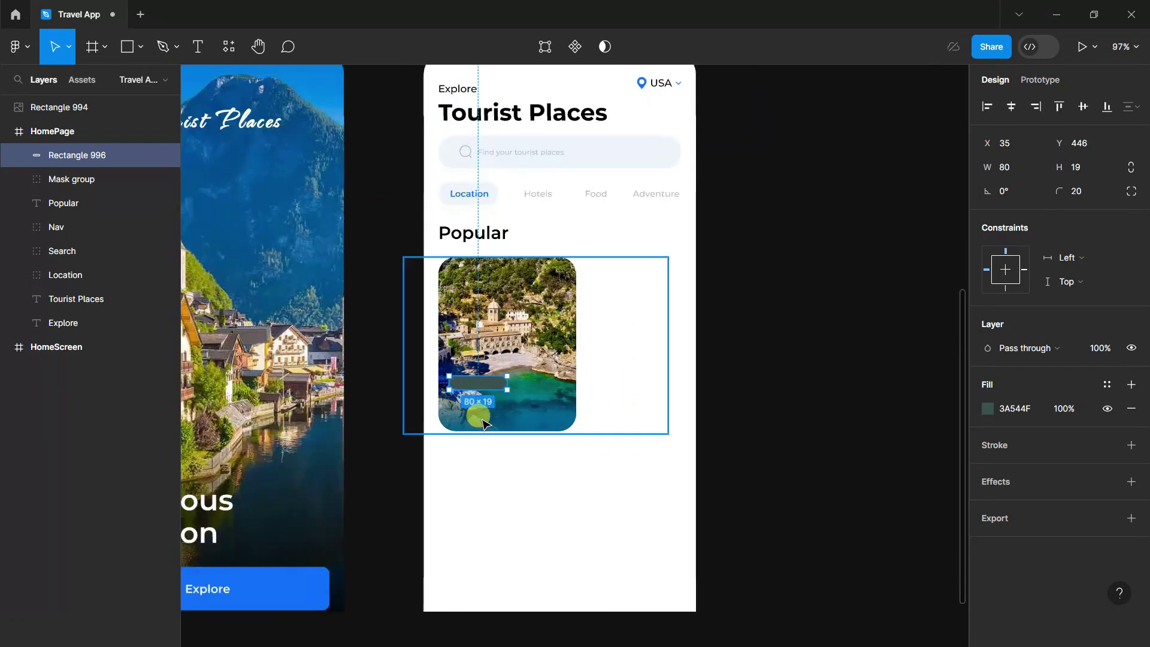
scroll(482, 422, "up", 5)
Add a white 'San Fruttuoso' text label and move it onto the pill.
key("t")
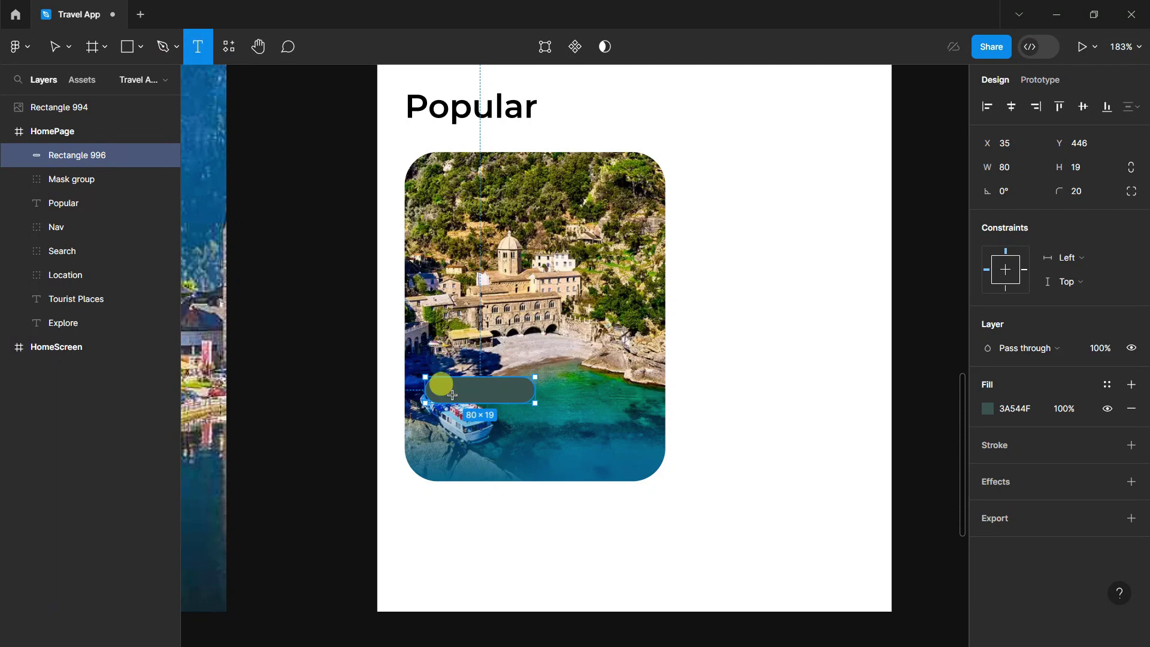
left_click(452, 395)
type("San Fruttuoso")
scroll(491, 413, "up", 5)
key("Escape")
mouse_move(596, 393)
left_mouse_down()
mouse_move(546, 371)
mouse_move(637, 359)
left_mouse_up()
Resize the pill to fit the centred label, then draw a second rectangle below it.
left_click(77, 179)
left_click_drag(344, 361, 338, 363)
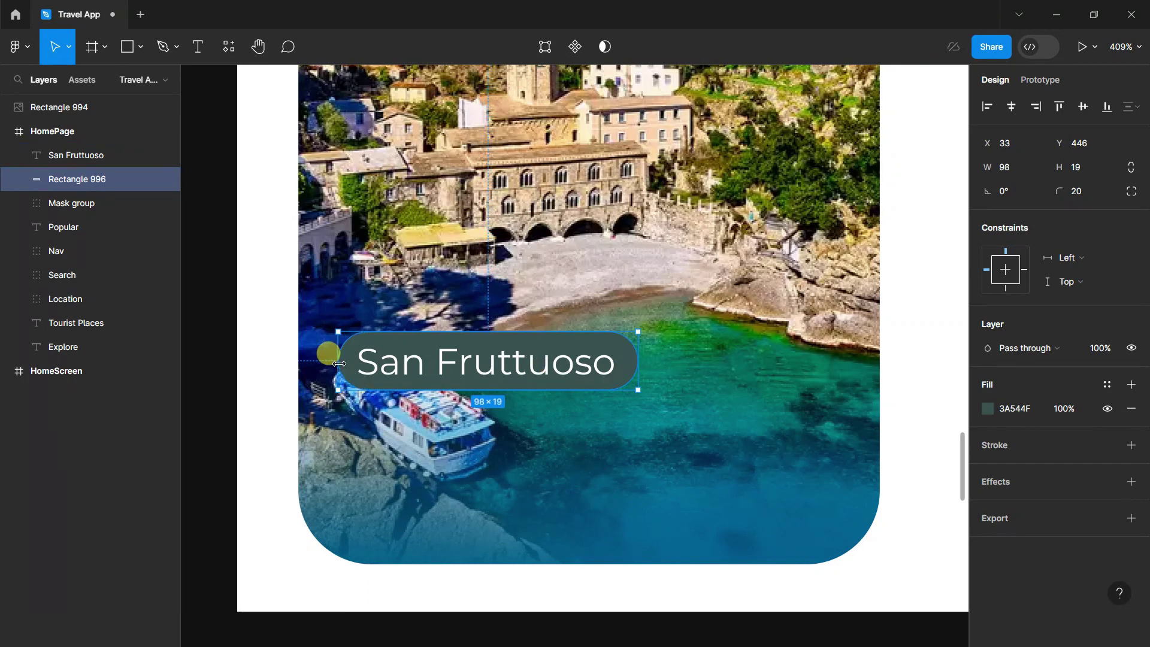
left_click_drag(651, 360, 656, 360)
left_click_drag(544, 365, 550, 371)
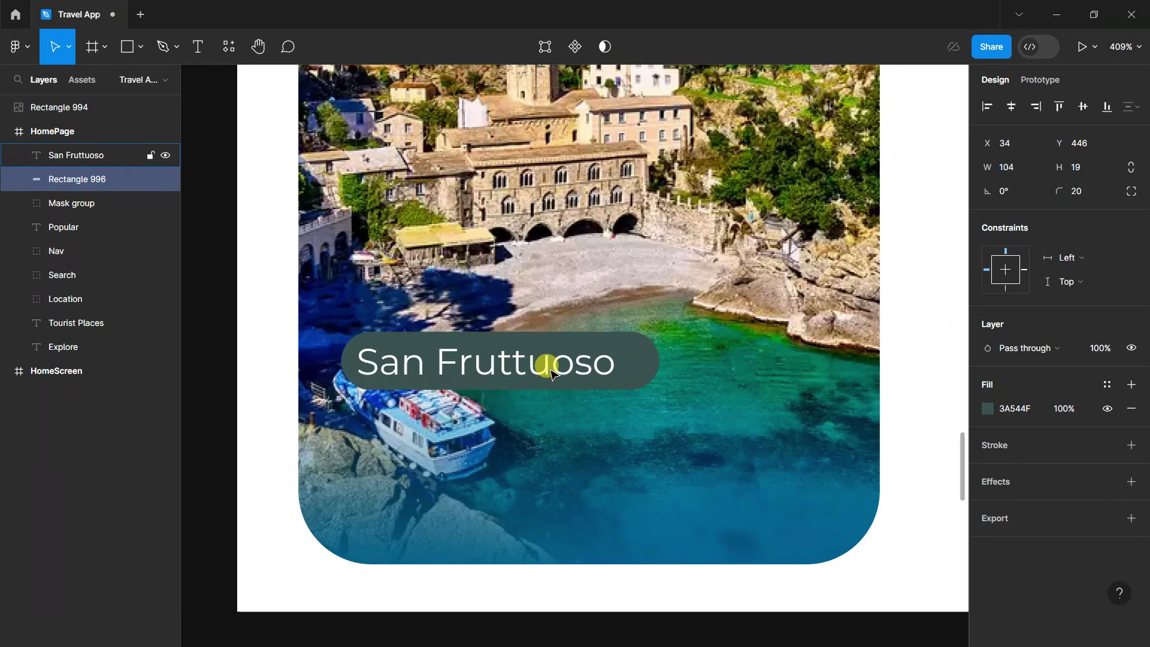
left_click(549, 372)
key("Right")
key("Right")
key("Right")
key("Right")
key("Right")
left_click(126, 46)
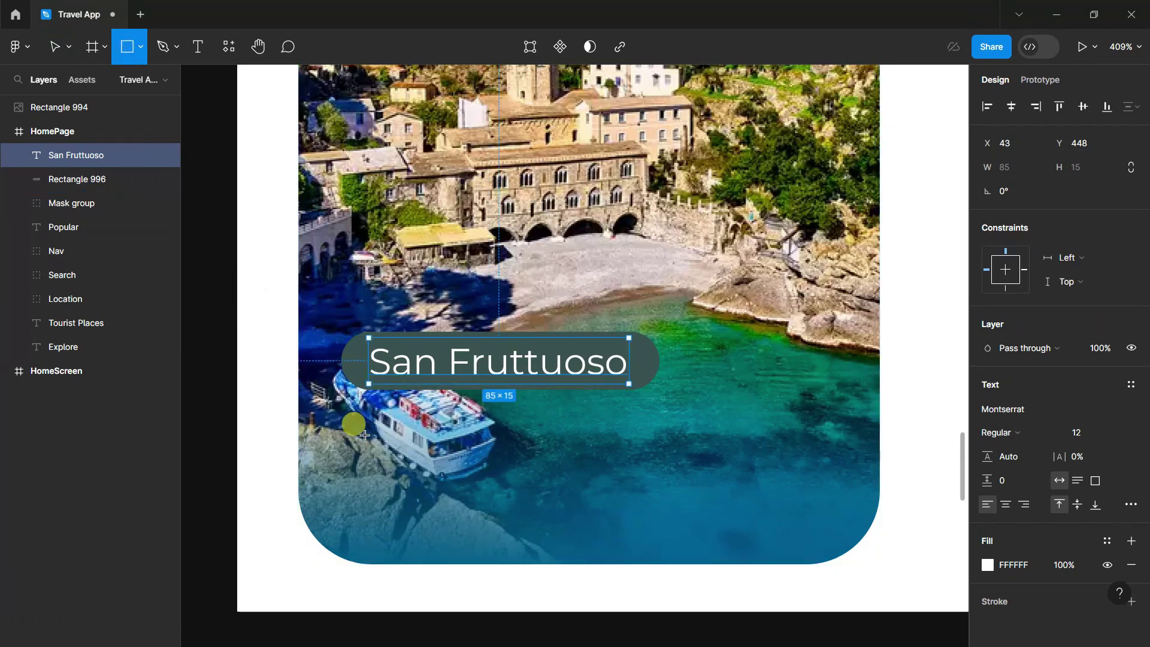
left_click_drag(366, 436, 536, 487)
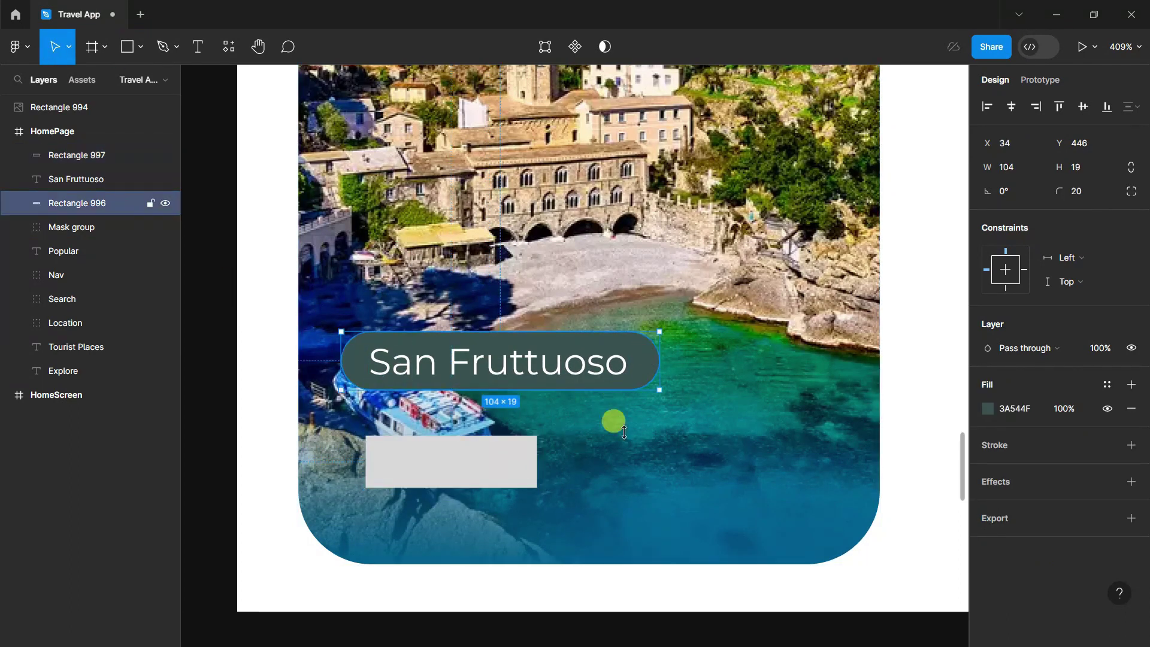
Give the second bar height 19 and corner radius 20, aligned under the label.
left_click(1081, 167)
type("18")
key("Return")
type("19")
left_click(1075, 191)
type("20")
key("Return")
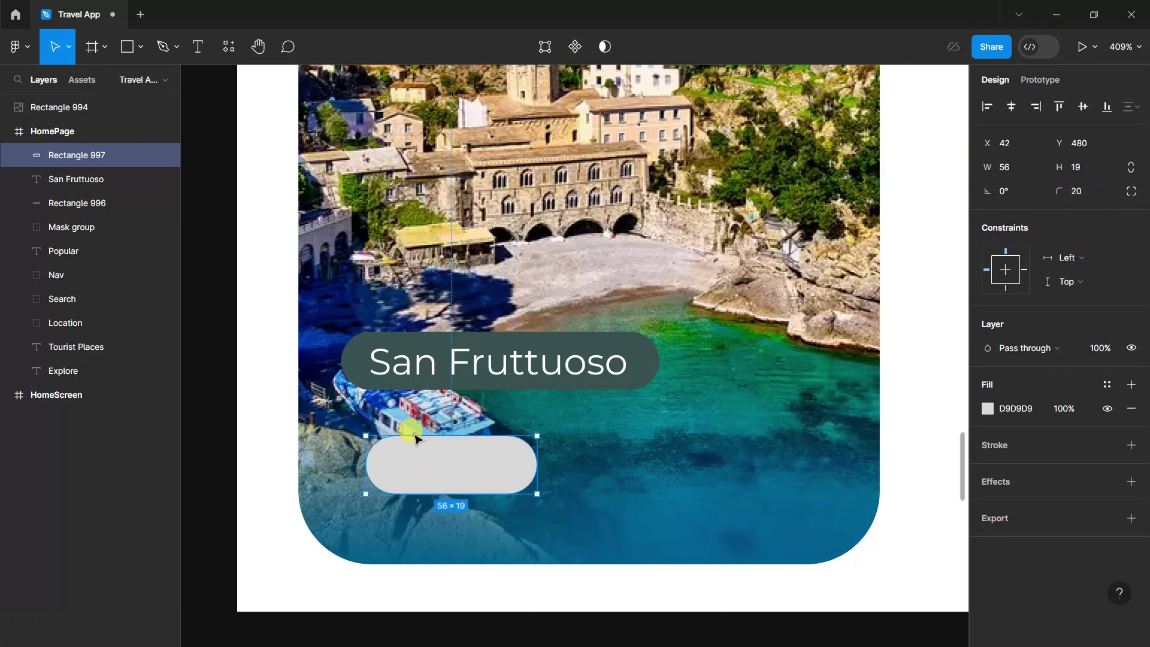
left_click_drag(425, 457, 401, 456)
Fill the second pill dark 3A544F and add a '4.1' rating text inside it.
left_click(988, 409)
left_click(911, 527)
key("Escape")
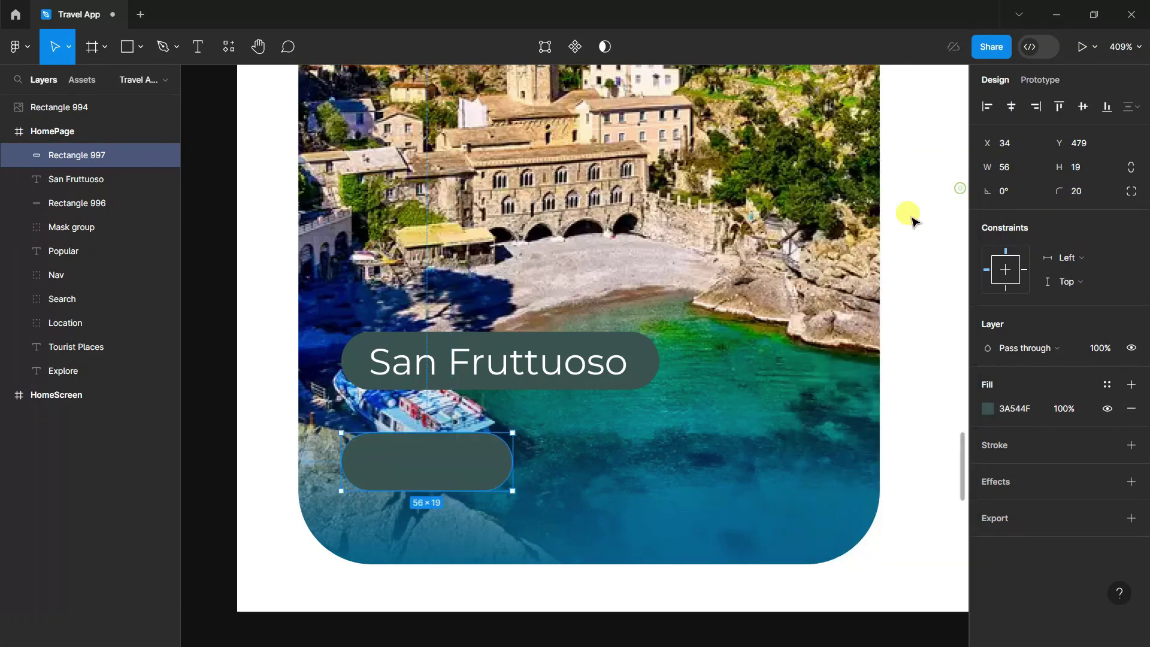
key("t")
left_click(441, 455)
type("4.1")
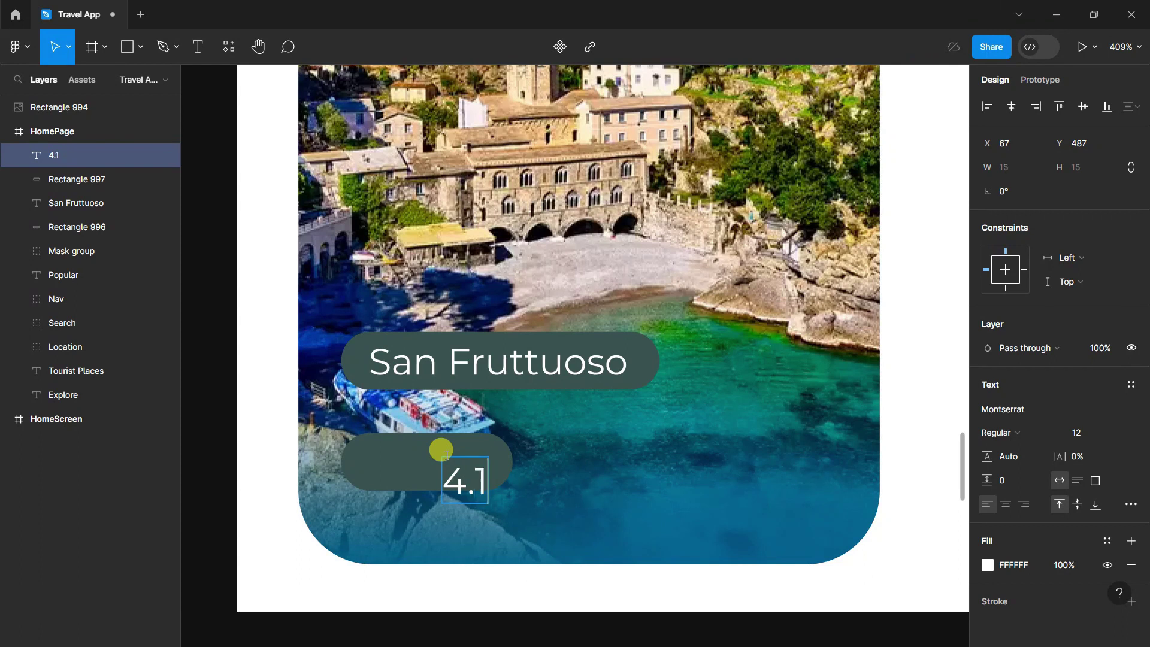
key("Escape")
left_click_drag(461, 479, 453, 464)
Draw an 11×11 star filled yellow F8D675 left of the 4.1 rating.
left_click(140, 46)
left_click(88, 172)
left_click_drag(368, 451, 403, 483)
scroll(400, 482, "up", 3)
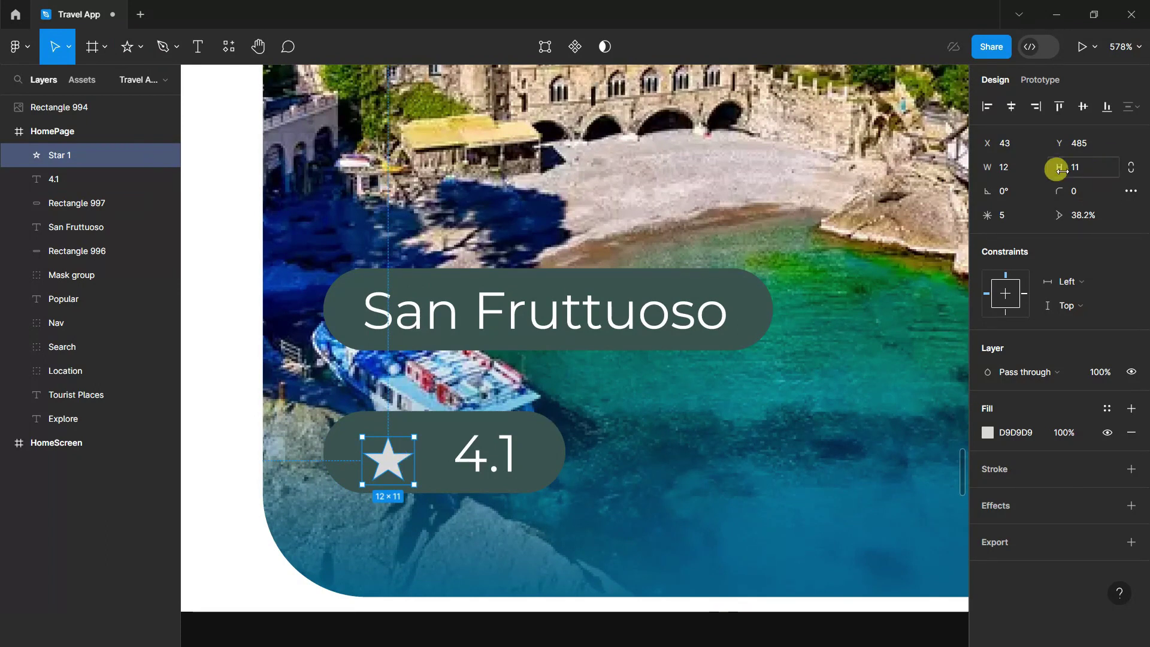
type("11")
key("Return")
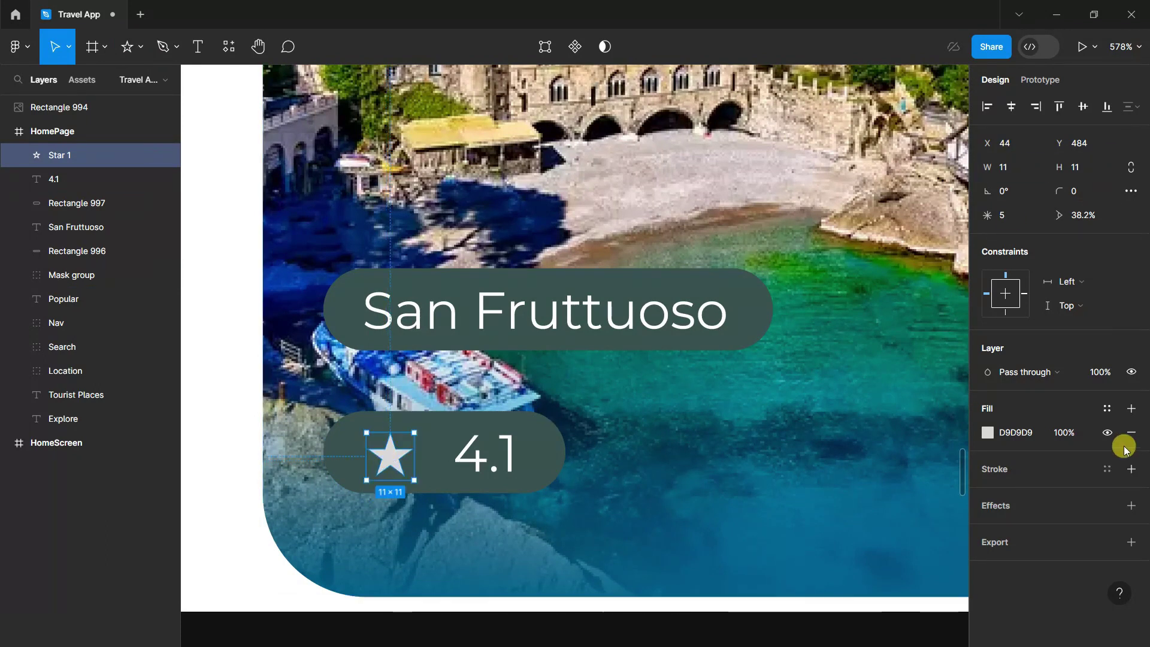
left_click(987, 433)
left_click(862, 559)
left_click(954, 190)
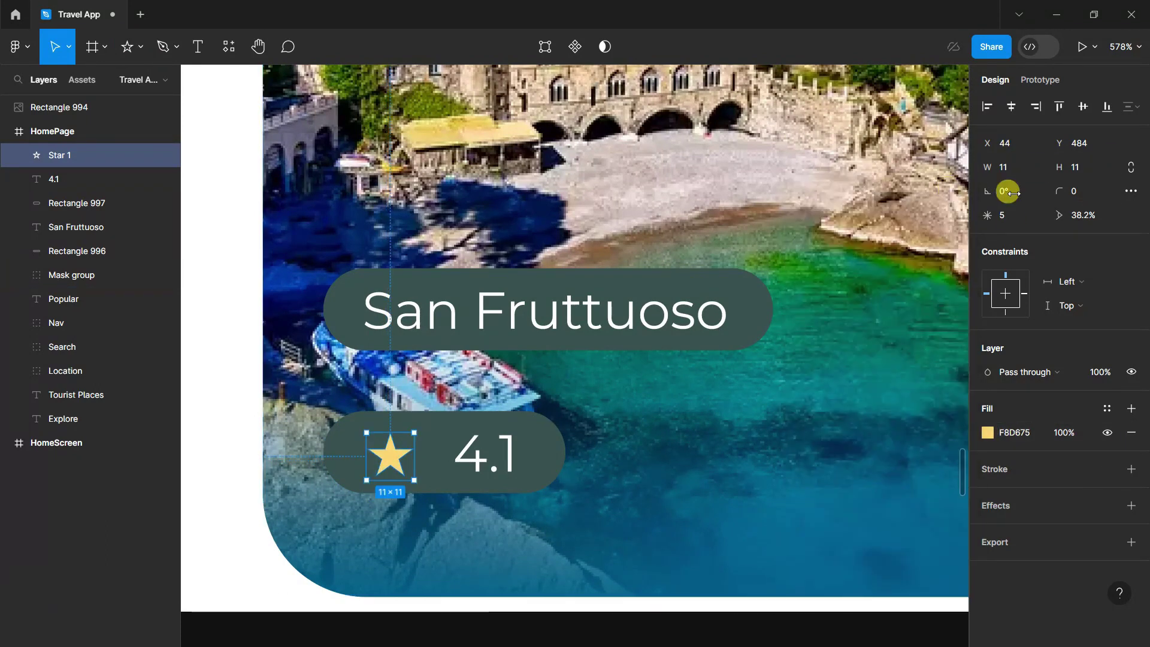
type("0.3")
scroll(569, 390, "down", 5, "ctrl")
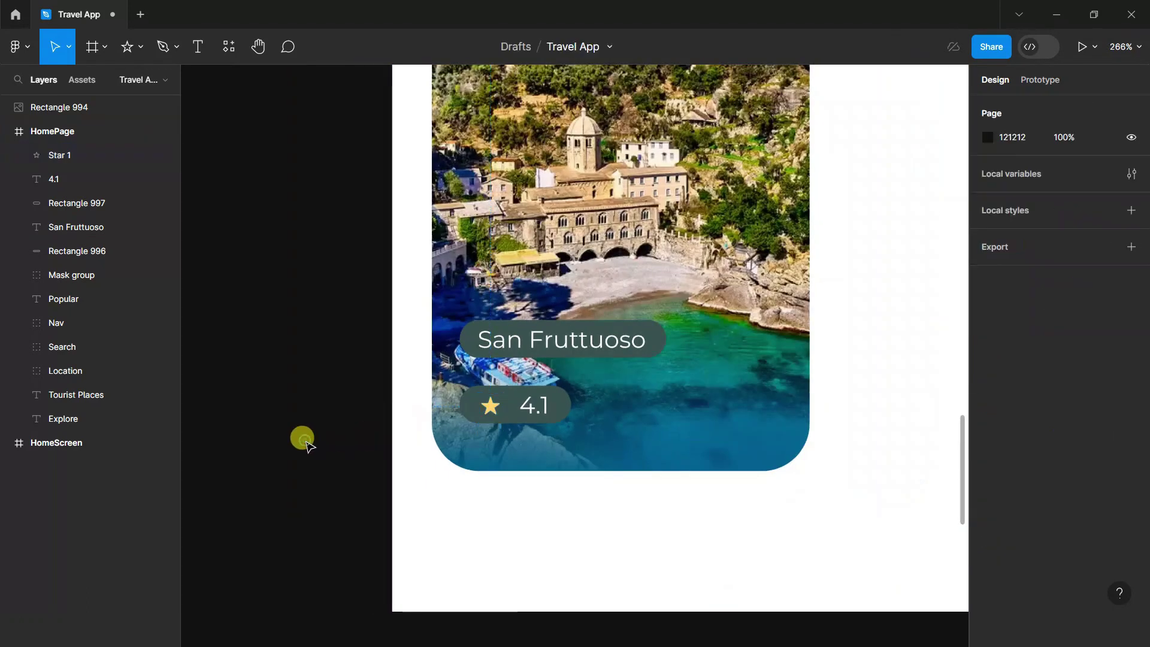
Draw a 20×20 white FFFFFF circle at the card's lower right and paste a red heart onto it.
key("o")
mouse_move(519, 381)
left_mouse_down()
mouse_move(545, 406)
mouse_move(525, 388)
left_mouse_up()
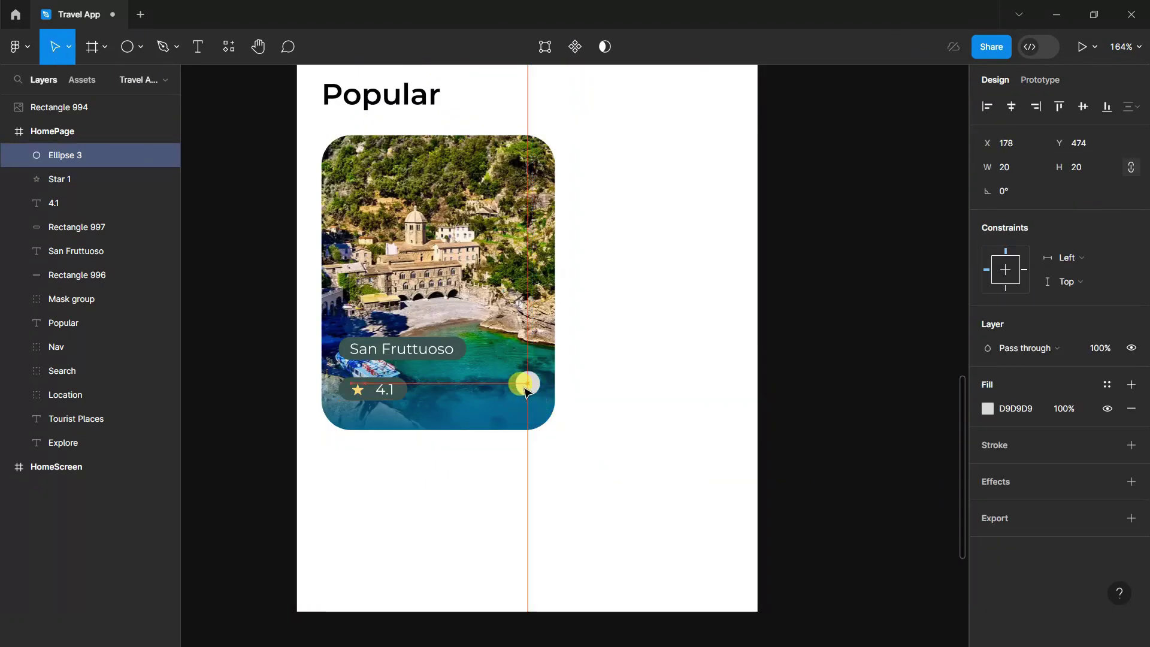
type("FFFFFF")
left_click(876, 390)
key("ctrl+v")
scroll(642, 442, "up", 3, "ctrl")
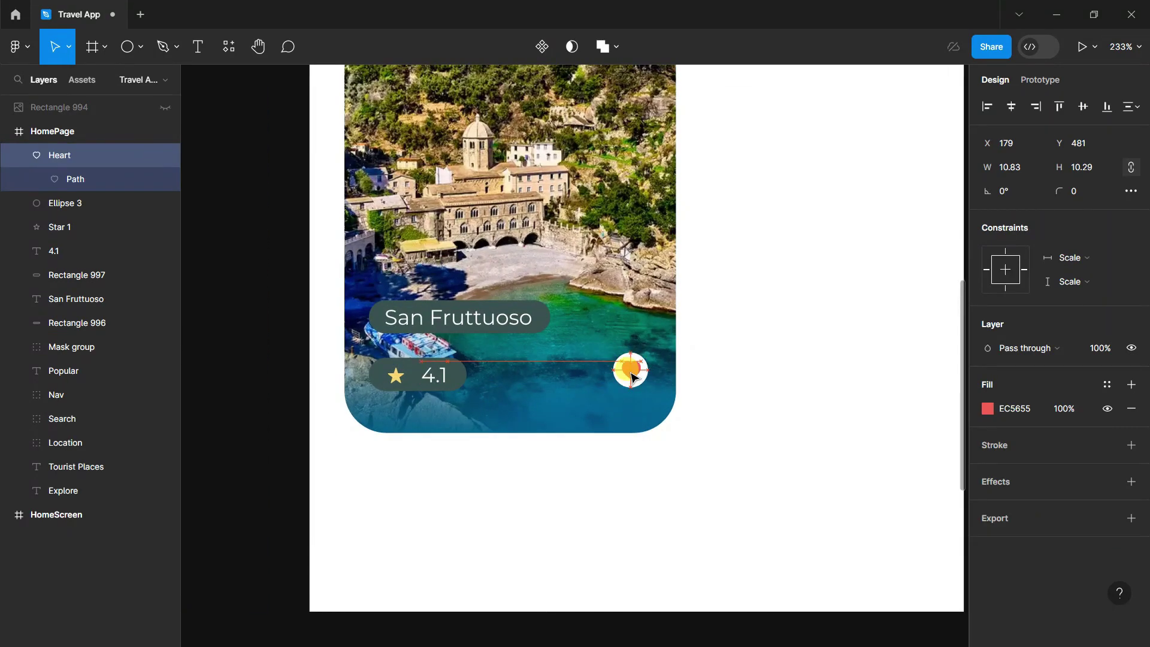
left_click(270, 385)
scroll(270, 385, "down", 3, "ctrl")
scroll(804, 379, "down", 2, "ctrl")
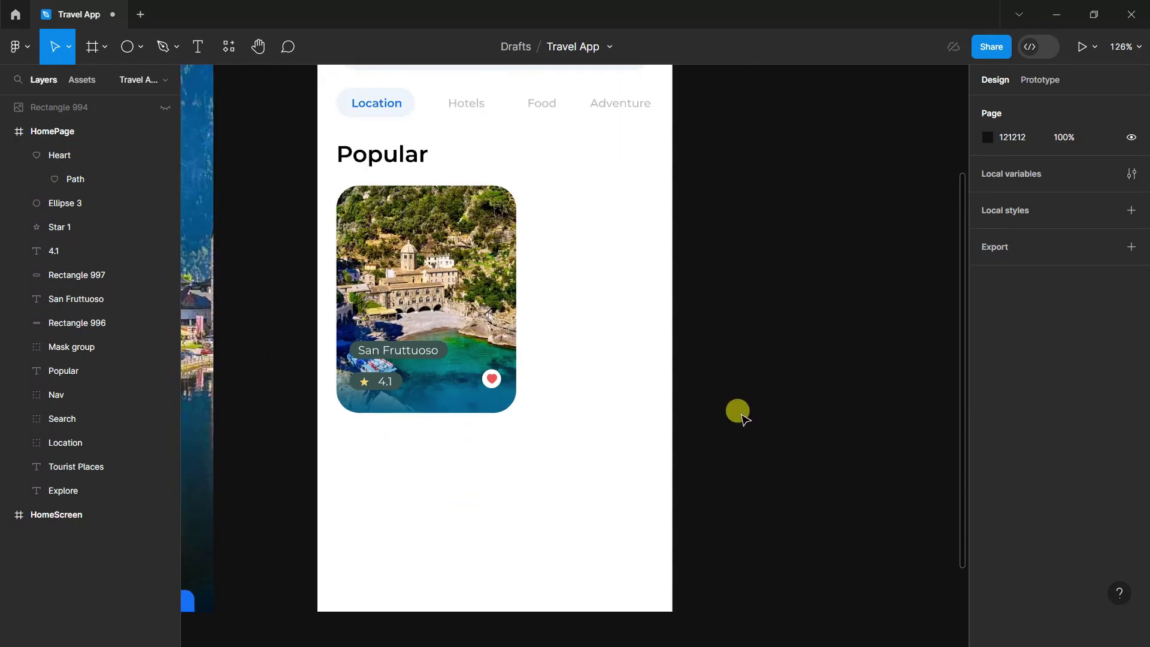
left_click(18, 155)
Group the card's photo mask, pills, rating and heart layers and name the group Image 1.
left_click(66, 183)
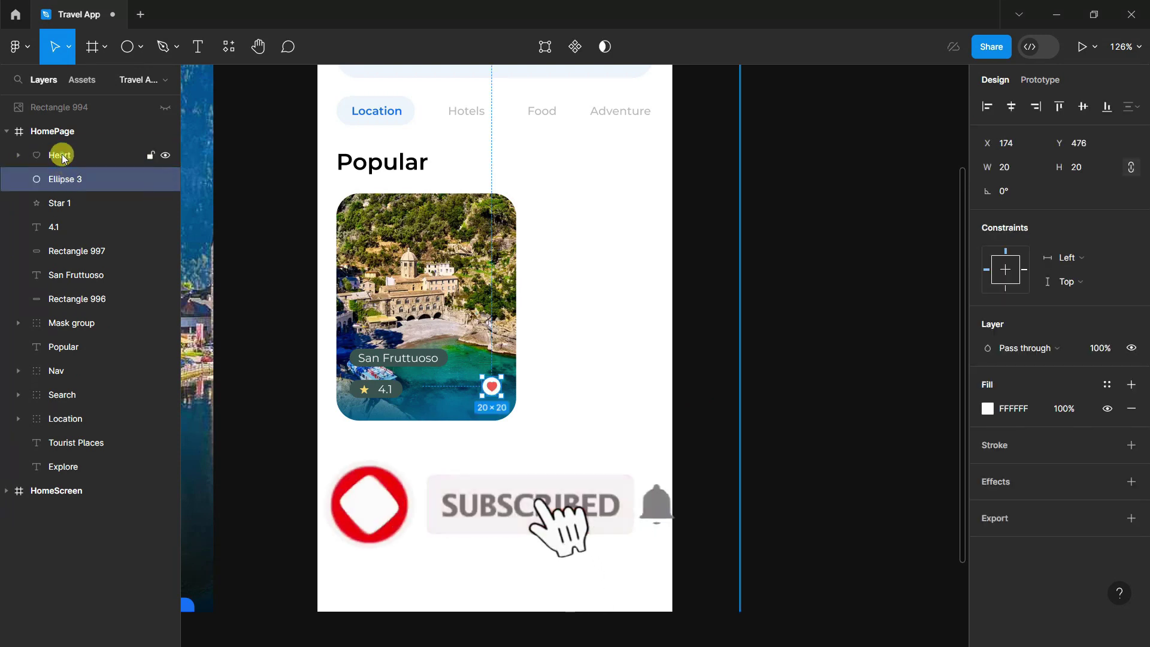
left_click(57, 155, "shift")
left_click(78, 302, "shift")
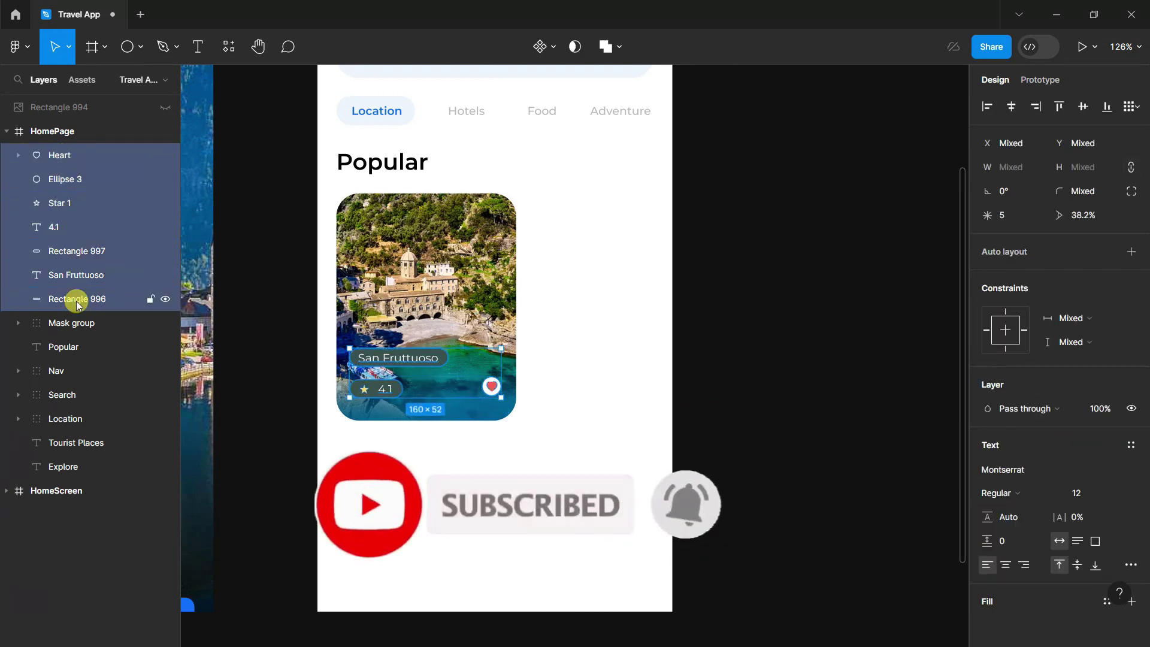
left_click(80, 322, "shift")
key("ctrl+g")
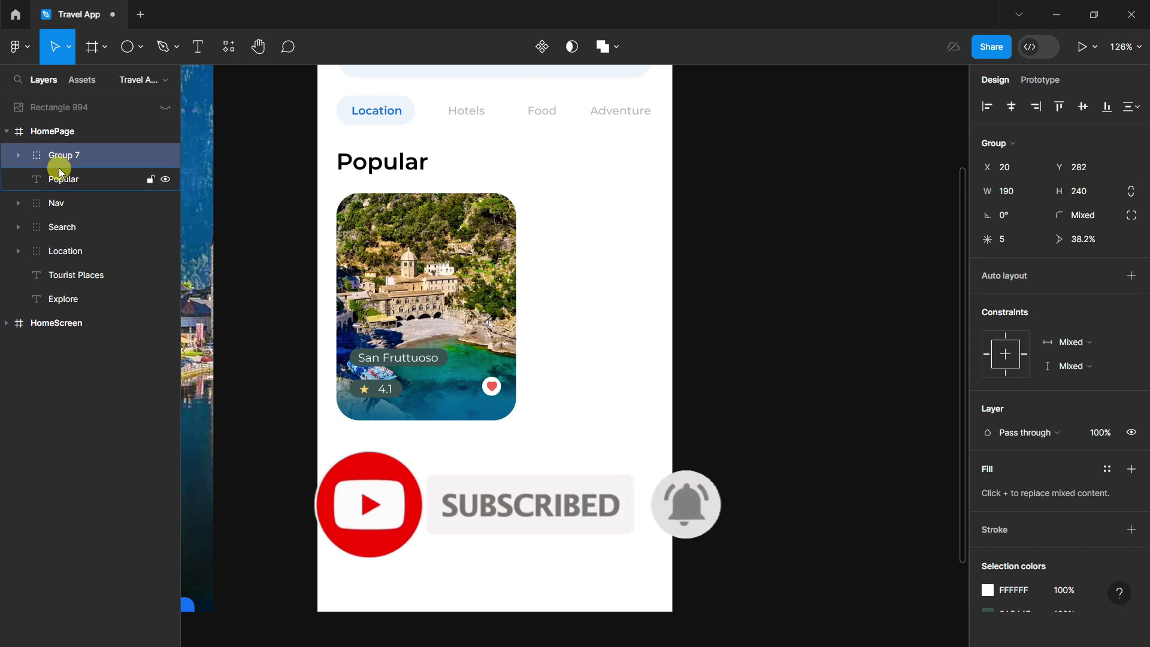
double_click(60, 156)
type("Image 1")
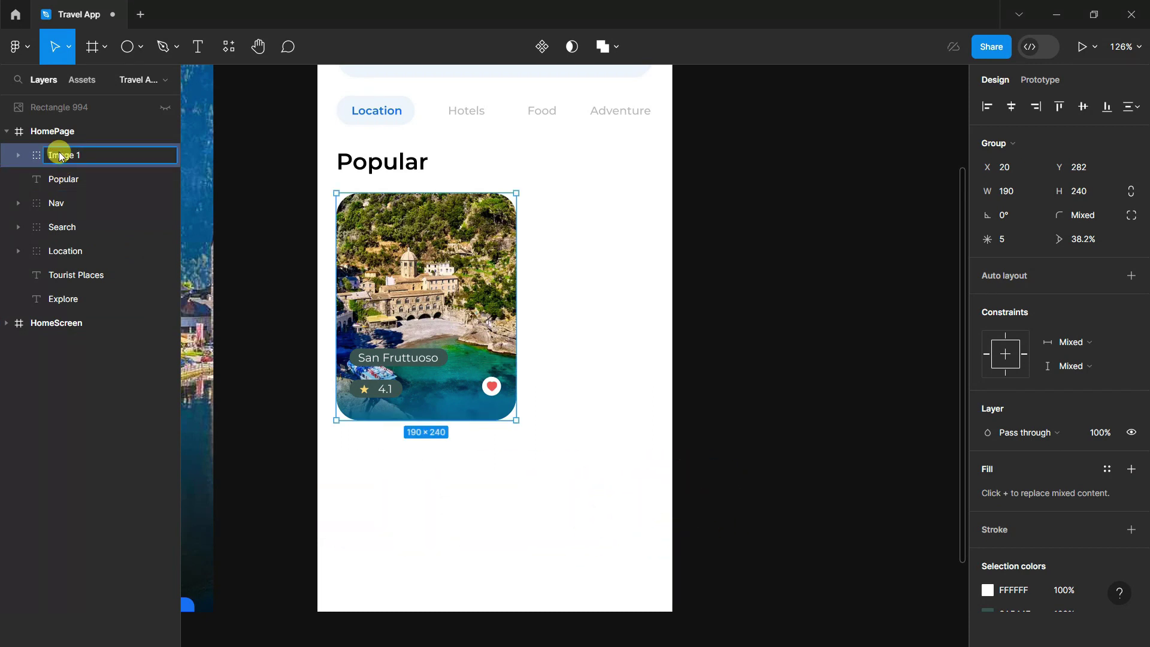
left_click(350, 225)
Add a 'See all' text box to the right of the Popular heading.
left_click(383, 161)
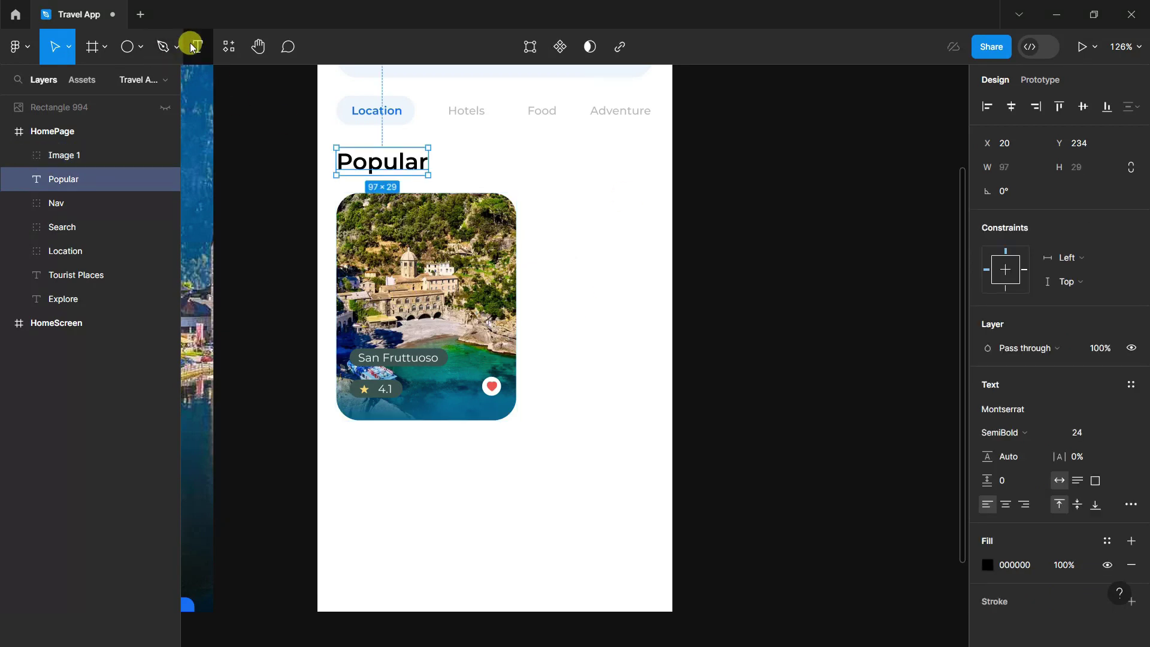
left_click(197, 46)
scroll(605, 146, "up", 3)
left_click(618, 156)
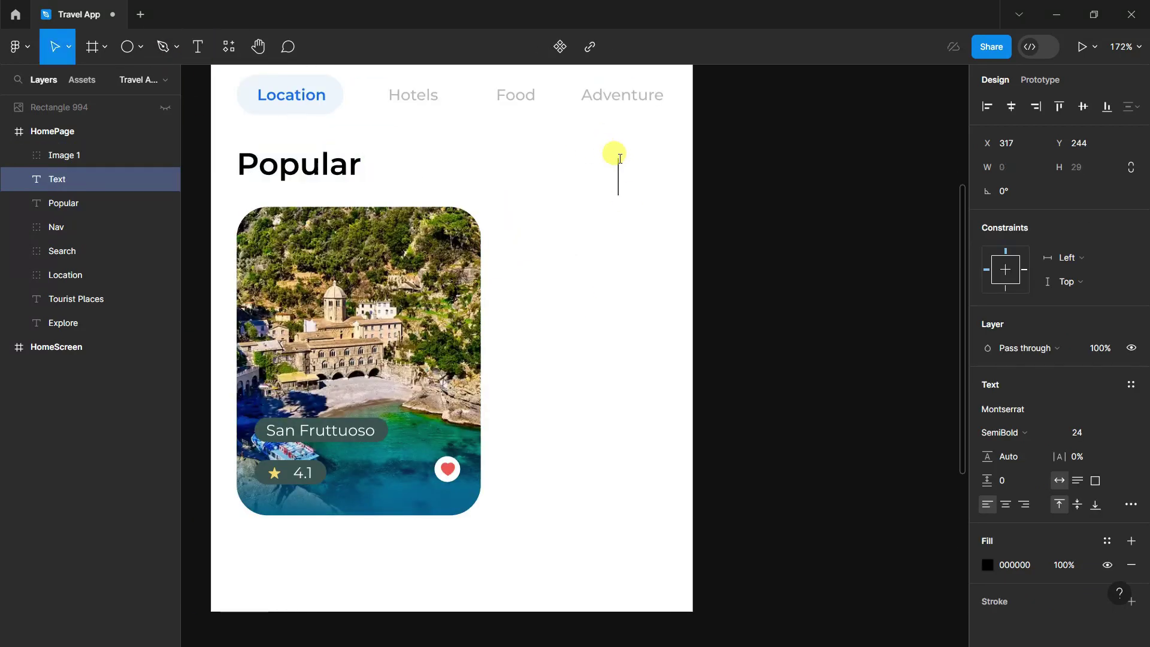
type("See all")
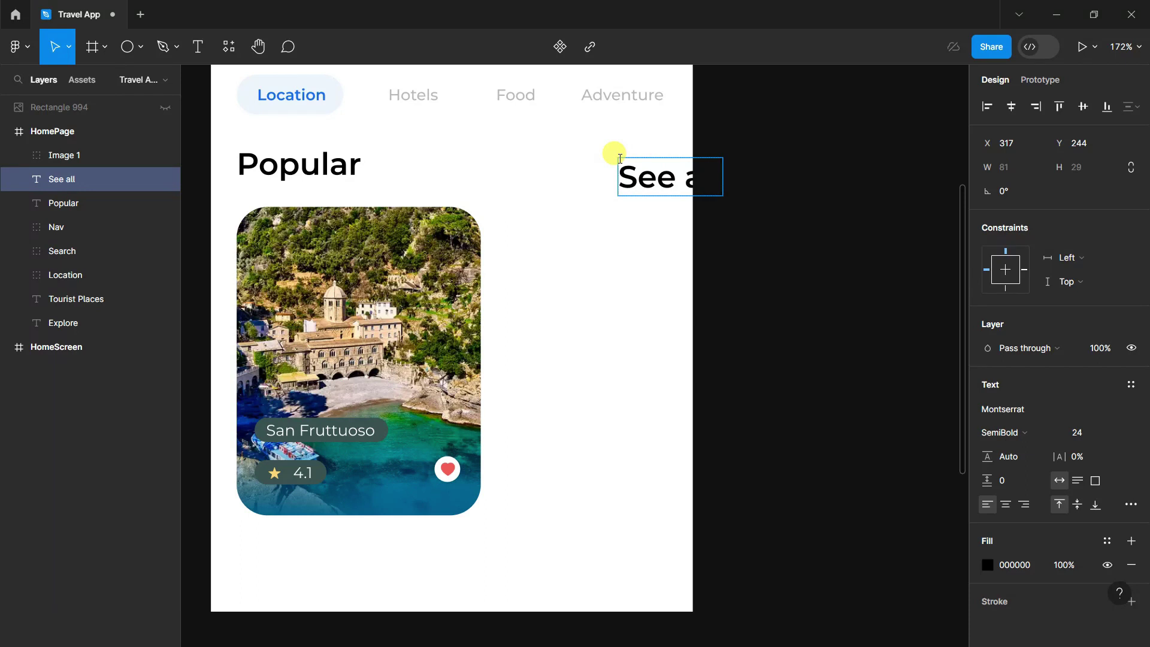
Make 'See all' size 12 and blue 176FF2, aligned with the Popular heading.
key("ctrl+a")
left_click(1096, 431)
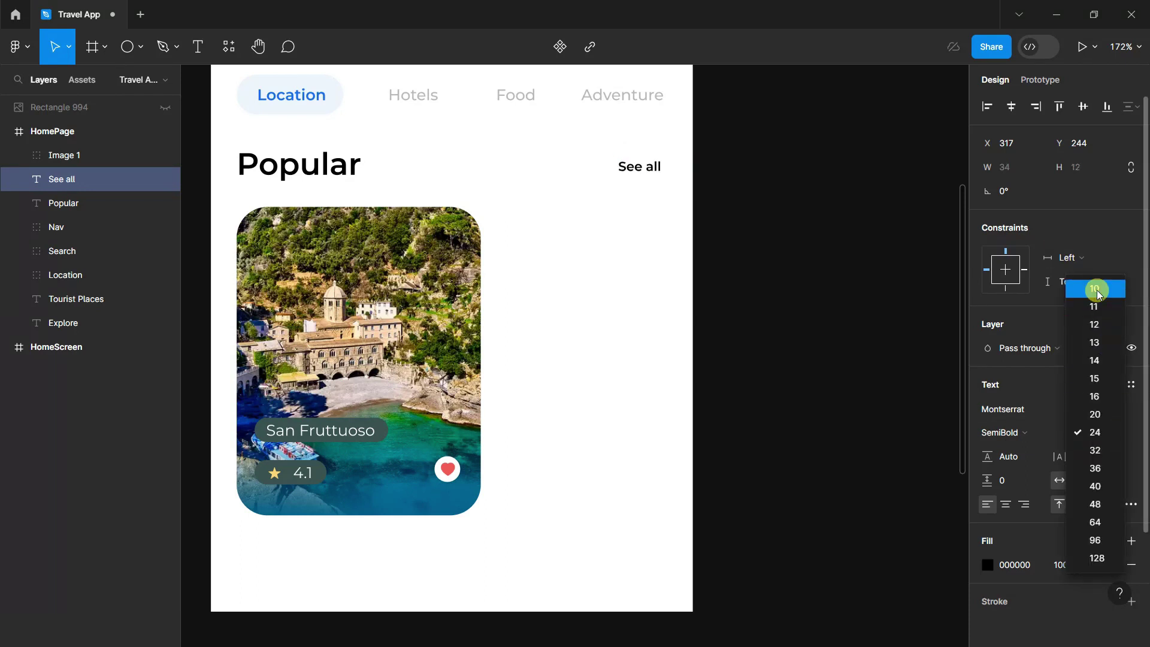
left_click(1094, 324)
left_click(987, 564)
left_click(879, 541)
left_click(955, 191)
key("Escape")
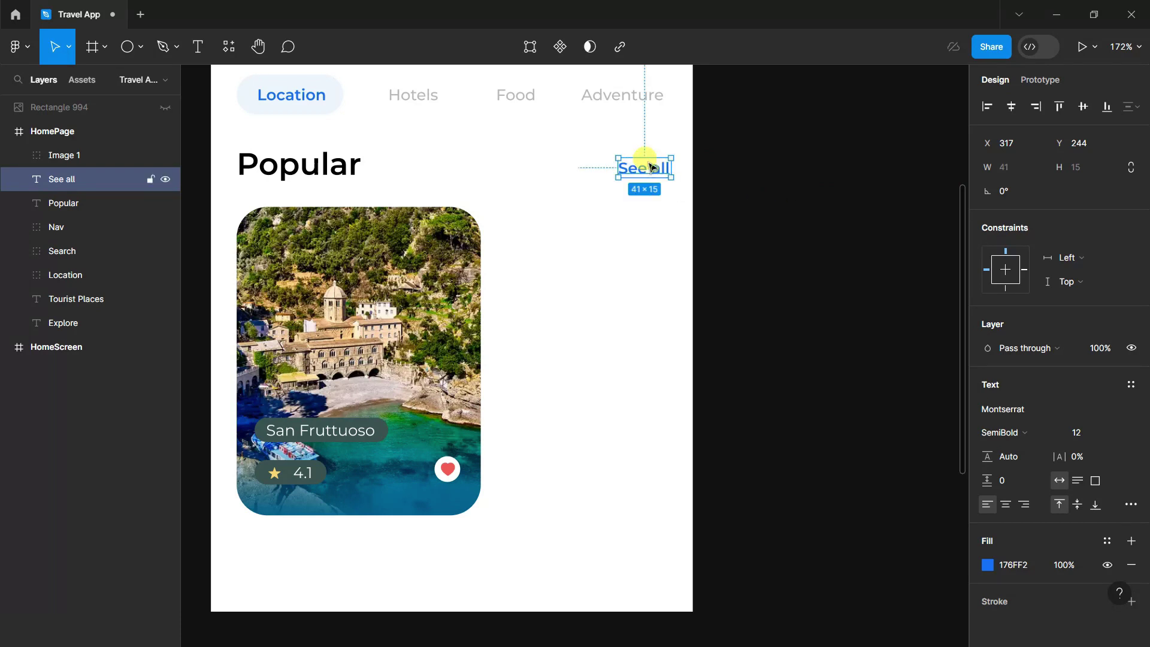
left_click_drag(651, 167, 648, 164)
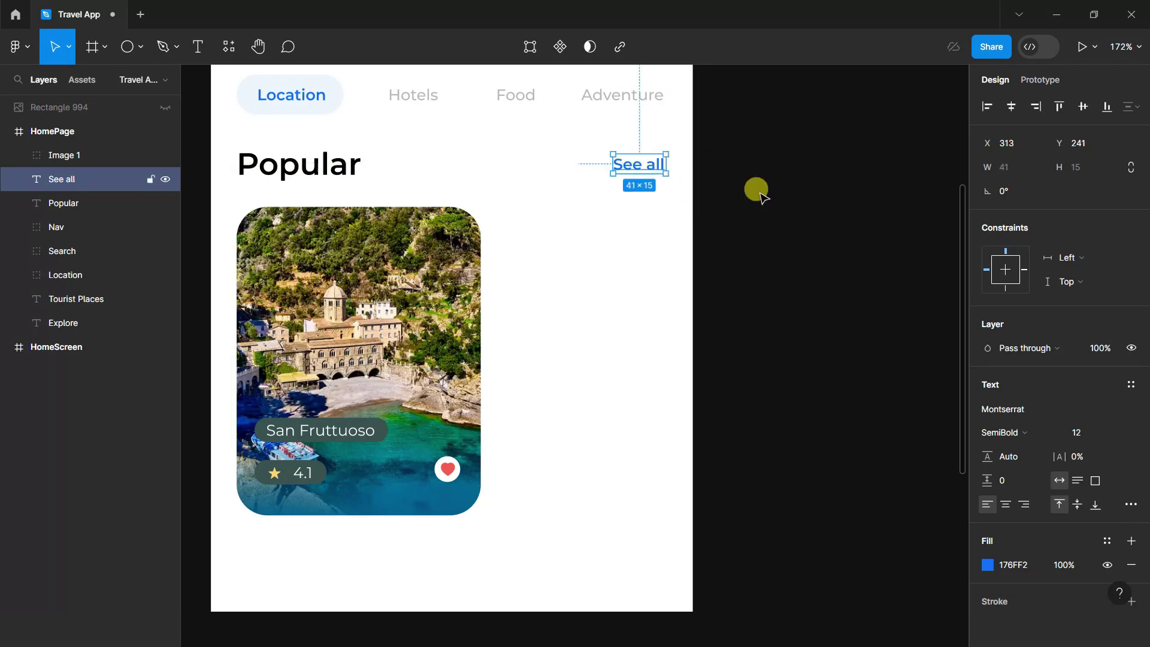
scroll(802, 203, "down", 5)
left_click(820, 276)
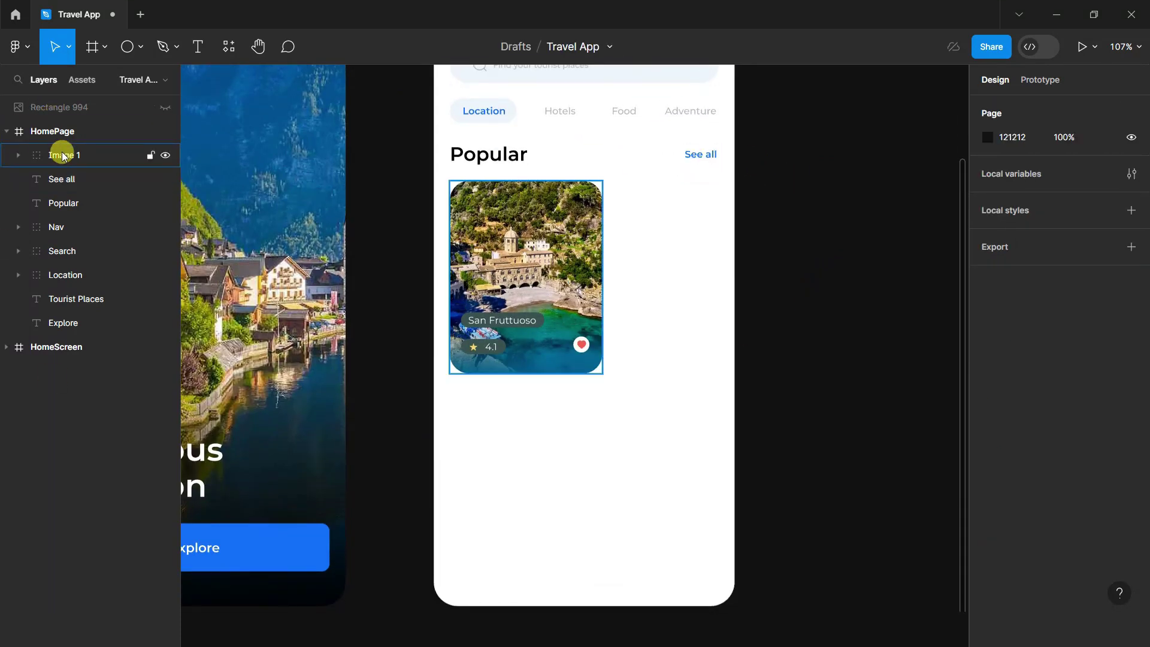
Duplicate Image 1 to its right and scale the copy up proportionally about 1.18x.
left_click(494, 263)
left_click_drag(497, 262, 673, 257)
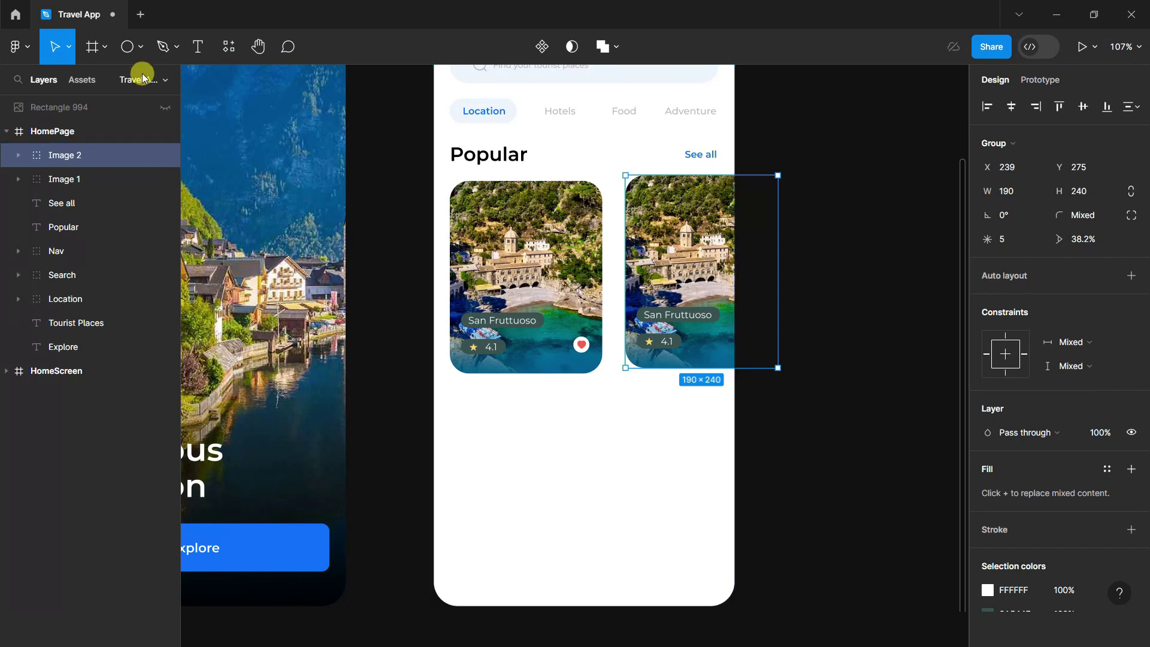
left_click(68, 46)
left_click(55, 100)
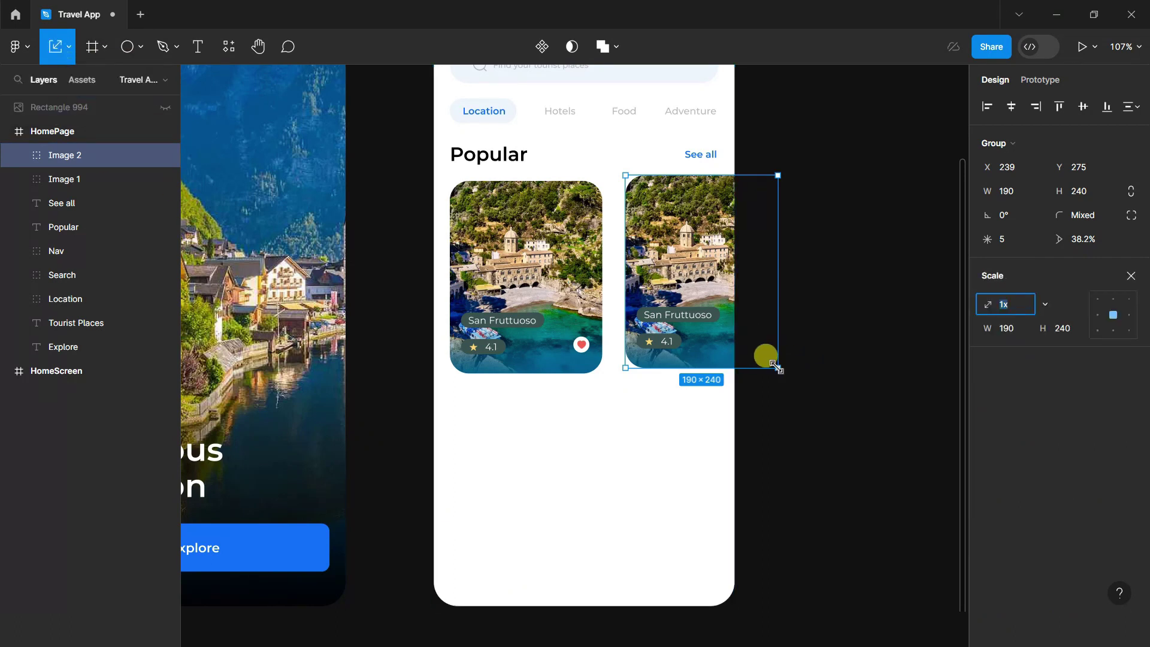
left_click_drag(774, 364, 808, 391)
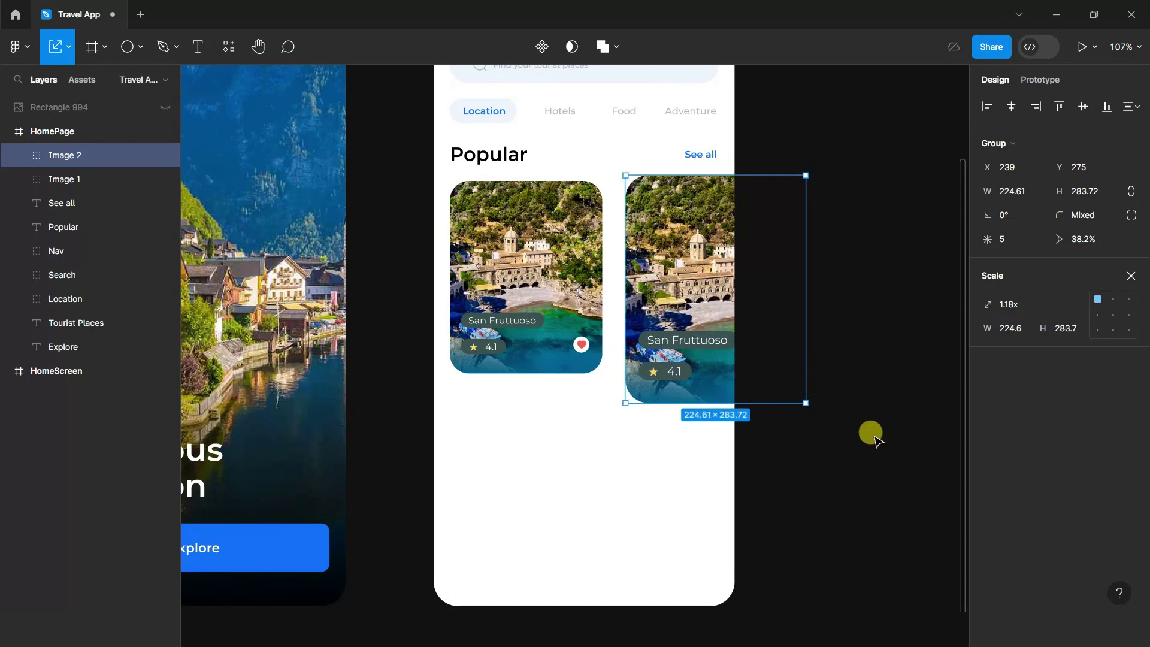
left_click(873, 440)
left_click(61, 157)
left_click(1131, 276)
Add a drop shadow to Image 2 with blue colour 196EEE.
scroll(1065, 491, "down", 3)
left_click(1130, 530)
left_click(987, 554)
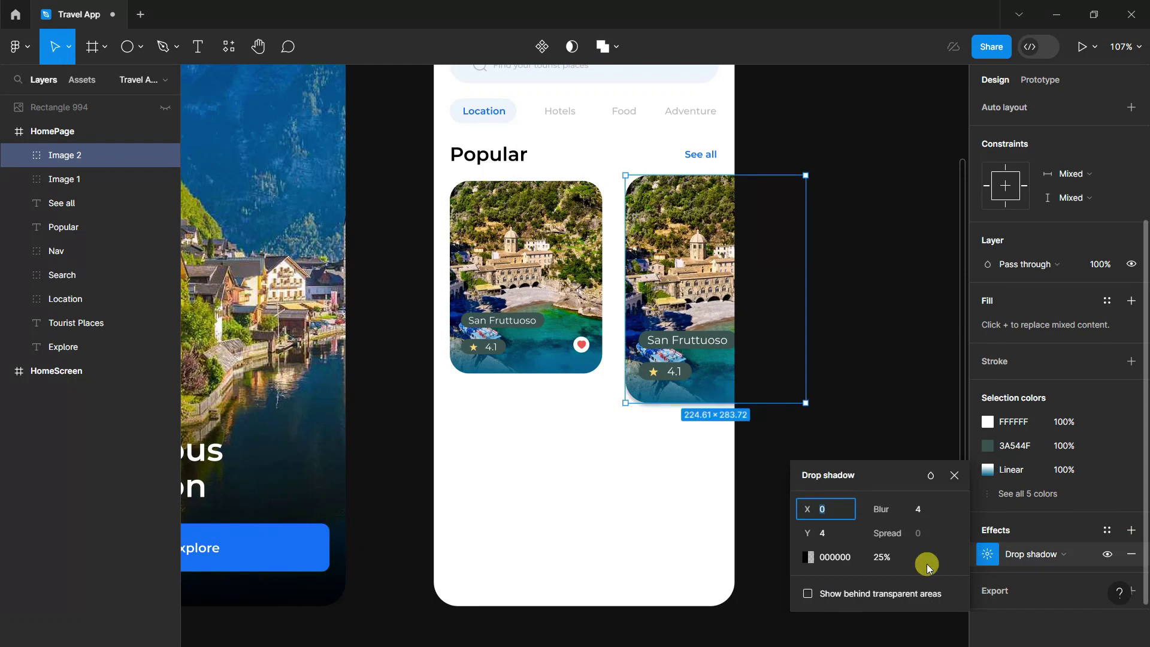
left_click(807, 563)
left_click(710, 521)
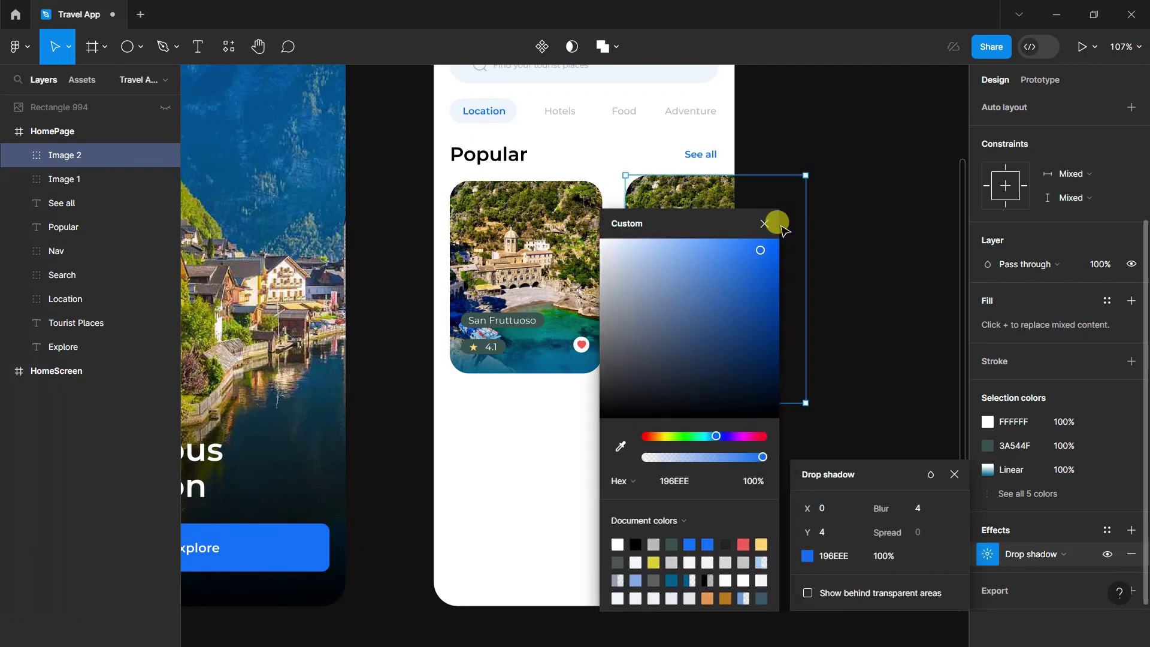
left_click(760, 222)
type("89")
key("Return")
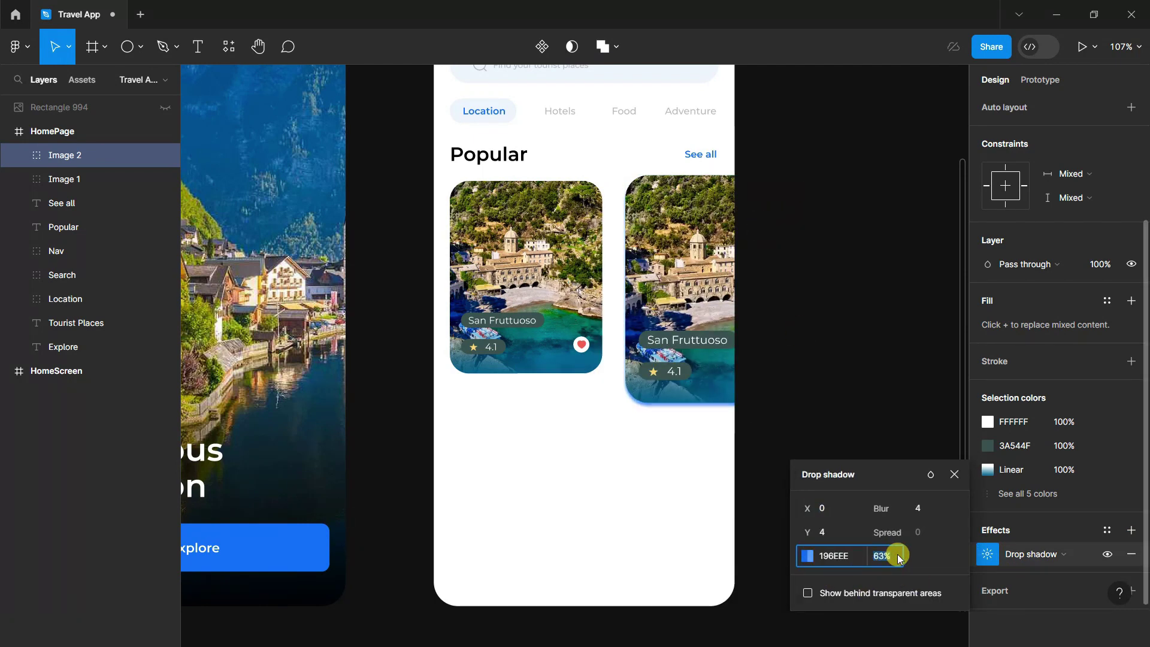
Set the shadow to X -14, Y 15, blur 13 and 18% opacity.
key("Up")
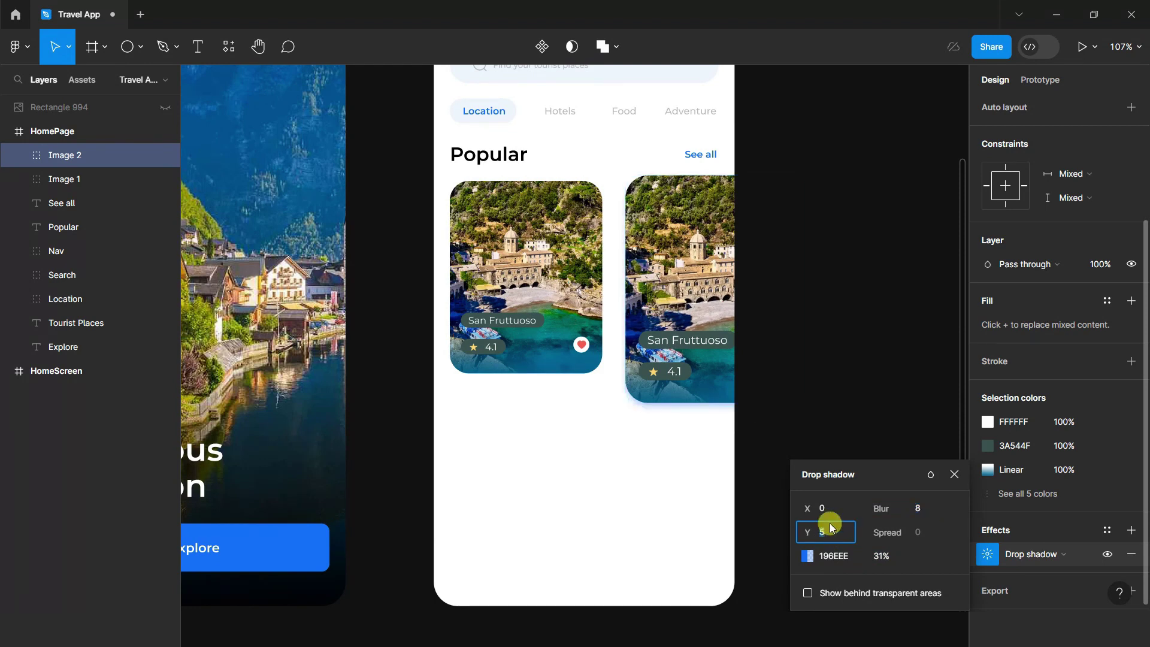
type("-14")
left_click(880, 556)
type("18")
left_click(919, 508)
type("13")
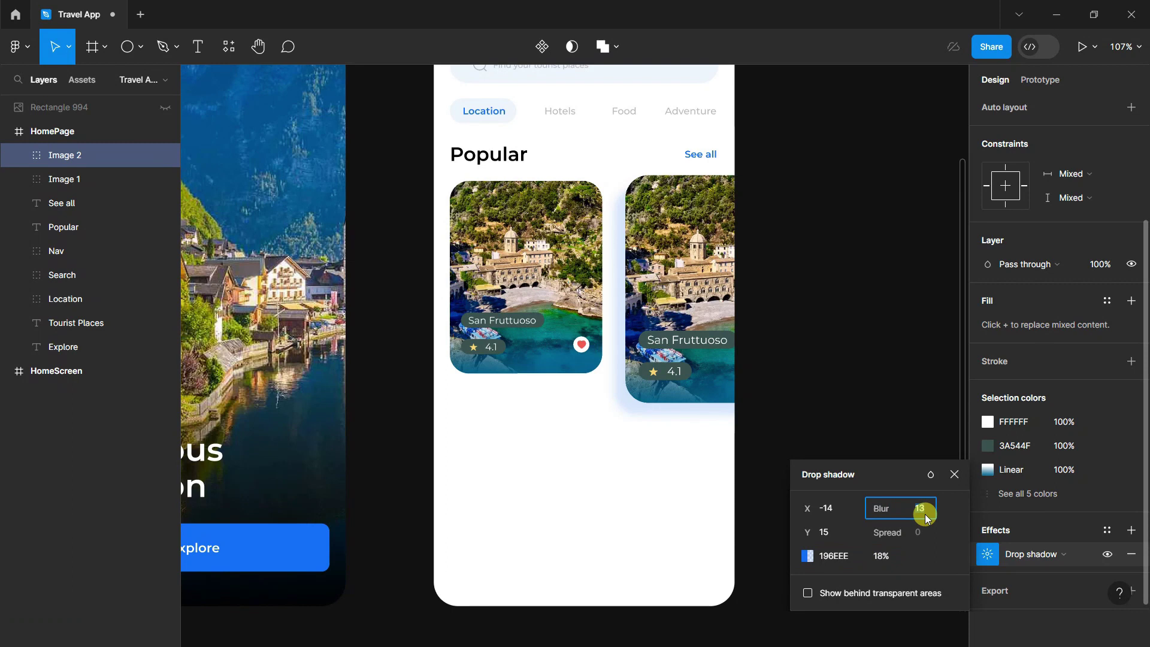
left_click(910, 410)
scroll(905, 425, "down", 2)
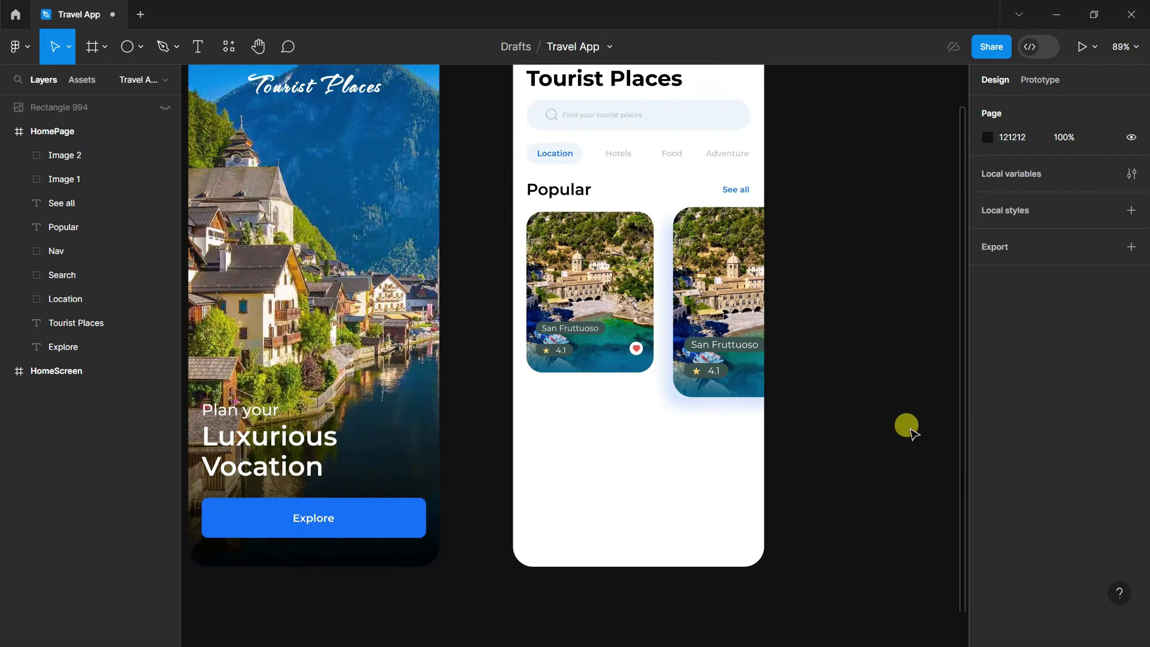
Move the lakeside castle photo (Rectangle 994) onto the second card inside its mask group.
left_click(747, 281)
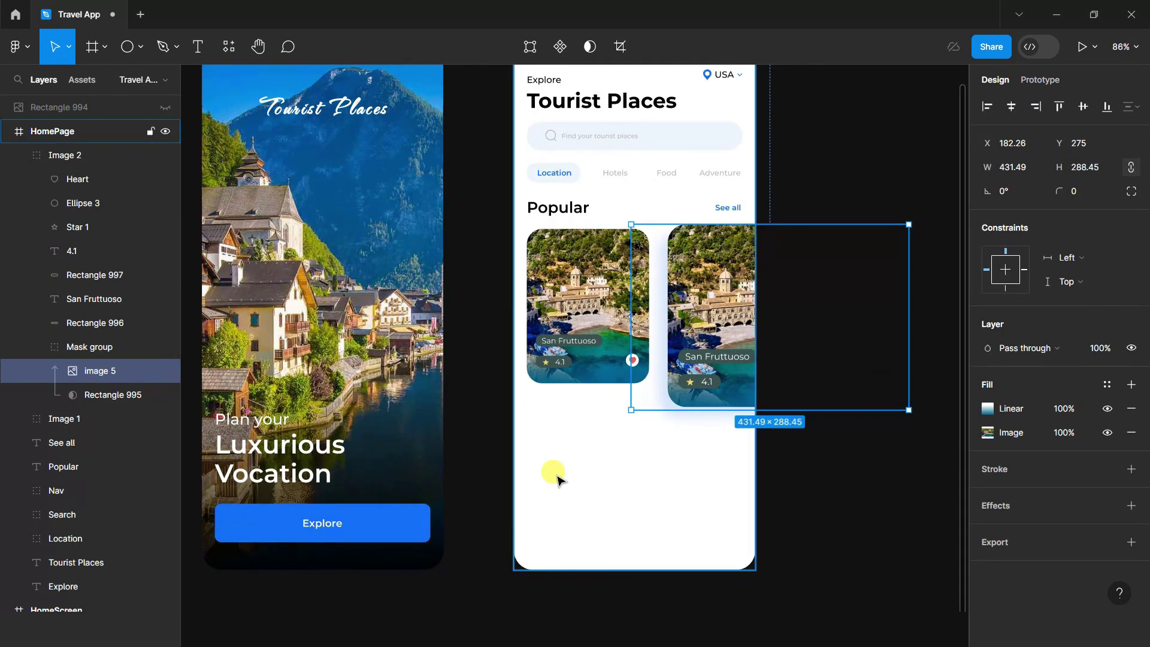
scroll(554, 474, "down", 3)
left_click(101, 108)
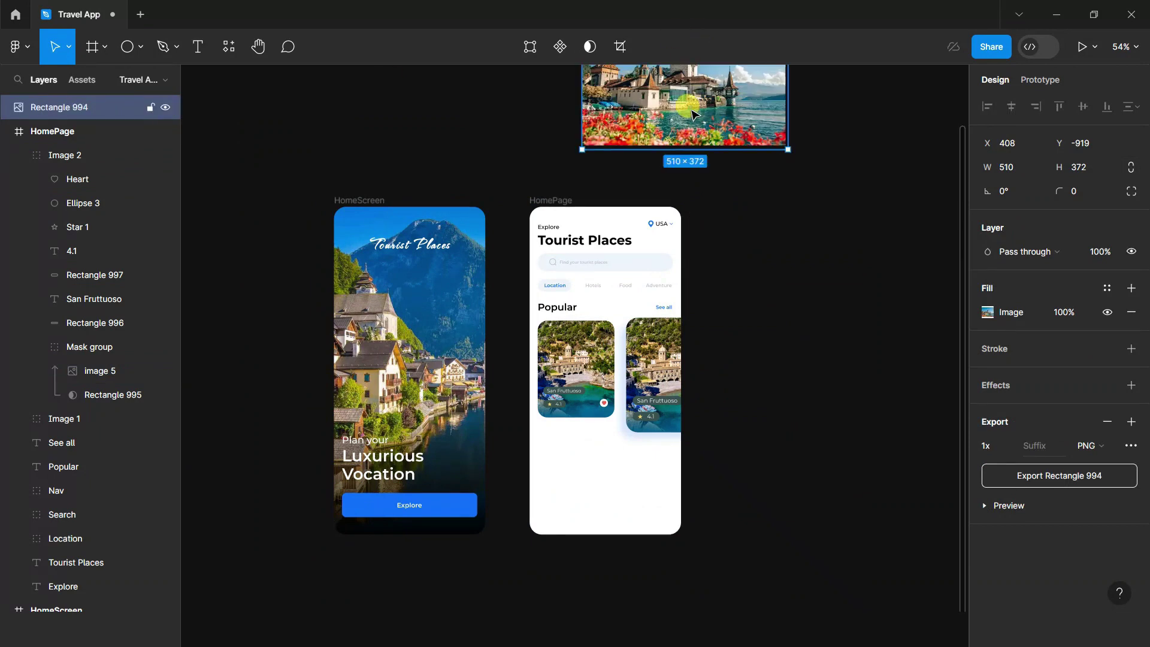
left_click_drag(692, 117, 688, 413)
left_click_drag(71, 107, 90, 358)
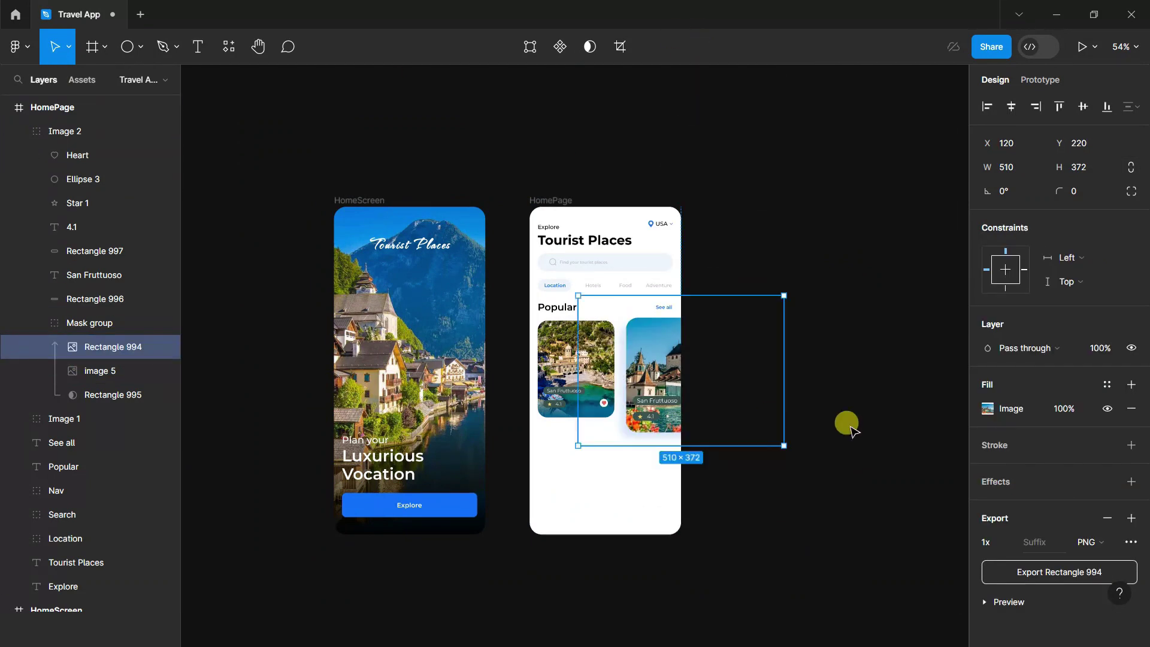
left_click(837, 385)
scroll(841, 375, "up", 3)
scroll(602, 346, "up", 5)
scroll(919, 378, "down", 2)
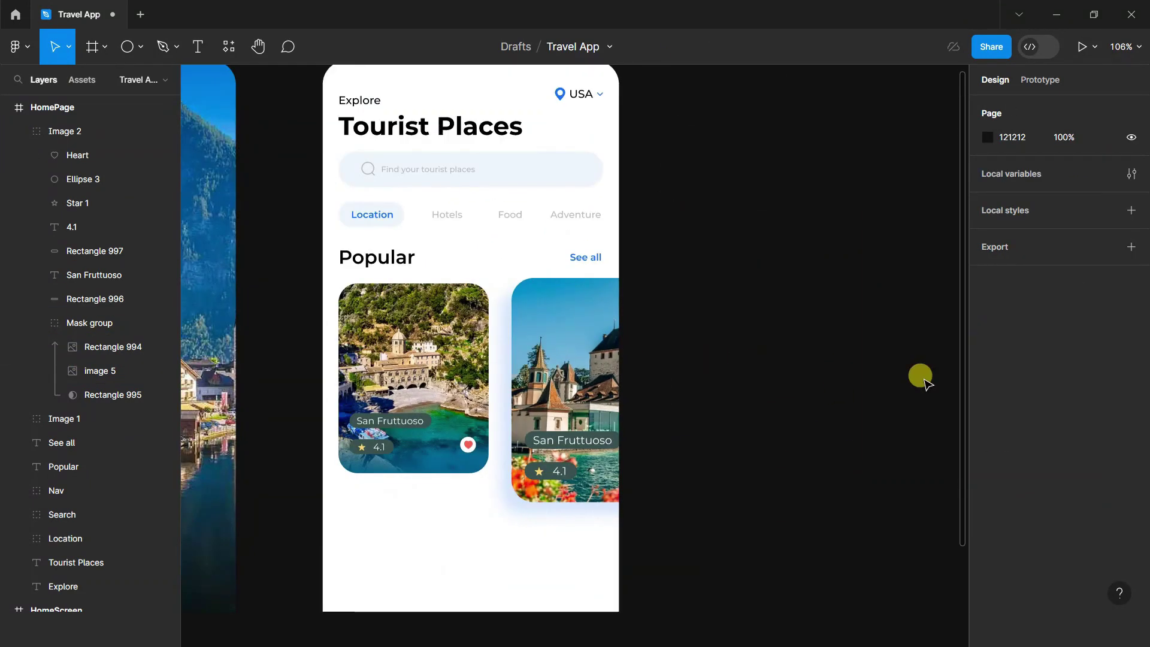
scroll(910, 378, "down", 1)
Rename the second Popular card's title from San Fruttuoso to Alley Palace.
left_click(37, 322)
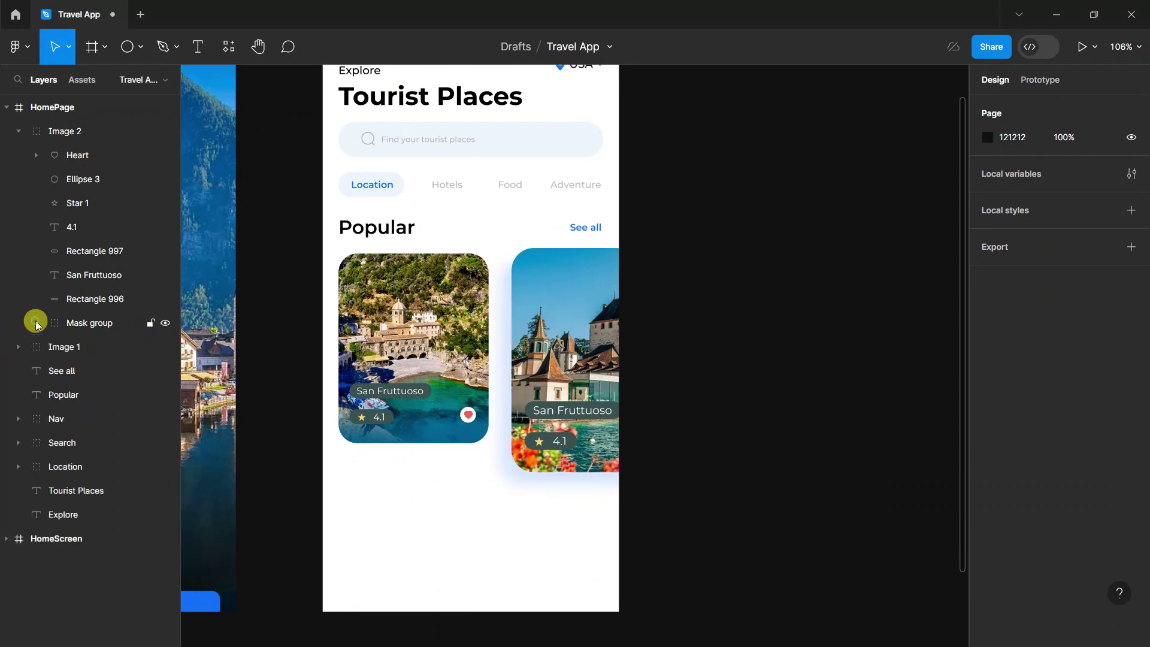
double_click(569, 411)
scroll(545, 419, "up", 3)
scroll(539, 428, "up", 2)
left_click(200, 53)
left_click(488, 424)
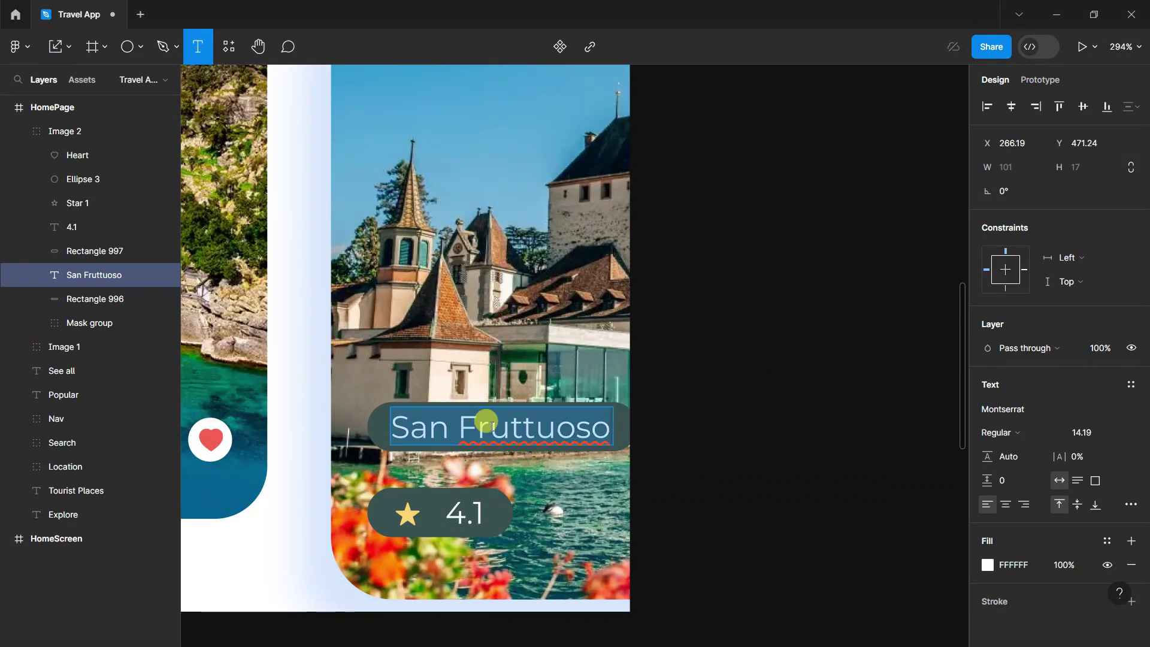
type("Alley Palace")
left_click(56, 46)
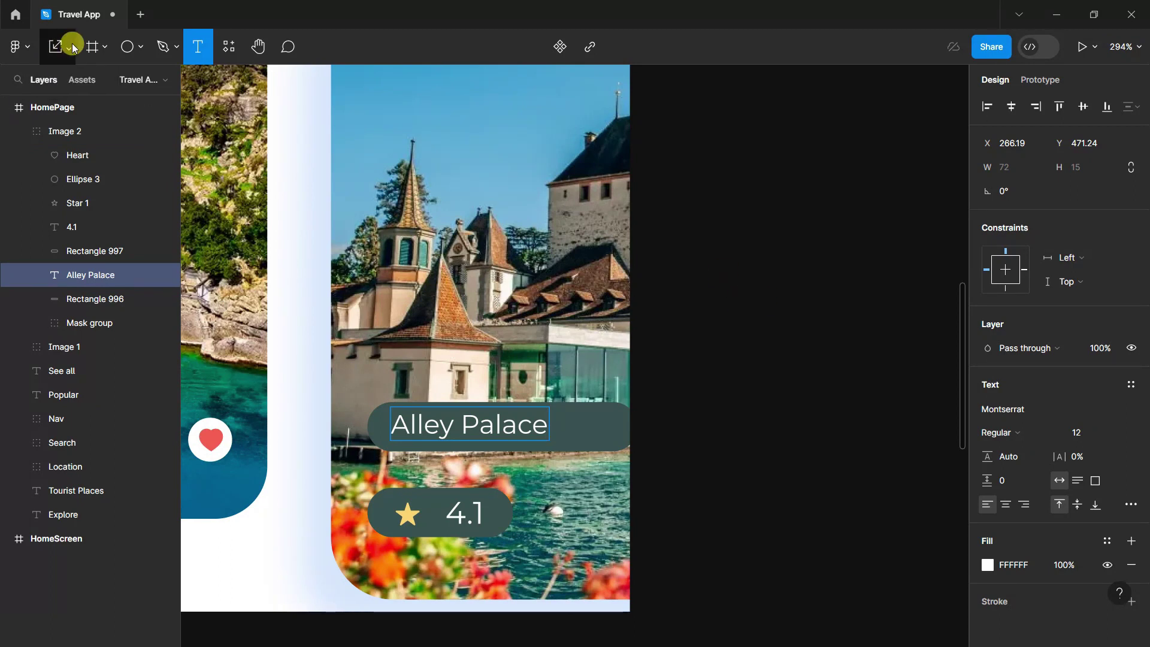
Change the second card's rating from 4.1 to 4.5.
left_click(586, 421)
key("Escape")
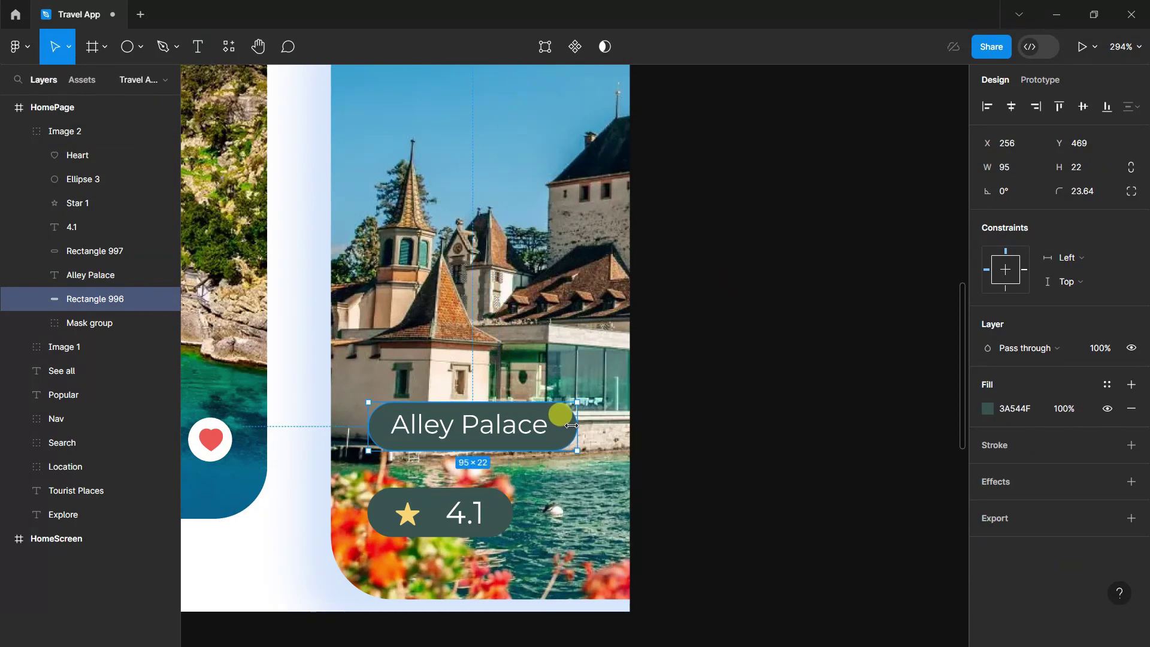
key("t")
left_click(479, 506)
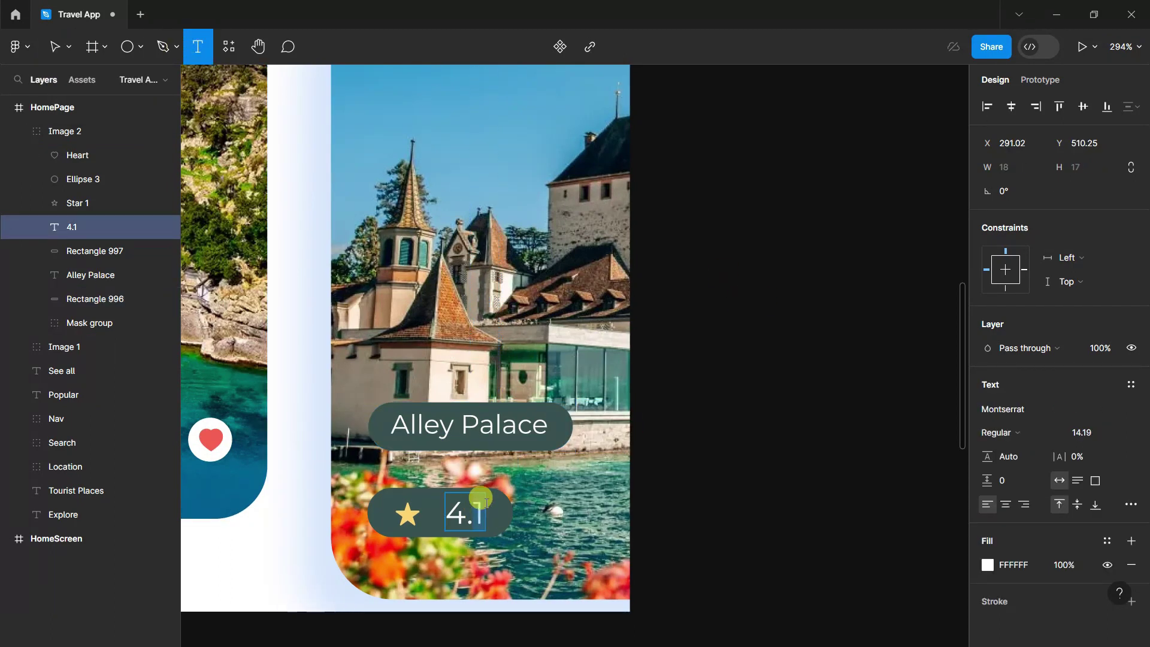
type("4.5")
left_click(55, 46)
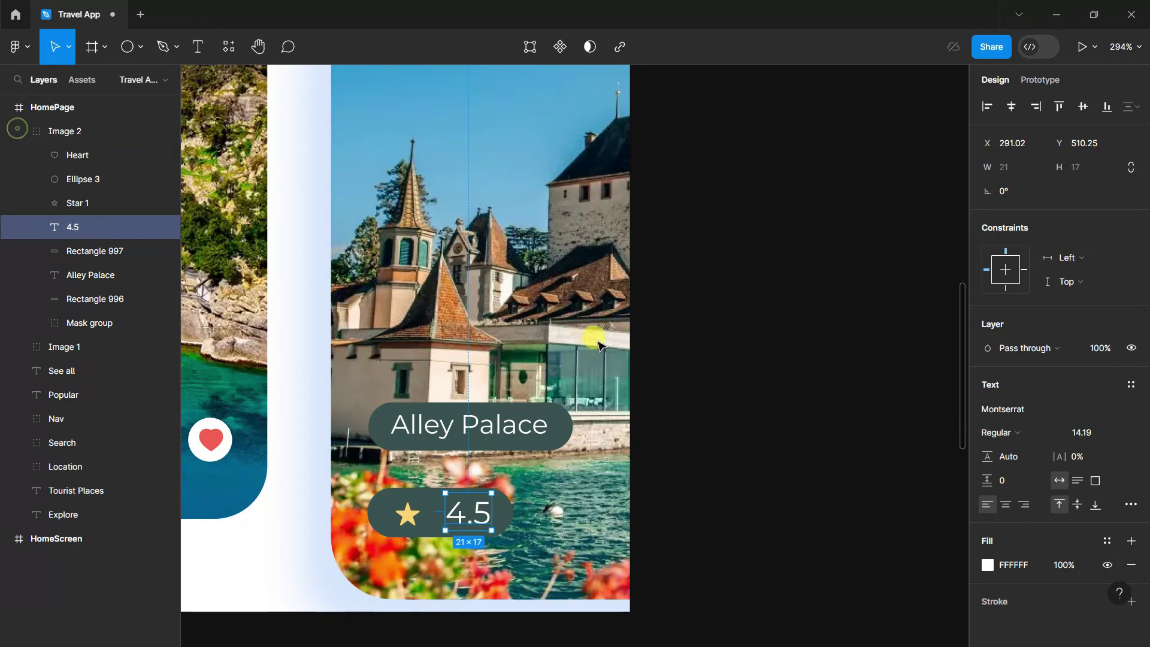
scroll(718, 539, "down", 5)
scroll(712, 465, "down", 2)
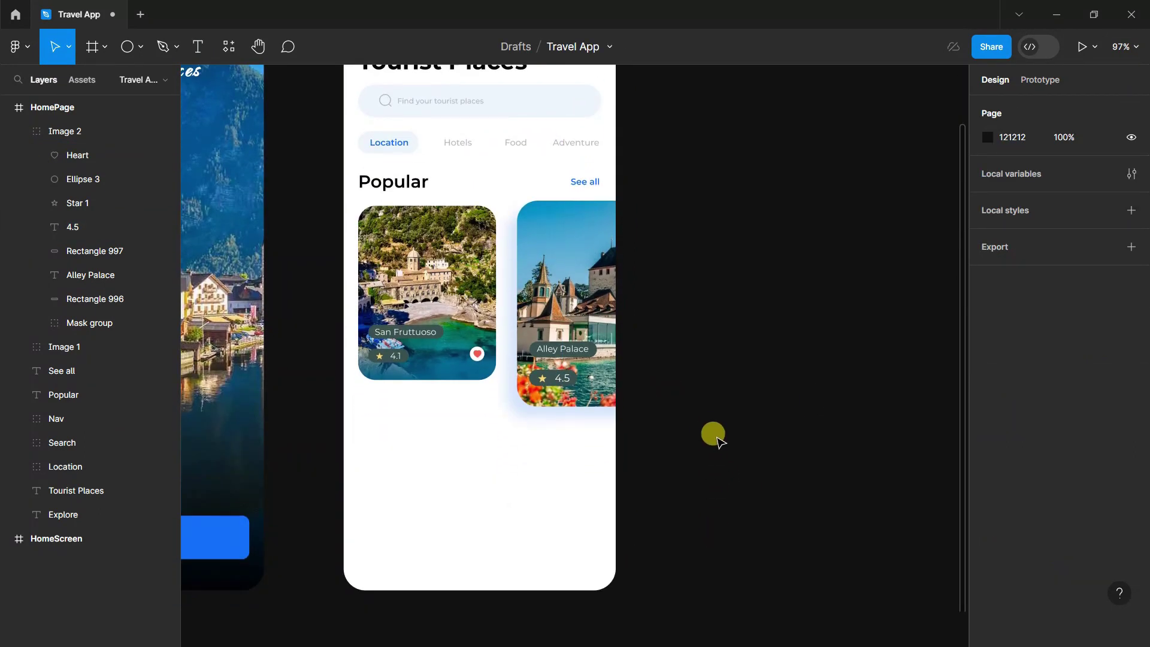
scroll(784, 461, "down", 1)
scroll(793, 470, "down", 1)
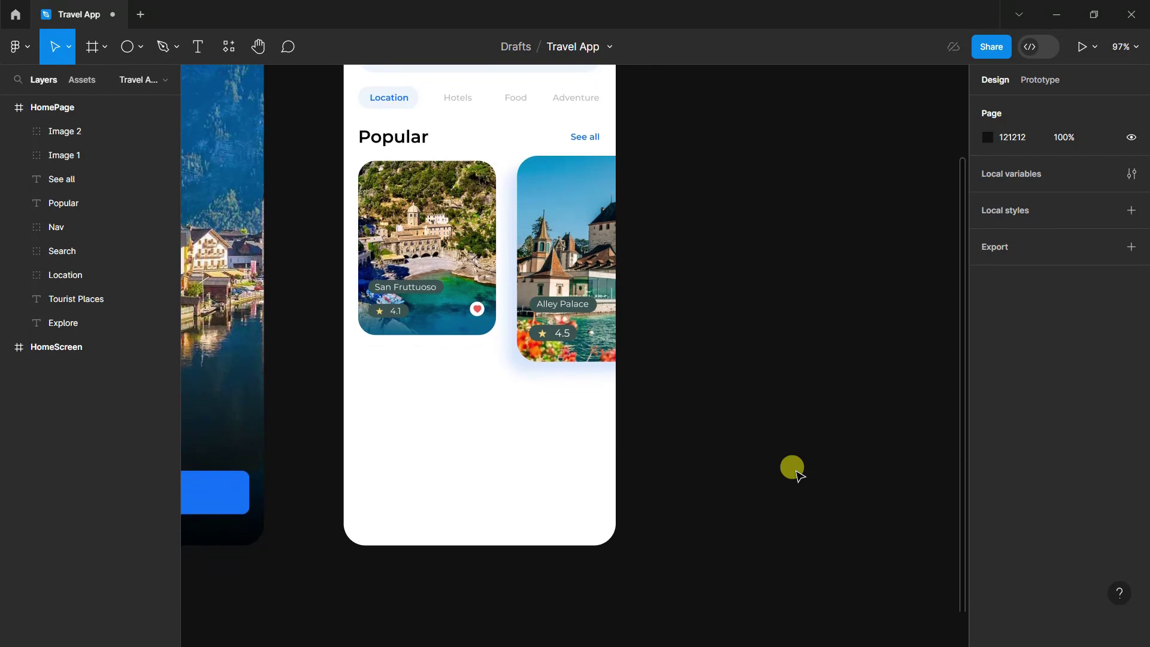
scroll(797, 473, "down", 1)
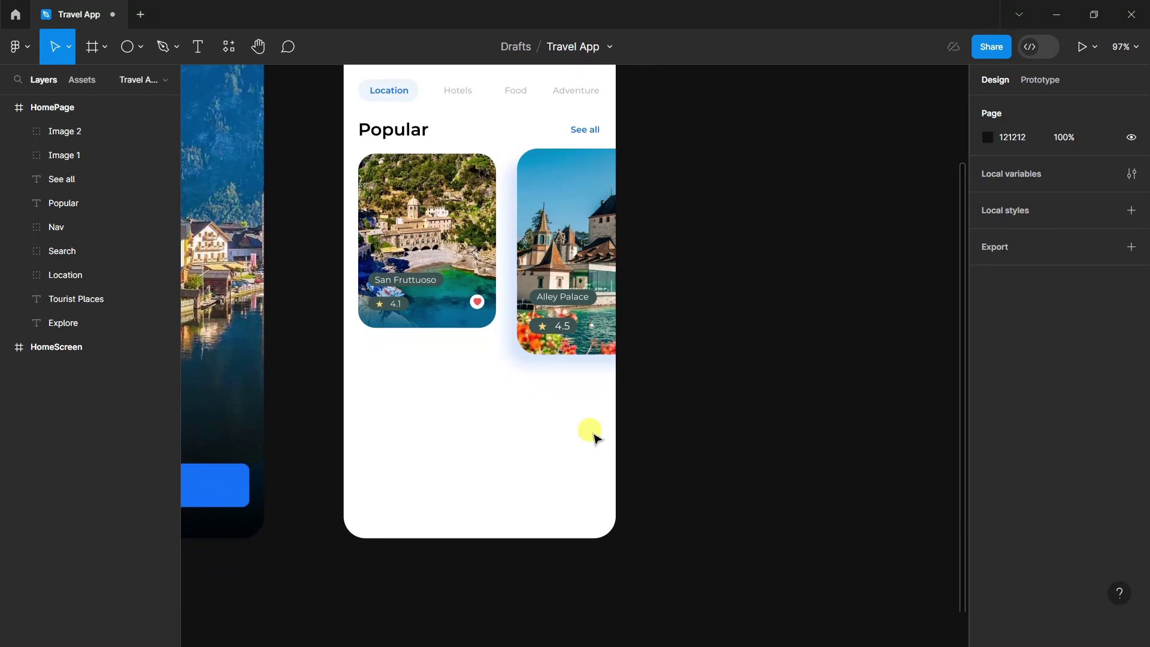
scroll(593, 434, "up", 1)
Group the Popular heading and both cards into a group named Popular.
left_click(63, 203)
double_click(66, 204)
key("Return")
left_click(10, 131, "shift")
key("ctrl+g")
double_click(60, 131)
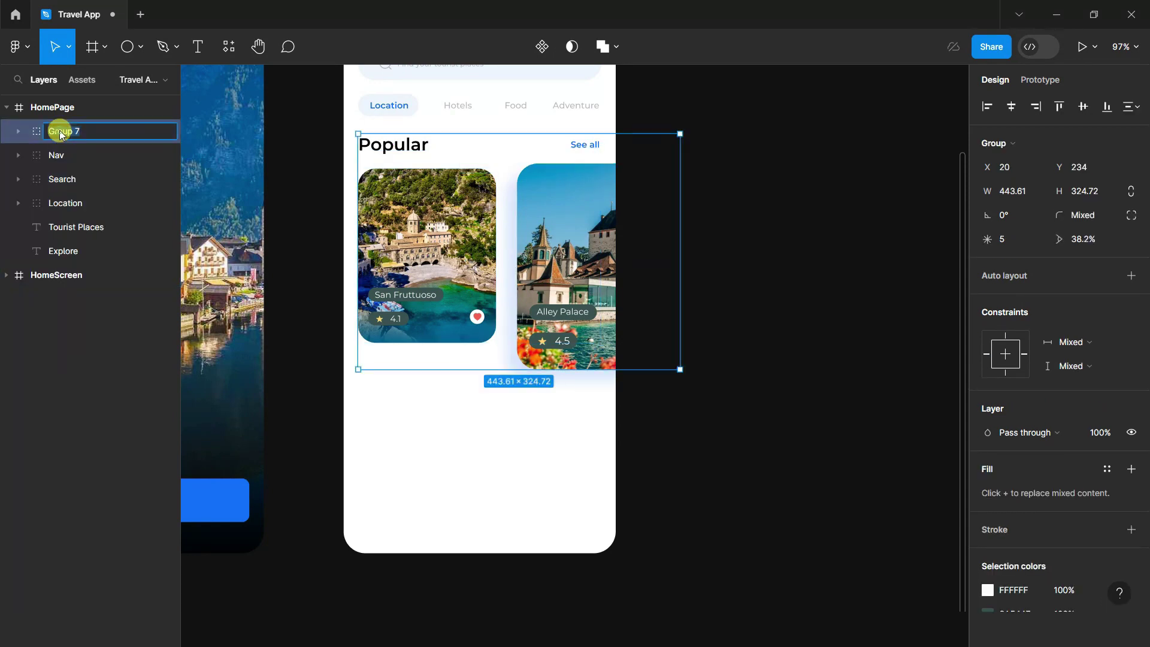
key("Escape")
scroll(776, 442, "up", 2)
scroll(308, 539, "up", 3)
Add a Montserrat SemiBold 24 'Recommended' heading below the cards, aligned left.
left_click(198, 46)
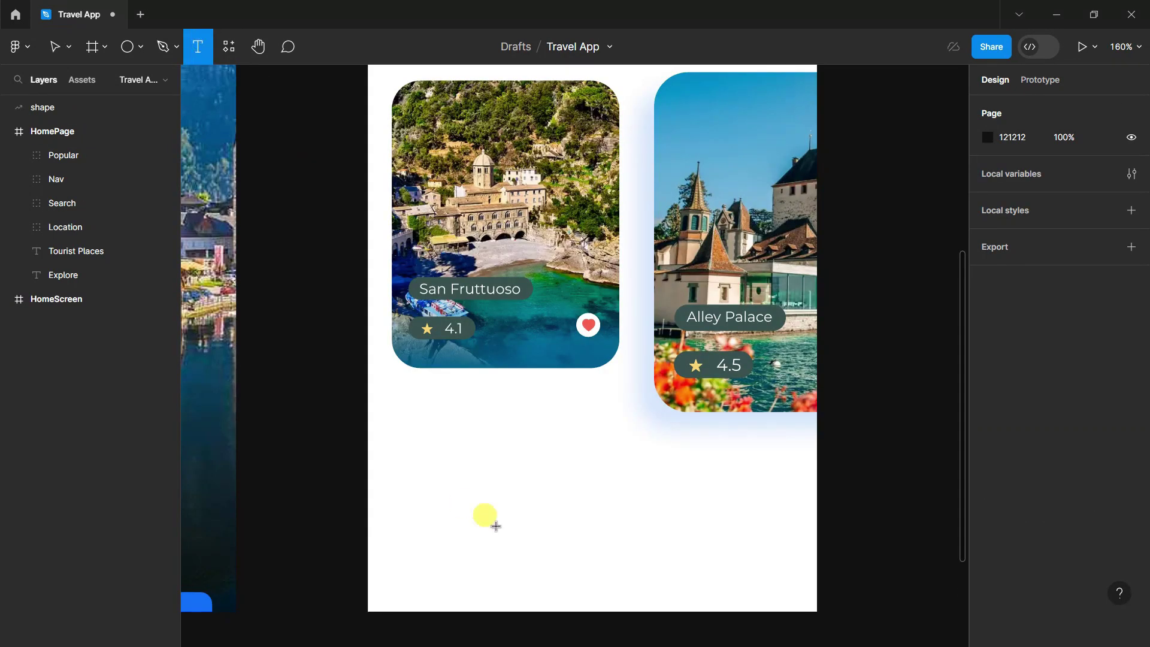
scroll(484, 296, "up", 5)
scroll(321, 278, "down", 2)
left_click(310, 283)
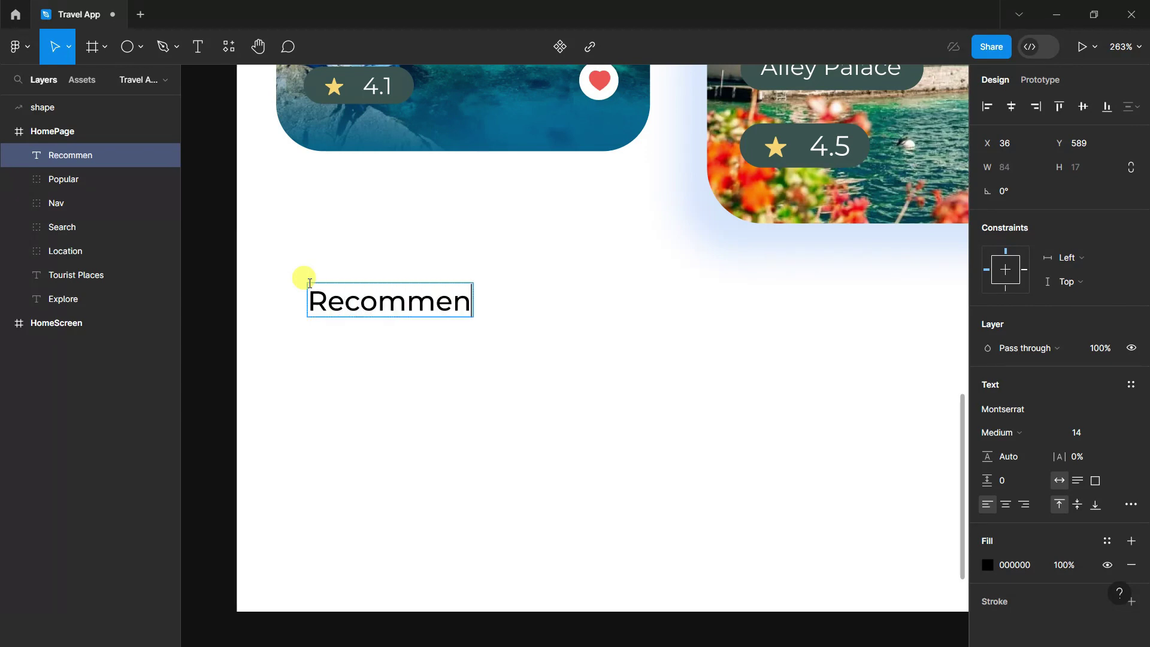
key("ctrl+a")
left_click(1107, 433)
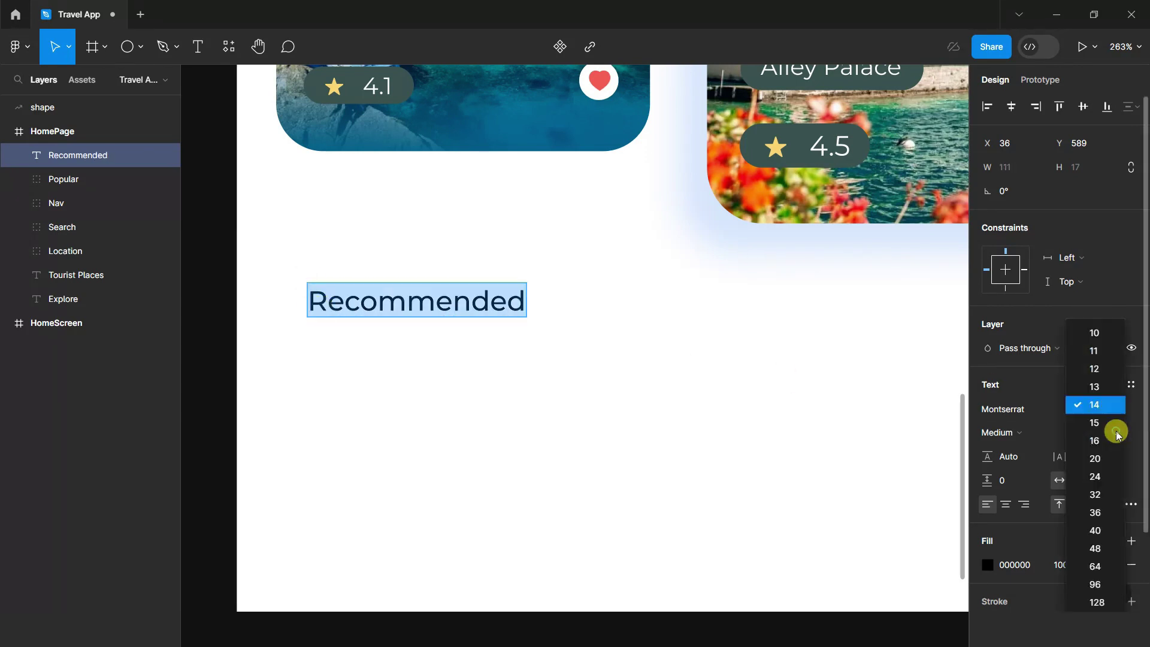
left_click(1100, 470)
left_click(1012, 432)
left_click(1040, 368)
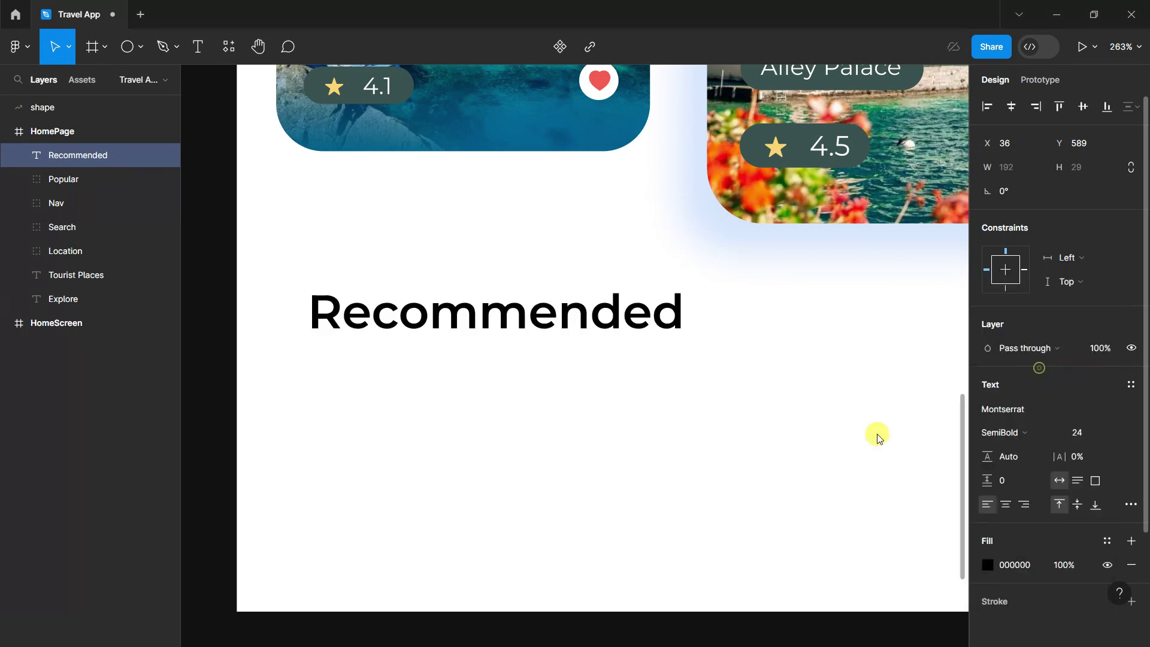
scroll(462, 435, "down", 5)
left_click_drag(500, 406, 477, 396)
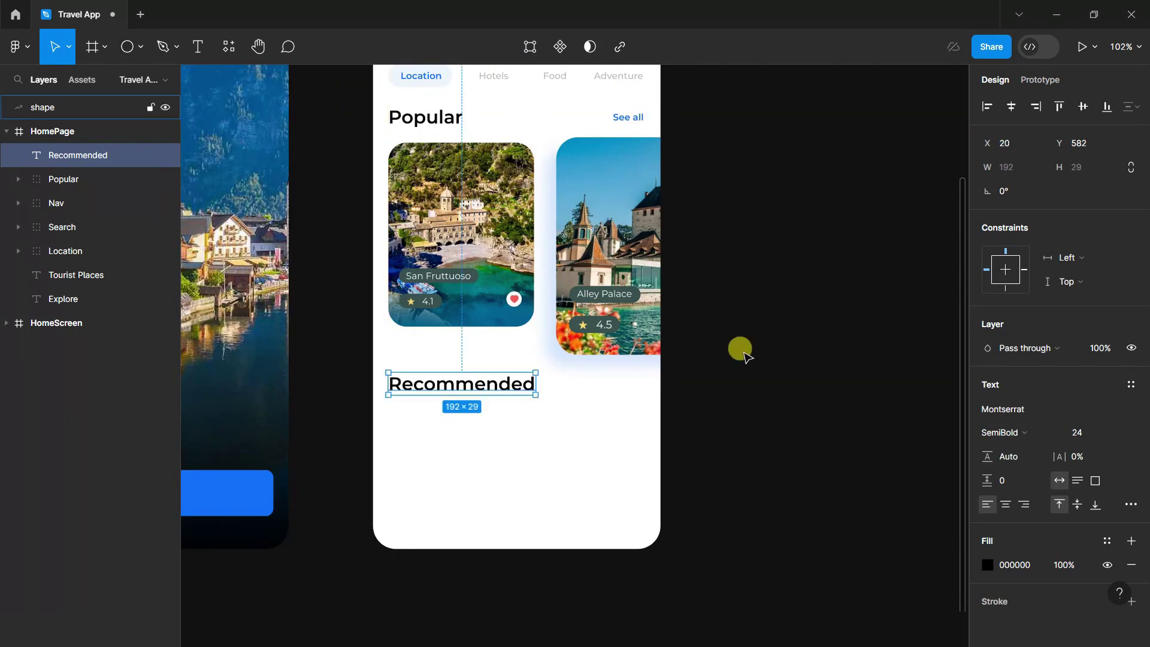
left_click(739, 349)
Draw a 158×142 card rectangle with radius 10 corners below the Recommended heading.
left_click(140, 47)
left_click(102, 83)
scroll(547, 383, "down", 2)
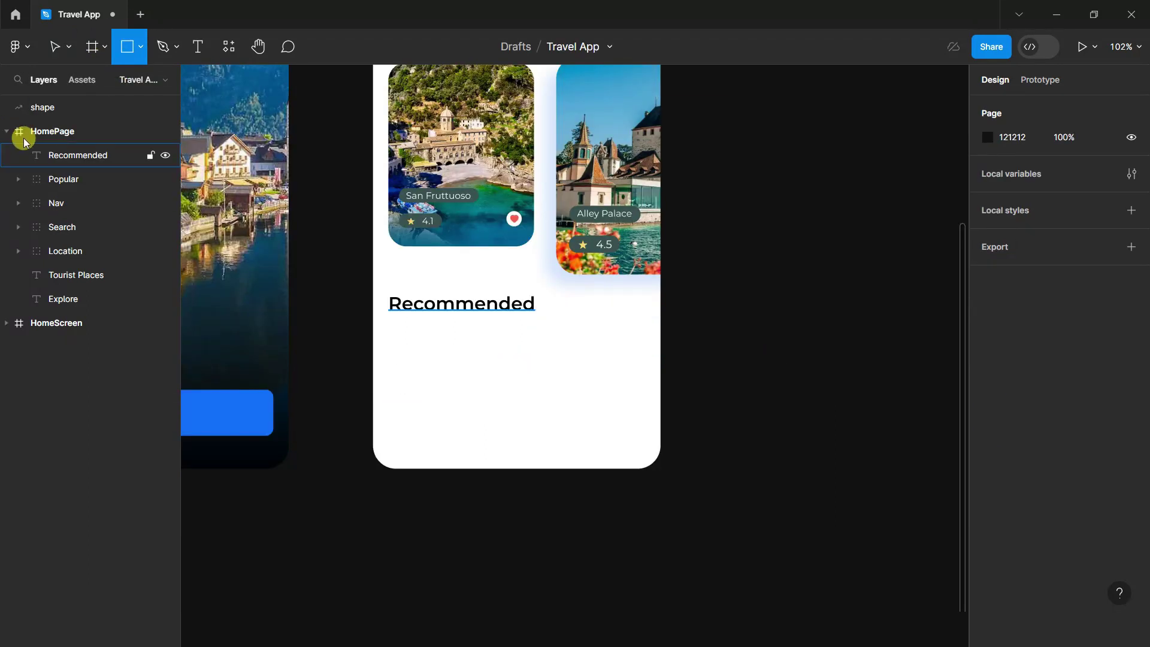
left_click(24, 132)
left_click(1131, 336)
scroll(449, 288, "down", 2)
scroll(320, 239, "up", 5)
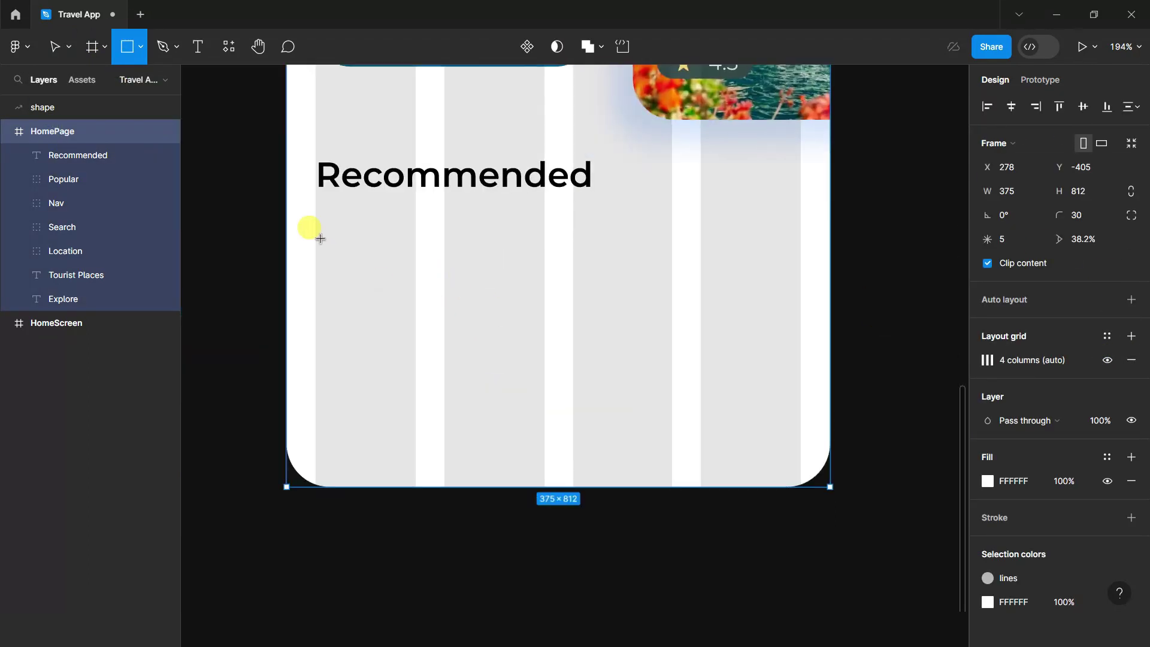
mouse_move(316, 237)
left_mouse_down()
mouse_move(545, 397)
mouse_move(544, 443)
left_mouse_up()
scroll(443, 279, "up", 2)
left_click_drag(573, 234, 563, 247)
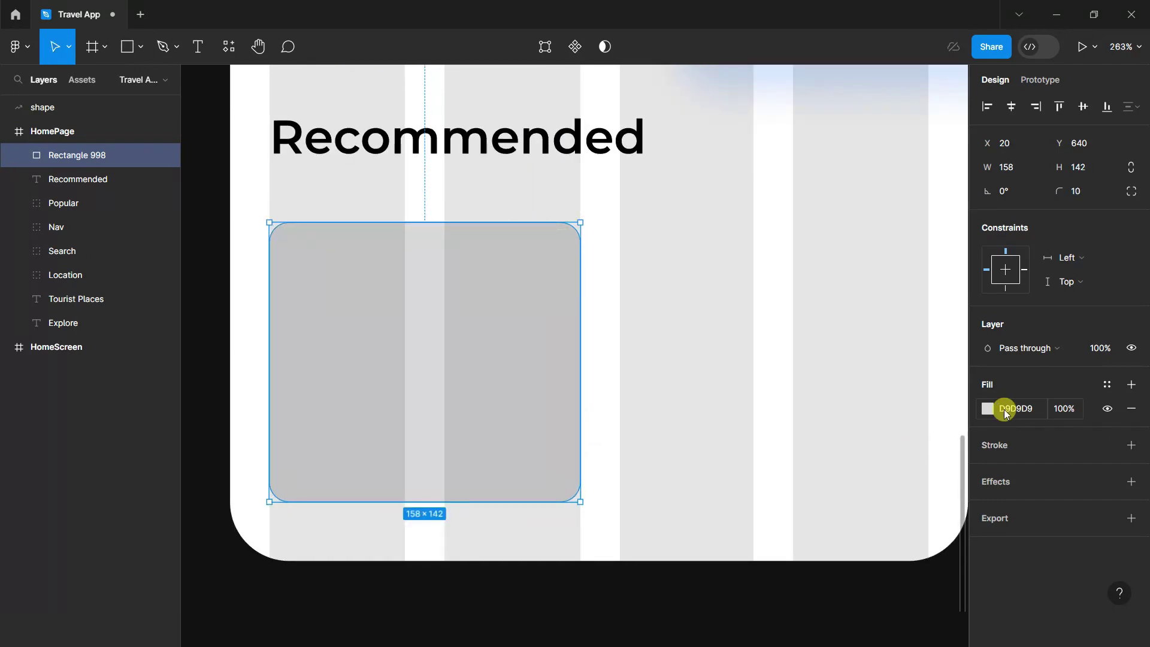
left_click(46, 128)
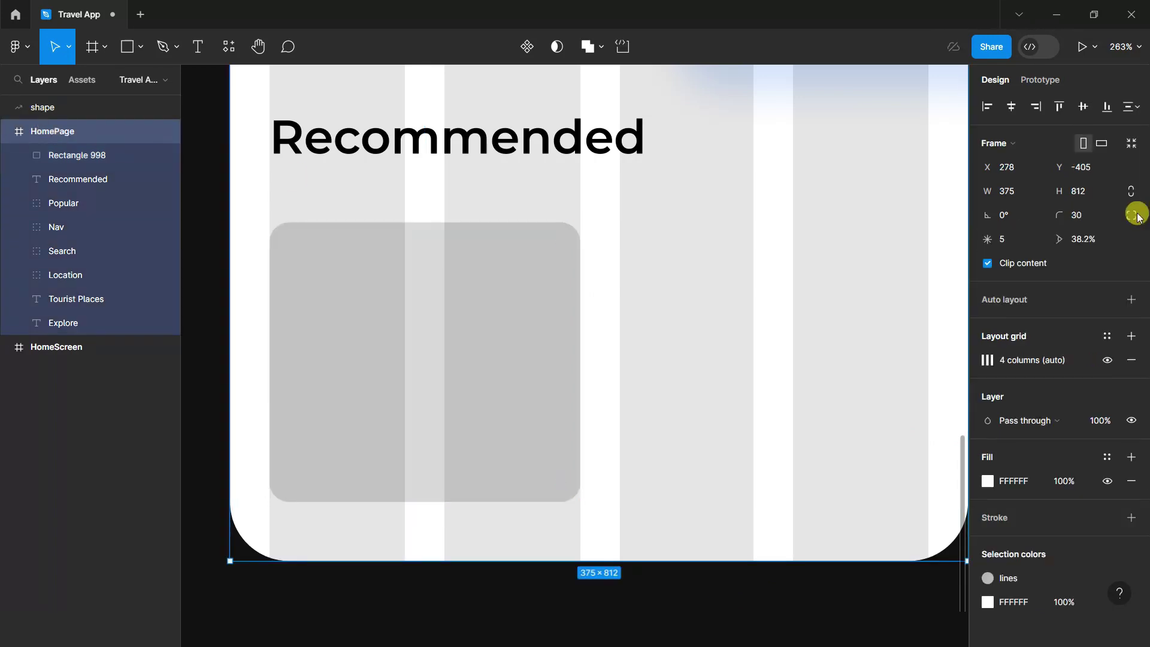
left_click(1106, 360)
left_click(539, 299)
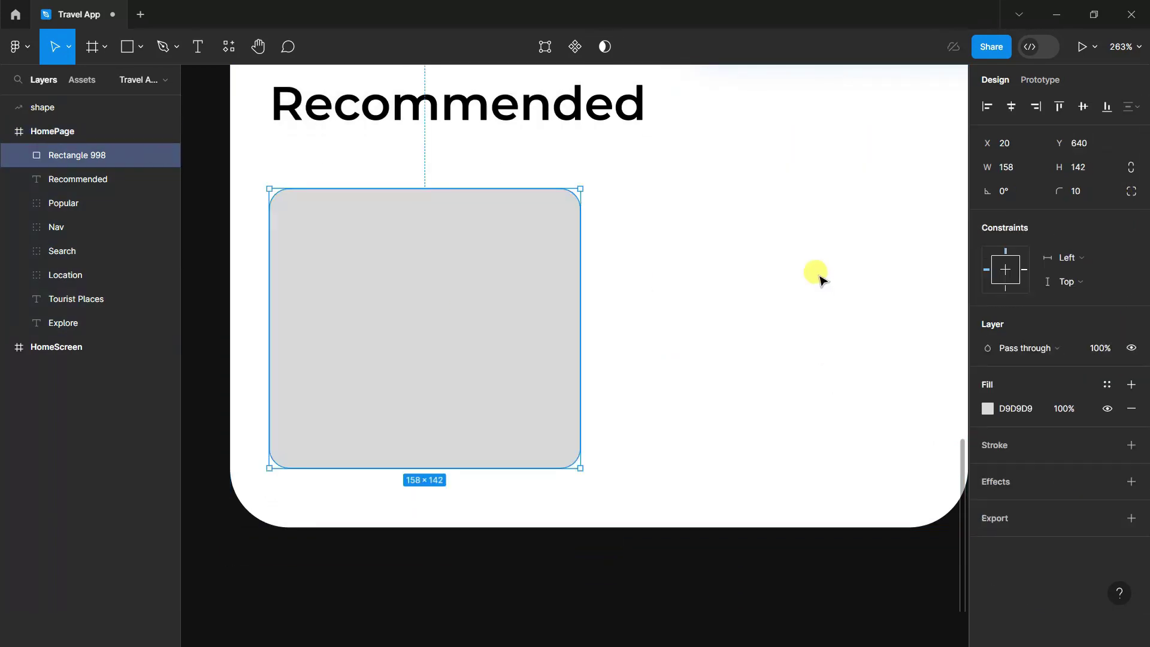
scroll(838, 288, "down", 2)
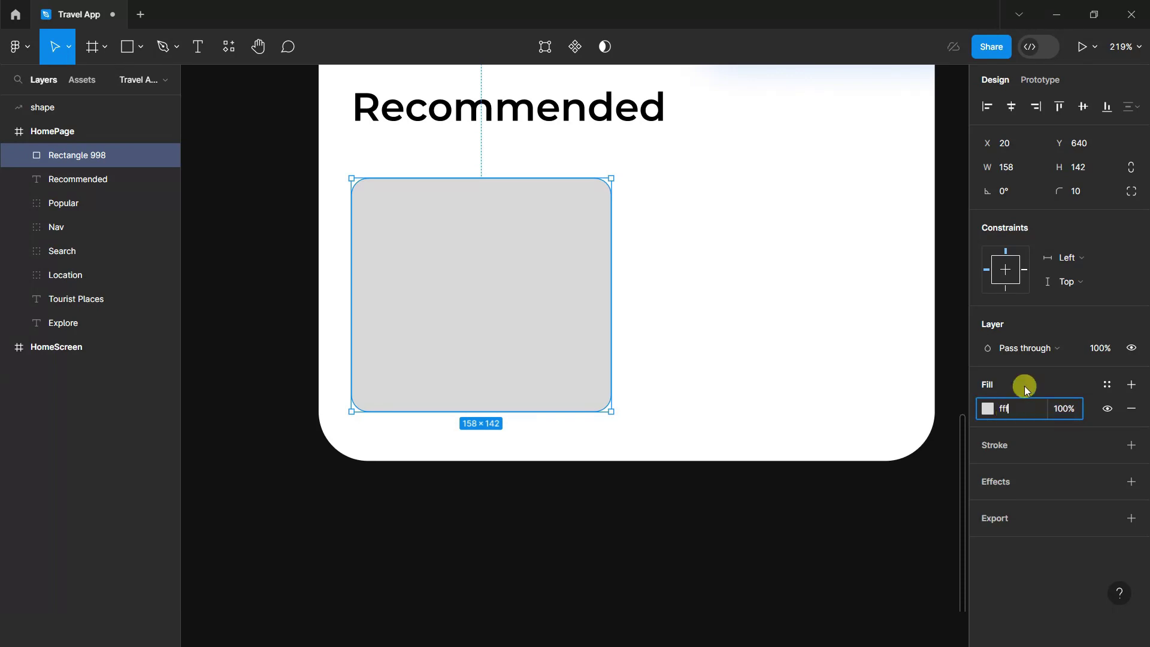
Give the card a white FFFFFF fill and a drop shadow: X 0, Y 0, blur 14, 7% opacity.
left_click(1026, 383)
left_click(1132, 482)
left_click(988, 506)
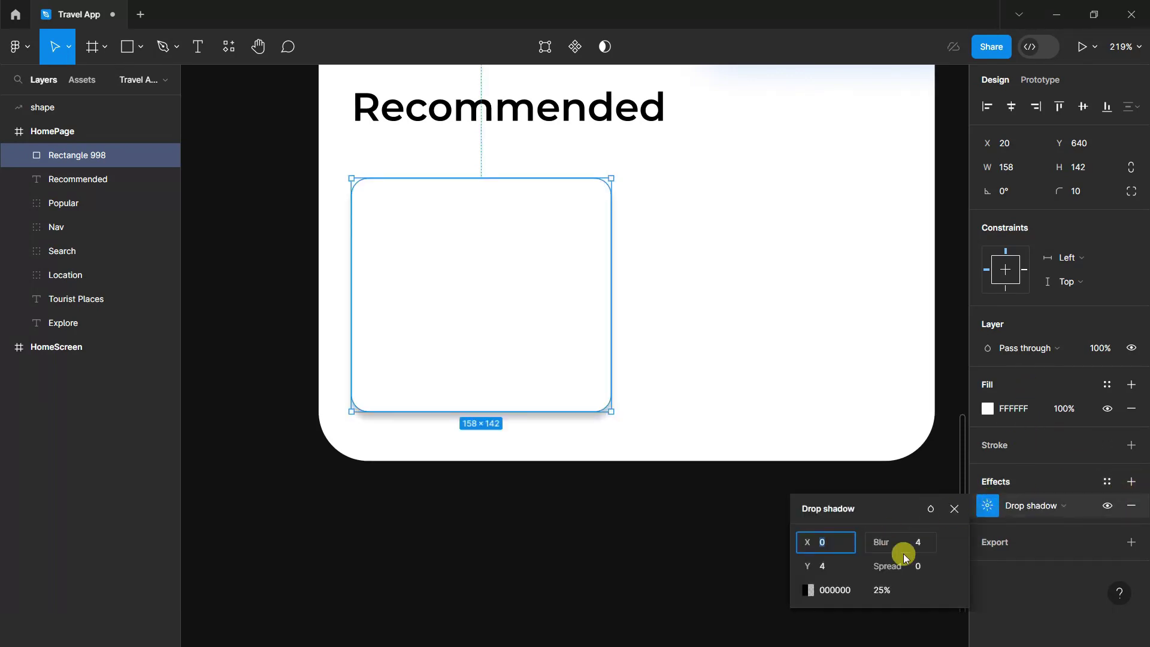
type("17")
left_click(922, 547)
type("14")
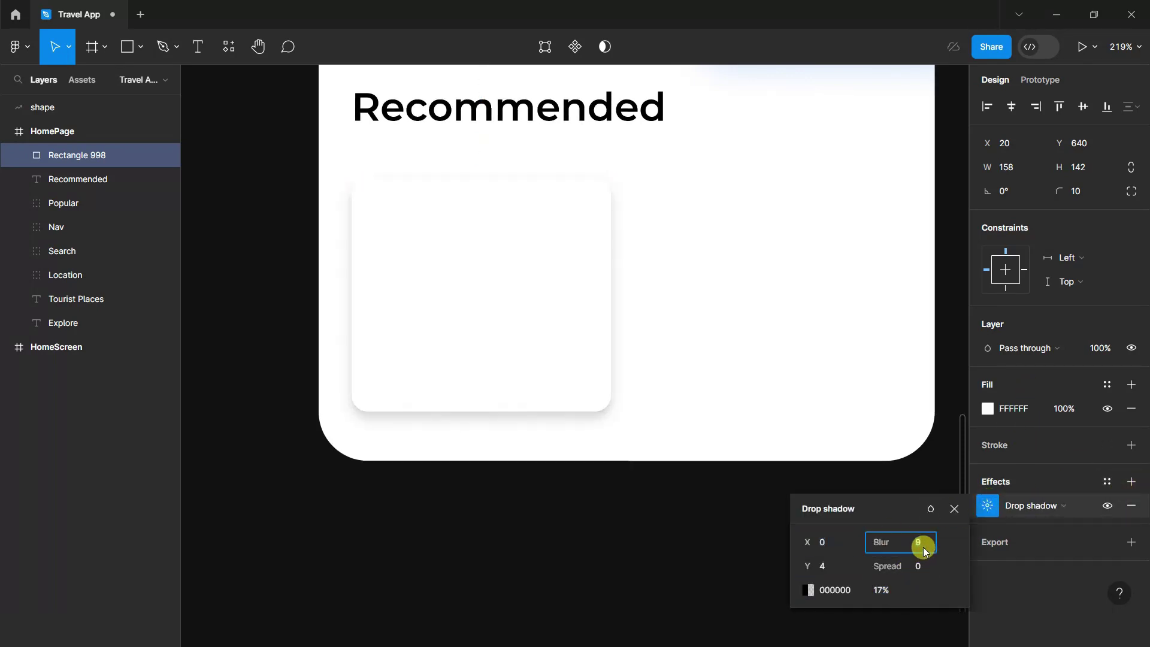
left_click(830, 566)
type("0")
key("Return")
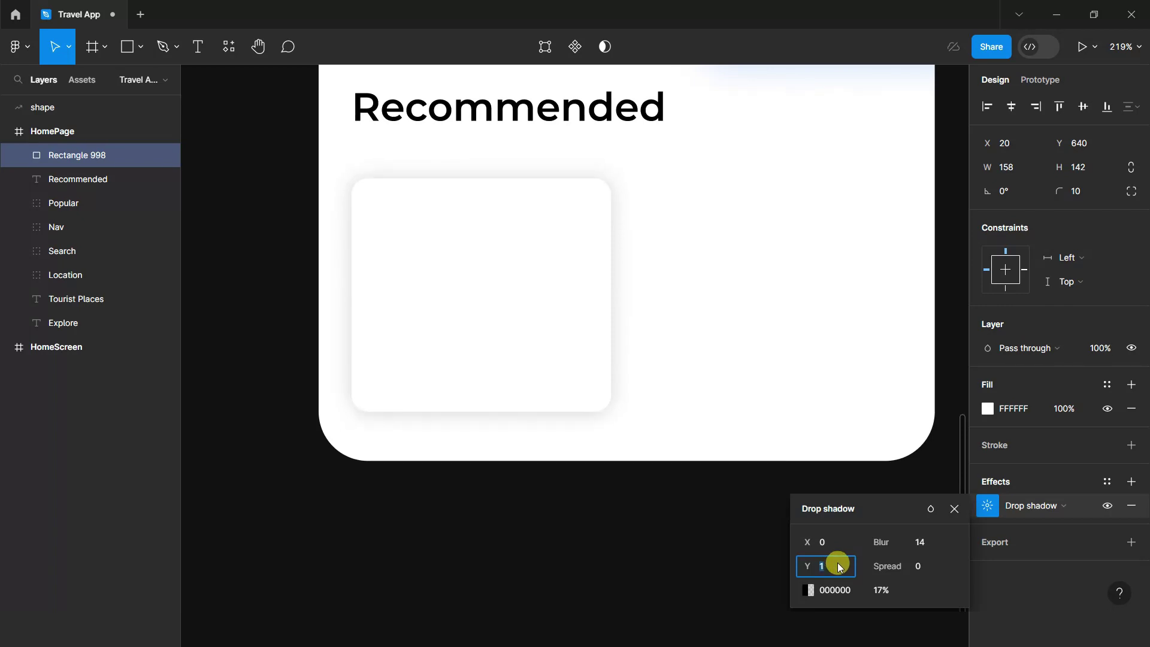
left_click(886, 592)
type("7")
key("Return")
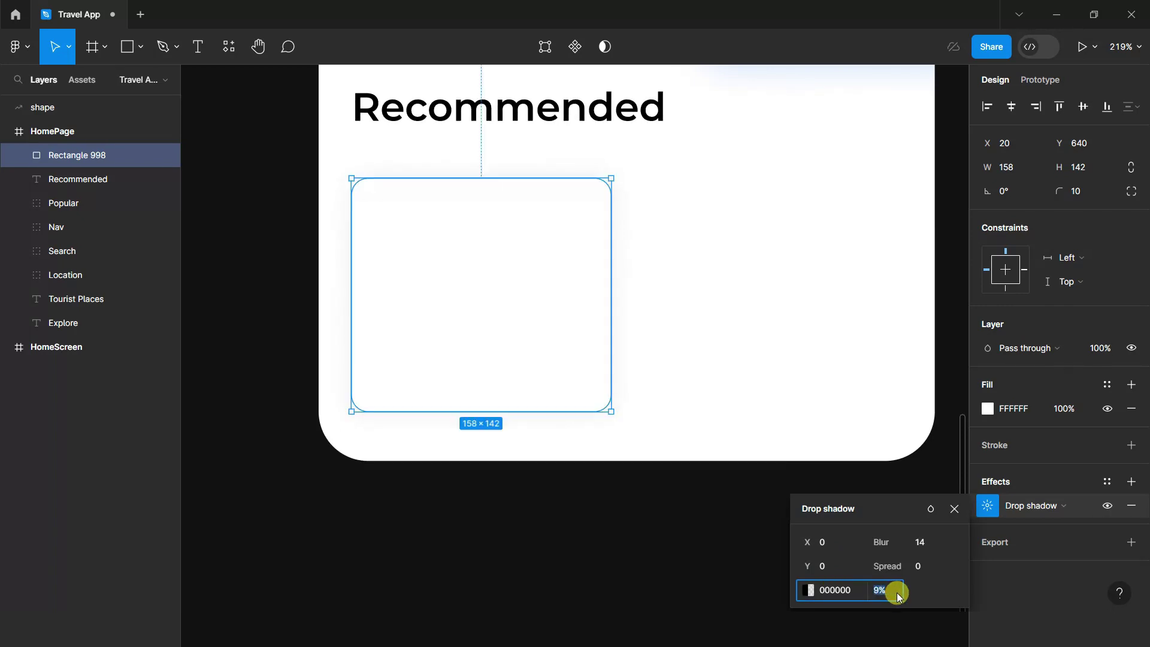
left_click(954, 508)
left_click(267, 137)
Duplicate the card into a shadowless 140×83 inner rectangle filled with the Colosseum image.
left_click_drag(64, 154, 63, 150)
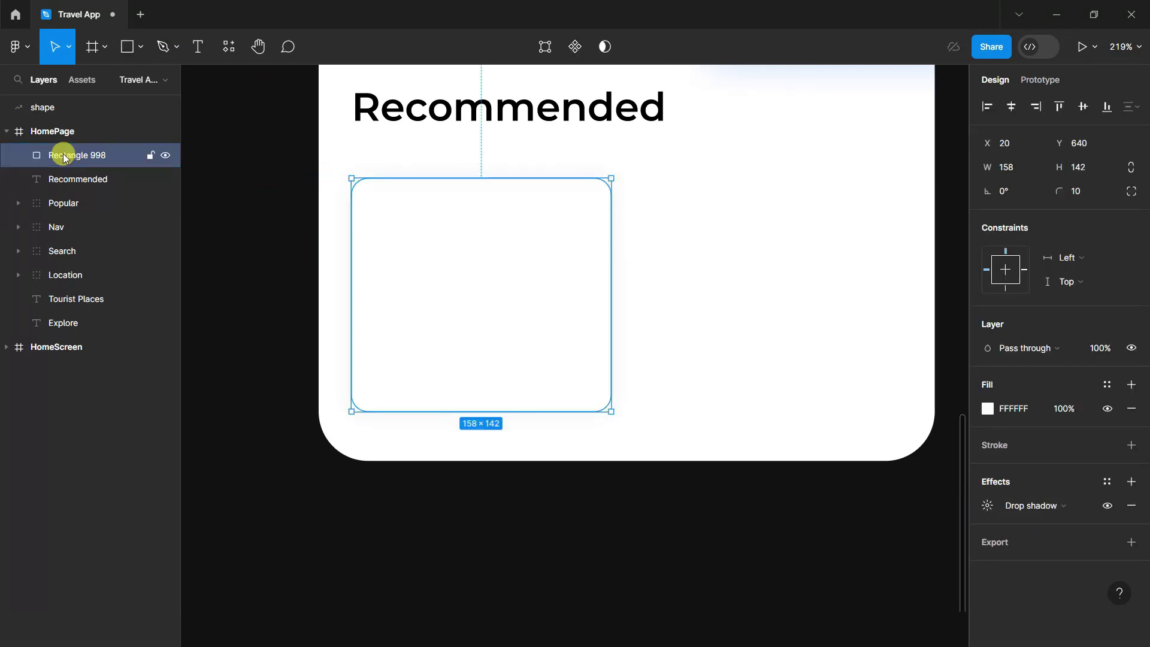
key("ctrl+d")
left_click_drag(493, 411, 502, 332)
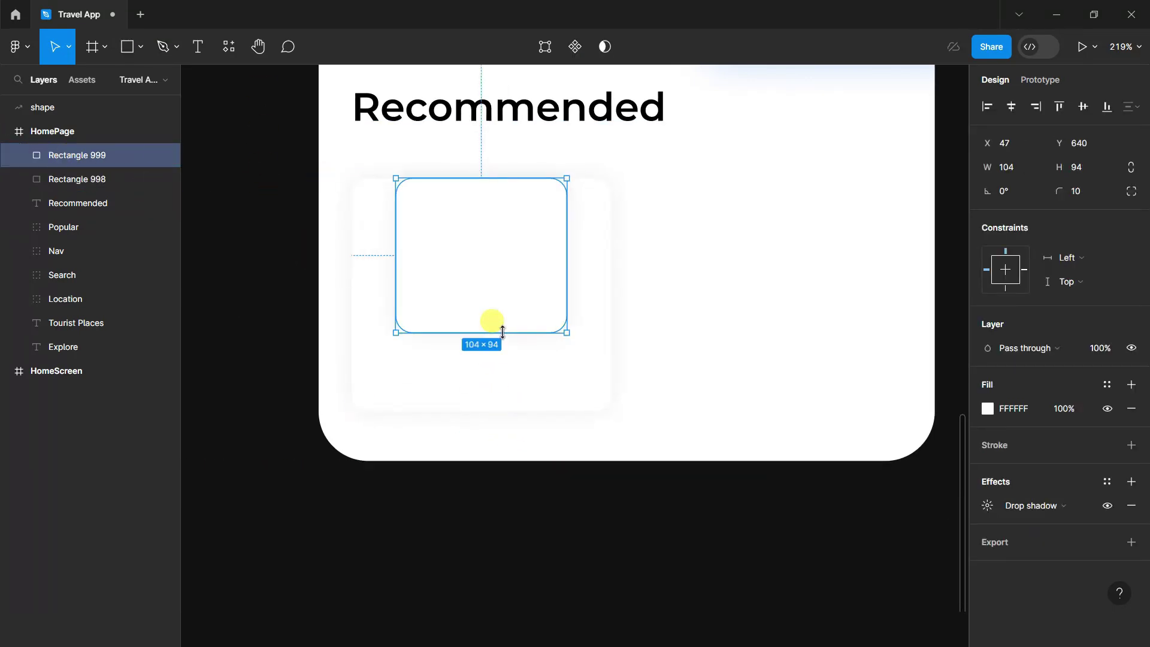
left_click_drag(493, 189, 492, 207)
left_click_drag(396, 252, 365, 257)
left_click_drag(569, 251, 596, 258)
left_click_drag(467, 292, 469, 291)
left_click(1132, 505)
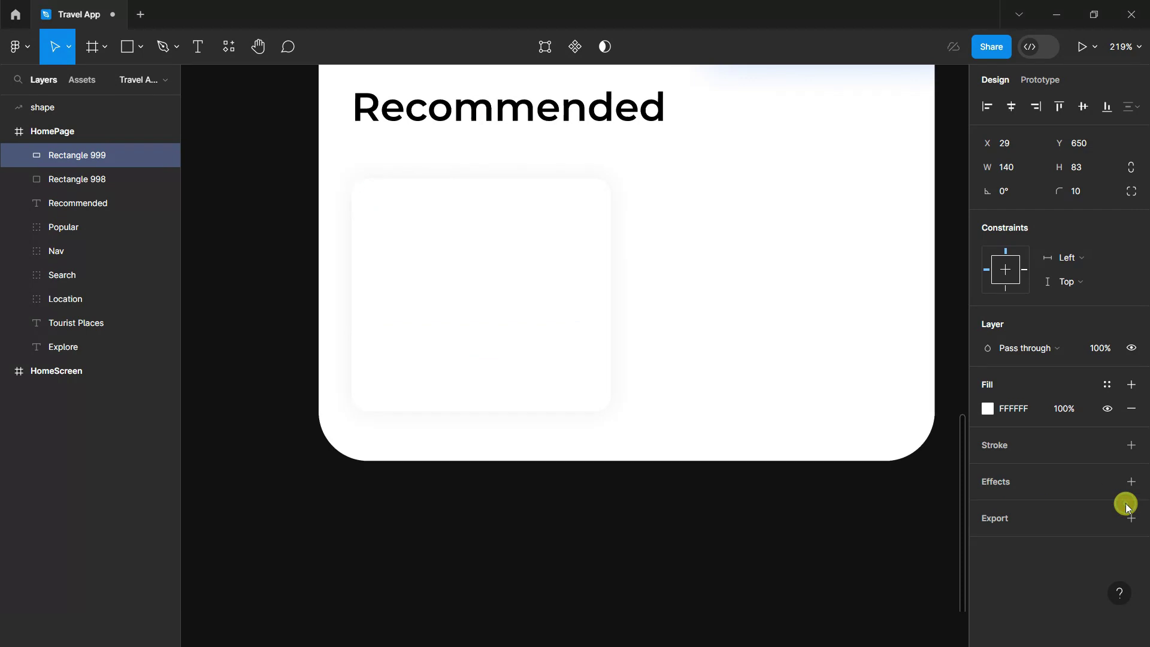
left_click(771, 546)
left_click(481, 275)
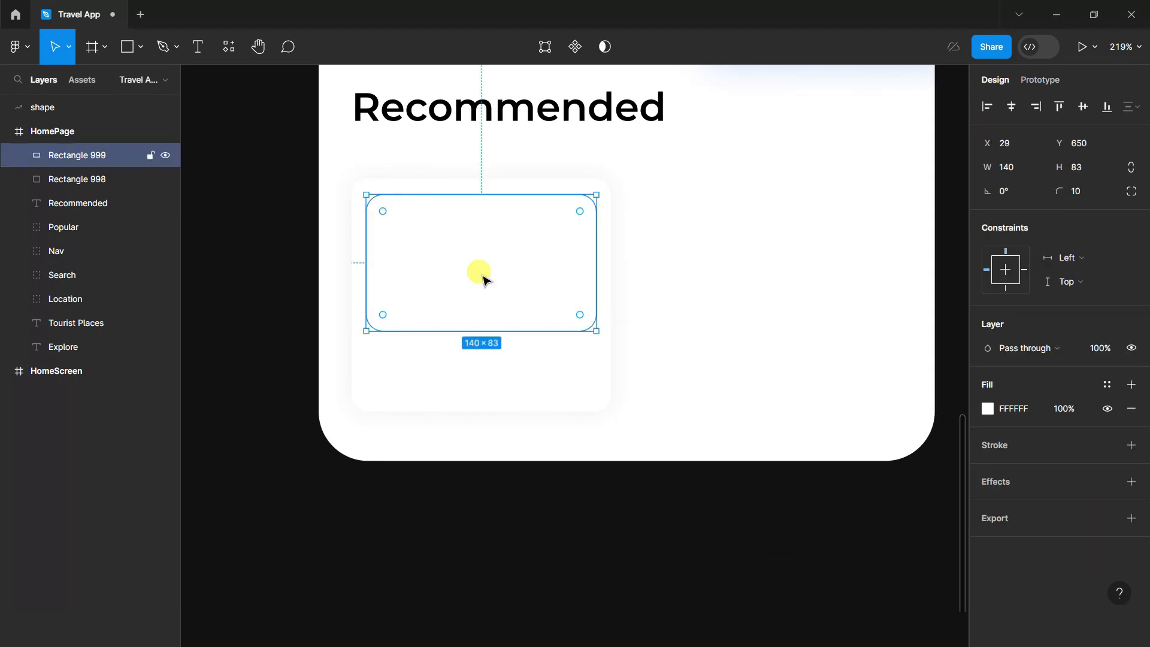
key("ctrl+v")
left_click(483, 277)
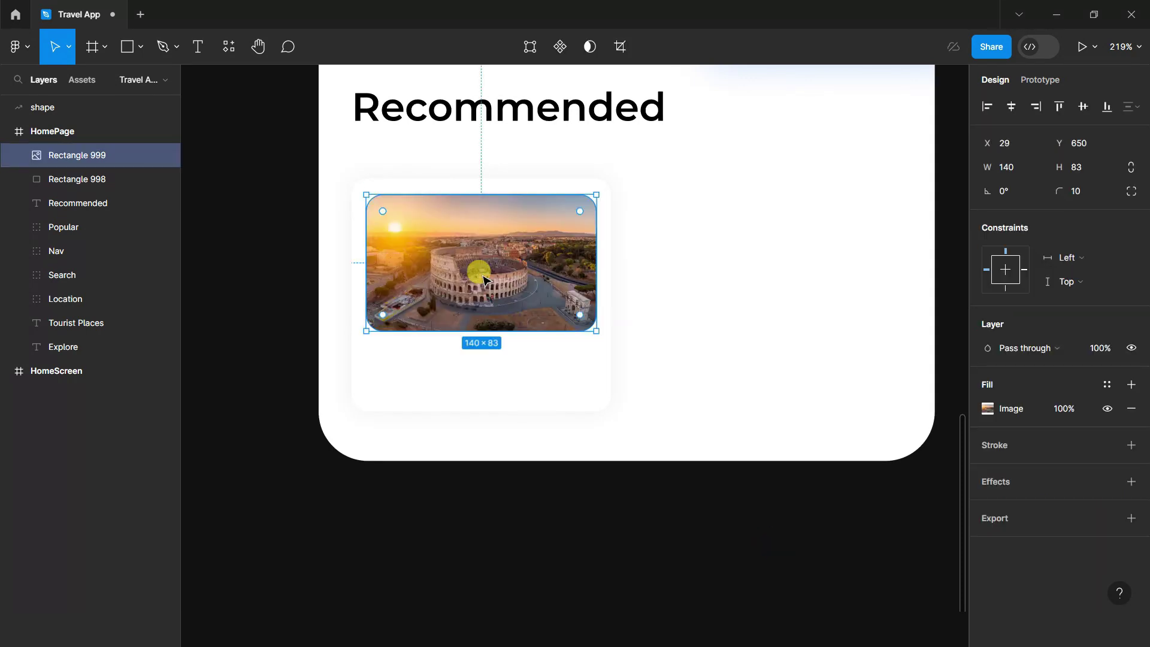
Add a SemiBold size-10 'Colosseum, Rome' caption aligned under the image's left edge.
left_click(198, 47)
scroll(543, 439, "up", 1)
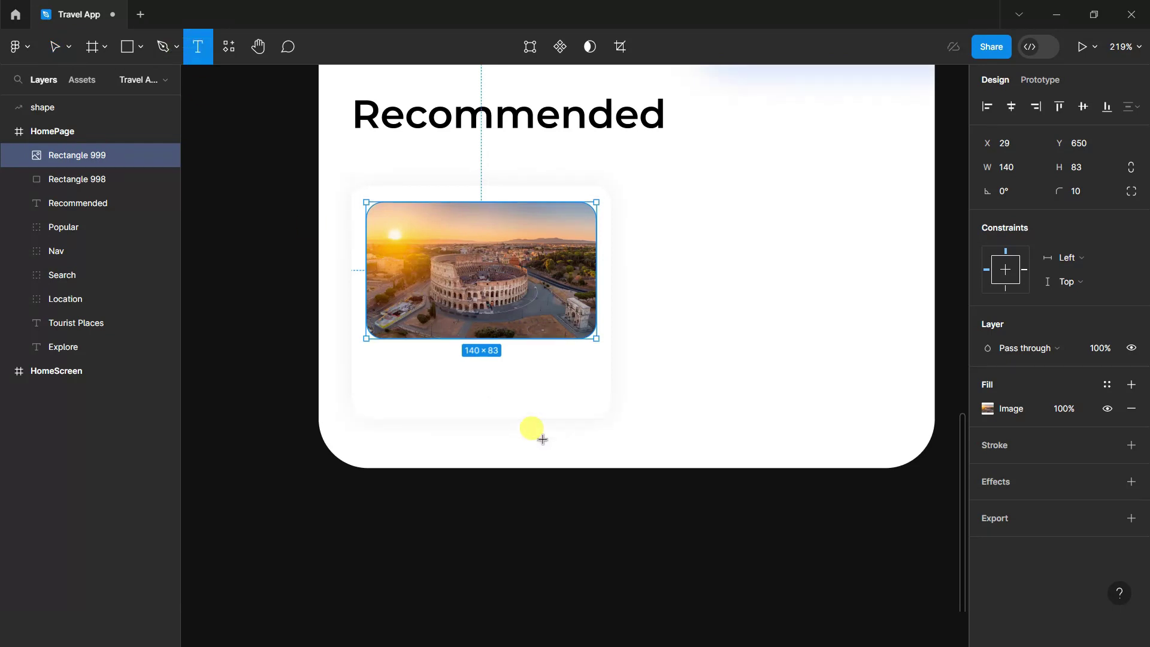
left_click(389, 357)
type("Colosseum, Rome")
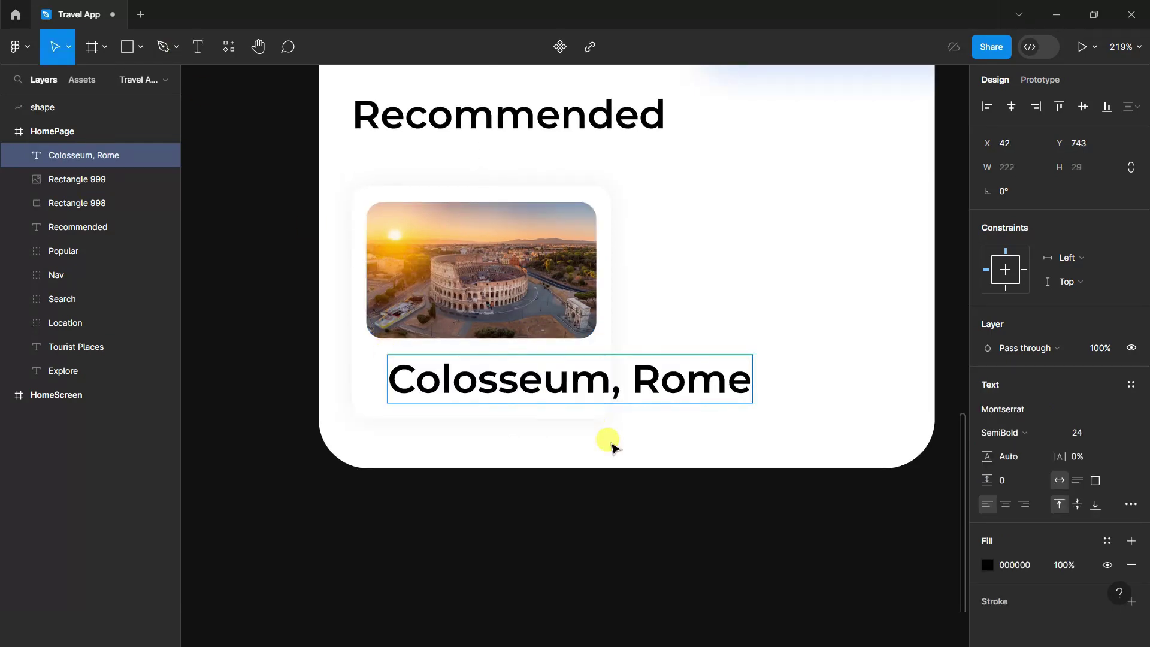
key("ctrl+a")
left_click(1106, 432)
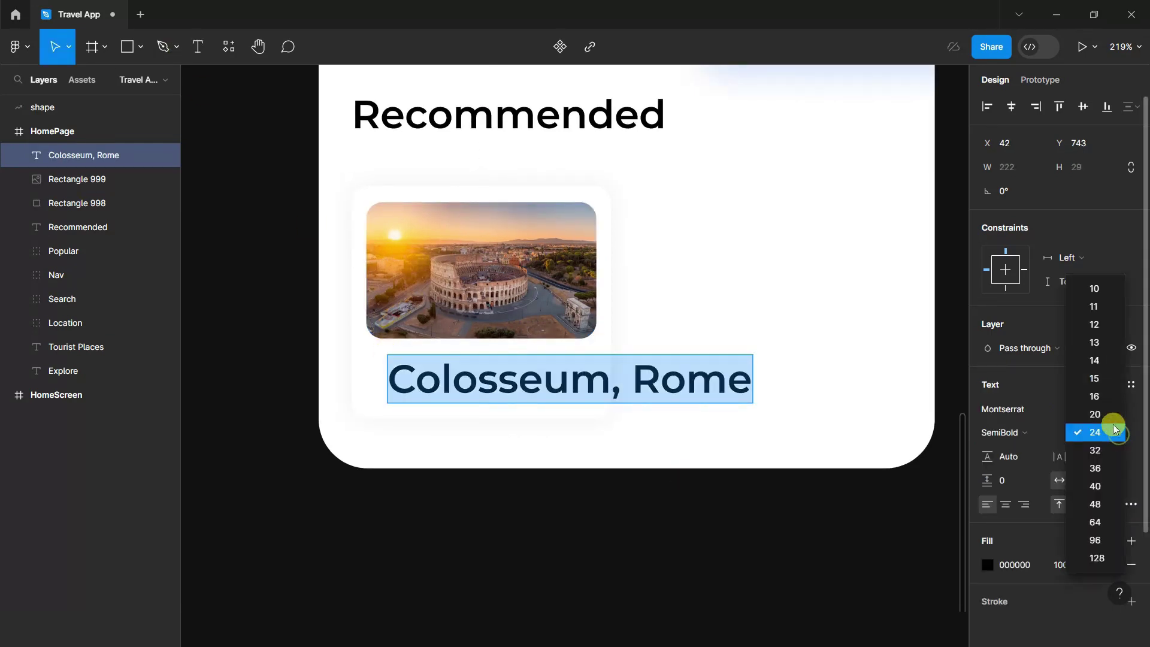
left_click(1093, 290)
left_click(362, 521)
left_click_drag(458, 366, 440, 362)
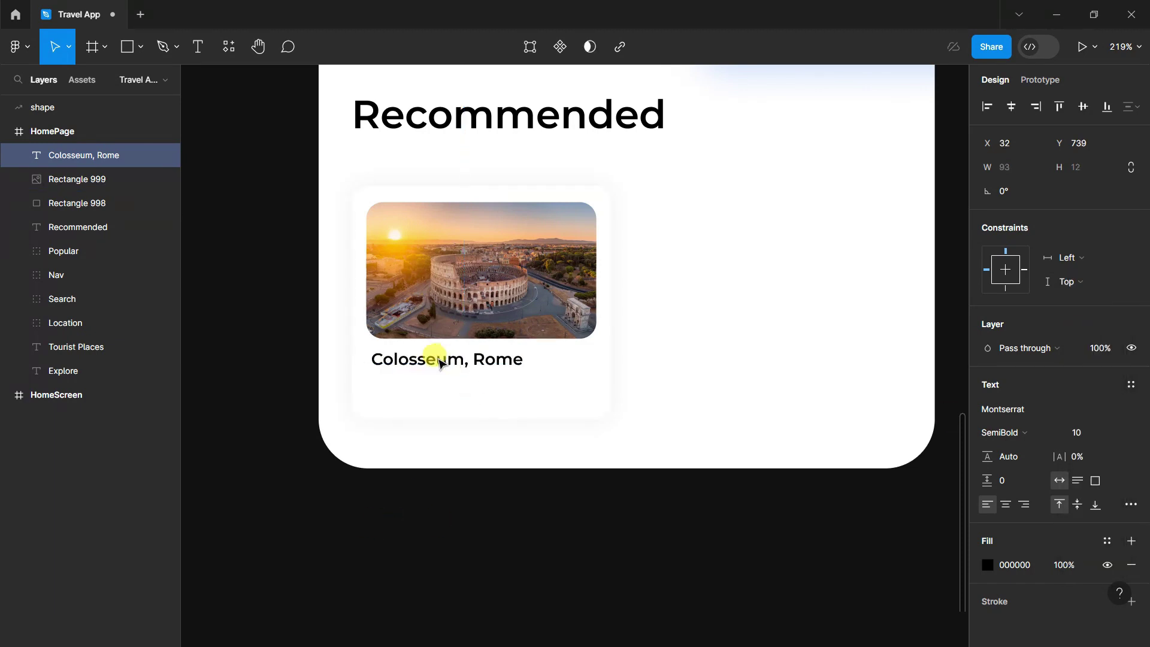
left_click(455, 533)
scroll(456, 533, "down", 1)
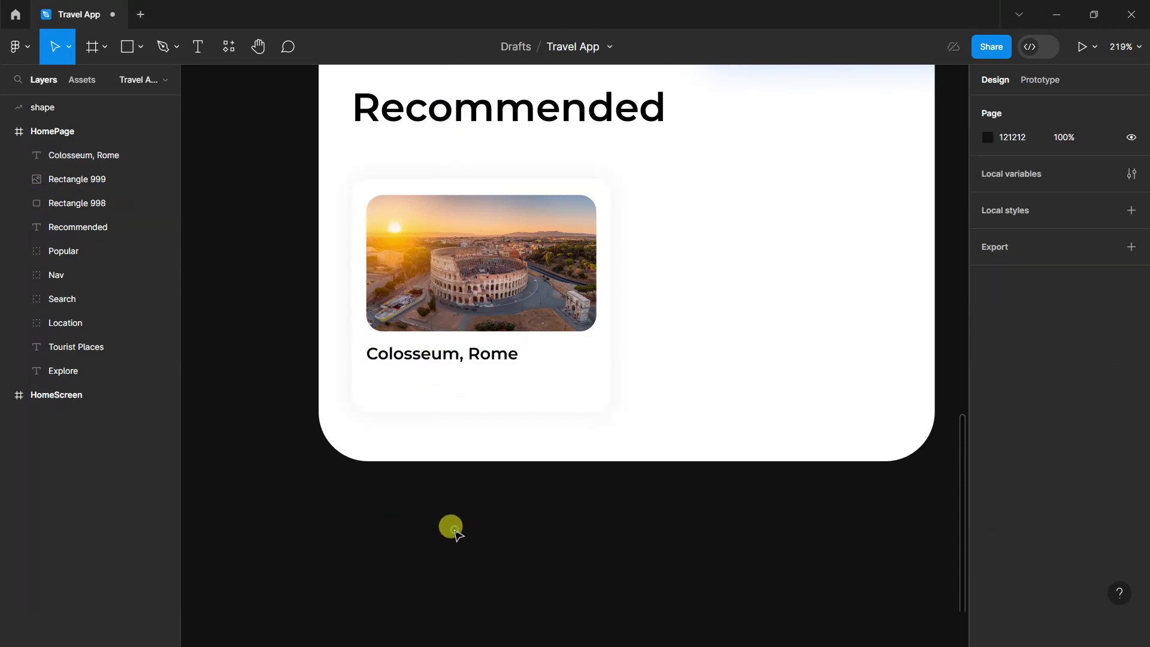
Start a 'Hot' text label beside the blue trend-arrow icon under the caption.
scroll(459, 531, "up", 1)
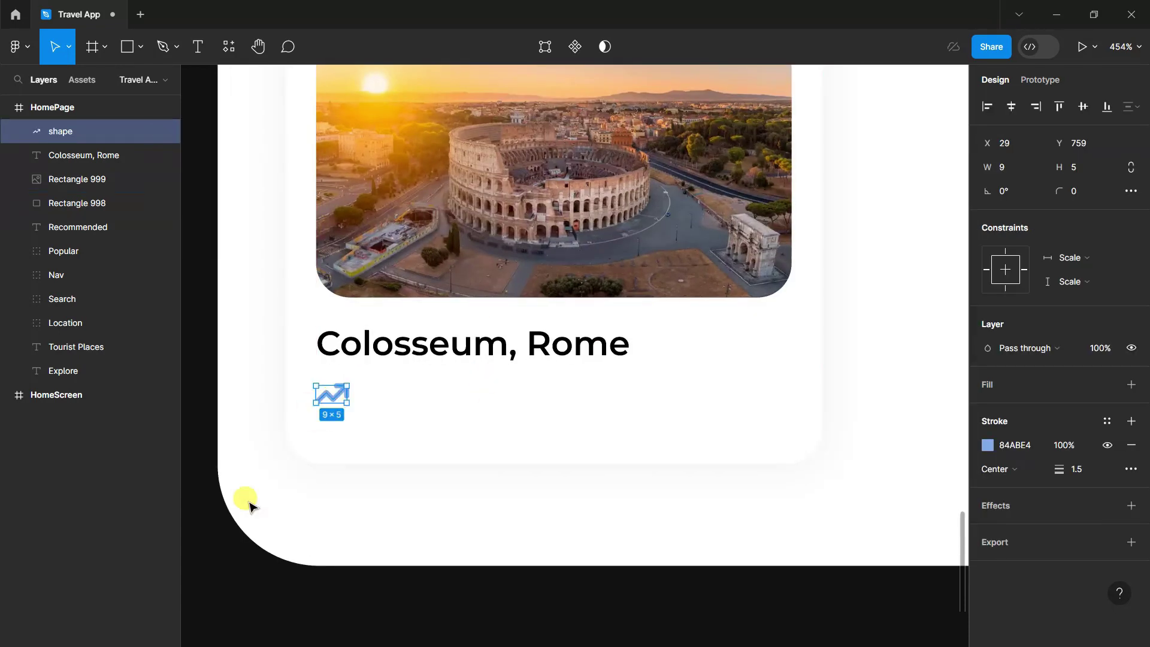
left_click(289, 189)
left_click(198, 46)
left_click(386, 395)
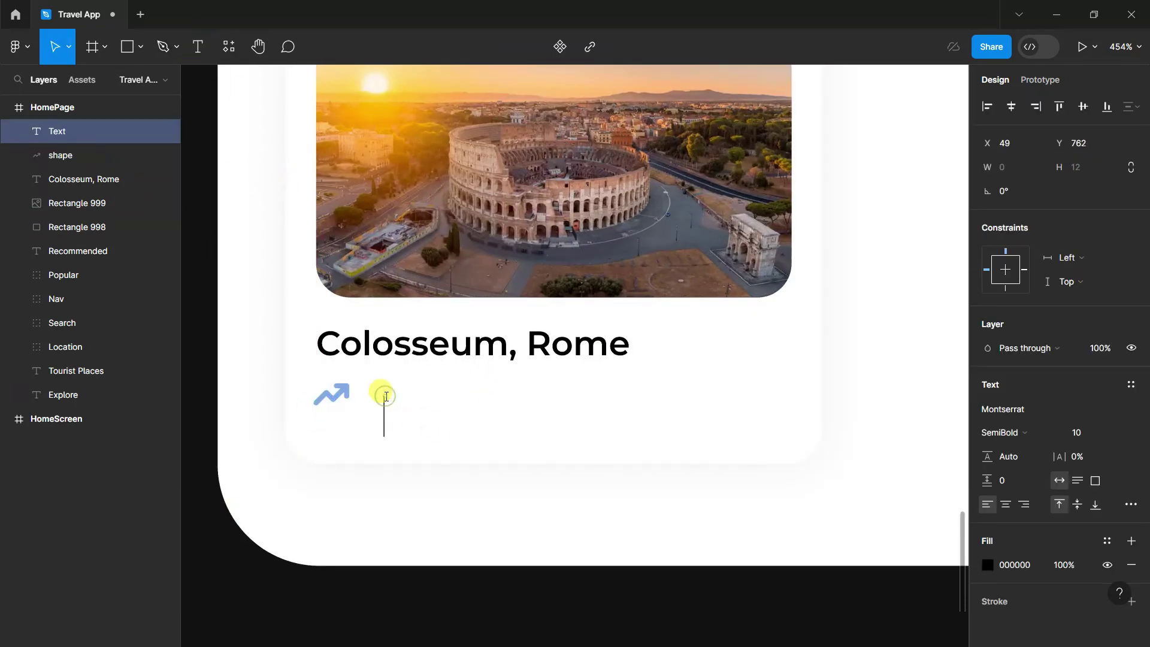
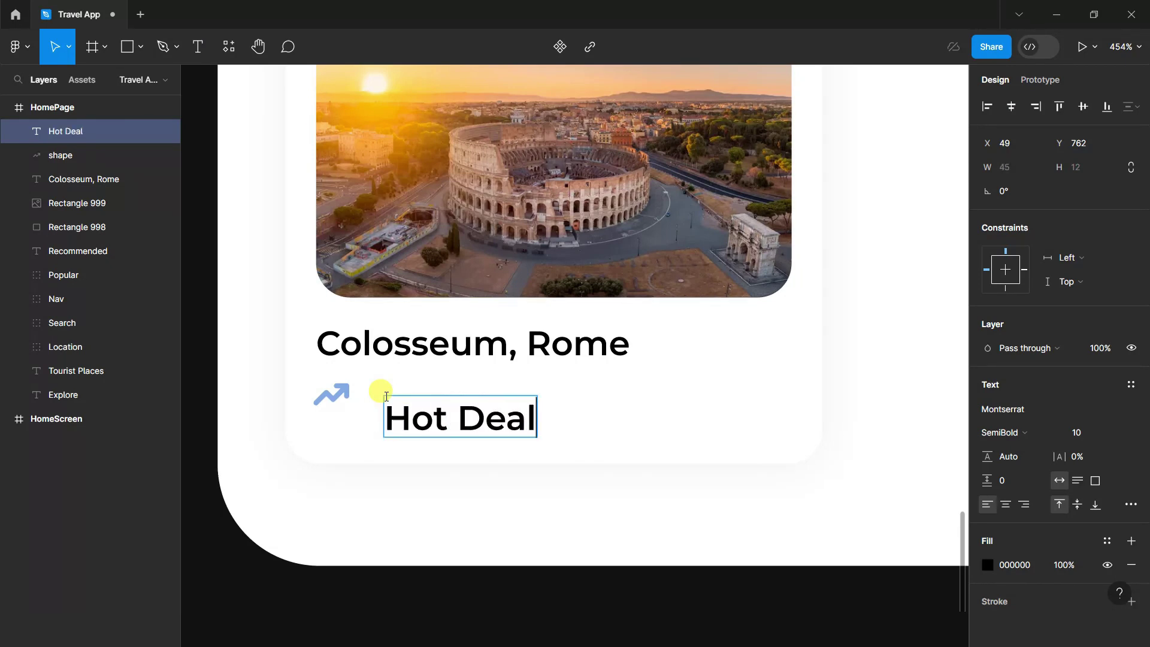
Move the Hot Deal label up beside the arrow and colour it light grey C9C9C9.
key("Escape")
left_click_drag(457, 418, 461, 400)
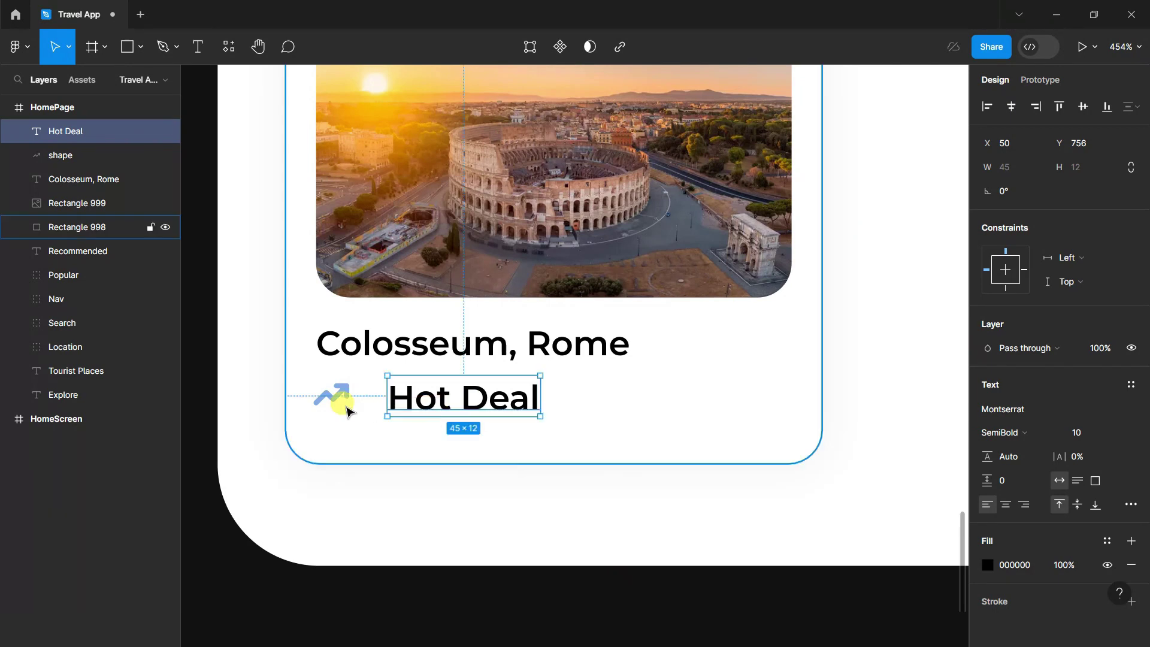
left_click(344, 411)
left_click(397, 398)
left_click(987, 564)
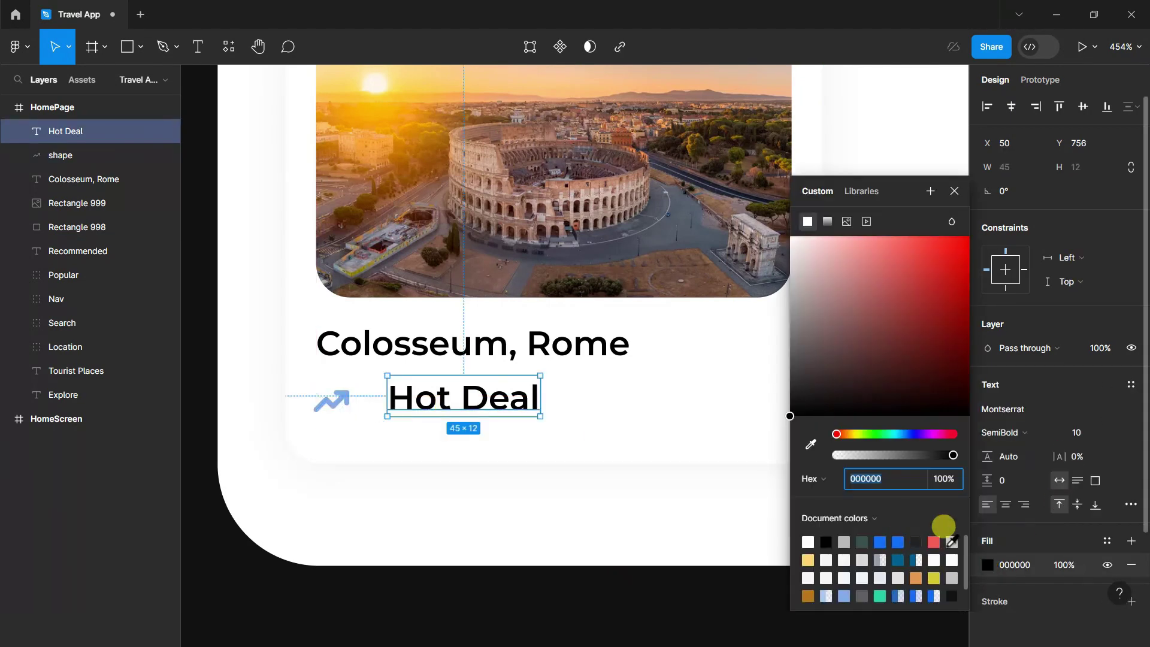
left_click(952, 542)
left_click(954, 191)
left_click(513, 501)
Group the card's five layers and name the group Image1.
scroll(311, 487, "down", 5, "ctrl")
scroll(452, 518, "down", 2, "ctrl")
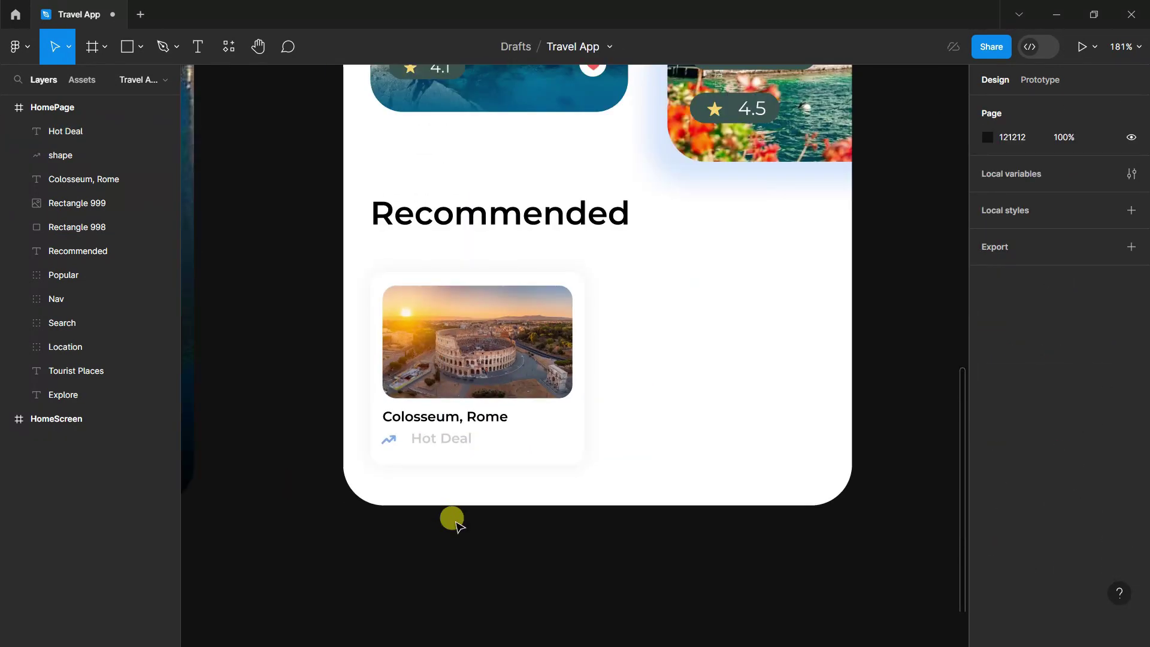
left_click(77, 226)
left_click(66, 155, "shift")
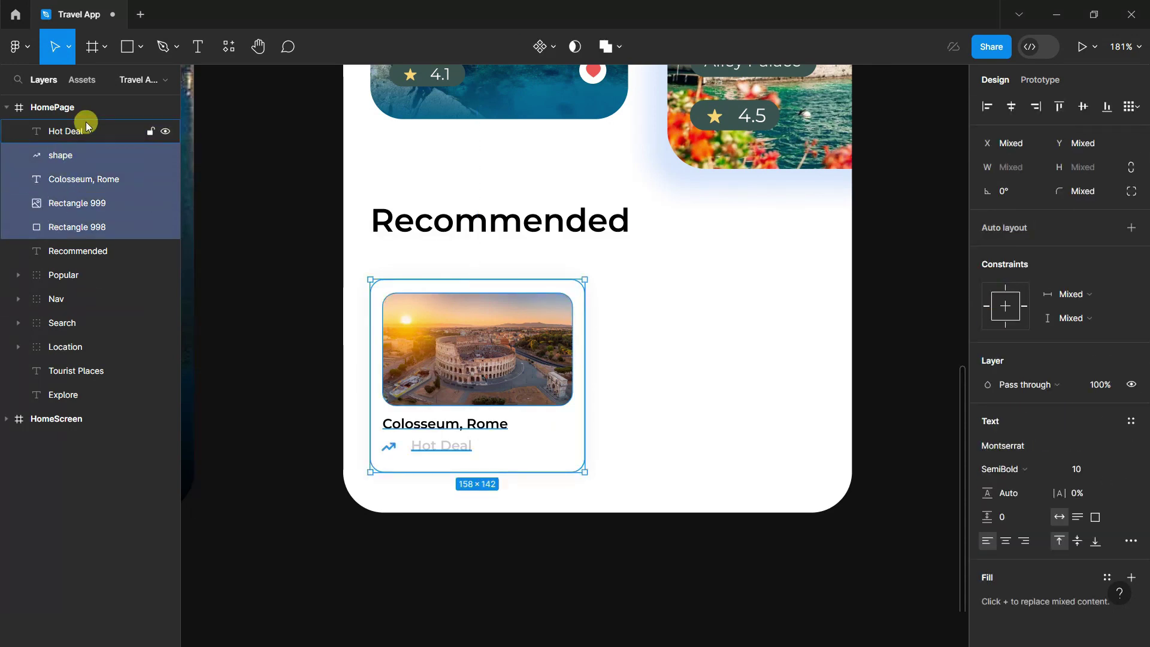
left_click(86, 125, "shift")
key("ctrl+g")
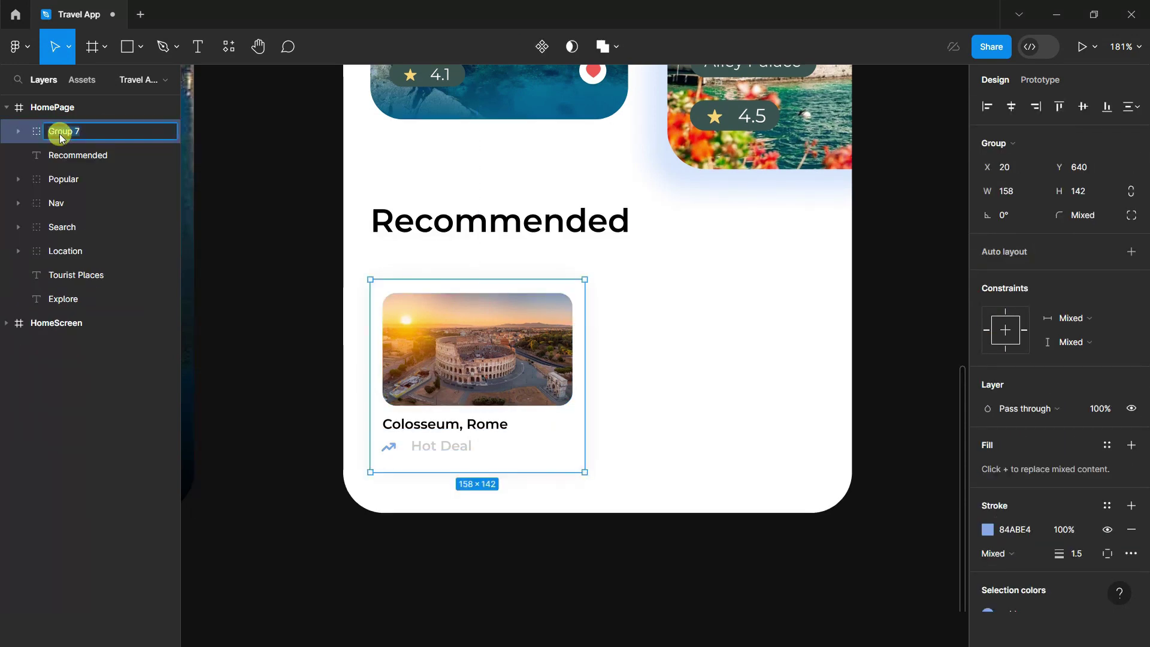
type("Image1")
key("Return")
Duplicate the Image1 card to its right and align the copy to the column grid.
left_click(478, 381)
left_click_drag(477, 381, 719, 383)
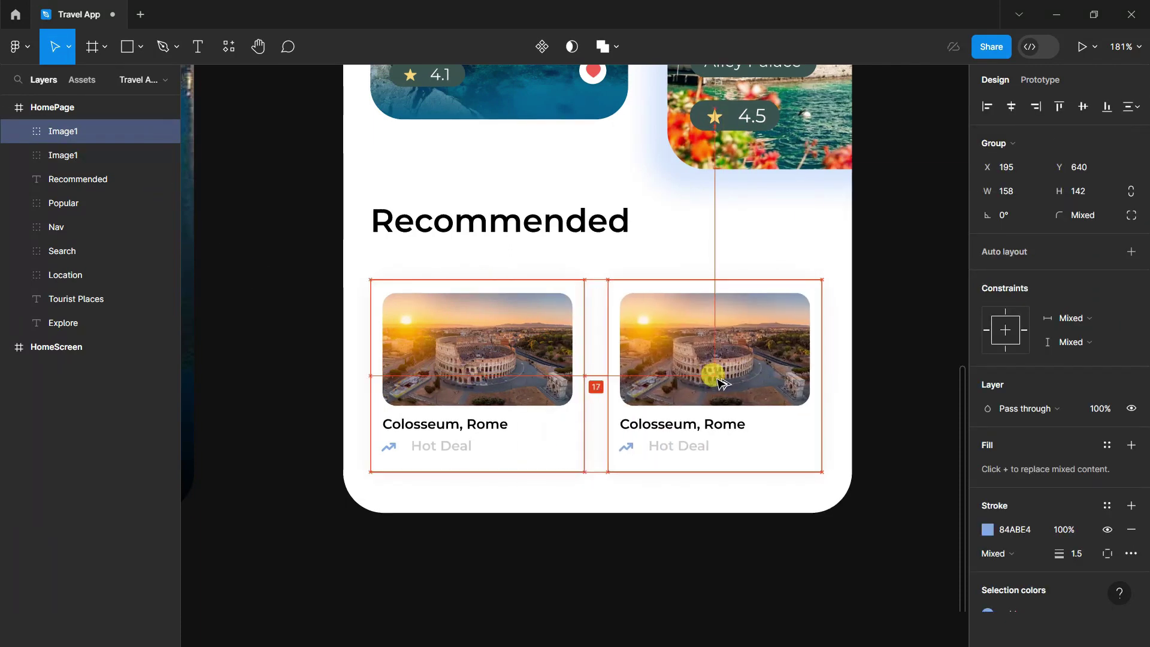
scroll(712, 395, "down", 5)
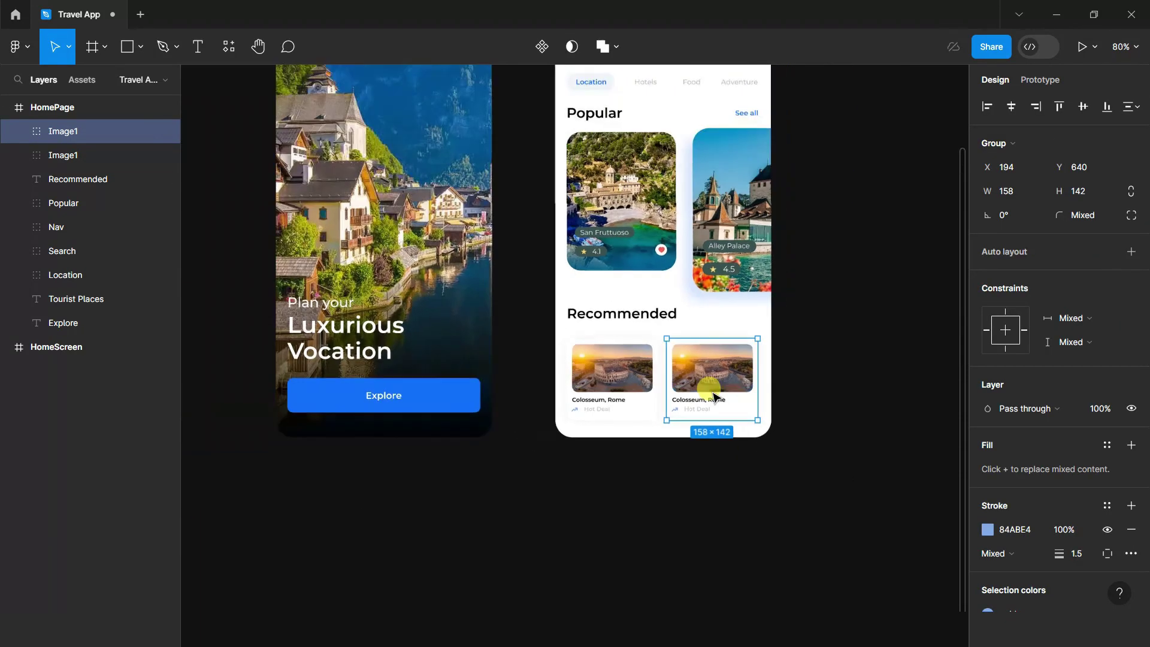
scroll(230, 255, "up", 1)
key("Escape")
left_click(1107, 360)
scroll(731, 383, "up", 3)
scroll(731, 384, "up", 3)
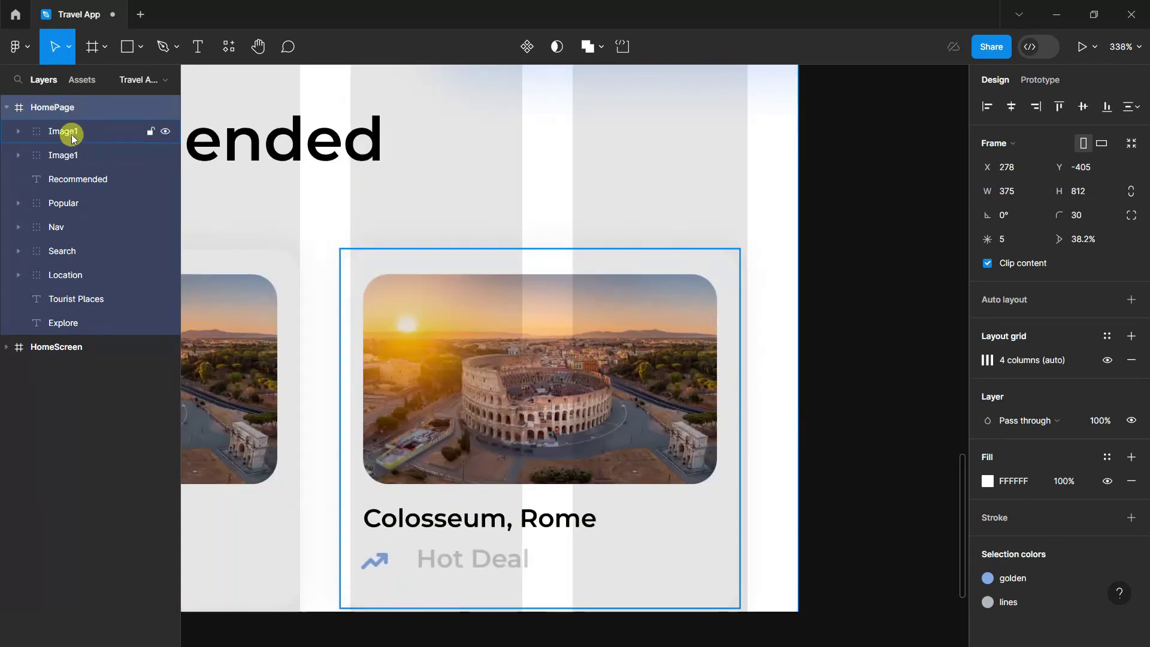
left_click(476, 359)
left_click_drag(477, 359, 485, 360)
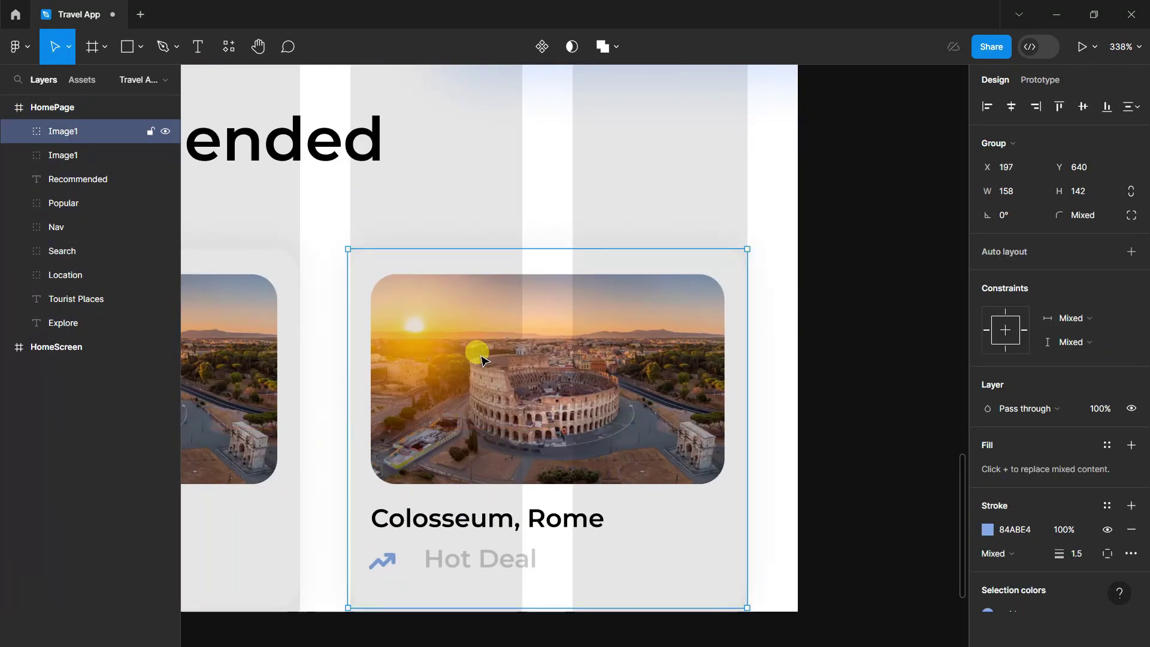
Hide the column grid and rename the copied card group Image2.
left_click(53, 107)
left_click(1107, 360)
left_click(82, 130)
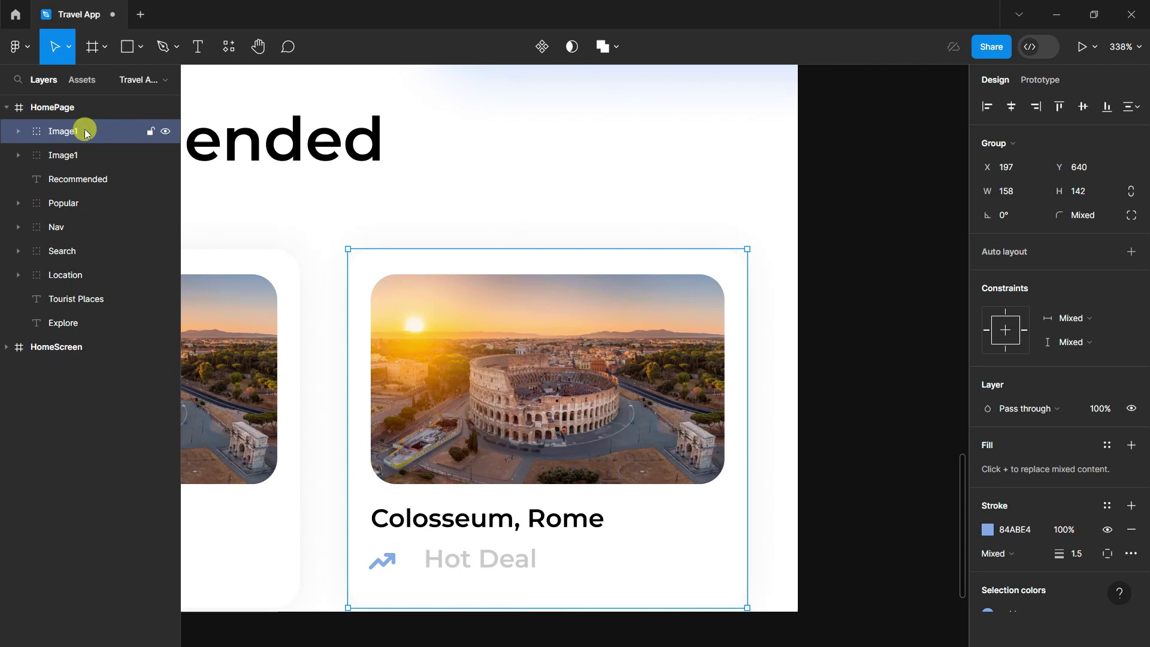
type("Image2")
key("Return")
left_click(886, 267)
scroll(885, 267, "down", 5)
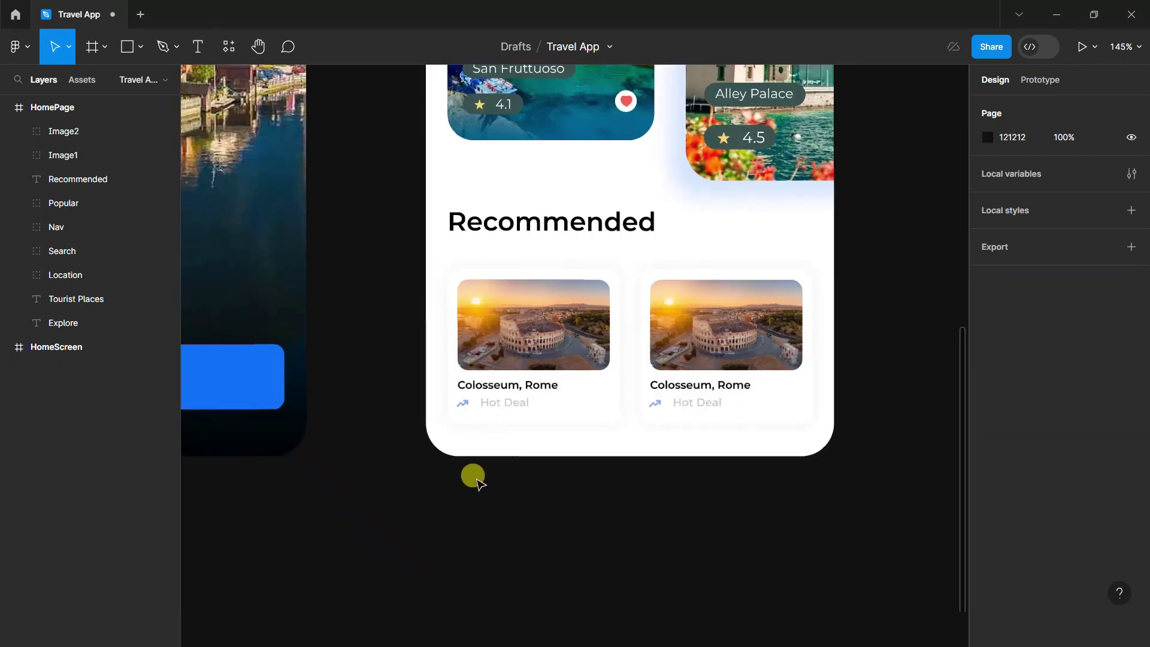
left_click(63, 156)
left_click(61, 131, "shift")
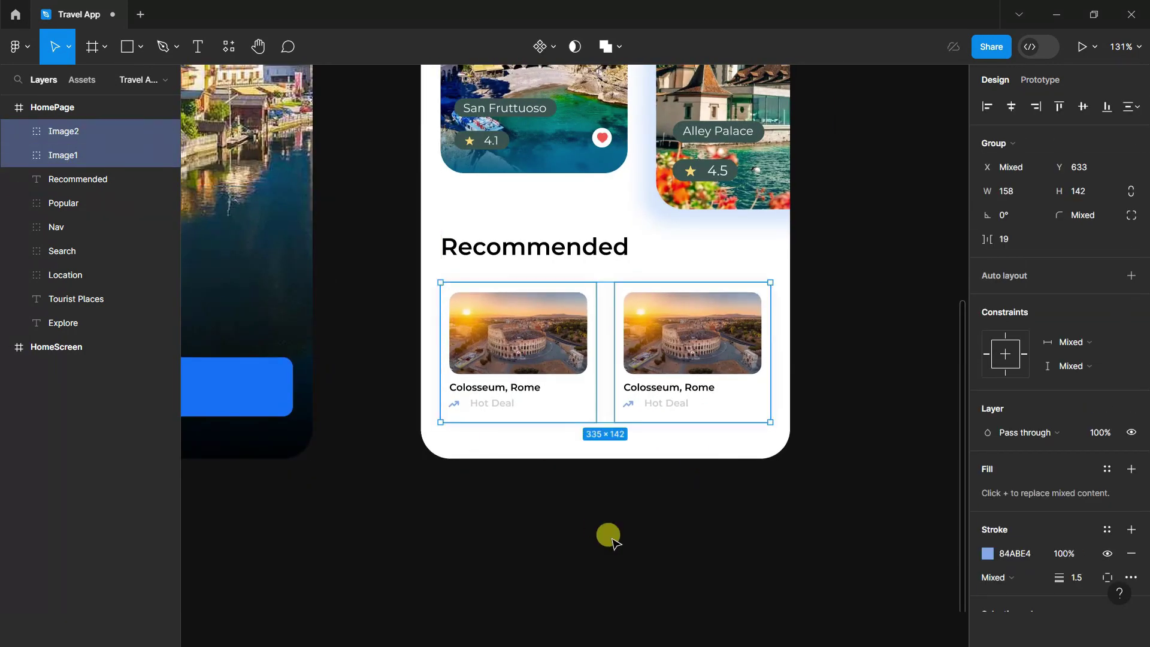
left_click(851, 497)
scroll(698, 333, "up", 1)
Swap the second card's photo for the waterfall image and retitle it 'Plitvice Lakes'.
left_click(698, 334, "ctrl")
key("ctrl+v")
left_click(850, 407)
left_click(669, 394, "ctrl")
key("Return")
type("Plitvice Lakes")
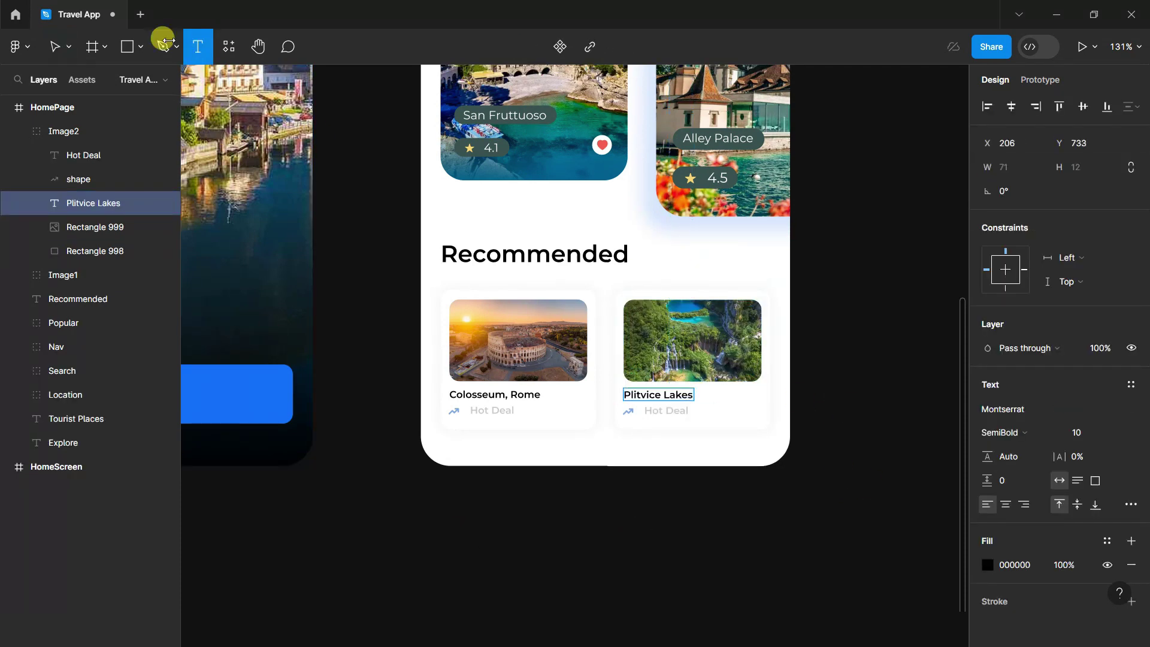
key("Escape")
key("Escape")
scroll(551, 530, "down", 3)
scroll(700, 515, "down", 2)
scroll(719, 426, "up", 5)
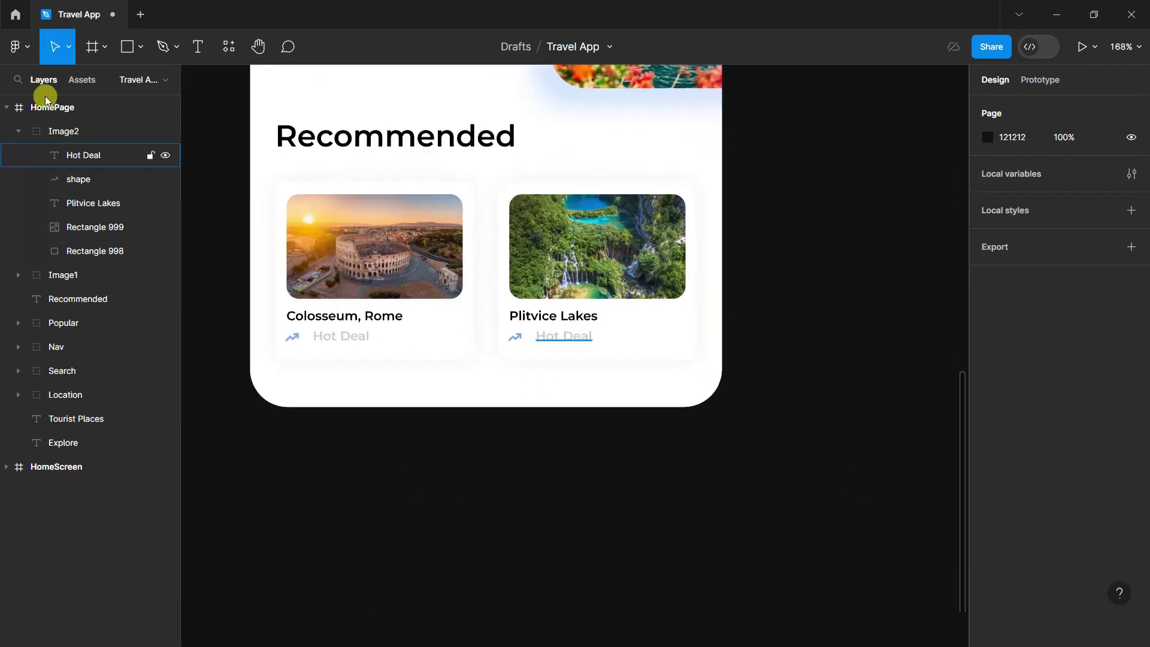
left_click(24, 131)
left_click(127, 46)
Draw a 375×83 white bottom bar, radius 30, with a drop shadow (Y -25, blur 15, 7%).
left_click_drag(250, 303, 722, 407)
type("30")
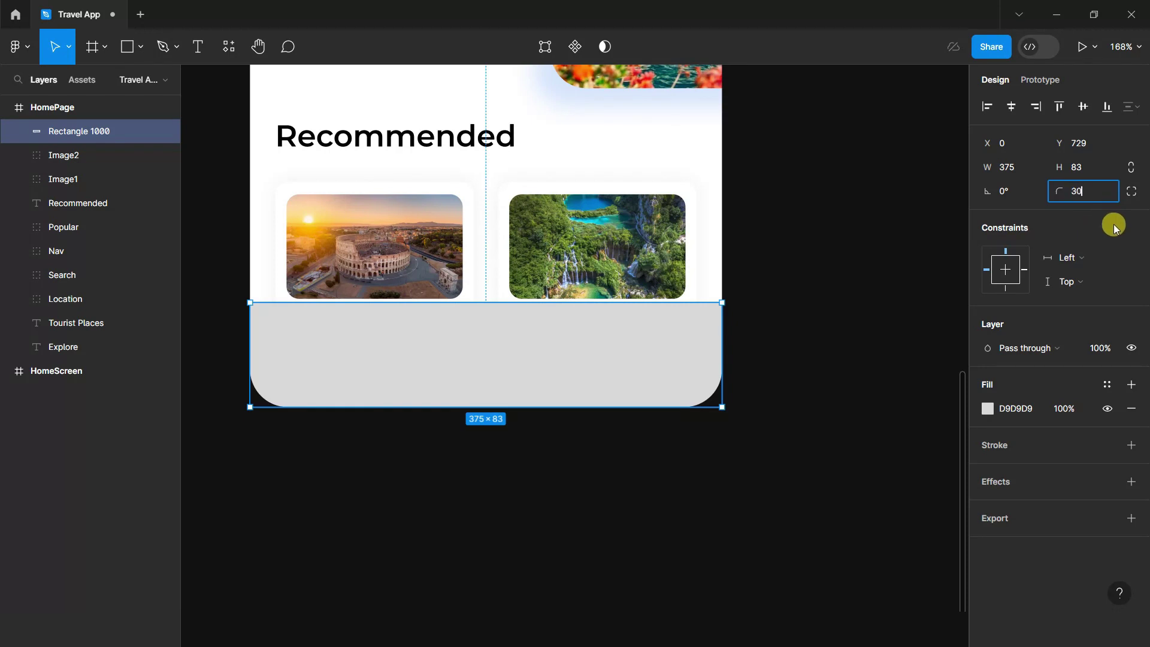
key("Return")
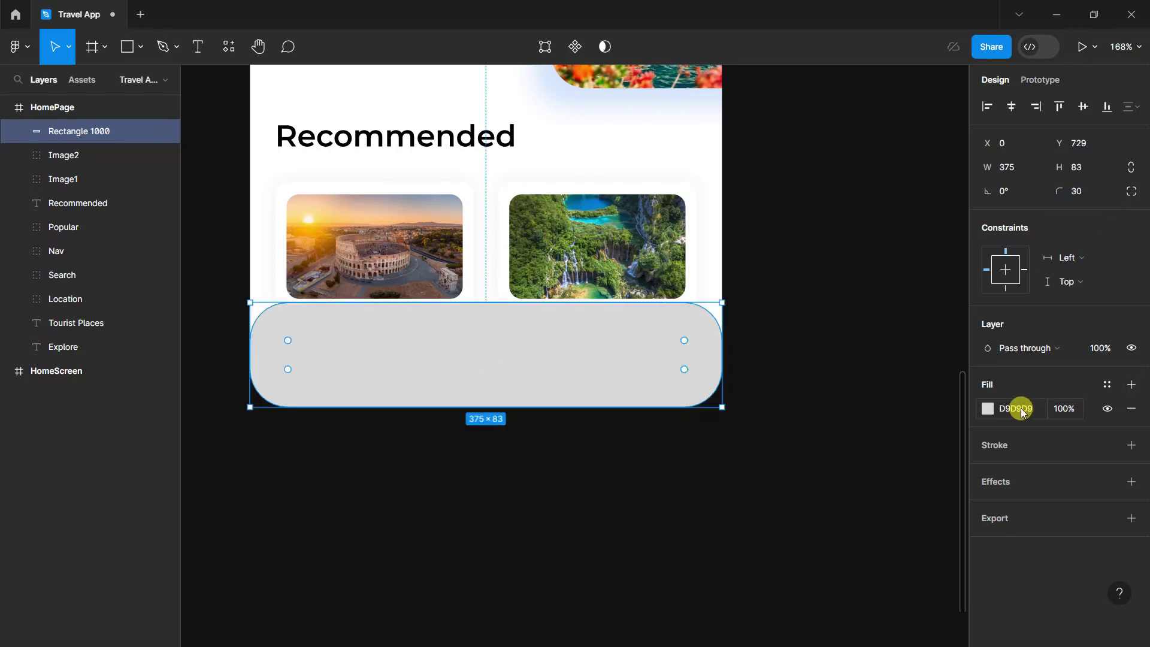
type("ffff")
type("FFFFFF")
key("Return")
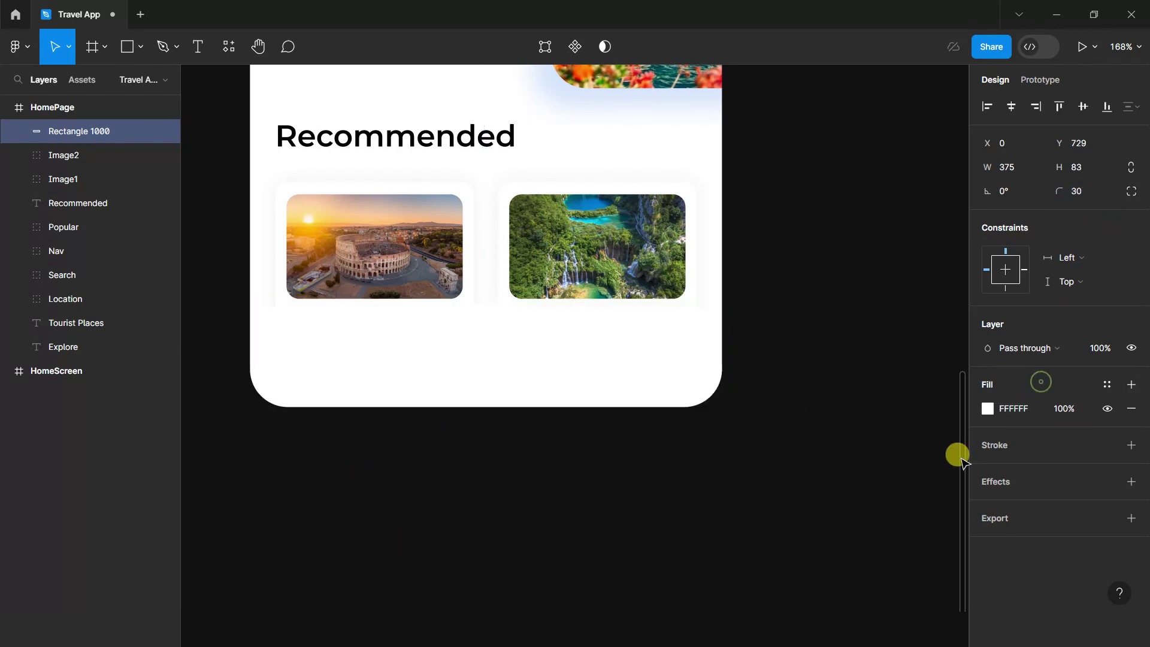
left_click(1130, 482)
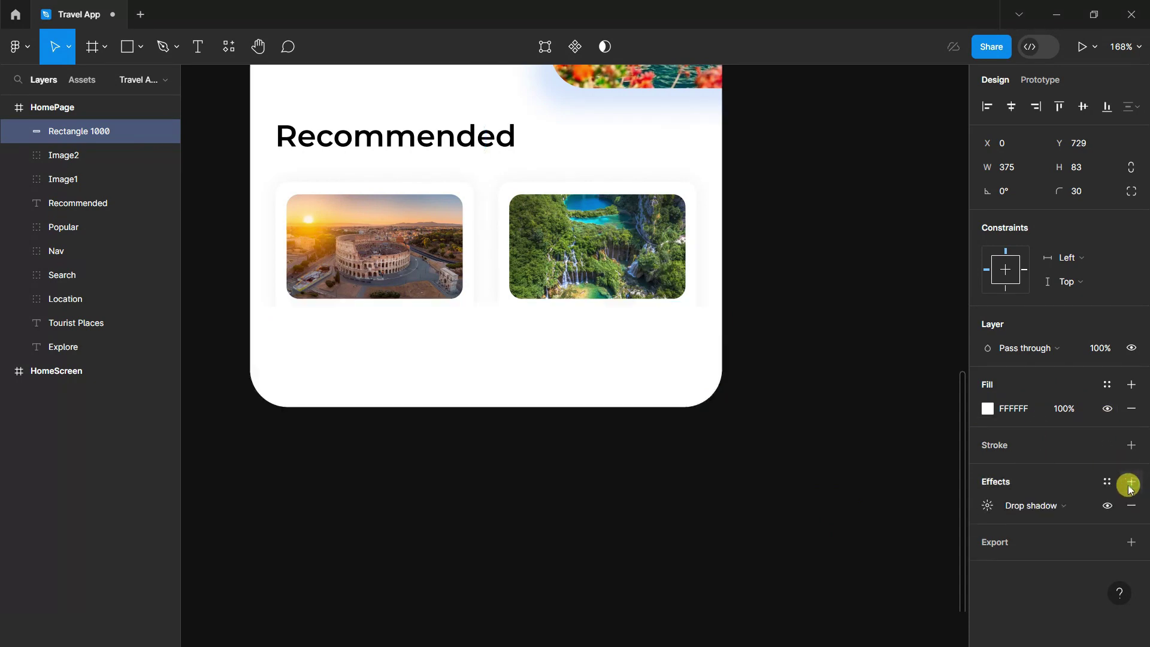
left_click(987, 505)
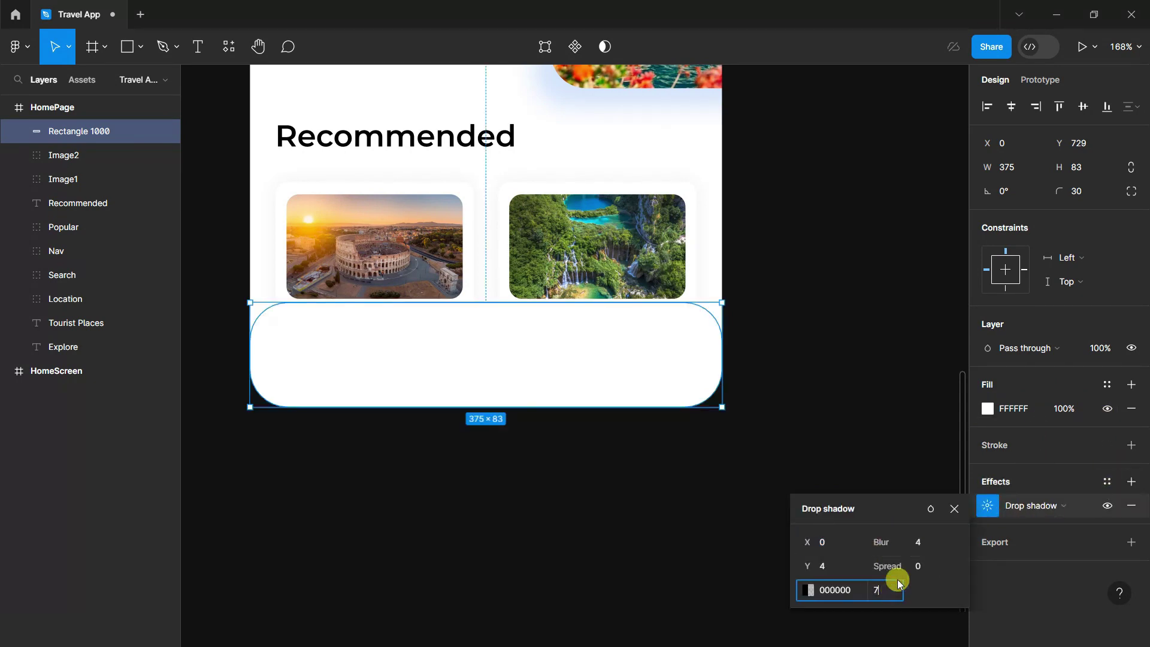
left_click(926, 543)
type("15")
left_click(834, 564)
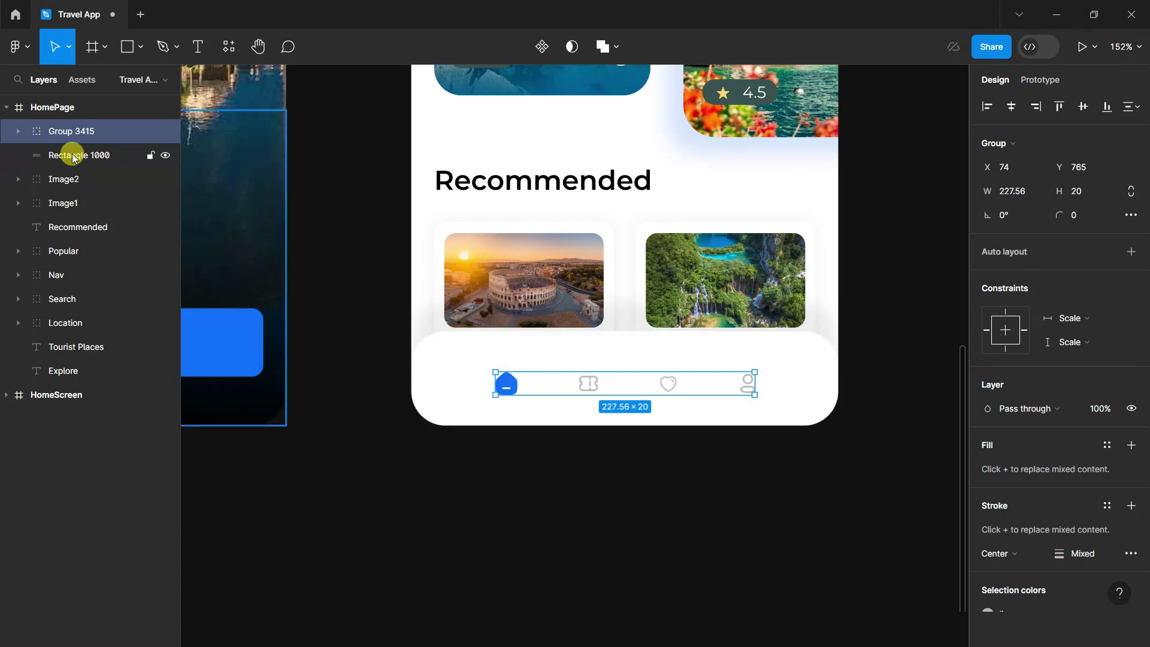
Group the bar with the four icons as Nav and fit both screens in view.
left_click(38, 157, "shift")
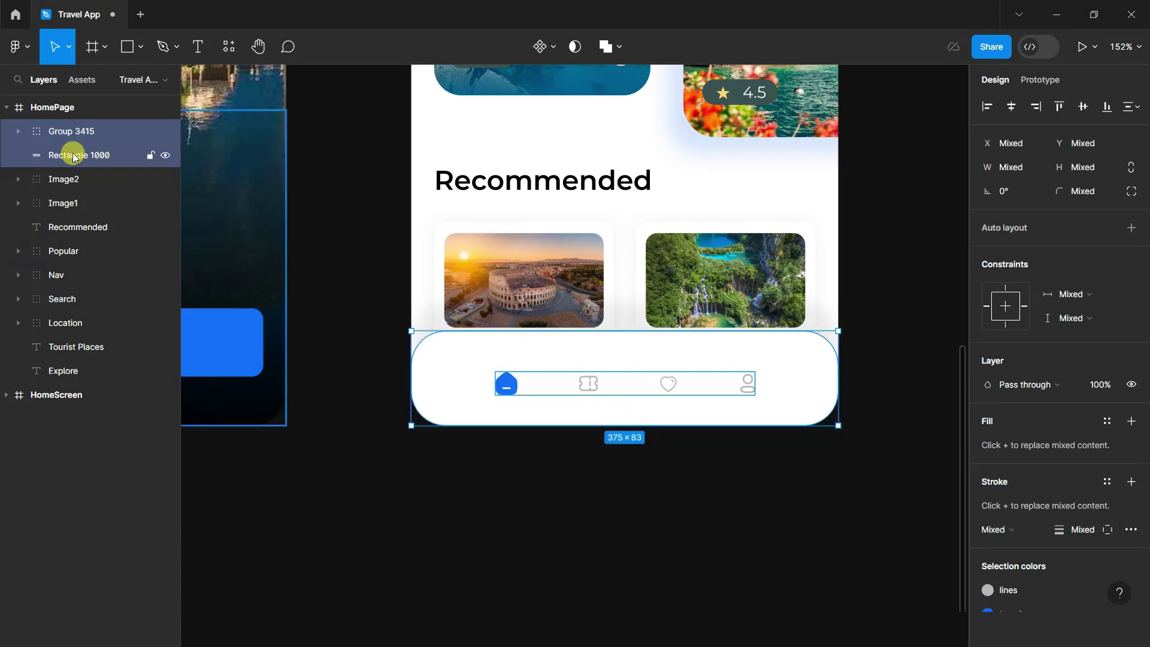
key("ctrl+g")
double_click(67, 133)
type("v")
key("Return")
left_click(457, 509)
key("shift+1")
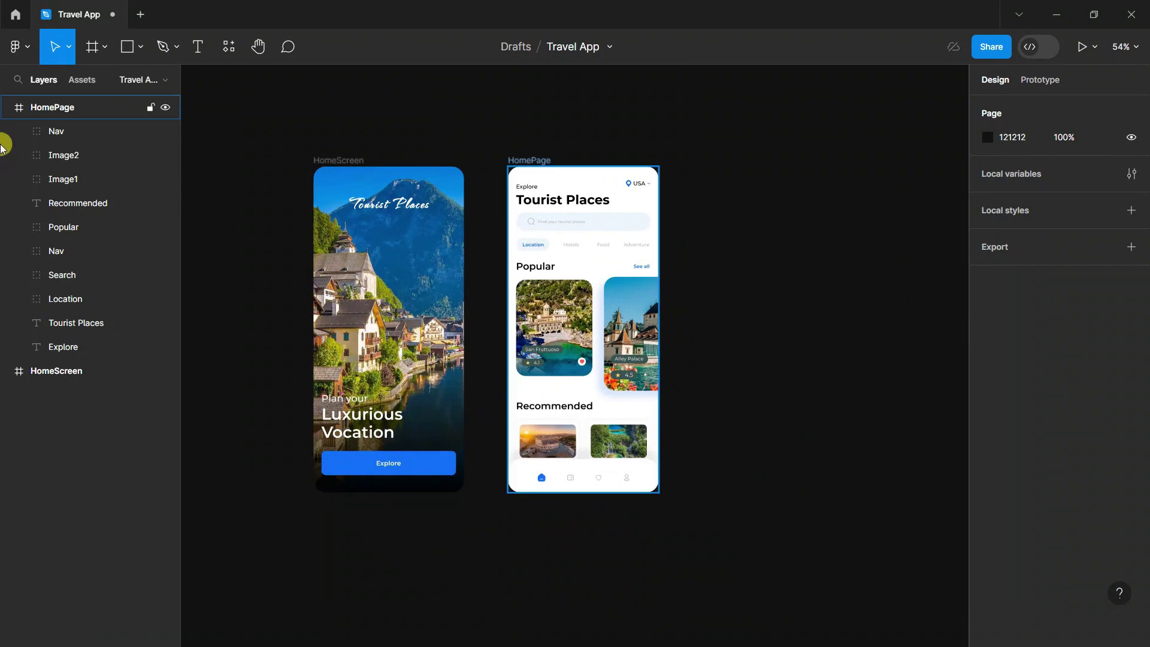
left_click(8, 107)
left_click(599, 563)
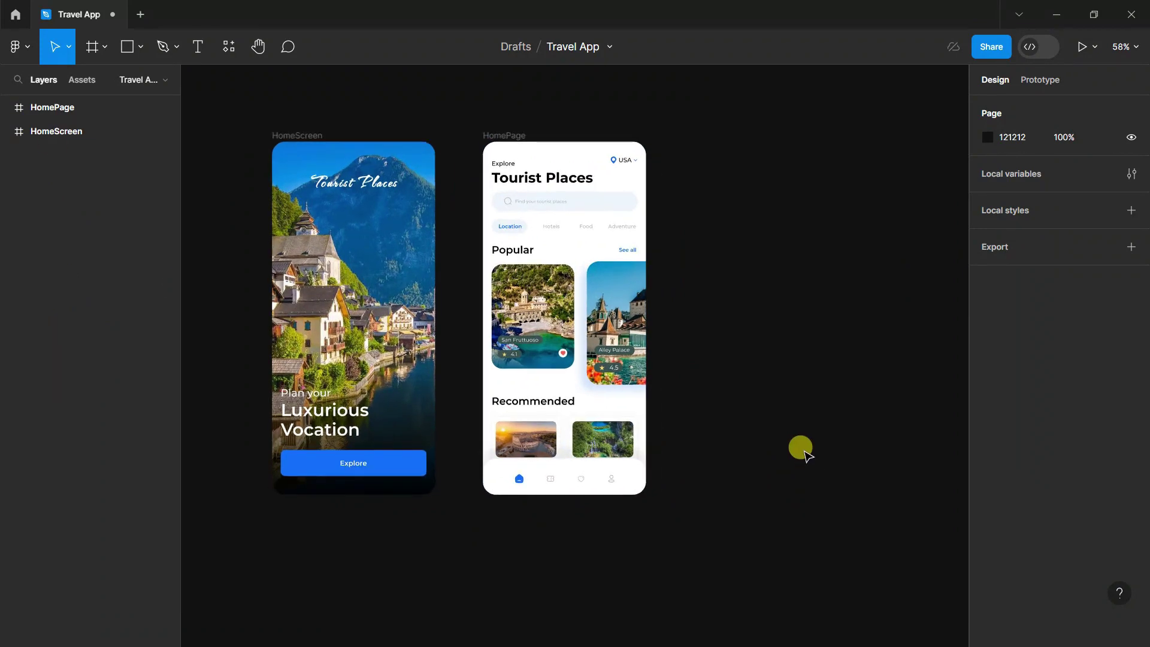
Duplicate the HomePage frame to its right.
scroll(801, 449, "right", 5)
left_click(60, 107)
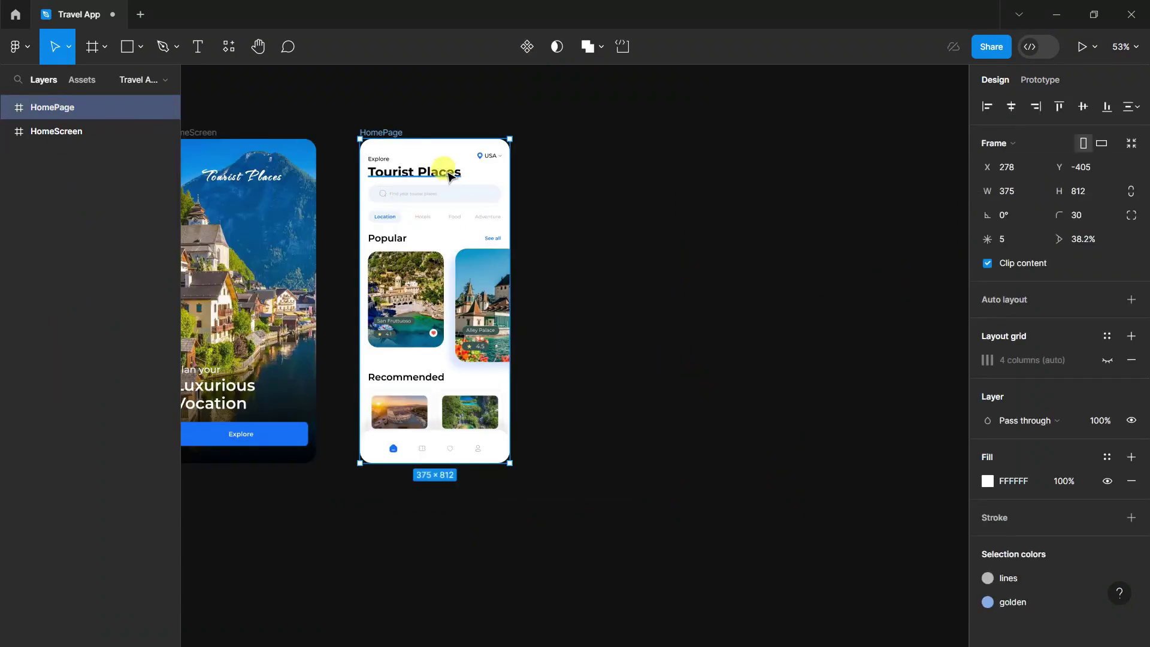
left_click_drag(505, 158, 646, 157)
left_click(793, 269)
Delete everything from Nav to Explore in the copy and rename the empty frame Detailpage.
scroll(794, 273, "up", 2)
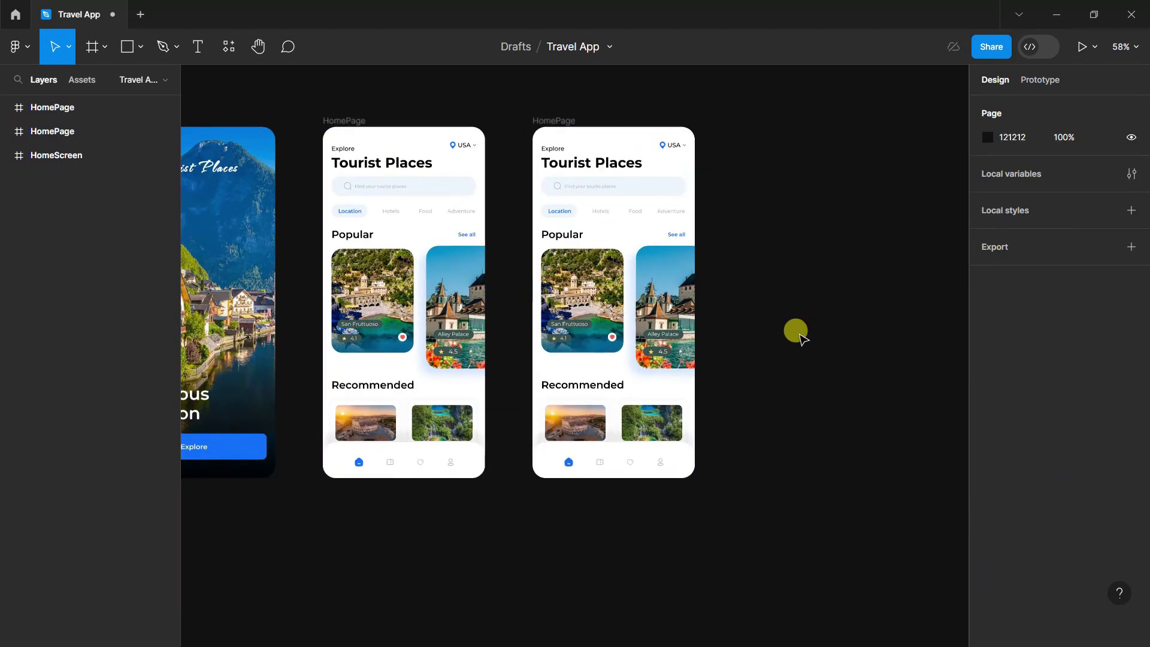
left_click(6, 107)
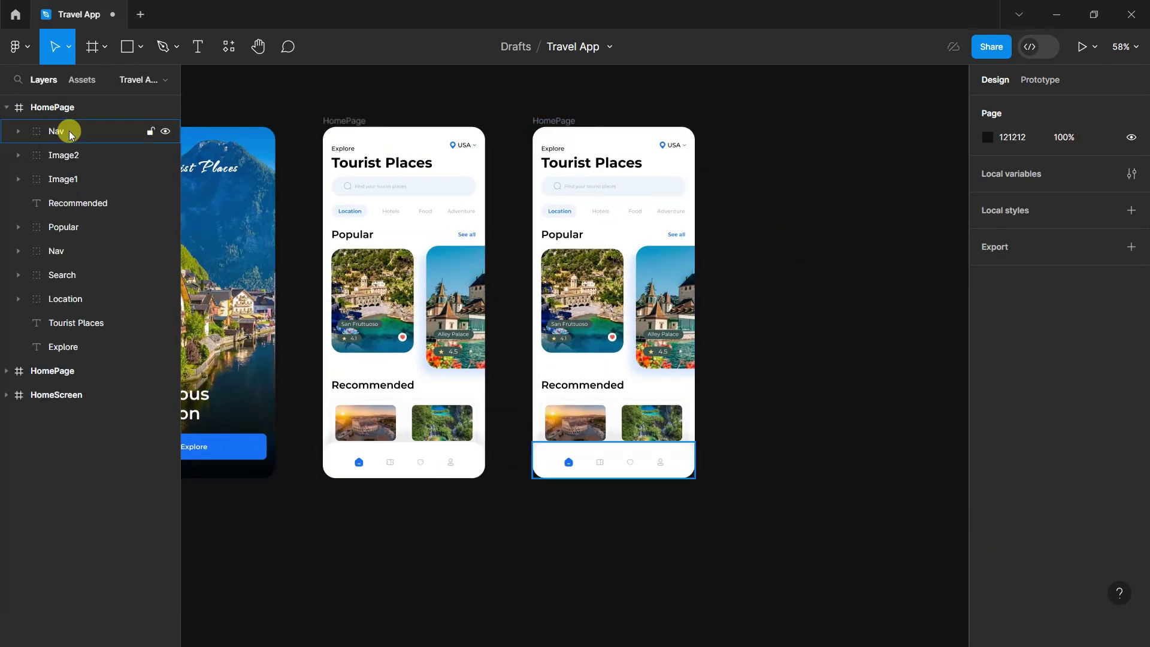
left_click(65, 131)
left_click(77, 346, "shift")
key("Delete")
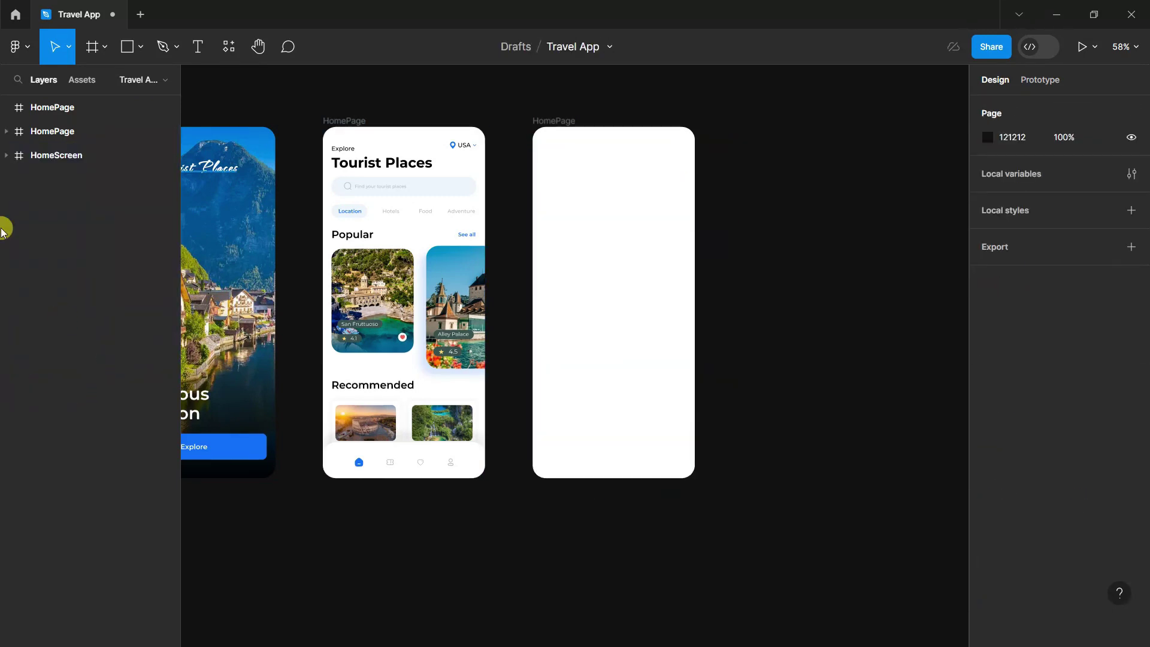
left_click(51, 108)
double_click(51, 108)
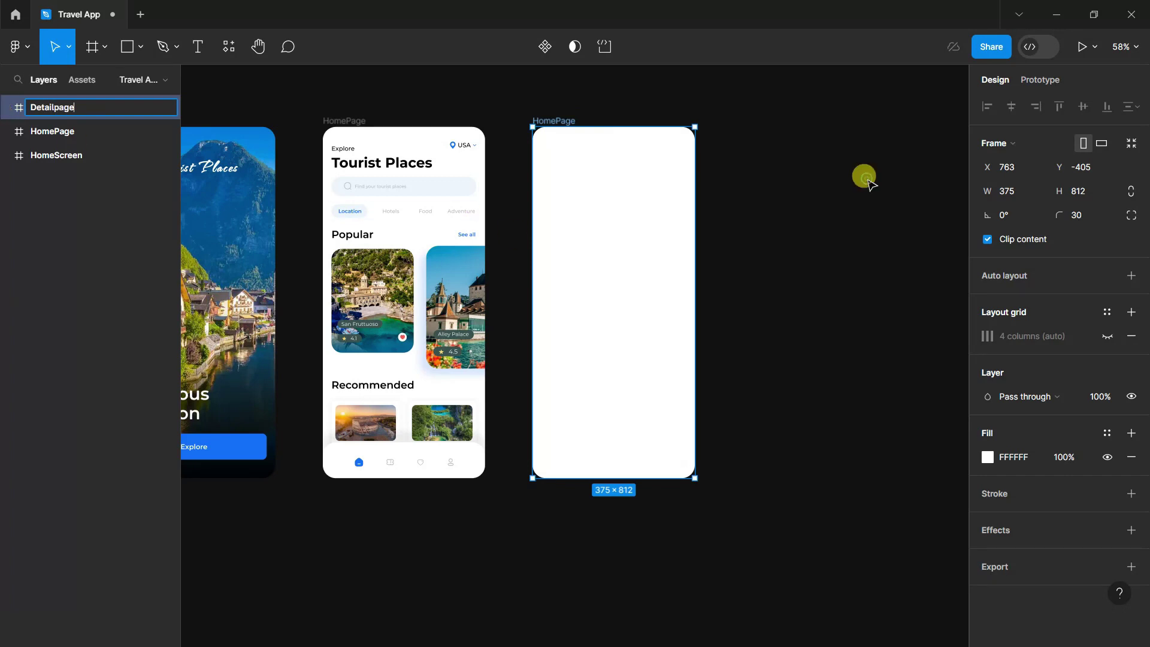
left_click(875, 323)
scroll(875, 323, "up", 1)
scroll(862, 277, "up", 2)
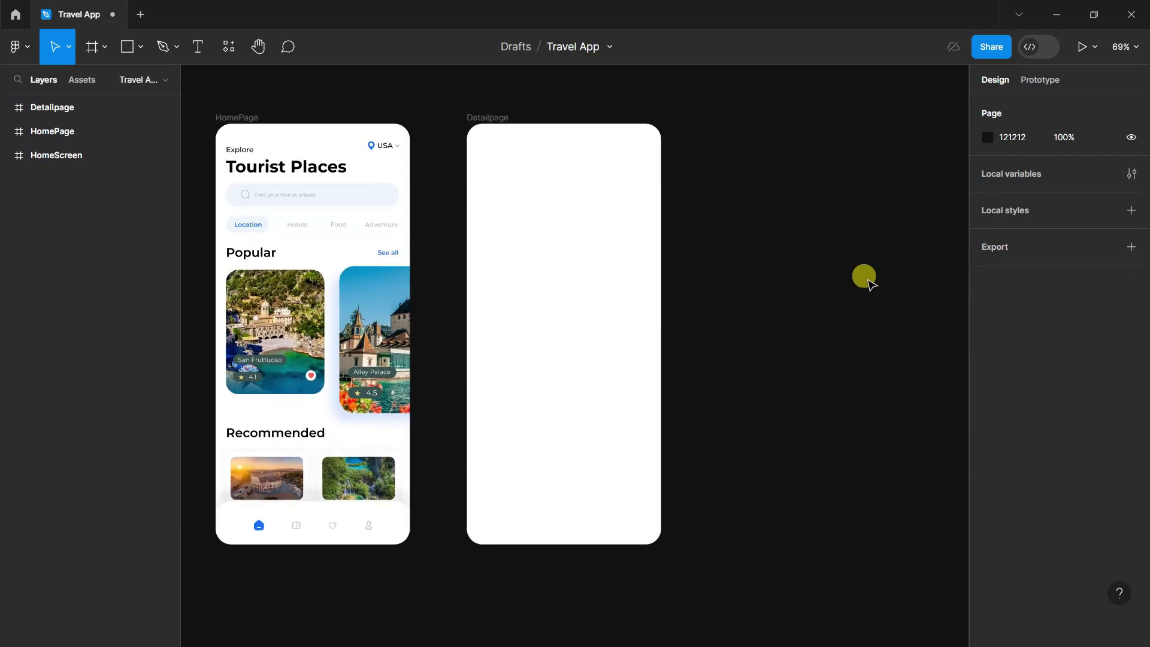
Draw a 335×330 rectangle with radius 25 at Detailpage's top, aligned to the 4-column grid.
scroll(728, 180, "up", 1)
left_click(128, 47)
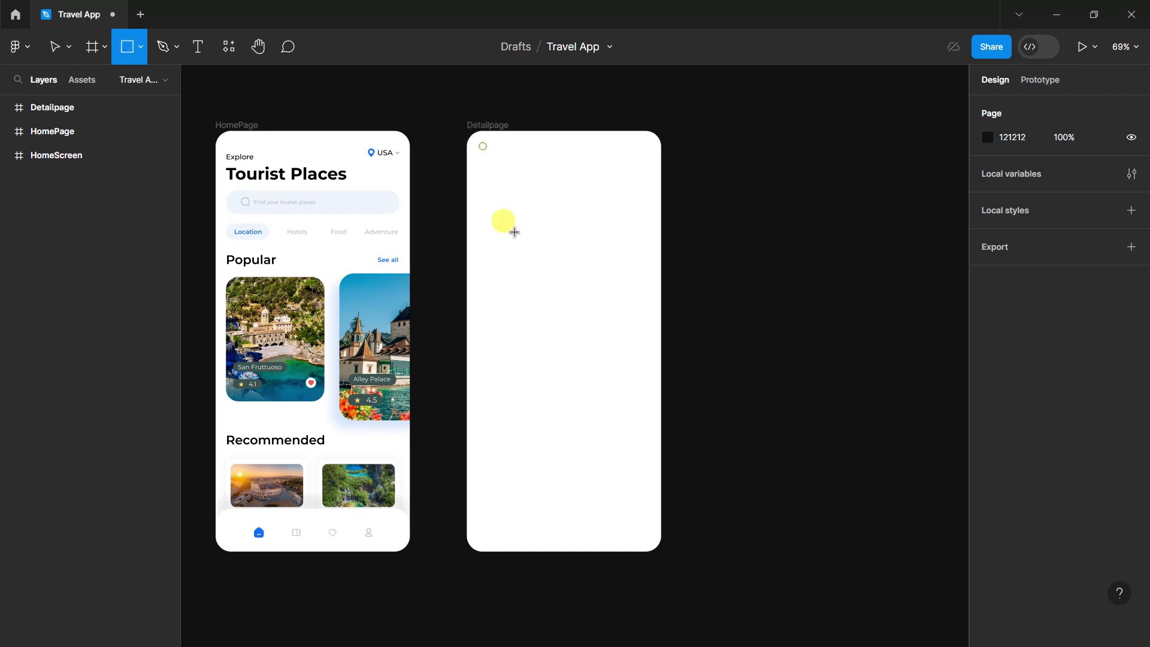
left_click_drag(482, 146, 639, 318)
left_click(52, 108)
key("ctrl+shift+4")
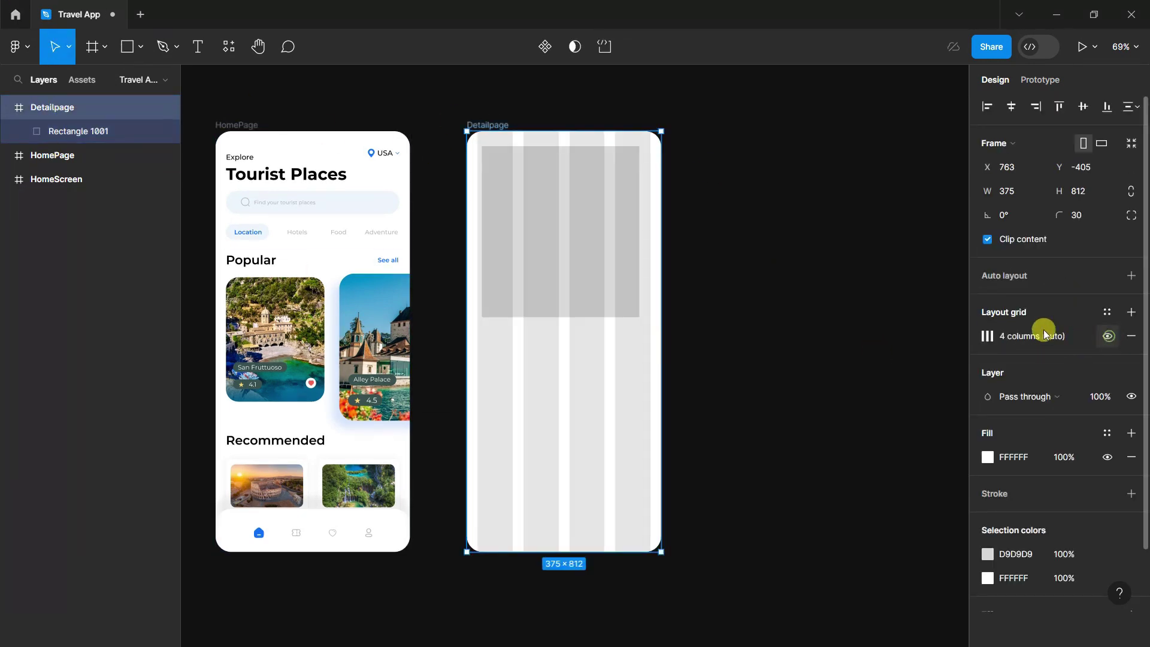
left_click(560, 212)
left_click_drag(532, 210, 526, 208)
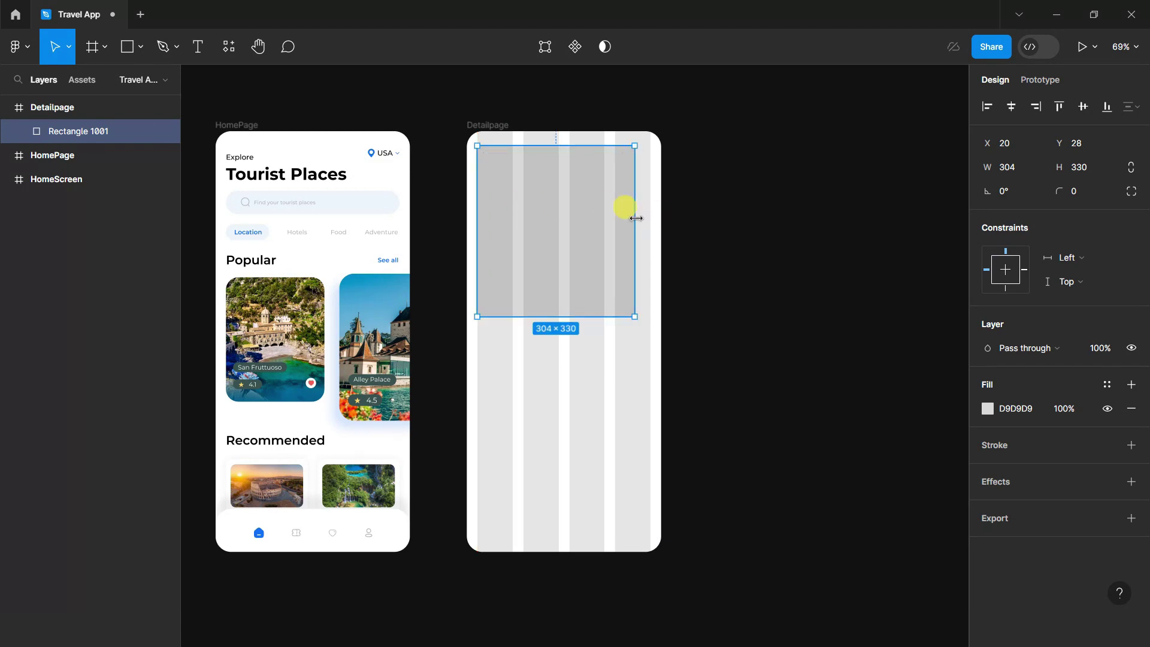
left_click_drag(633, 210, 651, 210)
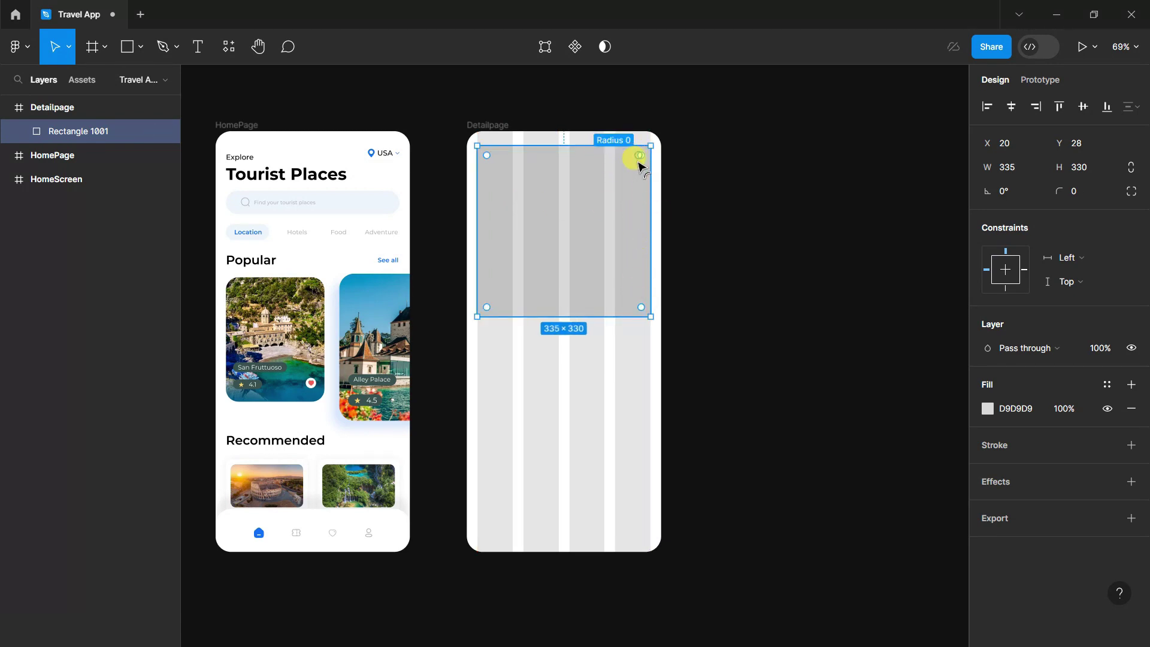
left_click_drag(639, 162, 639, 161)
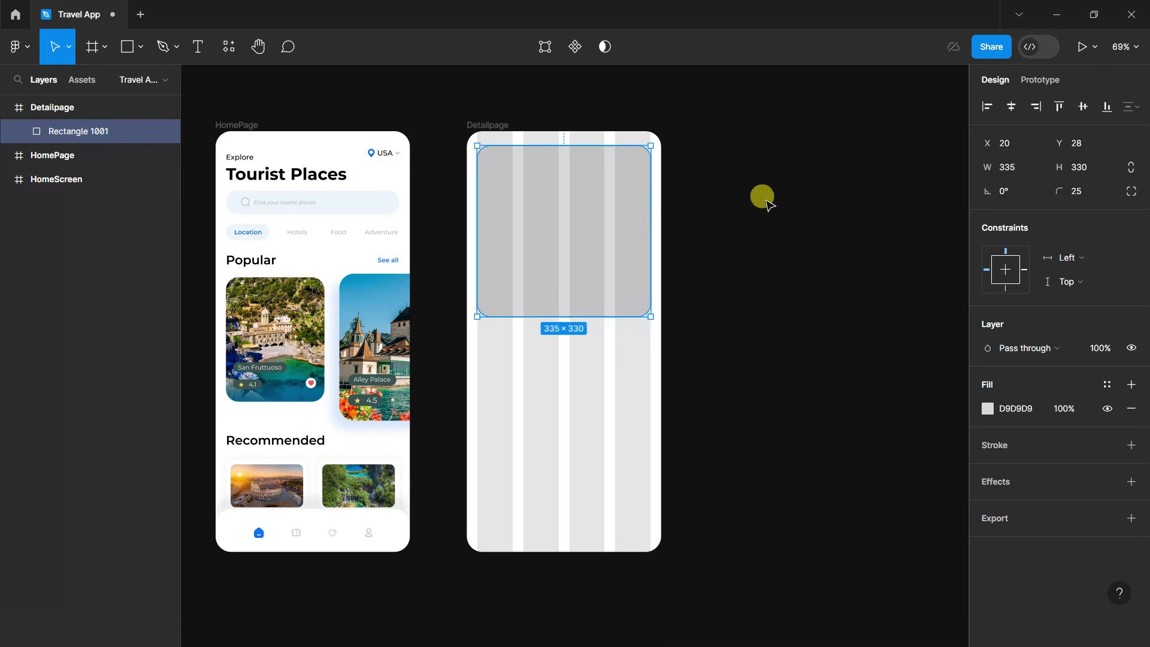
left_click(764, 197)
scroll(775, 228, "down", 1)
left_click(52, 107)
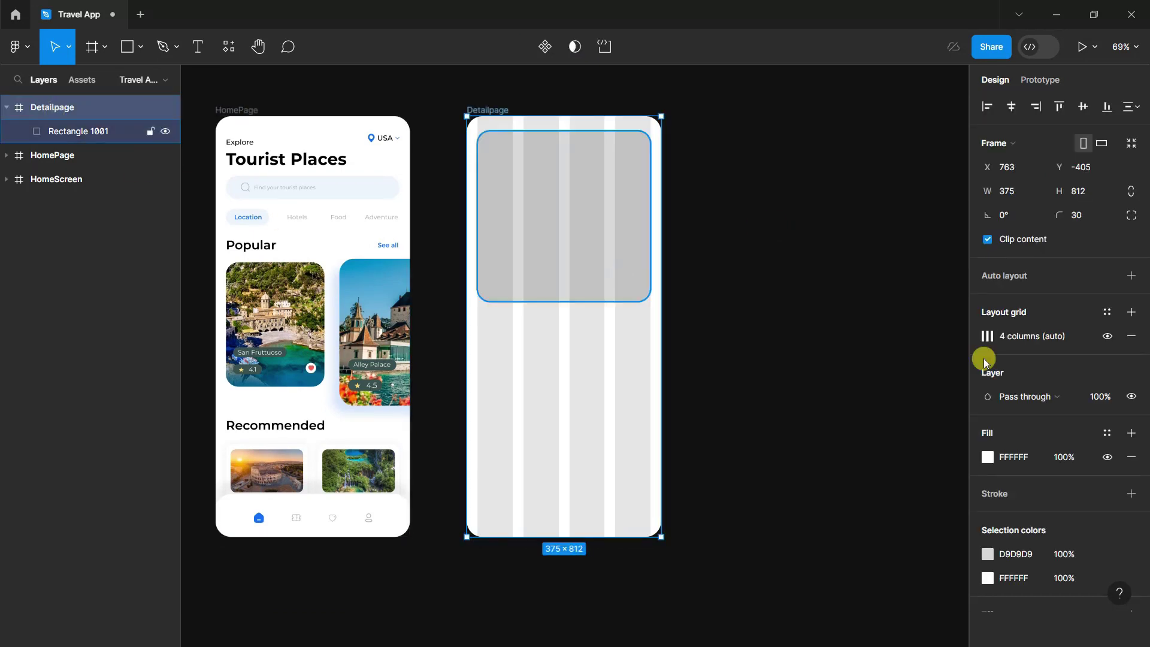
left_click(1107, 333)
left_click(752, 318)
Move the Alley Palace photo into Detailpage and mask it with the rounded rectangle.
left_click(371, 315, "ctrl")
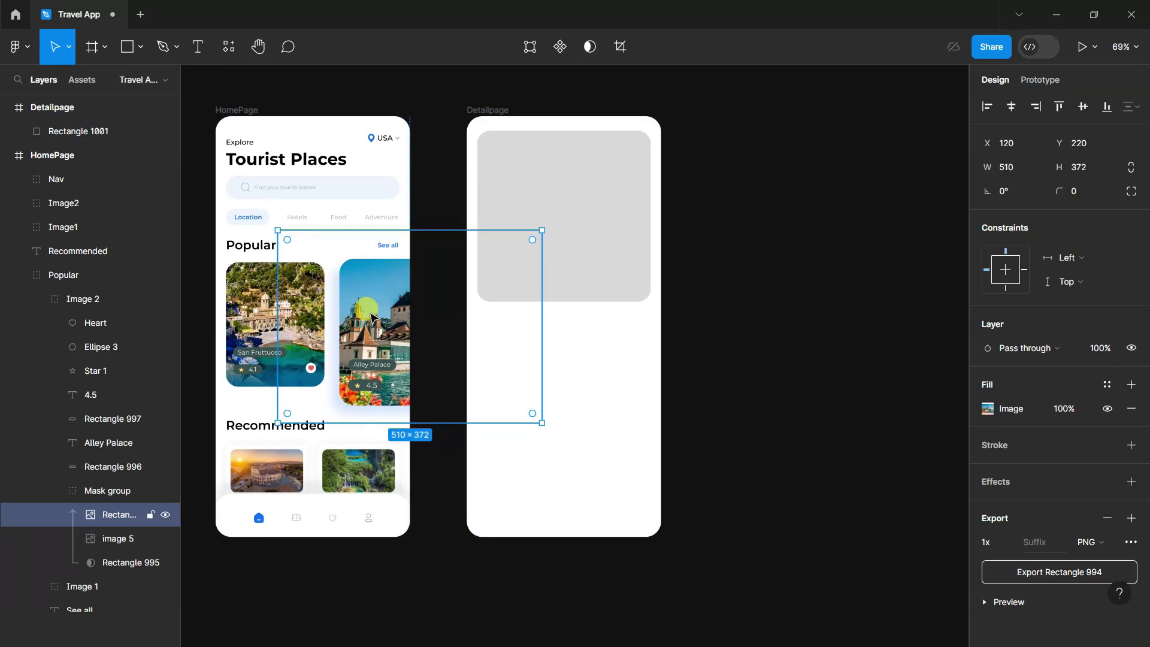
left_click_drag(371, 316, 580, 227)
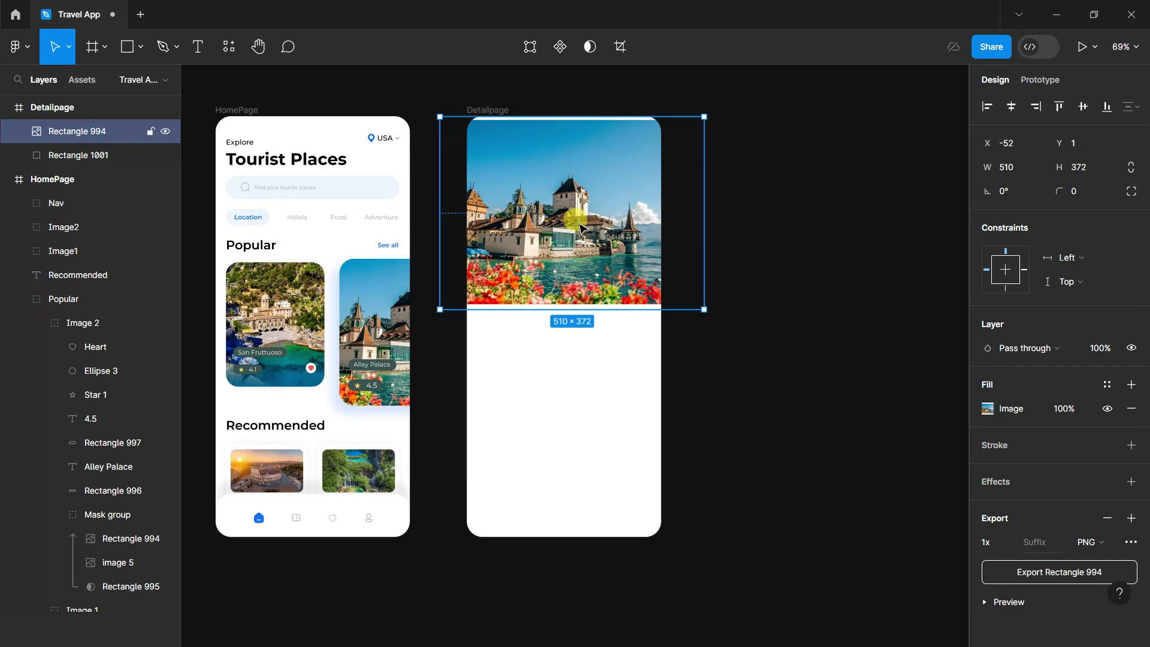
left_click(78, 155, "shift")
left_click(604, 47)
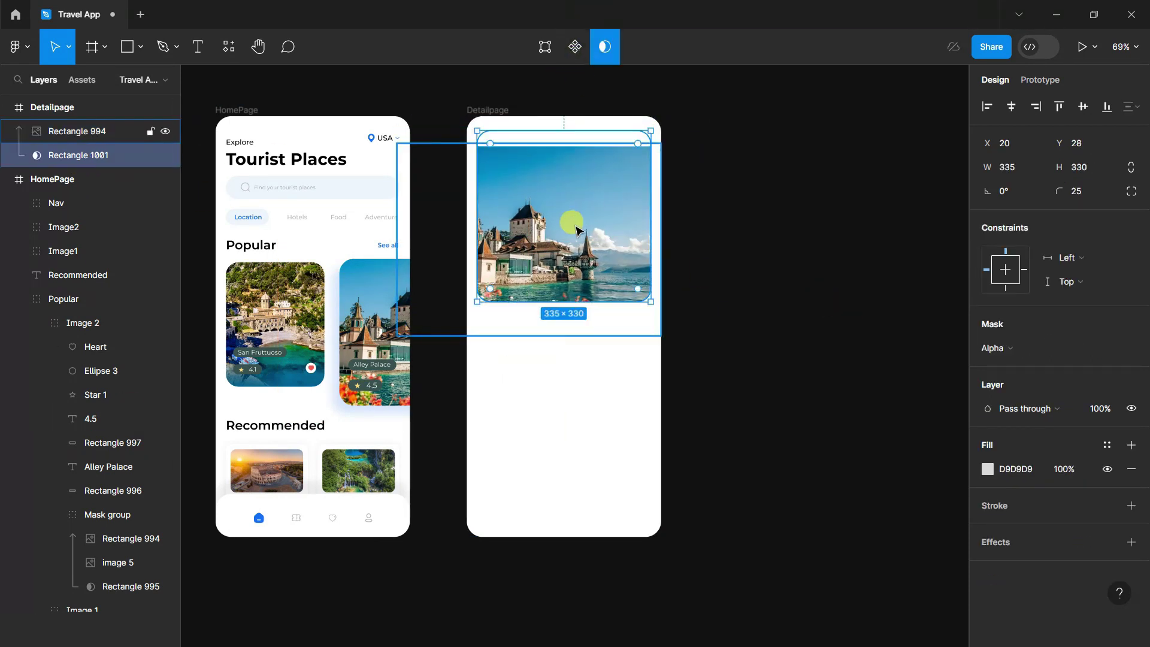
left_click(66, 131)
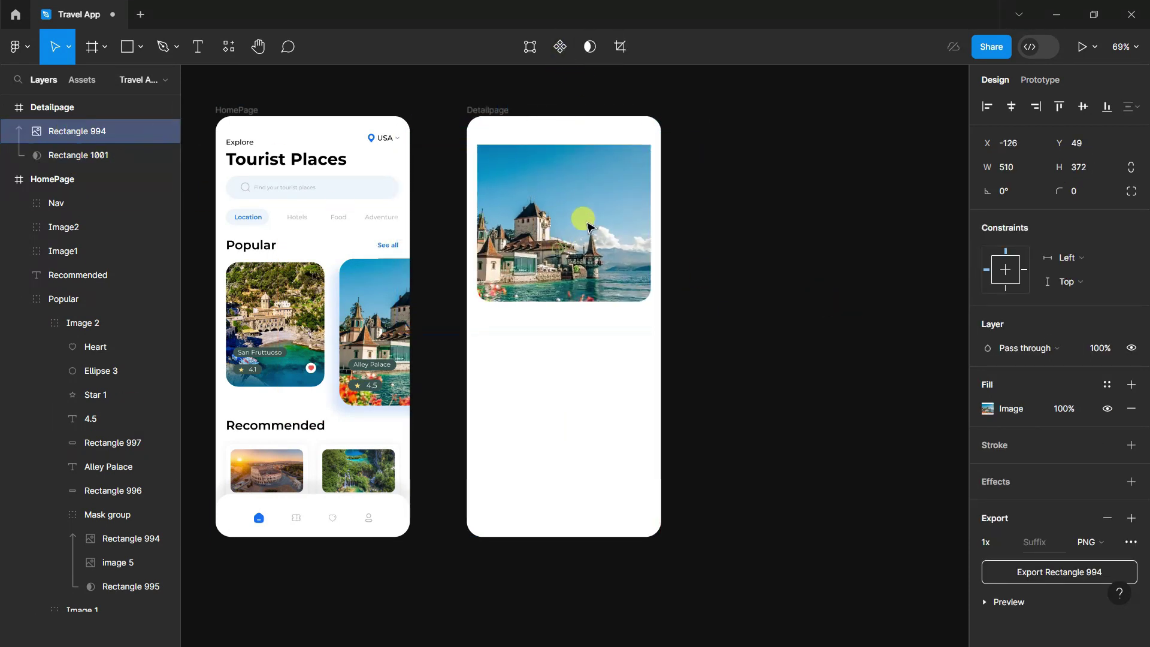
left_click_drag(587, 226, 587, 211)
left_click(846, 244)
scroll(846, 243, "up", 1)
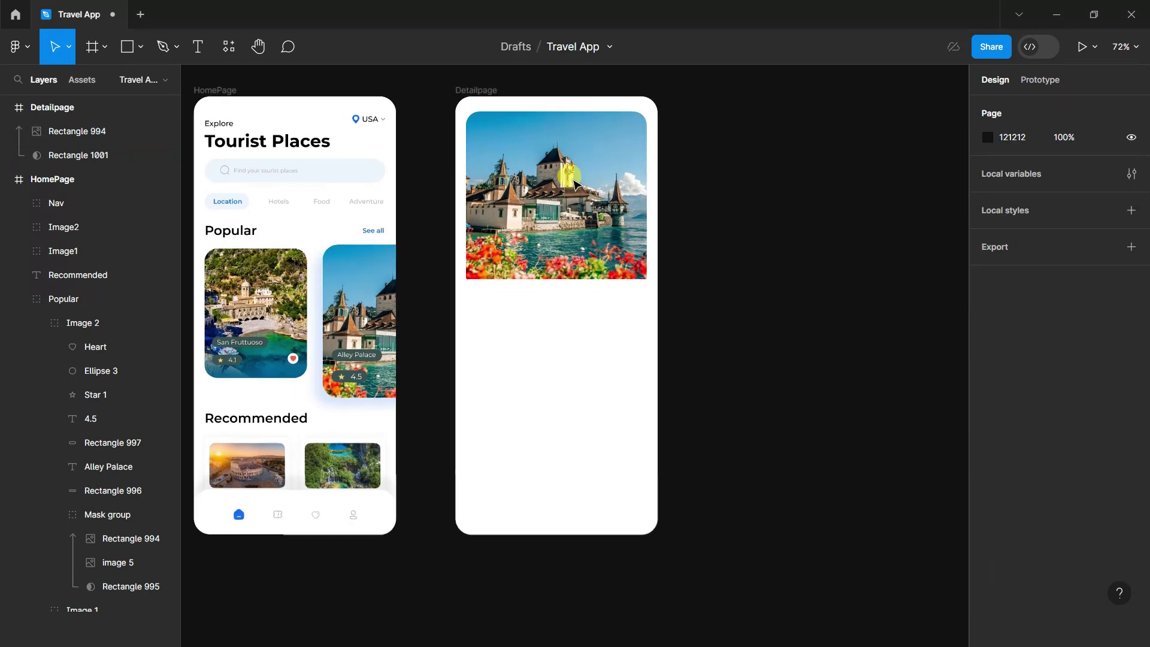
left_click(574, 181)
left_click_drag(551, 172, 551, 183)
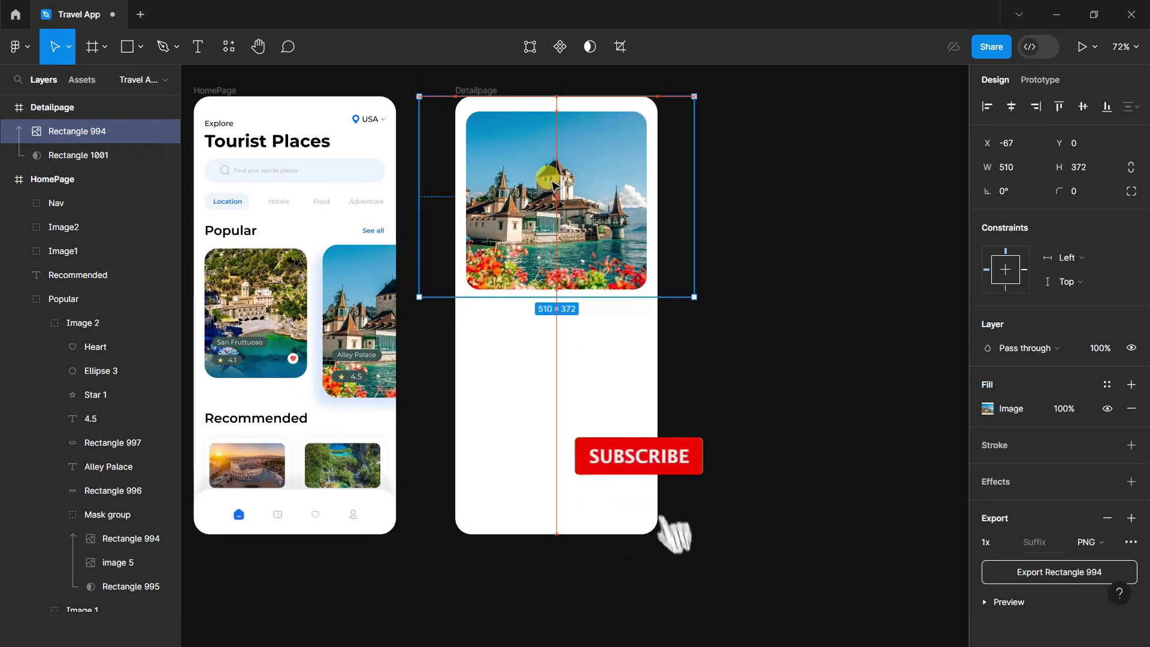
left_click(835, 210)
scroll(826, 359, "up", 1)
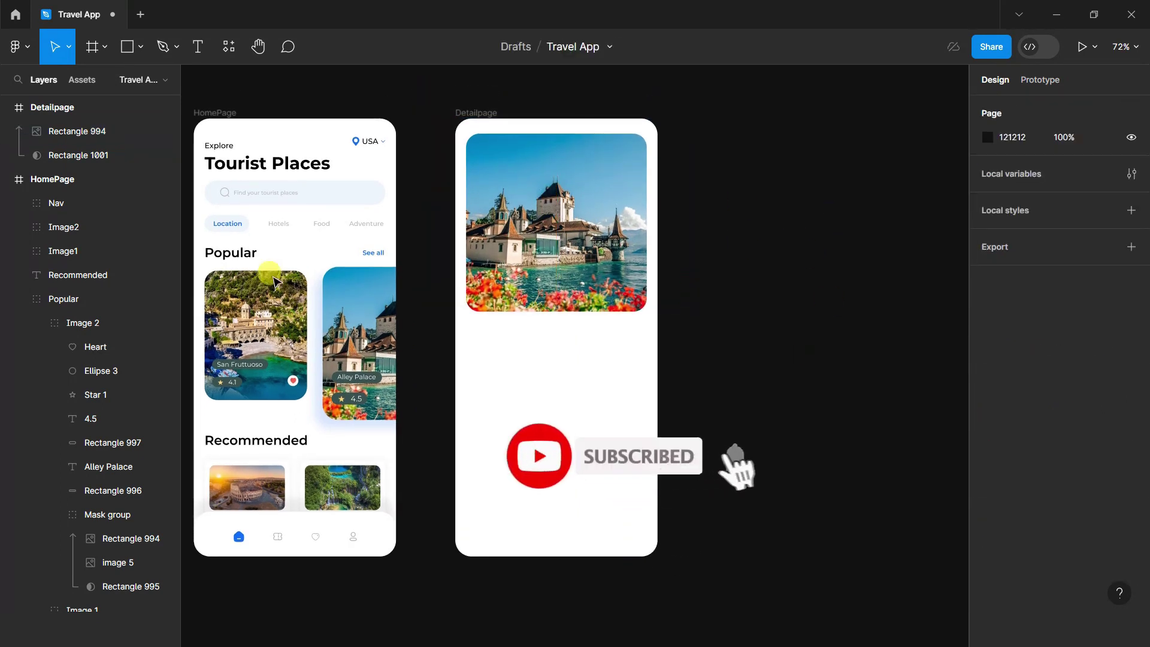
Lock the HomePage and HomeScreen frames and group the photo with its mask.
left_click(6, 179)
left_click(145, 180)
left_click(149, 203)
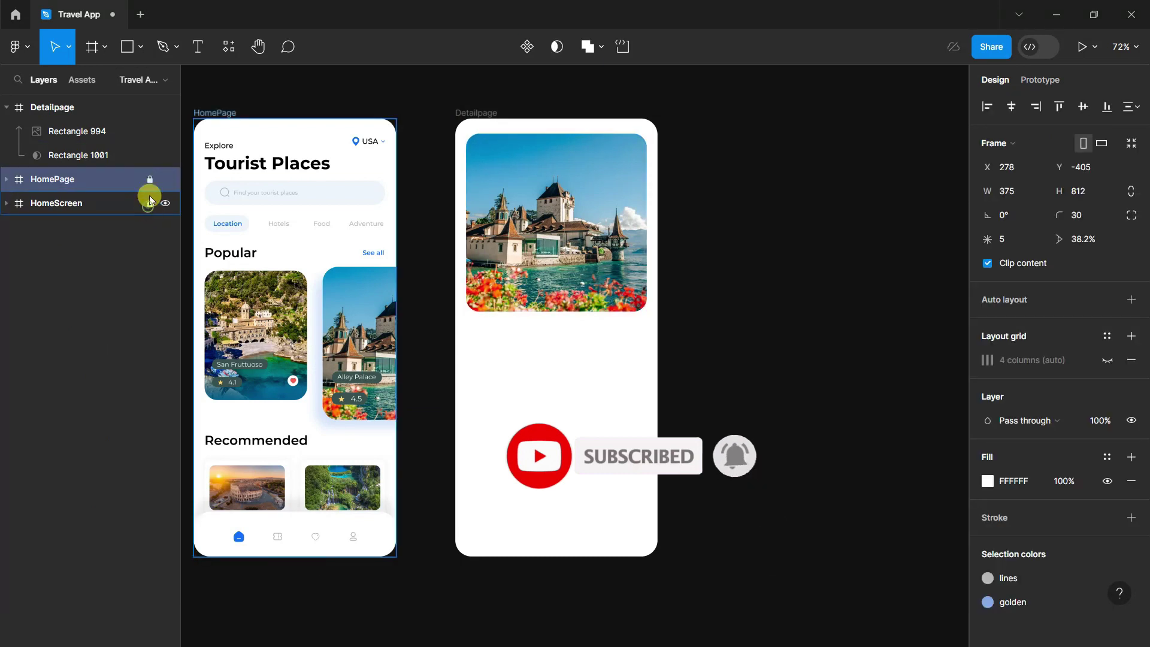
left_click(198, 46)
left_click(41, 155)
left_click(57, 130, "shift")
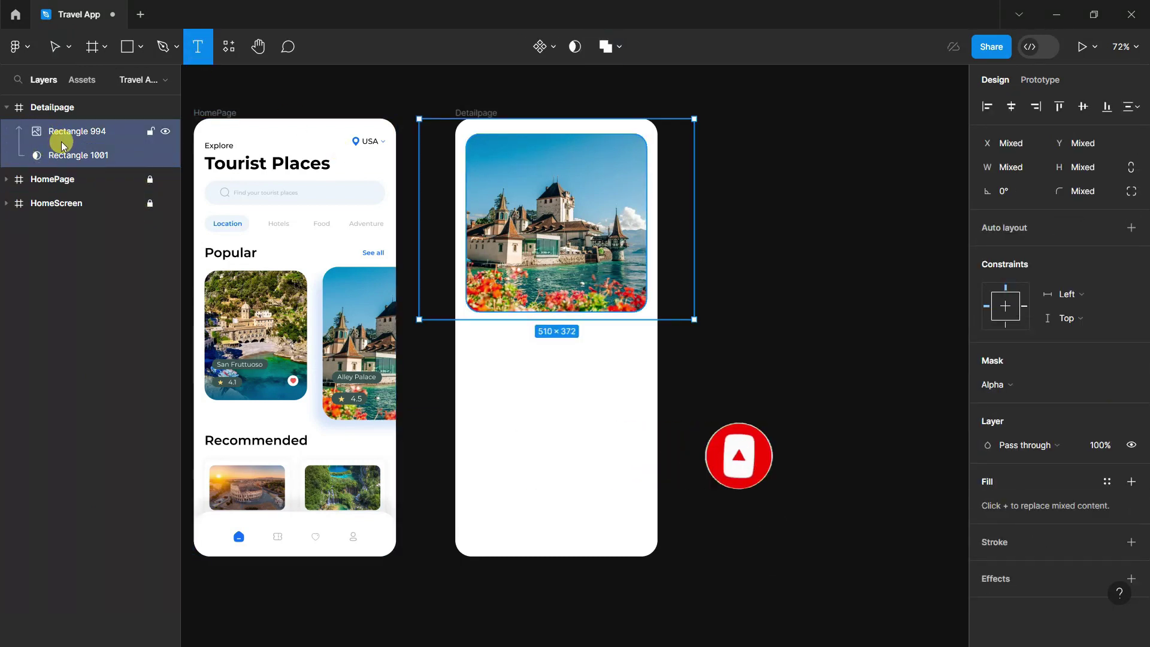
key("ctrl+g")
Draw a 42×42 white square with corner radius 5 at the photo's top-left corner.
scroll(488, 165, "up", 1)
scroll(488, 164, "up", 1)
scroll(488, 165, "up", 1)
scroll(488, 164, "up", 1)
left_click(127, 47)
scroll(457, 97, "up", 3)
scroll(452, 120, "up", 3)
left_click_drag(462, 155, 546, 231)
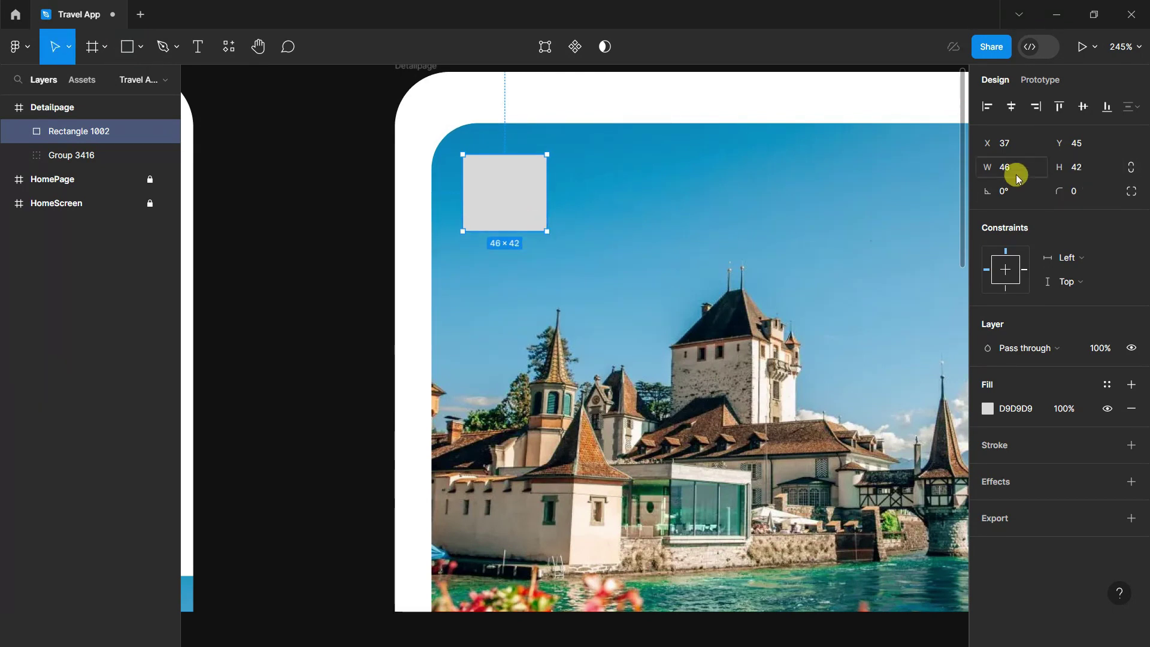
type("42")
left_click(1085, 190)
type("5")
key("Return")
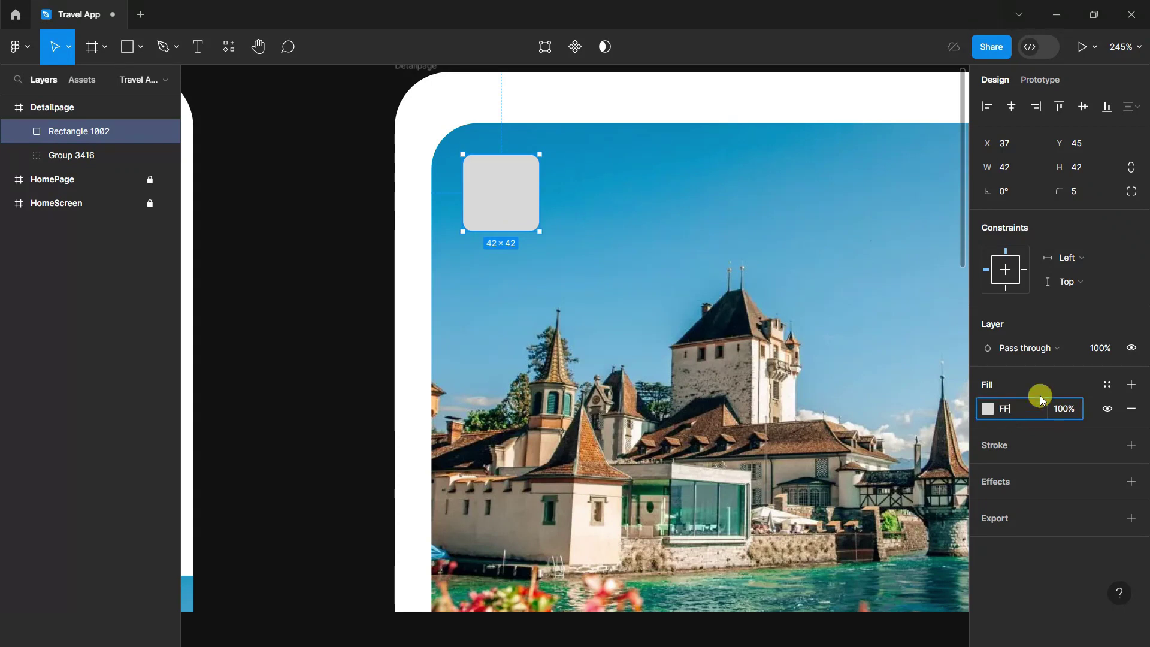
key("Return")
Draw a short arrow inside the square with width 1, rotated 180° to point left.
left_click(140, 46)
left_click(113, 120)
left_click_drag(487, 192, 495, 188)
left_click(1024, 174)
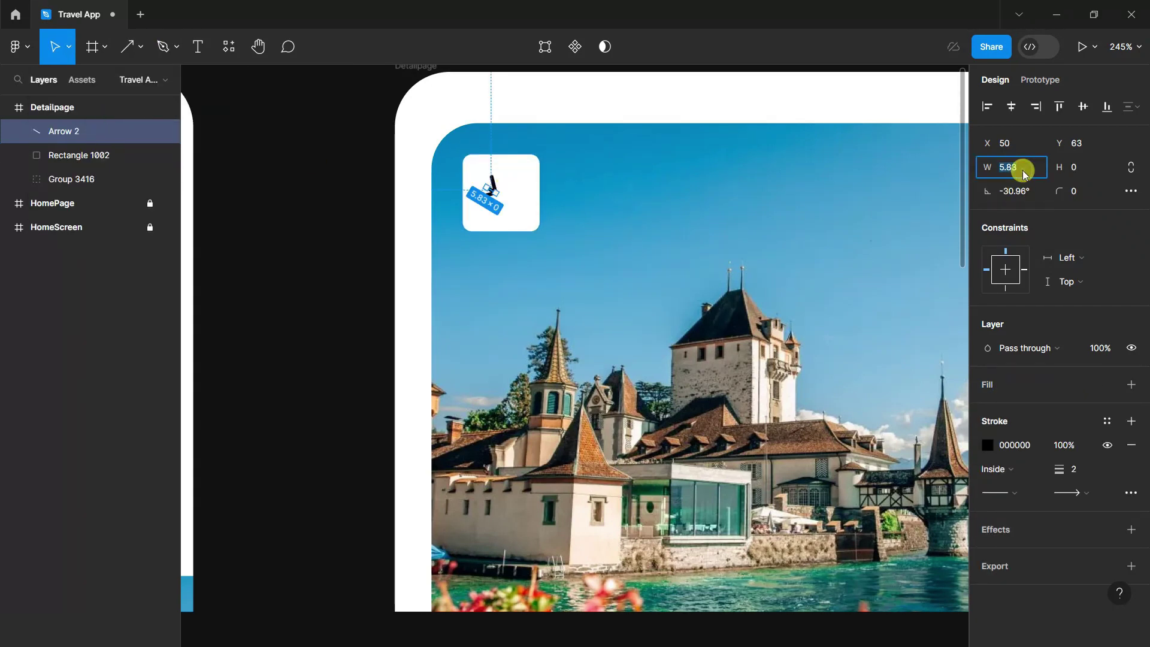
left_click(1024, 192)
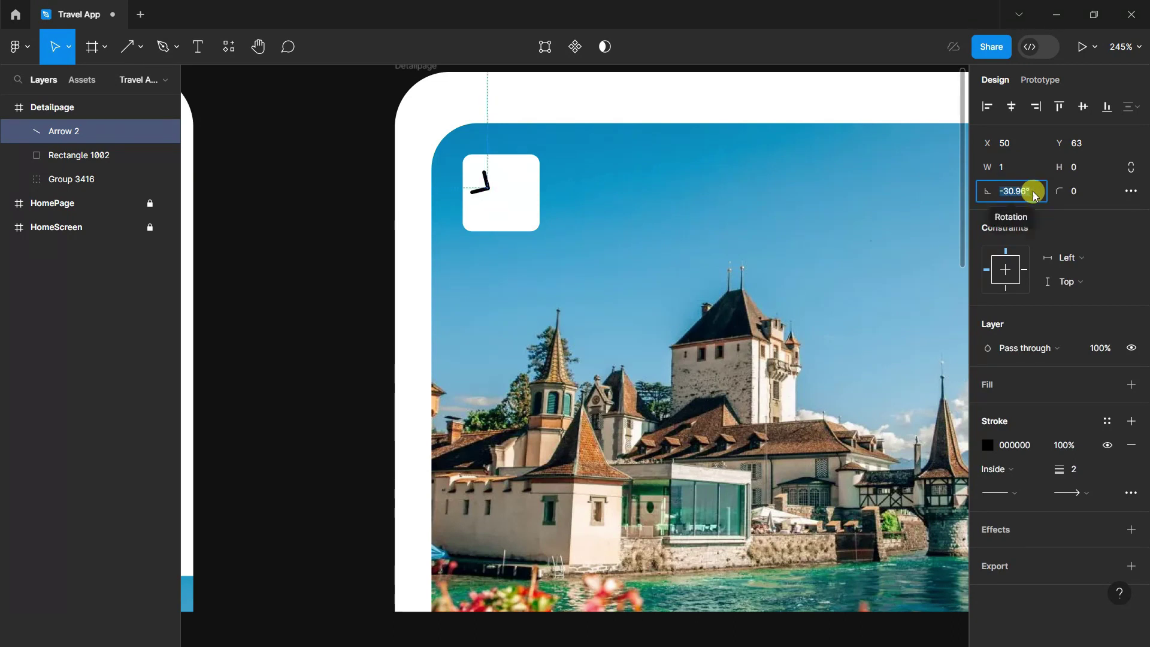
type("180")
key("Return")
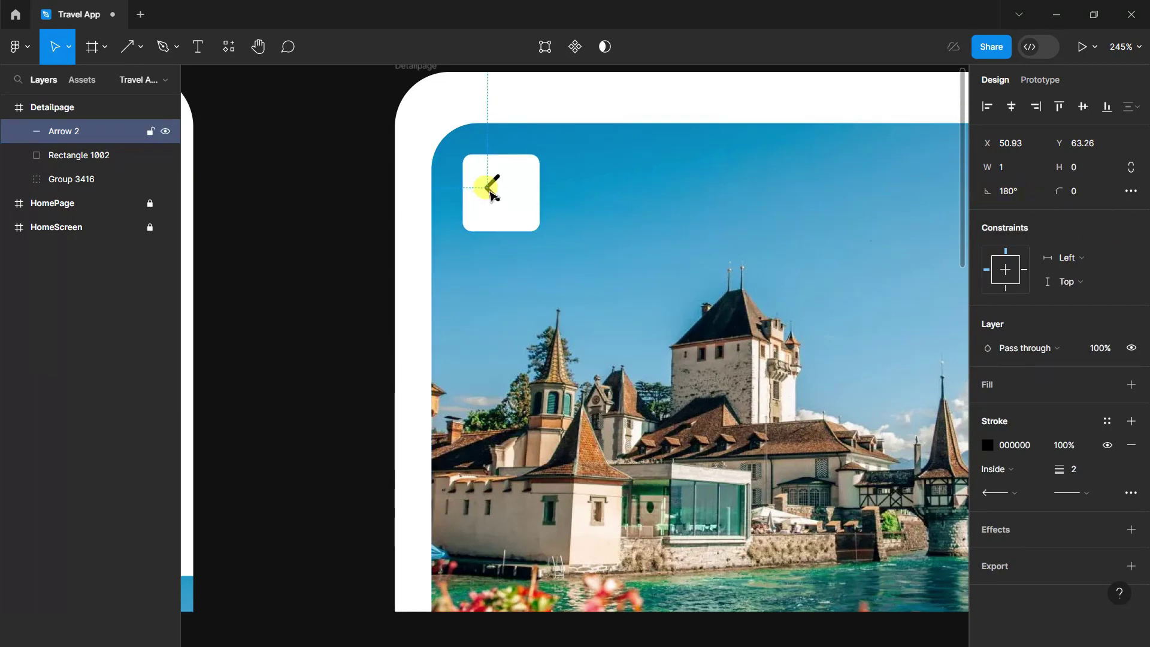
Give the arrow a 1.5 stroke in grey 7C7878.
left_click(1086, 475)
type(".5")
left_click(1063, 420)
left_click(987, 445)
left_click(843, 542)
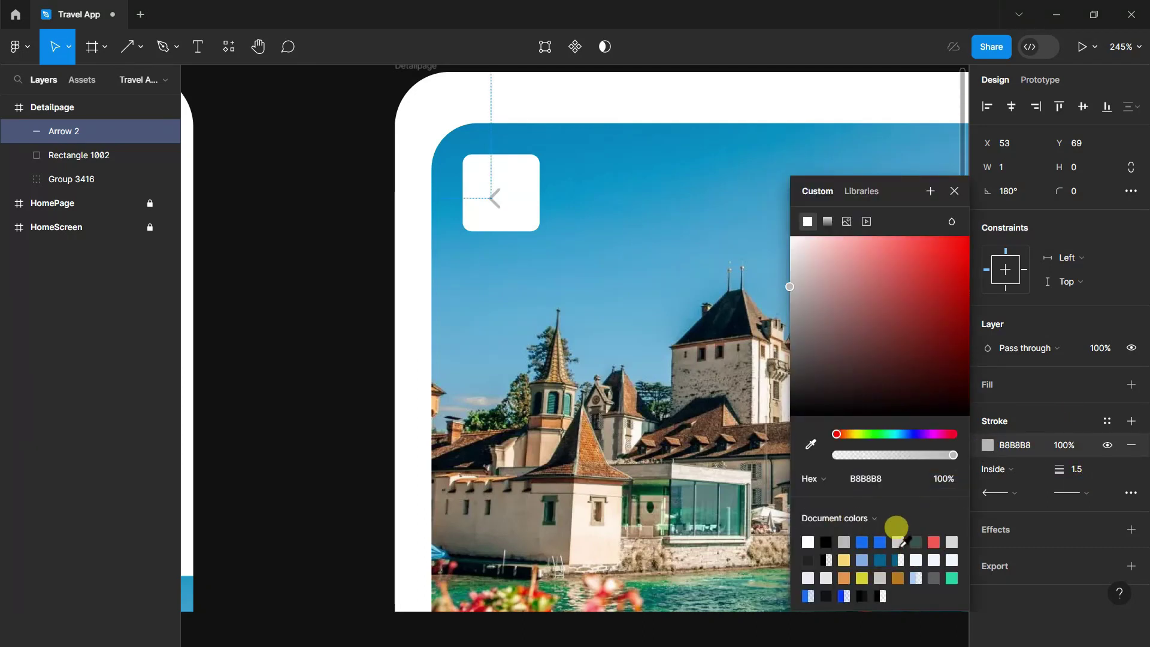
left_click_drag(795, 308, 796, 333)
left_click(962, 193)
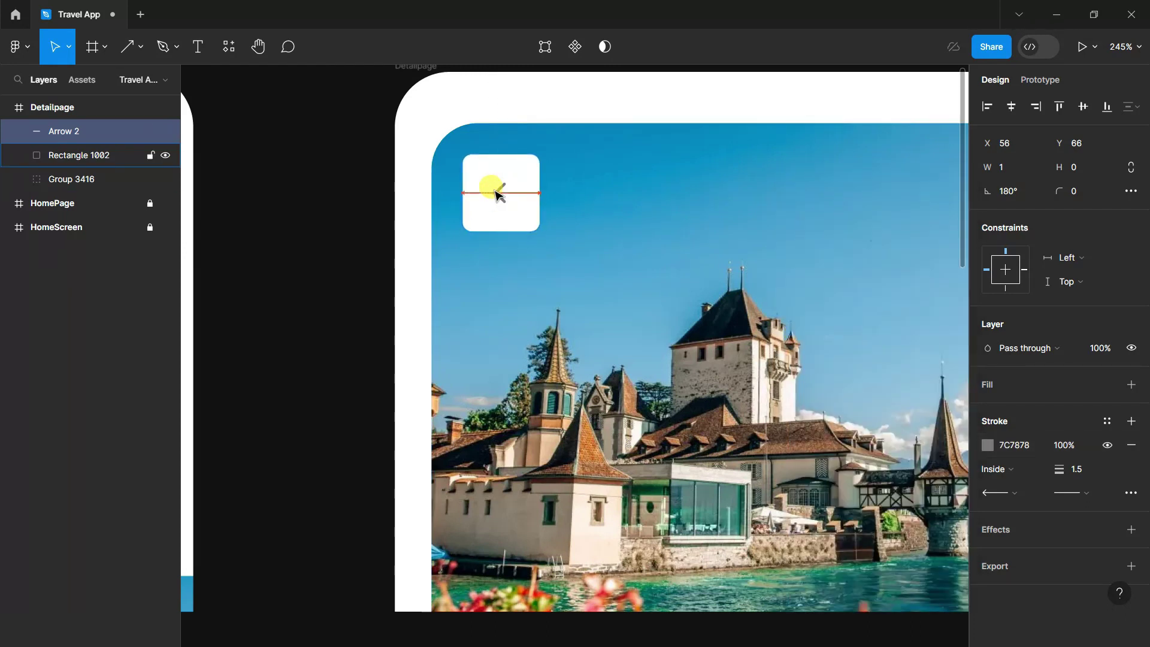
left_click(336, 299)
scroll(335, 300, "down", 5)
scroll(797, 441, "down", 1)
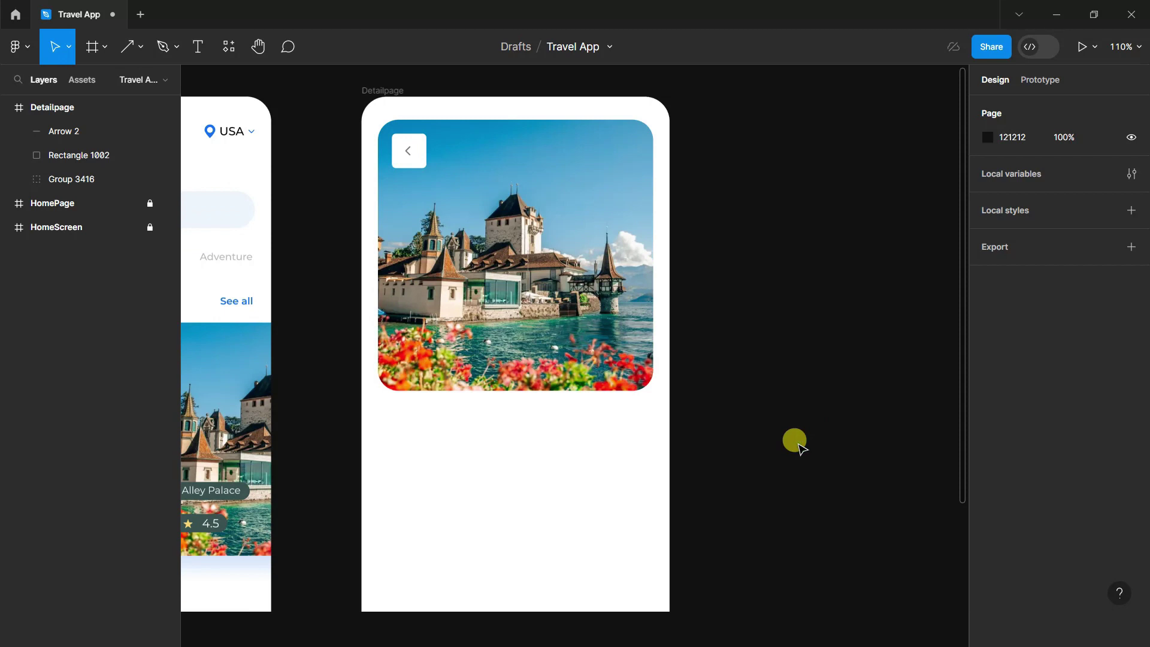
scroll(796, 442, "down", 1)
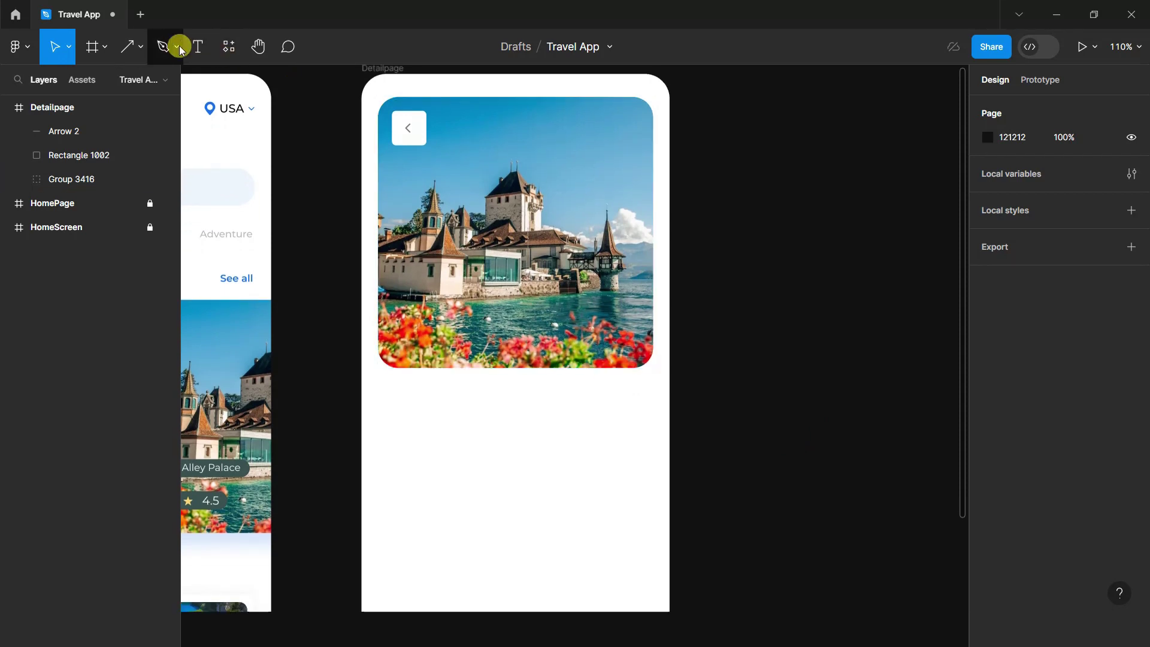
Draw a white (FFFFFF) 44×44 circle at the photo's bottom-right edge.
left_click(141, 46)
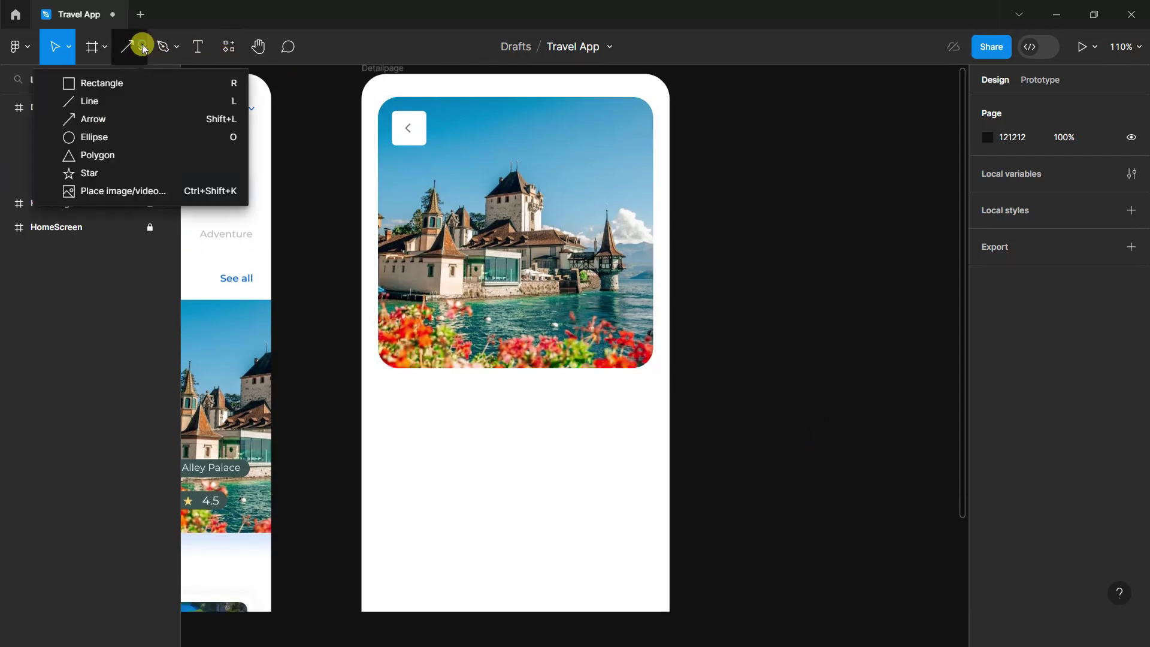
left_click(90, 136)
mouse_move(579, 350)
left_mouse_down()
mouse_move(635, 404)
mouse_move(611, 381)
left_mouse_up()
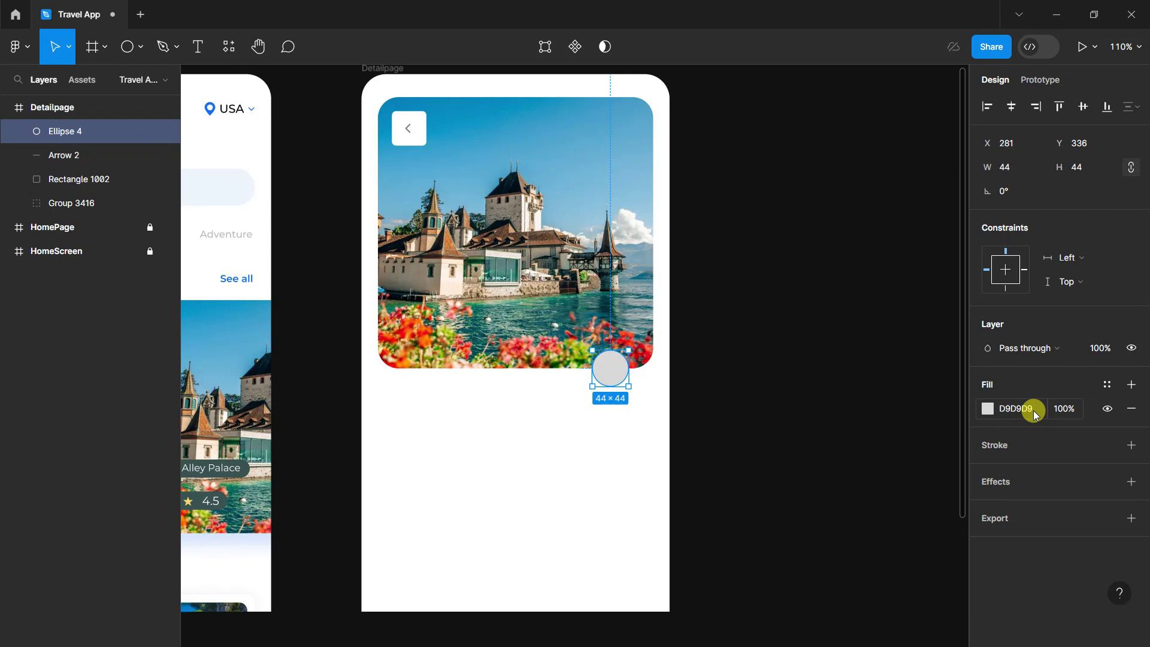
left_click(1021, 408)
type("FFFFFF")
key("Return")
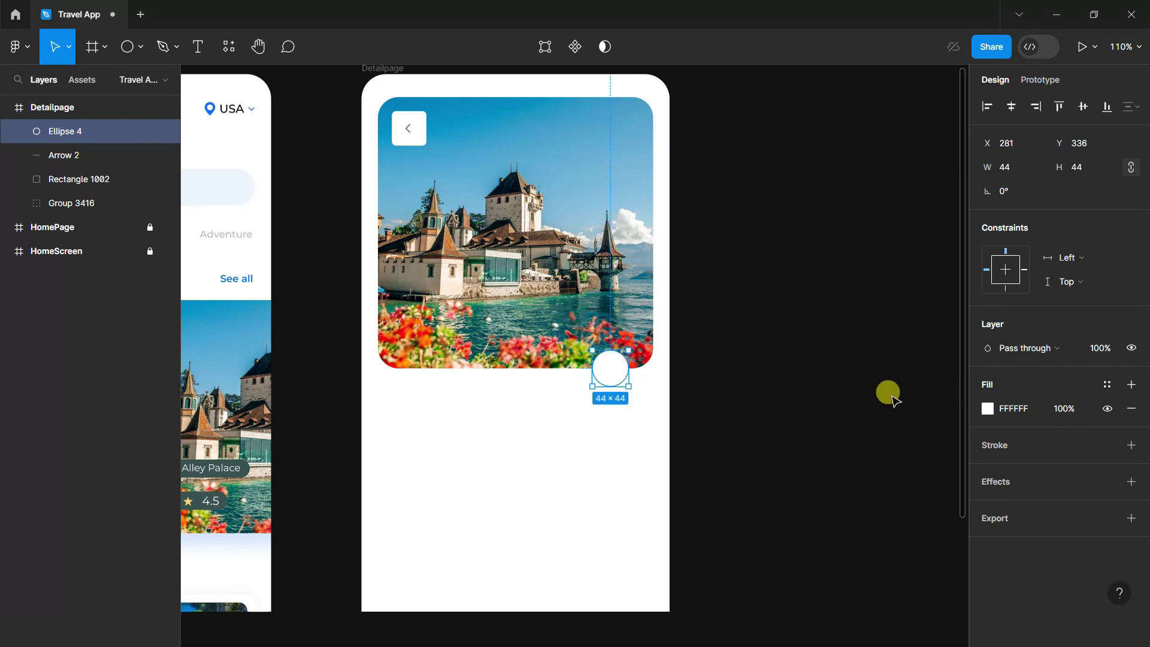
left_click(886, 393)
Add a 5% opacity drop shadow to the white circle.
scroll(887, 393, "down", 3)
left_click(690, 374)
left_click(1131, 481)
left_click(988, 505)
left_click(885, 591)
left_click(936, 588)
Move the heart icon from the HomePage card into the white circle.
left_click(954, 508)
left_click(151, 226)
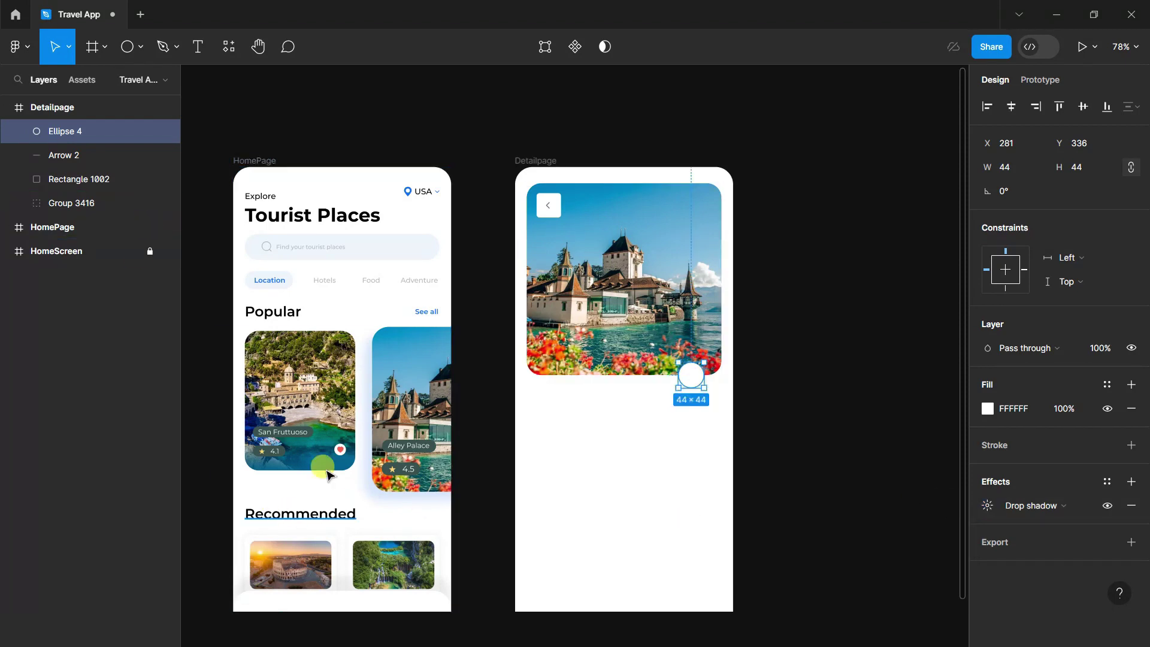
left_click(446, 446)
left_click_drag(446, 446, 691, 375)
left_click(7, 251)
Resize the heart to height 20 (about 21×20) and zoom back out to both screens.
key("shift+2")
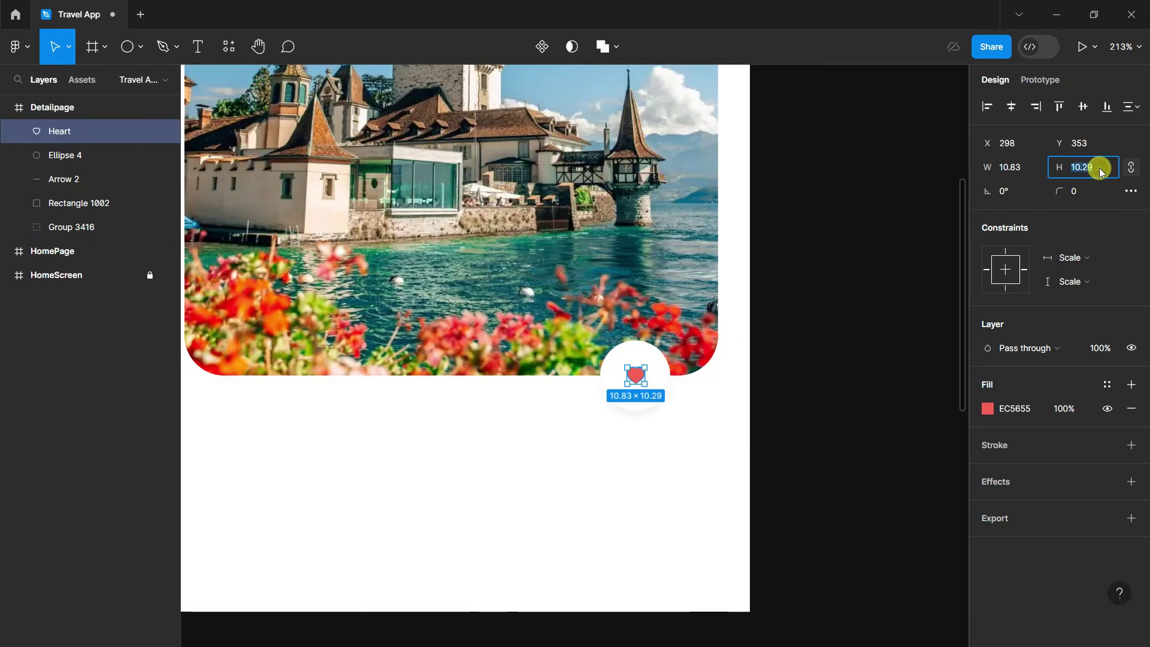
type("20")
key("Return")
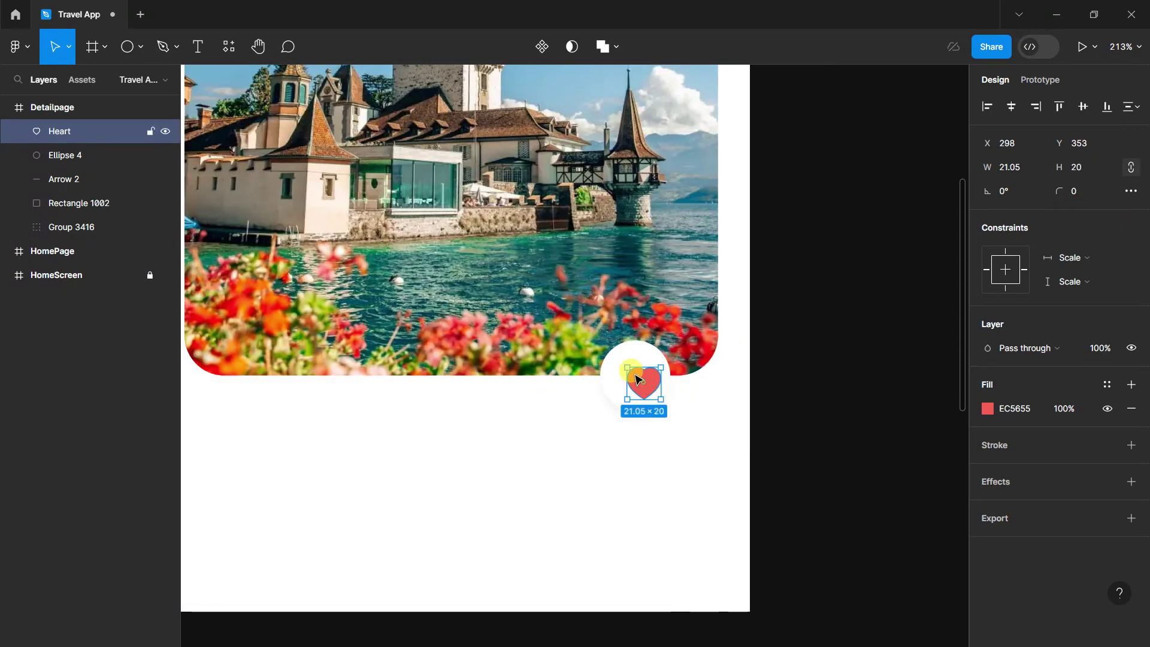
left_click(824, 385)
key("shift+1")
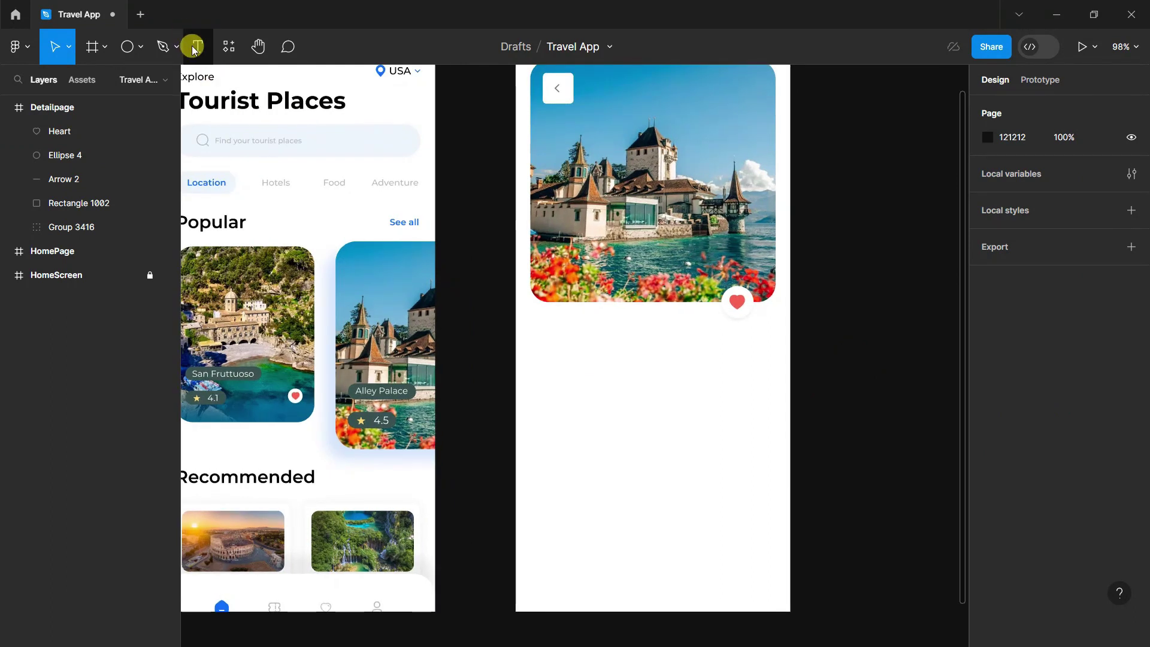
Add an 'Alley Palace' title at size 24 under the photo, aligned to the left margin.
left_click(194, 48)
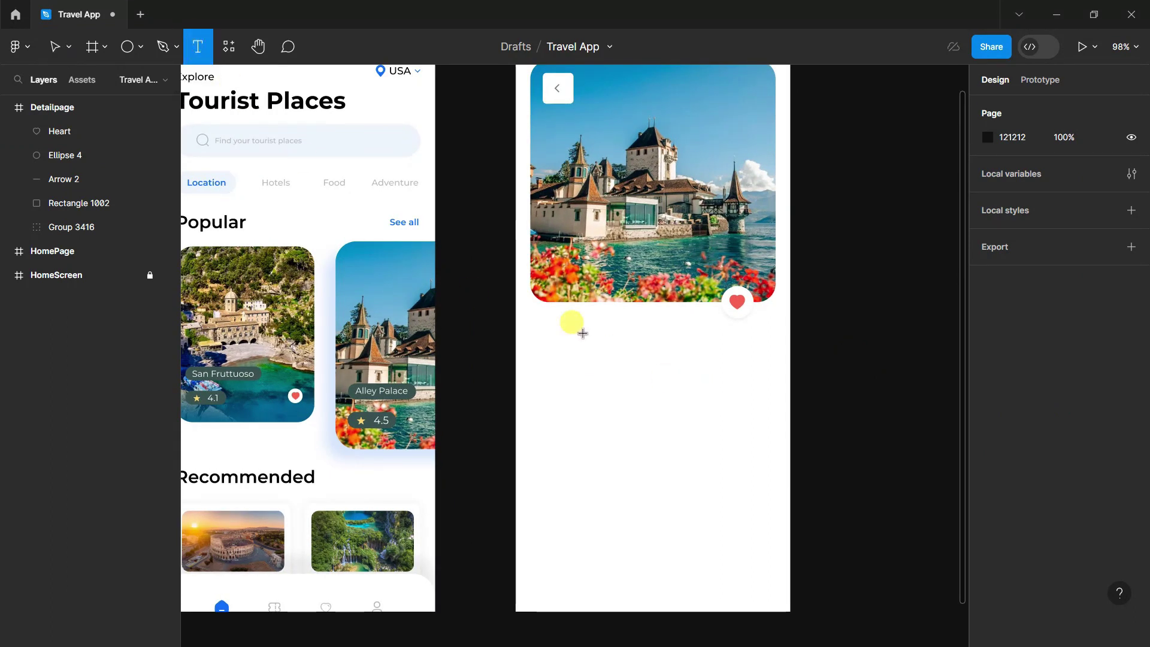
left_click(552, 329)
type("Alley")
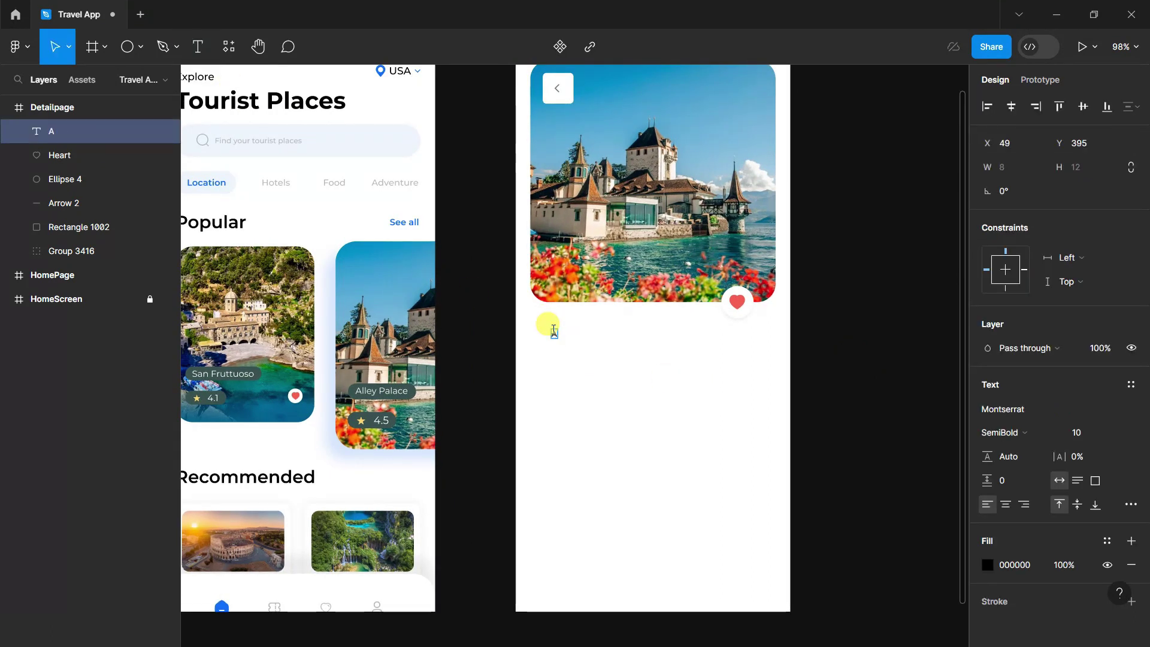
type(" Palace")
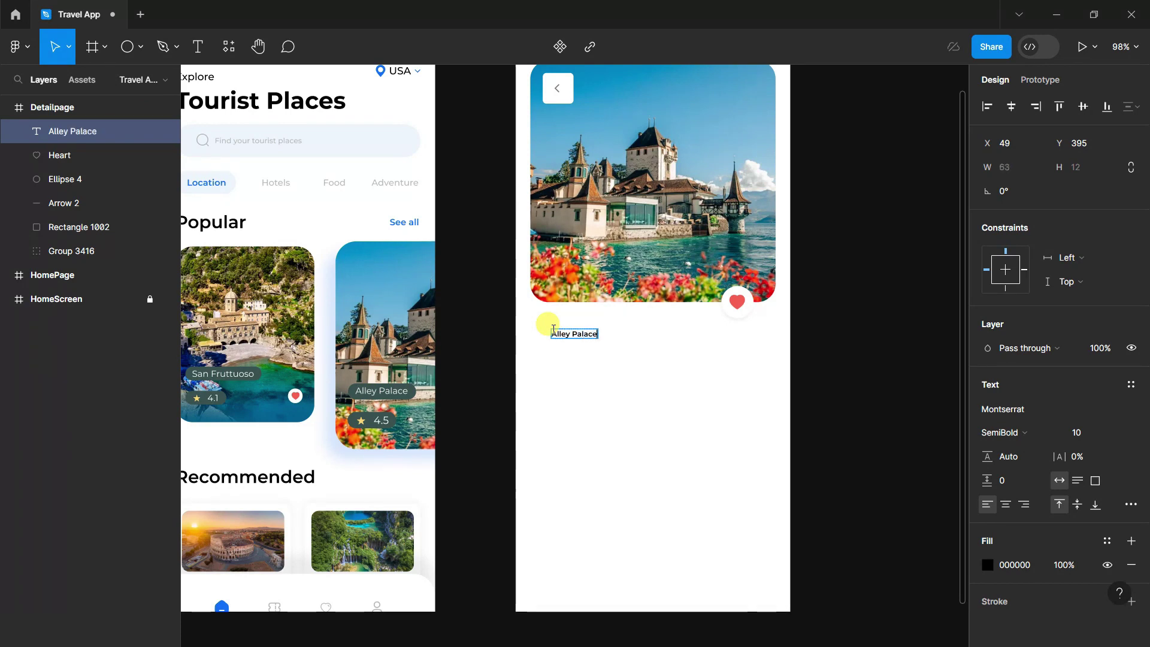
key("Escape")
left_click(1119, 432)
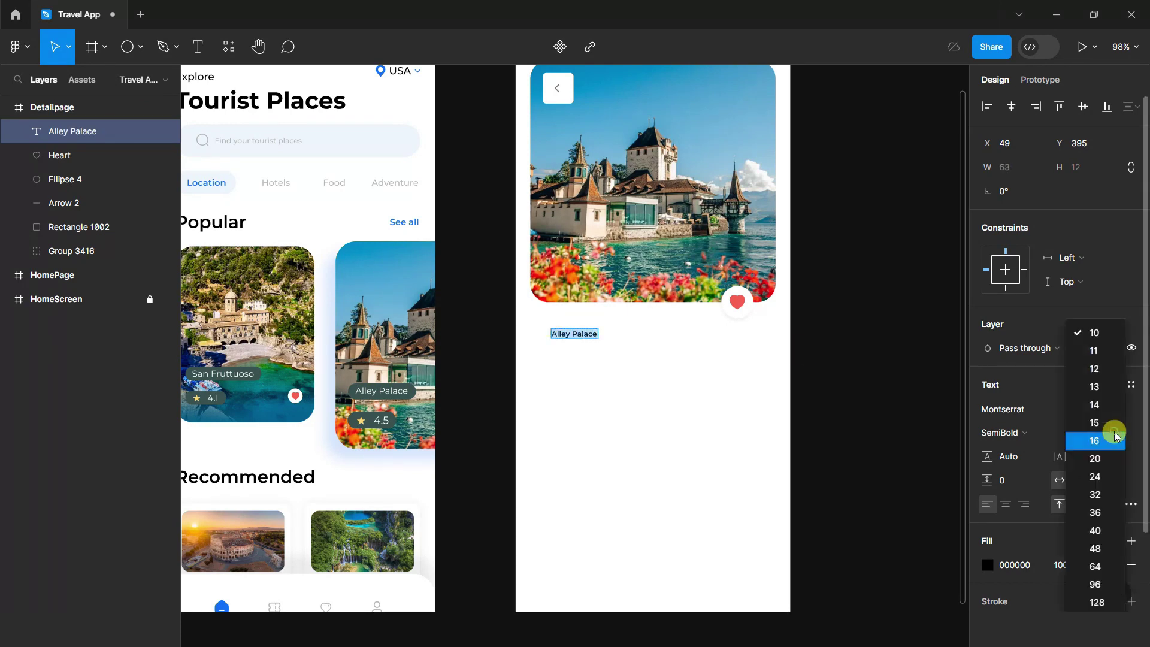
left_click(1103, 478)
left_click_drag(604, 342, 586, 340)
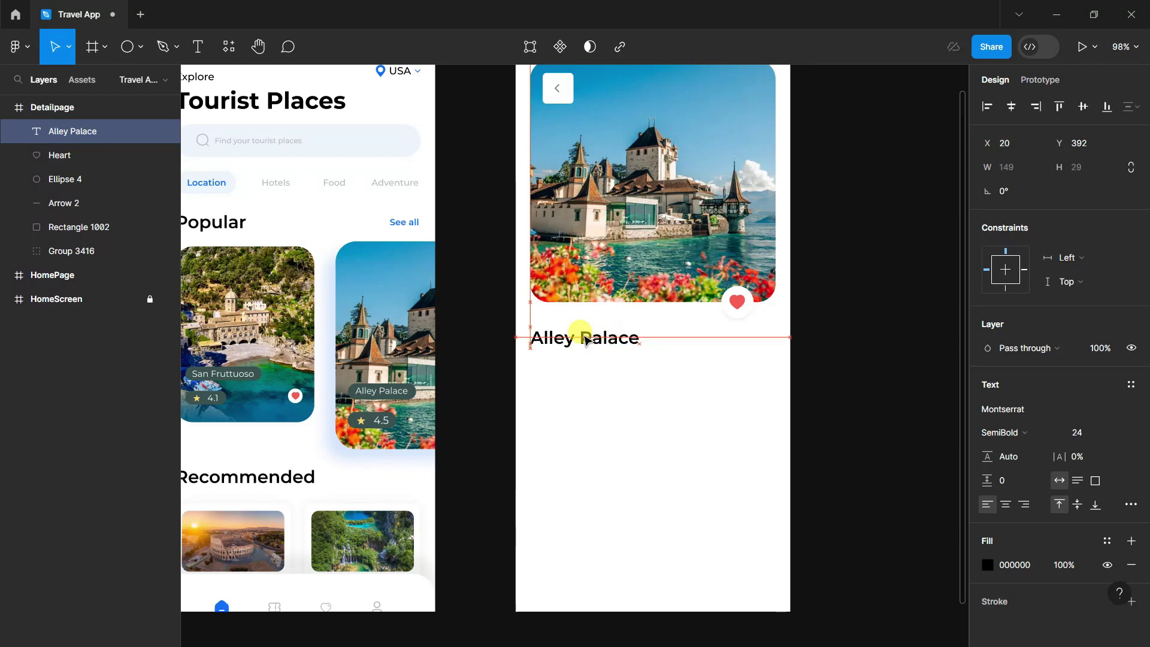
key("Escape")
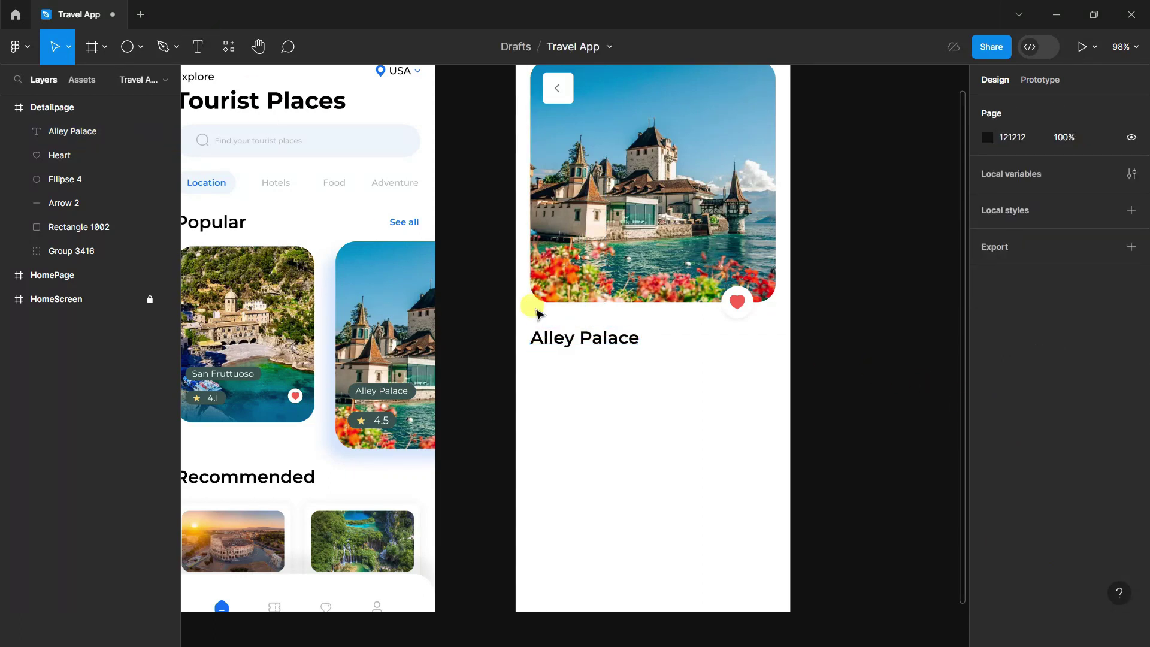
Add a size-14 blue (196EEE) 'Map' label aligned right, opposite the title.
left_click(200, 46)
left_click(710, 346)
type("Map")
key("ctrl+a")
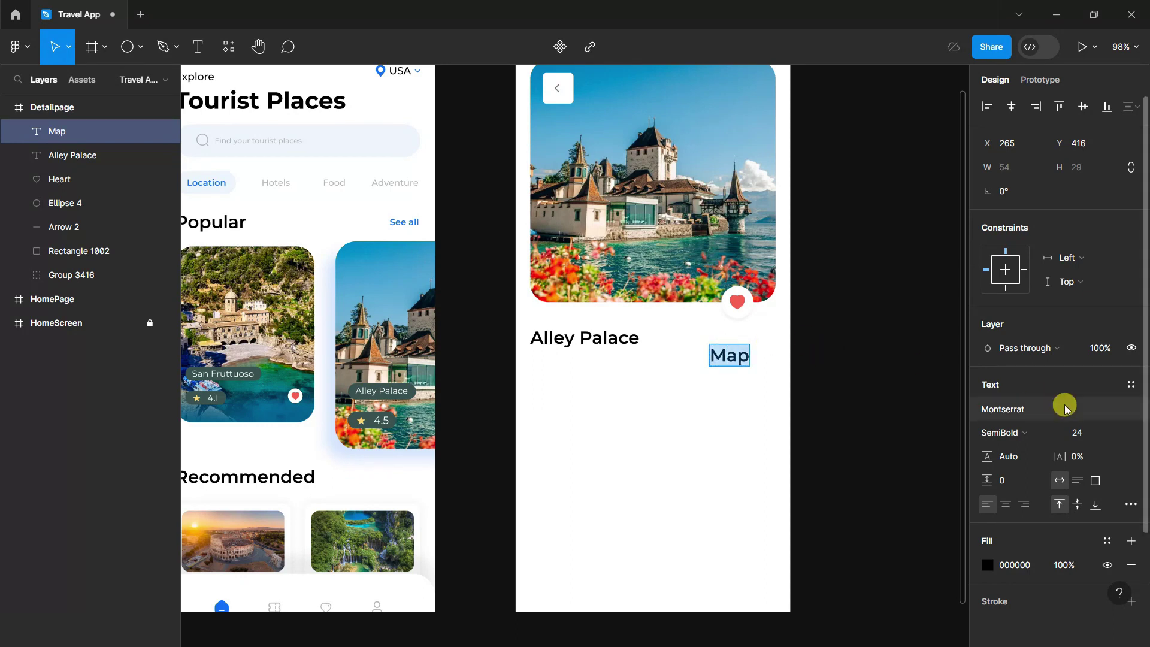
left_click(1090, 432)
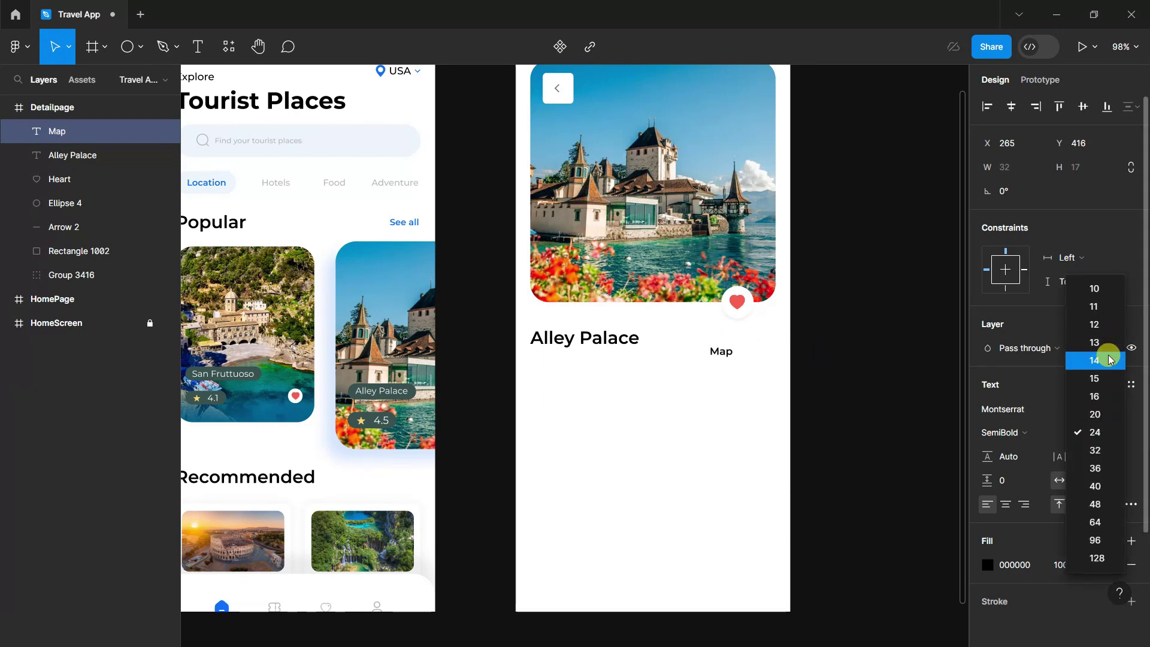
left_click(1107, 360)
left_click(987, 570)
left_click(872, 521)
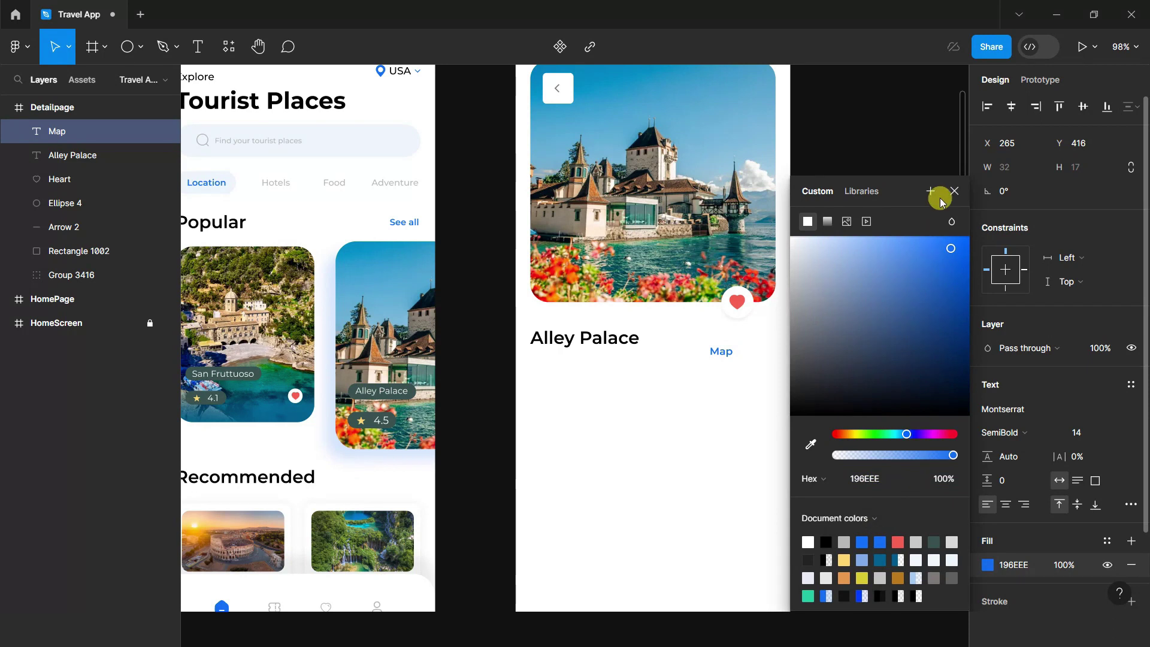
left_click(956, 187)
left_click_drag(699, 360, 766, 347)
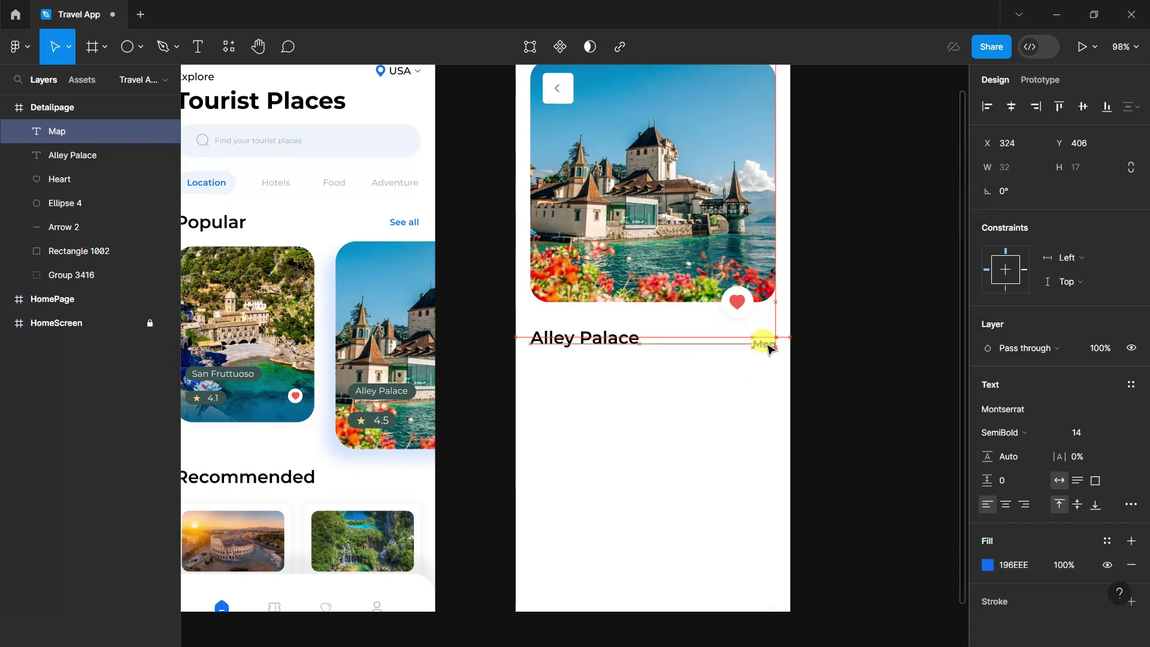
left_click(852, 411)
scroll(826, 395, "down", 2)
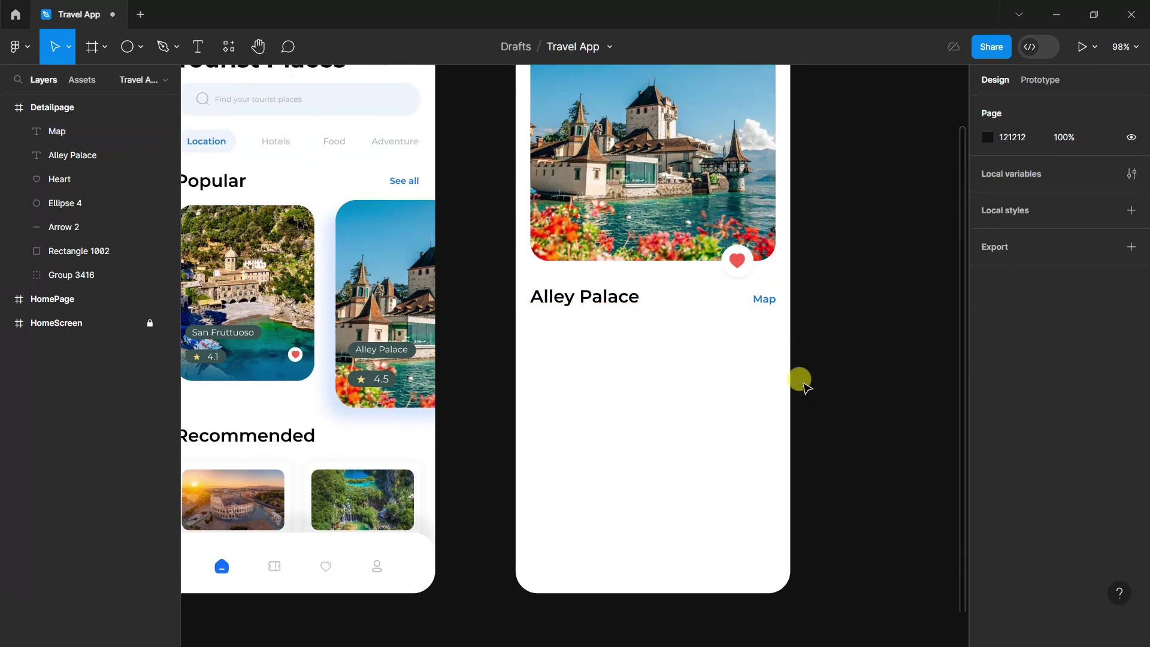
Draw a small star below the Alley Palace title.
left_click(140, 48)
left_click(89, 170)
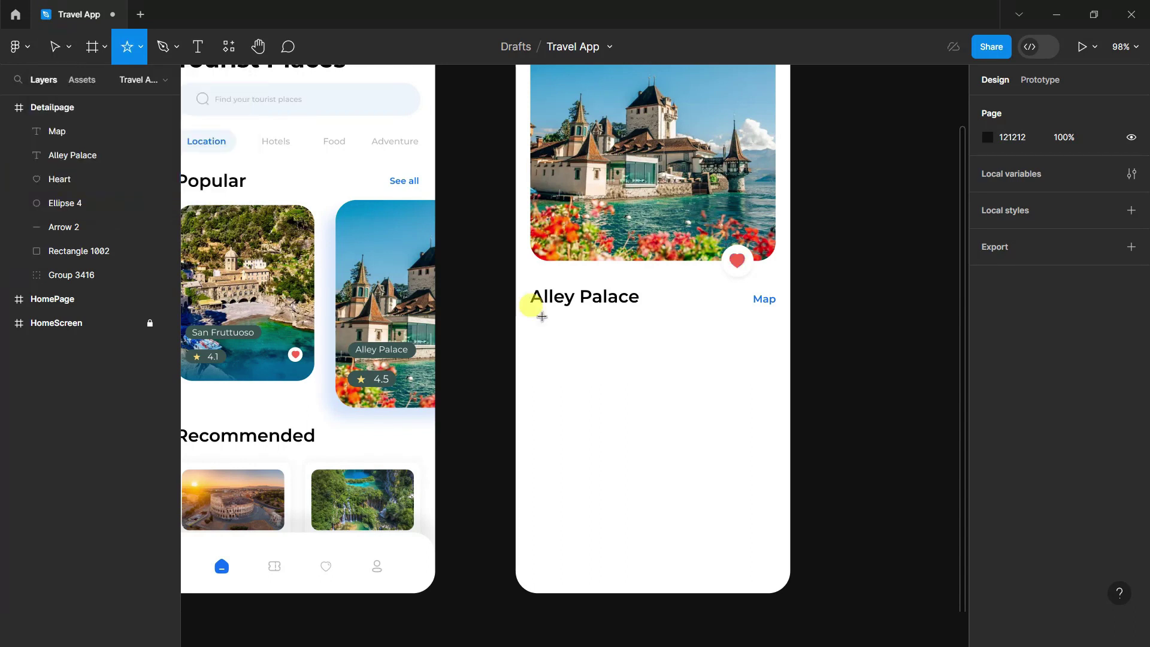
scroll(533, 314, "up", 5)
left_click_drag(530, 324, 543, 347)
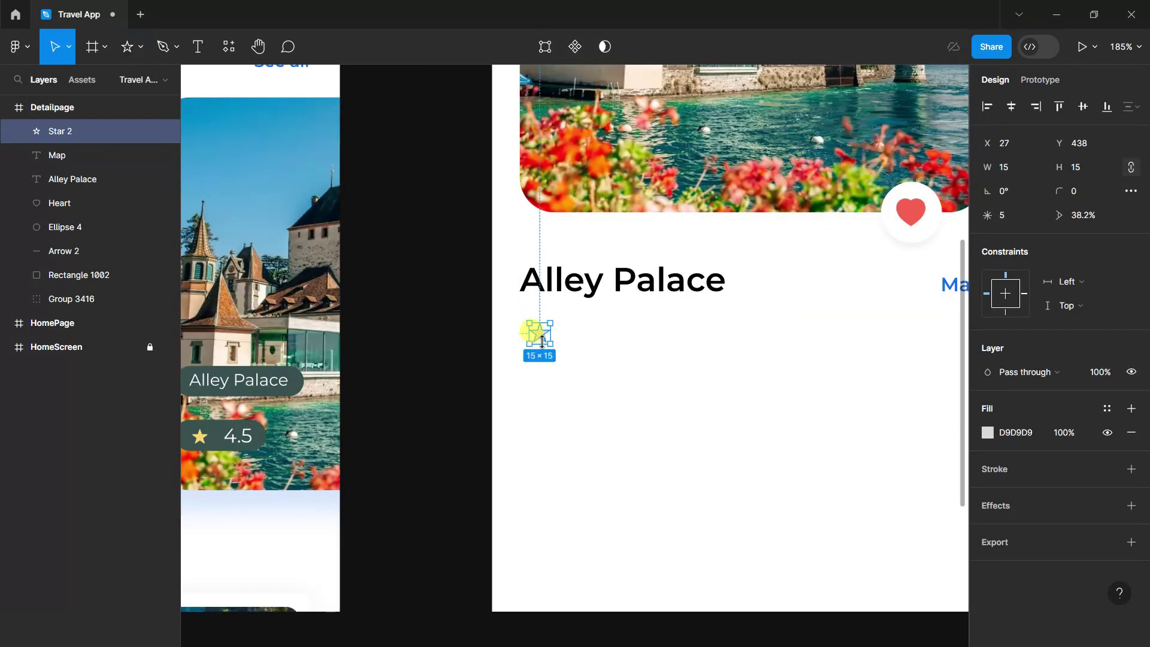
Fill the star brown B47820 and set its corner radius to 0.3.
left_click(987, 433)
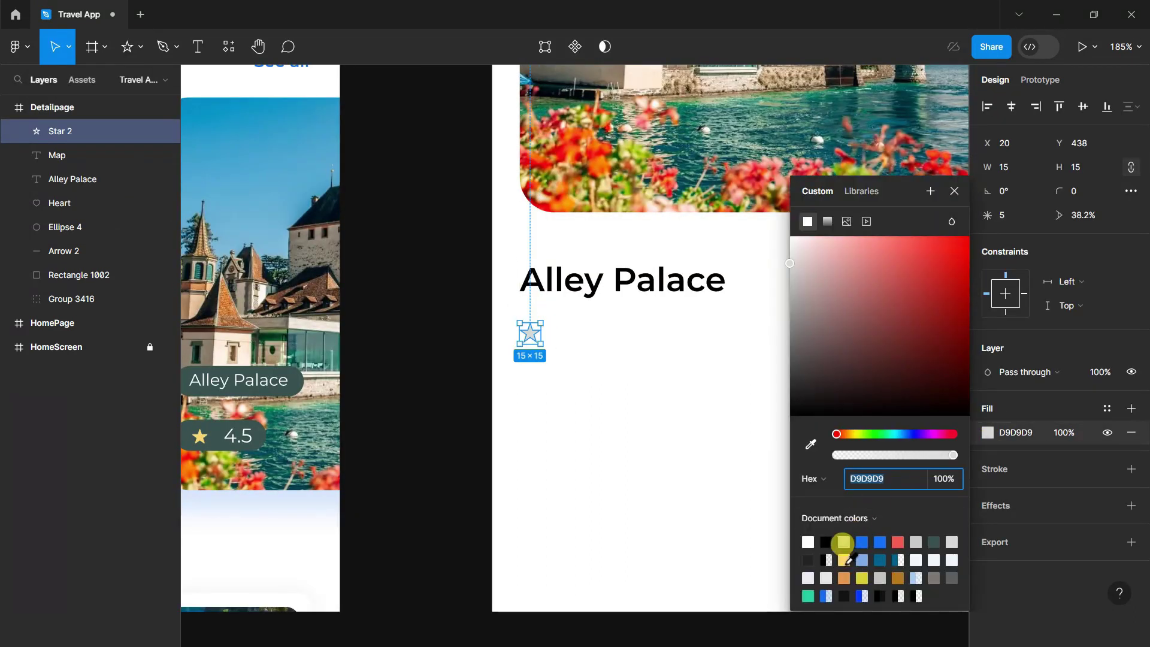
left_click(844, 559)
left_click(862, 578)
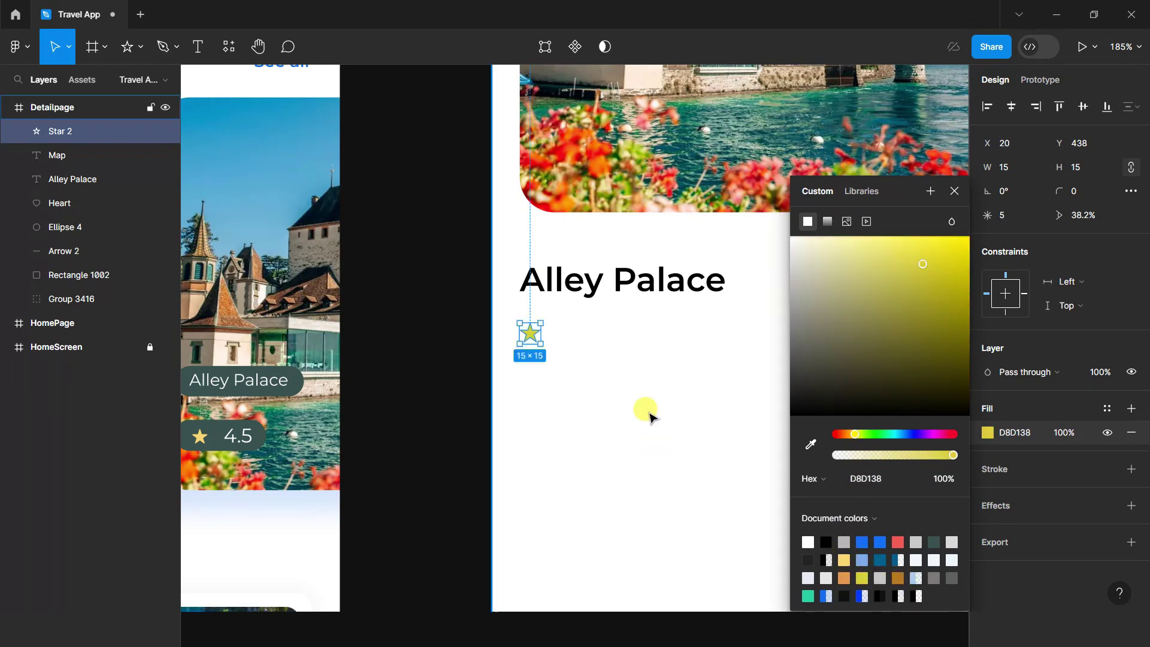
scroll(648, 412, "down", 3, "ctrl")
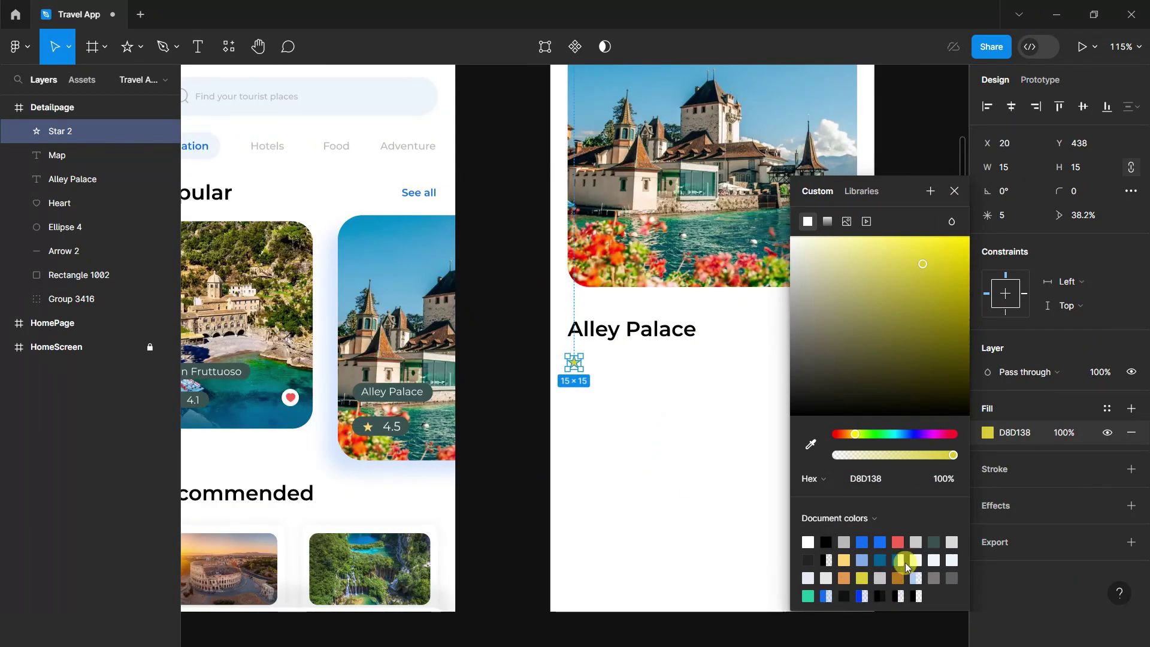
left_click(898, 577)
left_click(953, 190)
left_click(1093, 191)
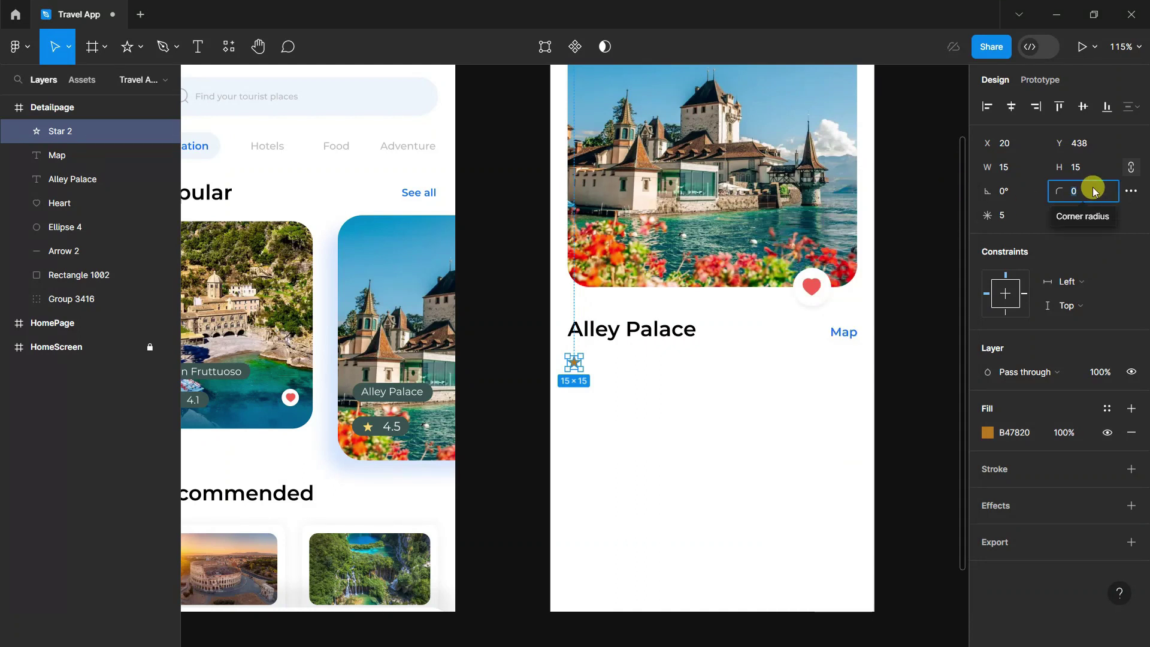
type(".3")
key("Return")
scroll(569, 333, "up", 3)
left_click_drag(560, 336, 567, 328)
Add a '4.5 (345 Review)' label beside the star in Medium weight, light grey B8B8B8.
left_click(197, 46)
left_click(589, 333)
type("45 Re")
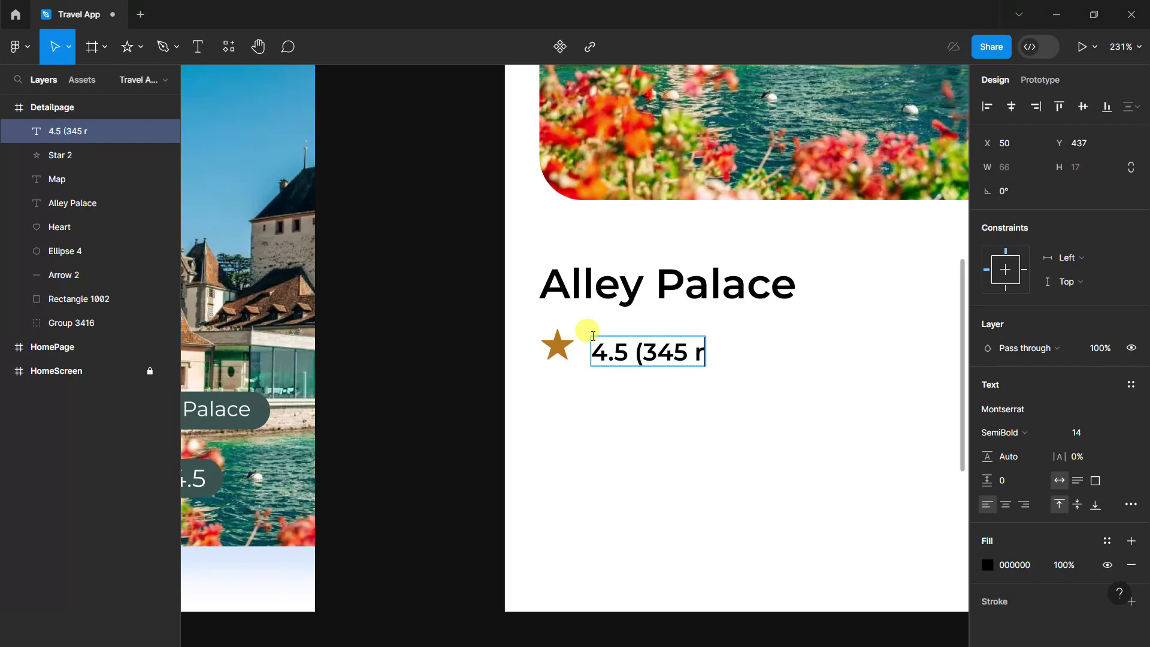
type("view")
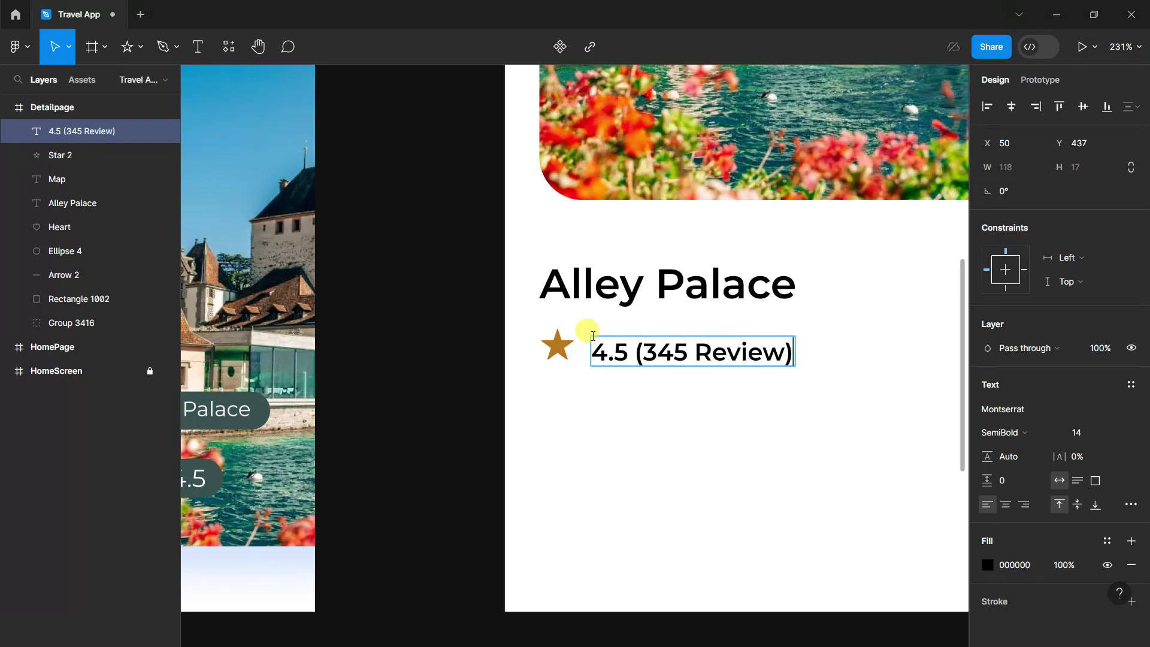
key("ctrl+a")
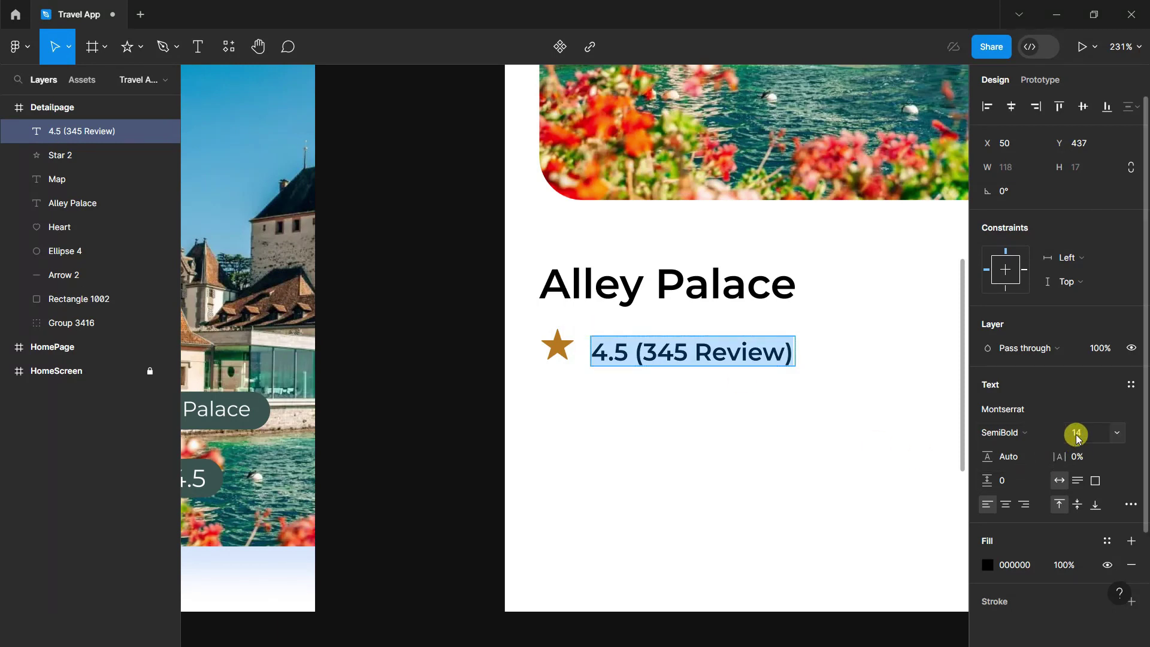
left_click(1018, 432)
left_click(1040, 359)
left_click(986, 574)
left_click(837, 536)
key("Escape")
key("Escape")
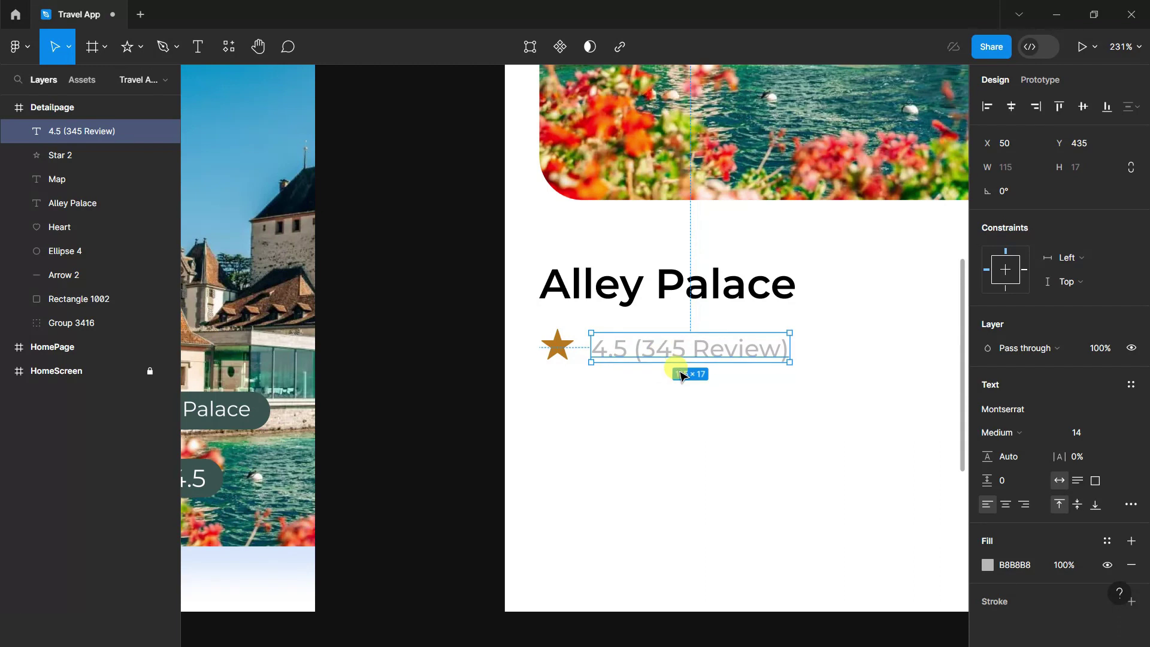
left_click(455, 369)
scroll(461, 368, "down", 4, "ctrl")
Correct the 'Ficilities' typo to 'Facilities' and move the heading to X 20.
scroll(833, 387, "down", 1)
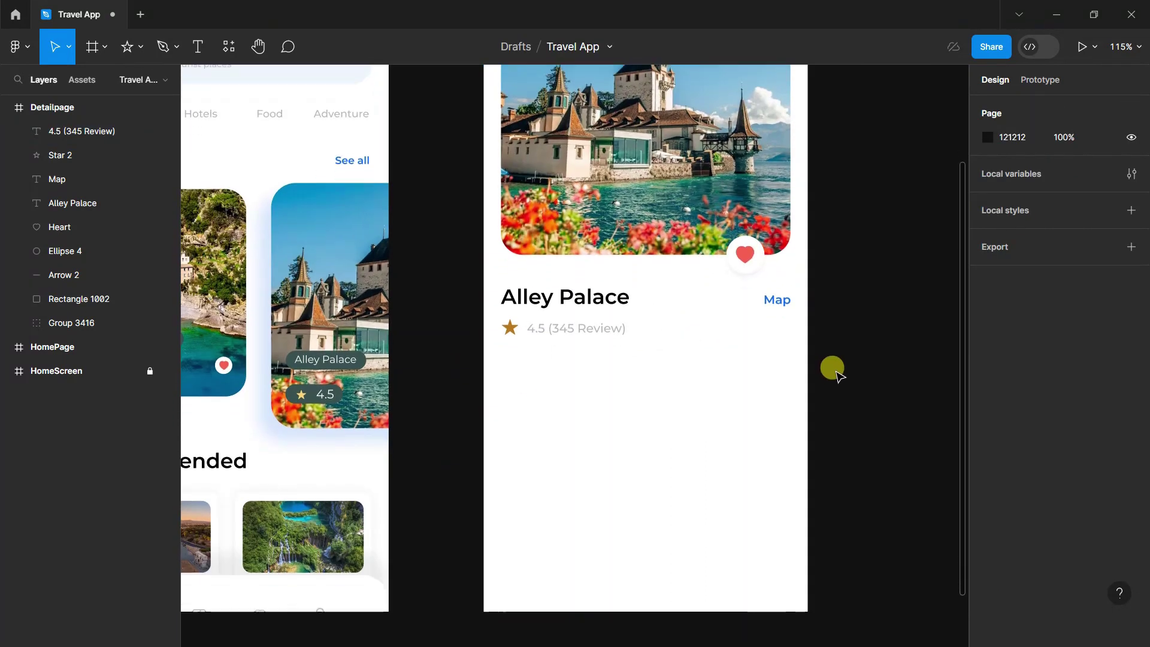
scroll(836, 374, "down", 1)
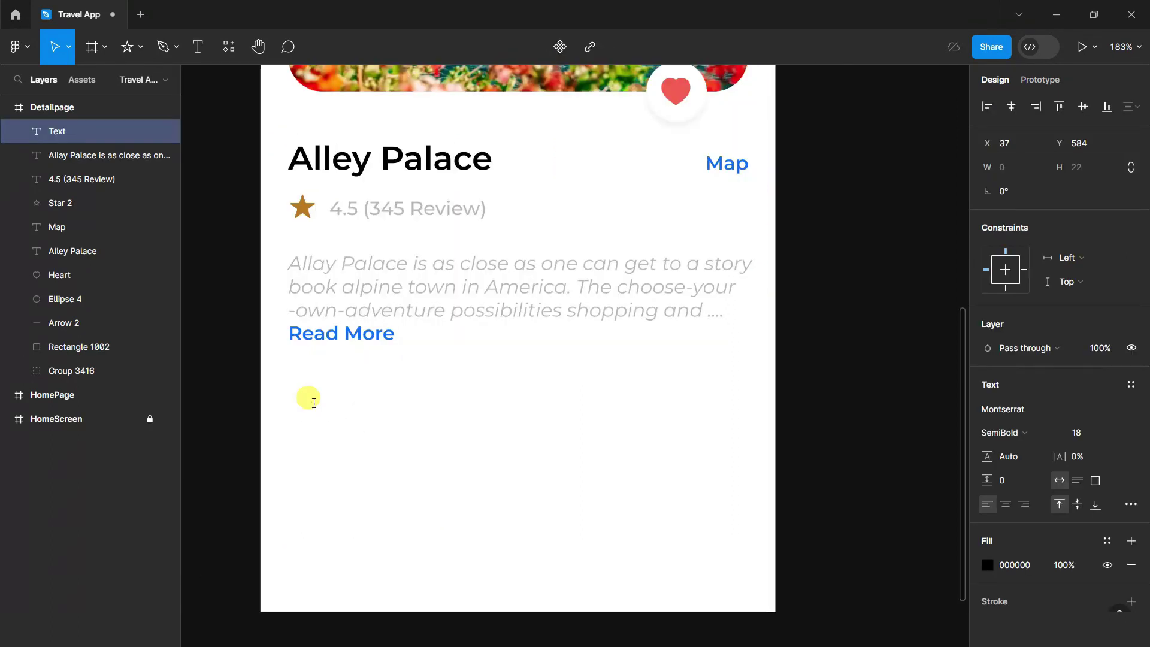
type("Ficilities")
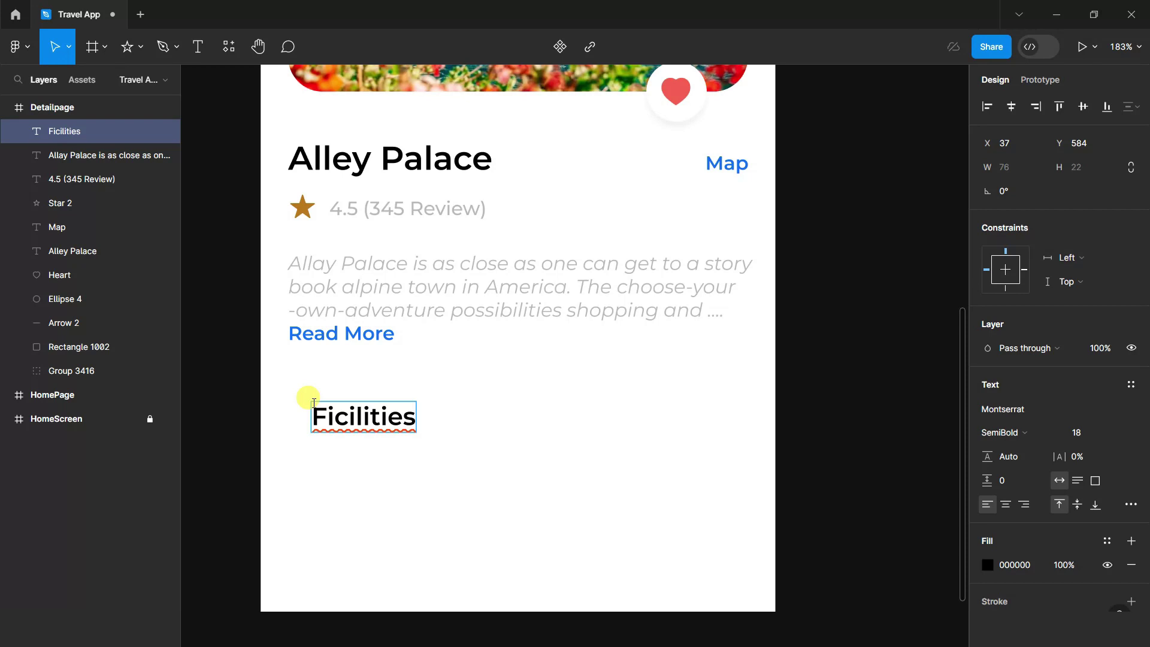
double_click(331, 415)
left_click(380, 432)
left_click_drag(381, 432, 359, 421)
left_click(825, 371)
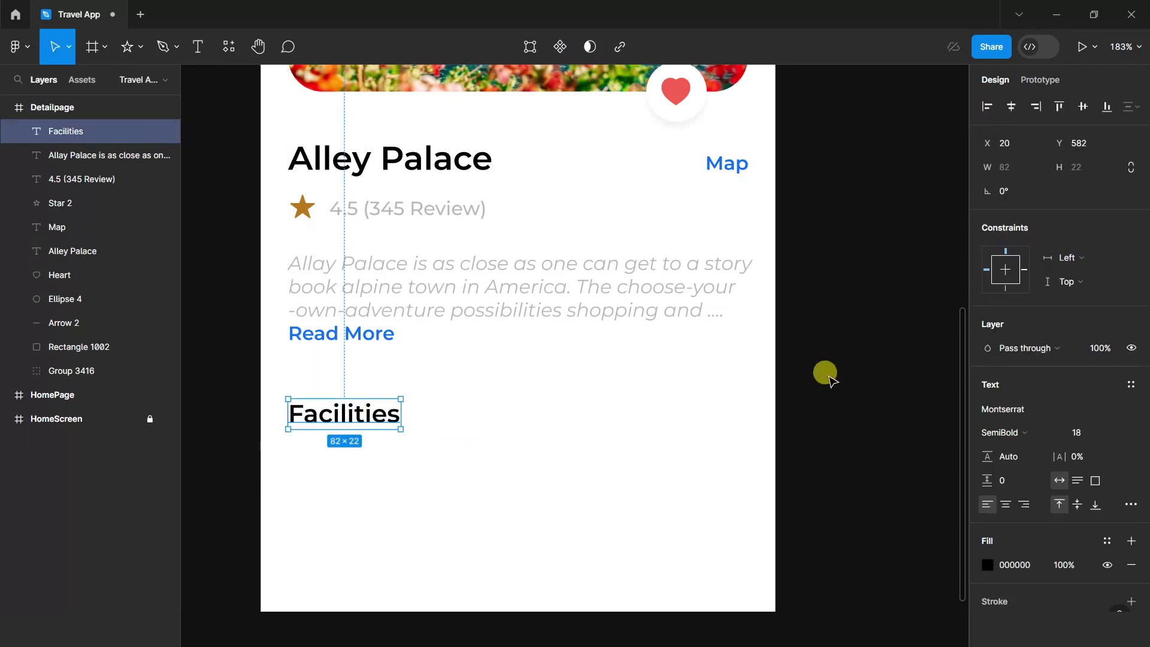
scroll(827, 365, "down", 2)
scroll(829, 359, "down", 2)
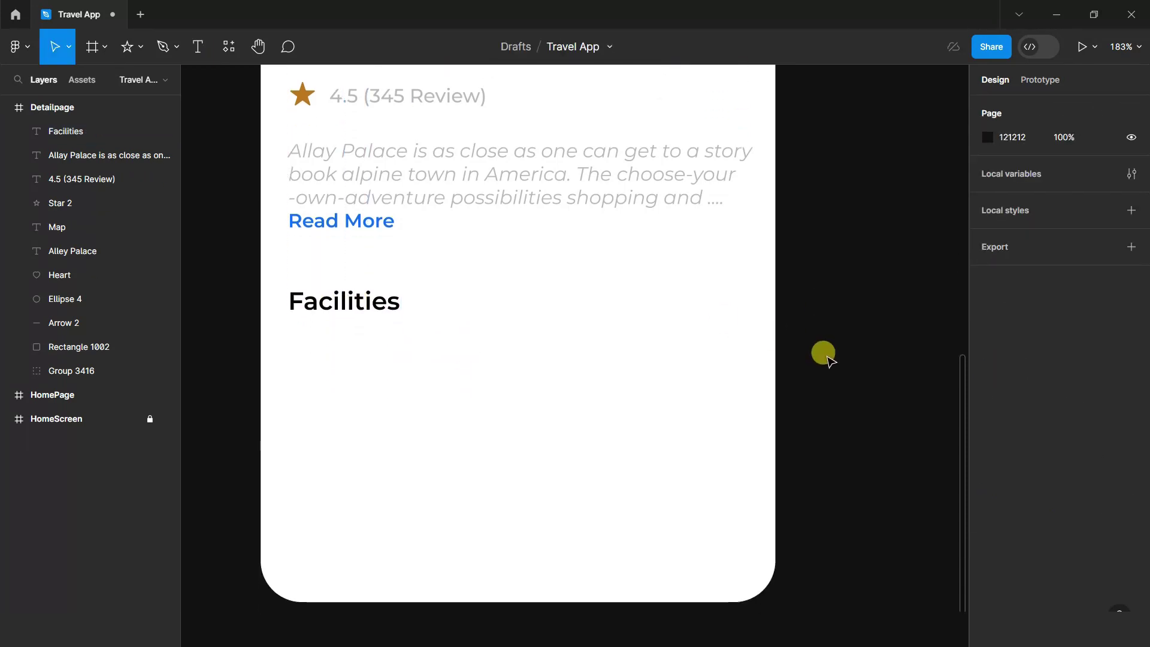
Draw a 72×72 tile under Facilities with corner radius 10 and a 20% light-blue A8CCF0 fill.
left_click(103, 46)
left_click(131, 48)
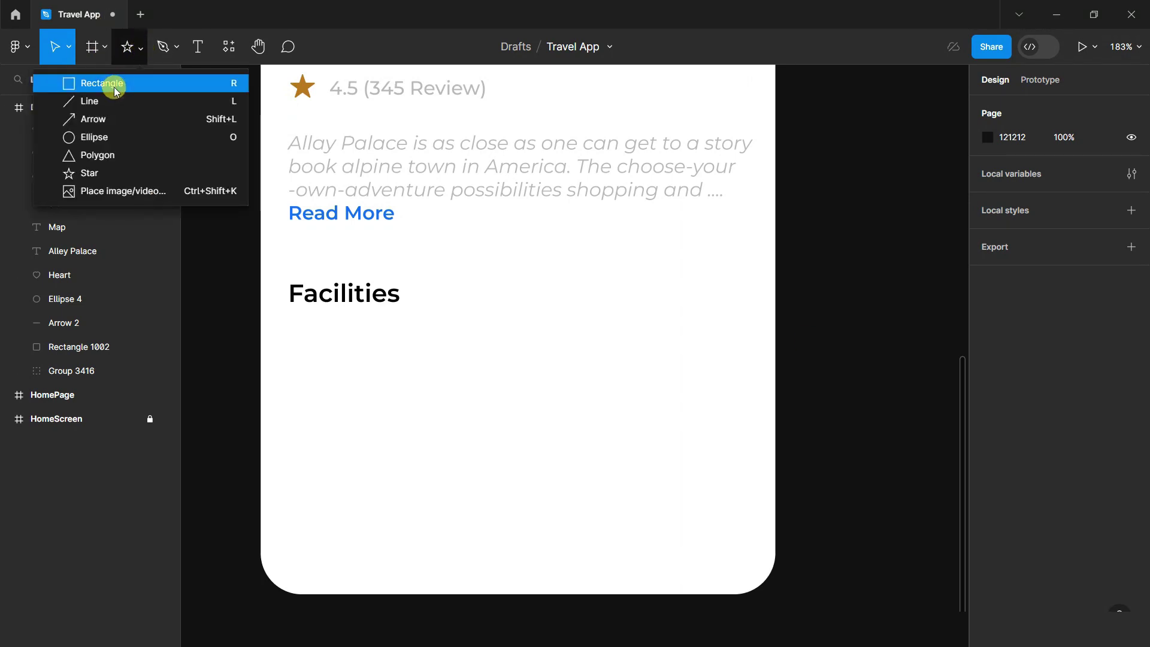
left_click(114, 84)
mouse_move(310, 357)
left_mouse_down()
mouse_move(413, 449)
mouse_move(350, 411)
left_mouse_up()
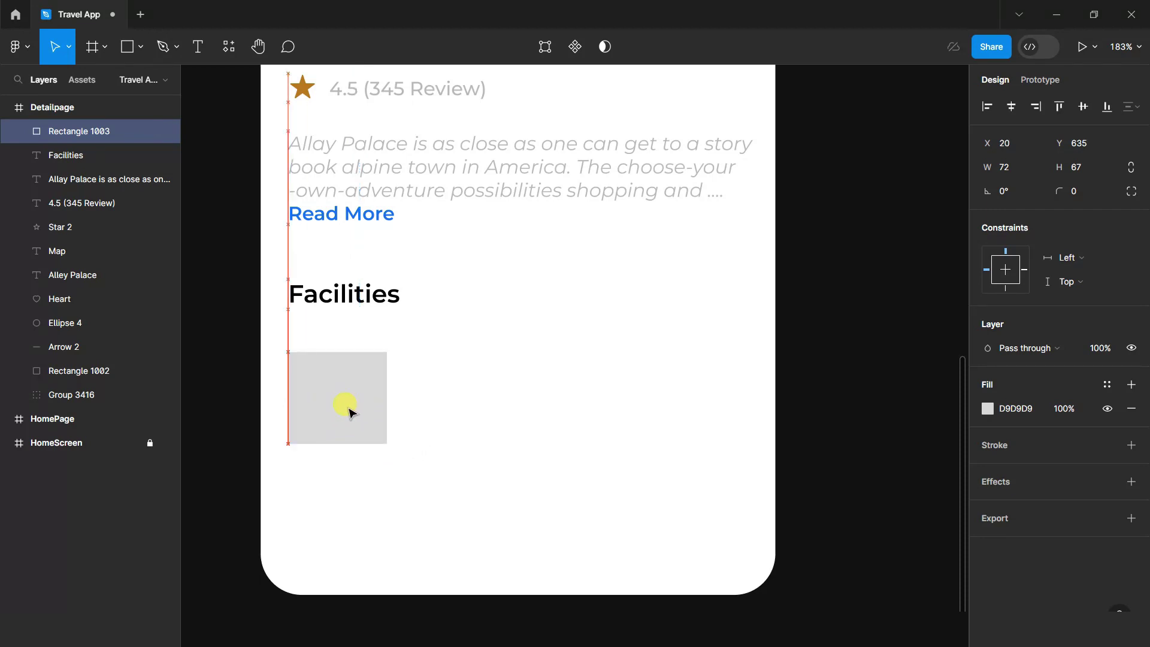
left_click(1087, 195)
type("10")
key("Return")
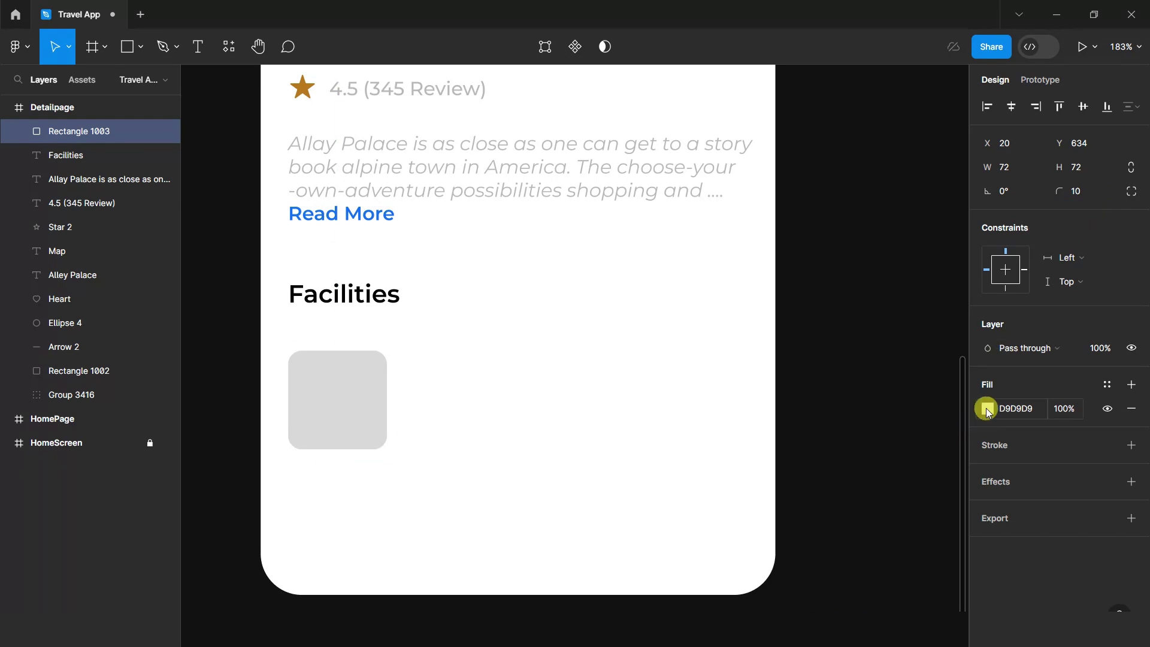
left_click(987, 409)
left_click(913, 599)
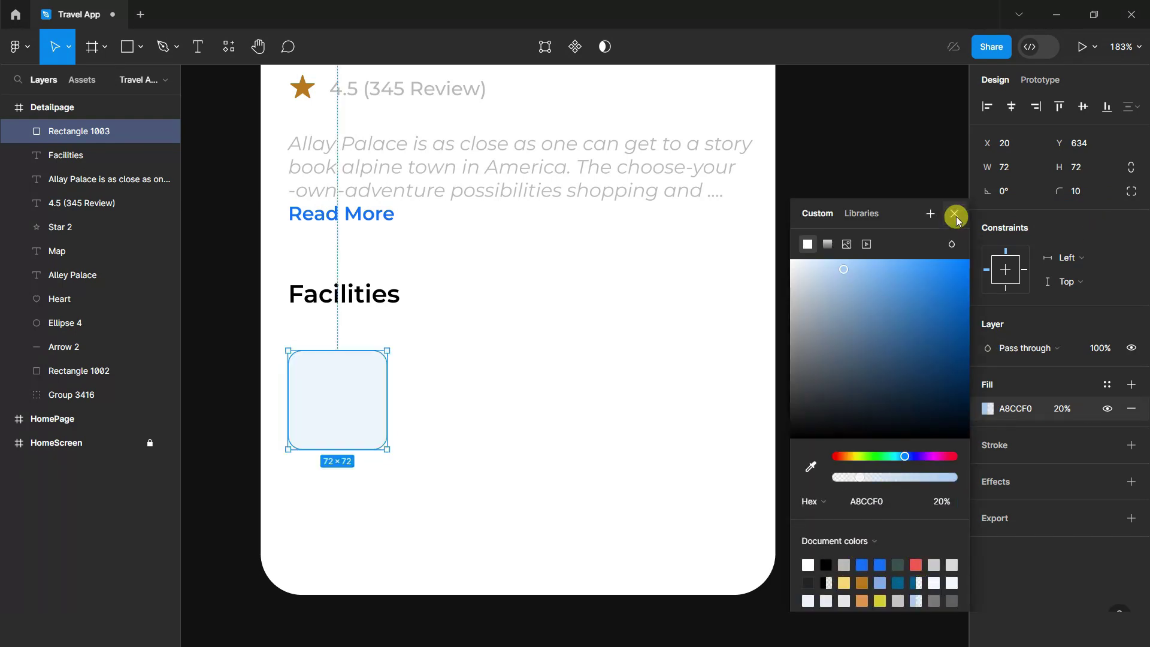
left_click(886, 210)
scroll(885, 210, "down", 2, "ctrl")
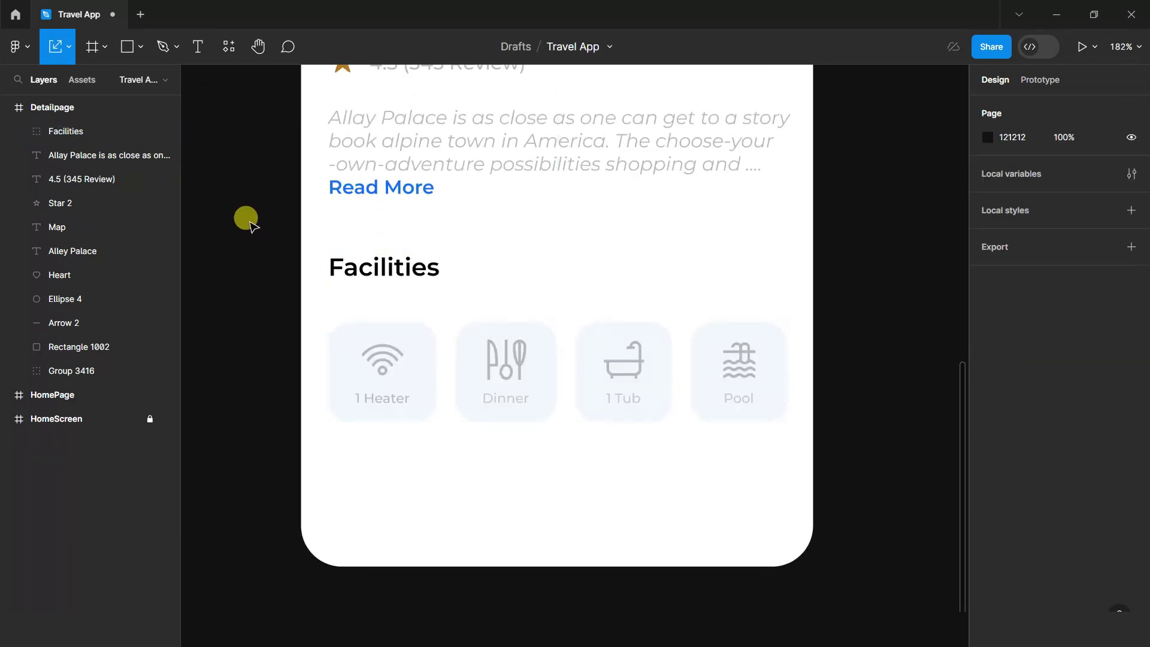
scroll(903, 437, "down", 1)
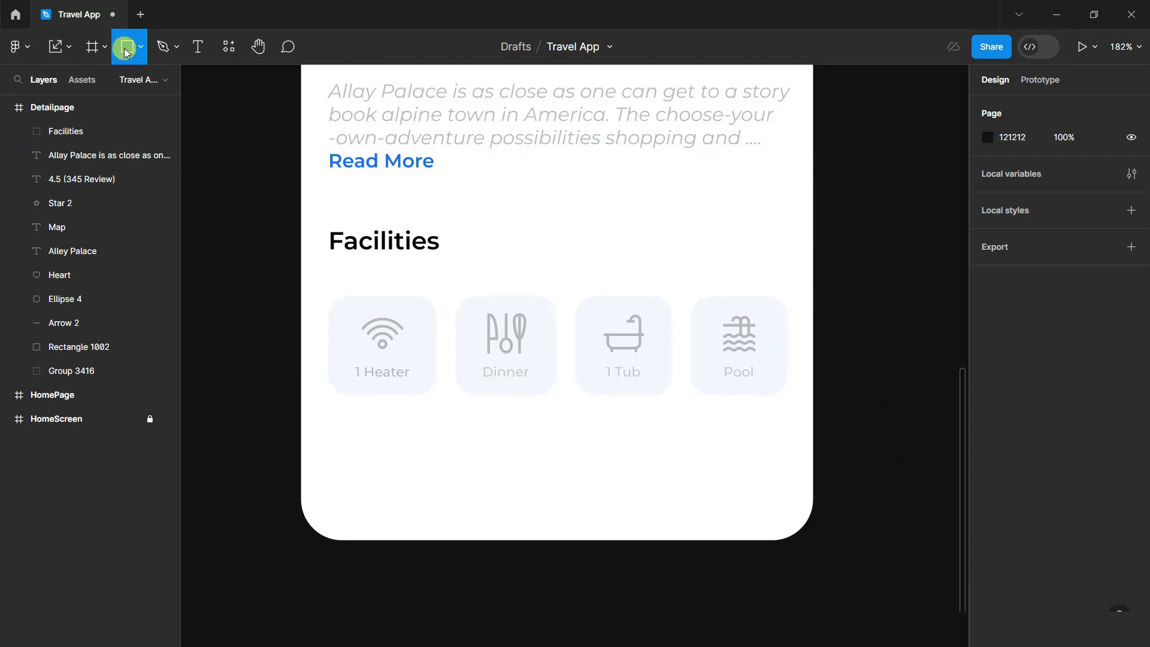
Draw a 220×52 button rectangle near the page bottom, filled blue 196EEE.
mouse_move(541, 450)
left_mouse_down()
mouse_move(760, 506)
mouse_move(787, 501)
left_mouse_up()
left_click_drag(694, 501, 694, 511)
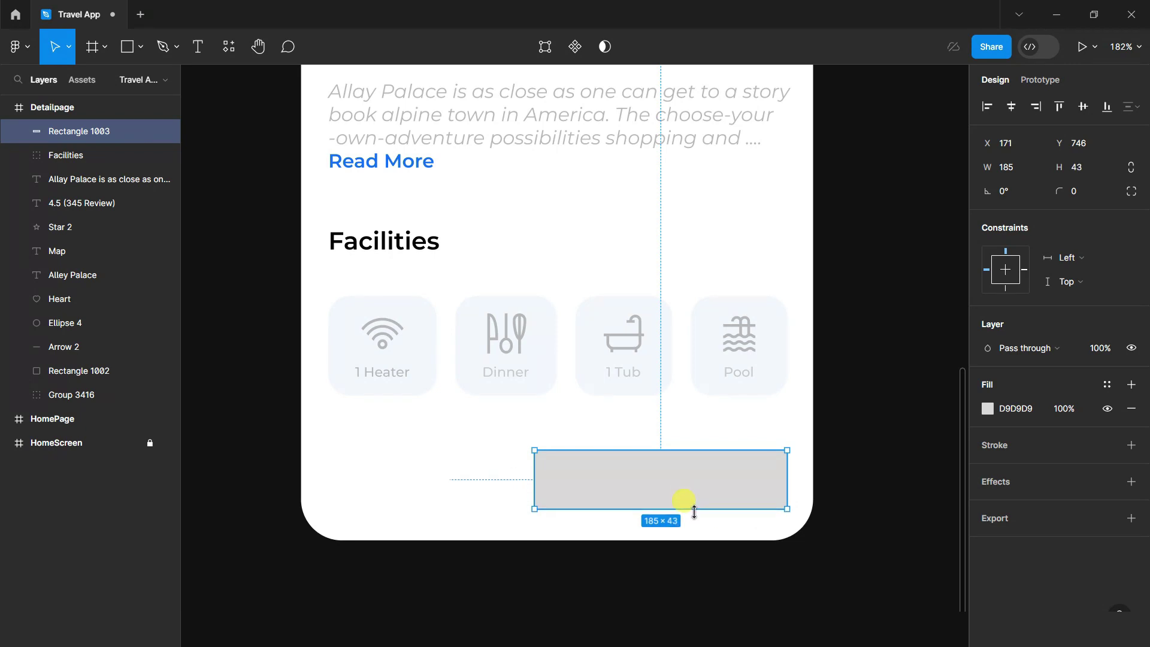
left_click_drag(530, 483, 508, 479)
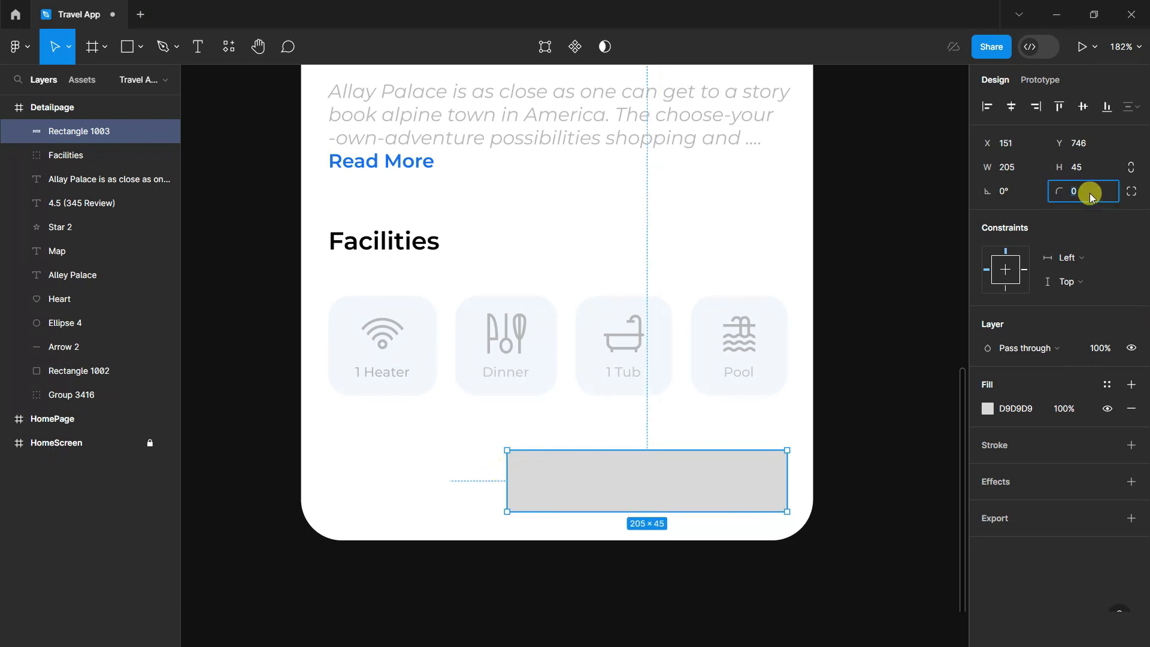
left_click_drag(671, 451, 671, 440)
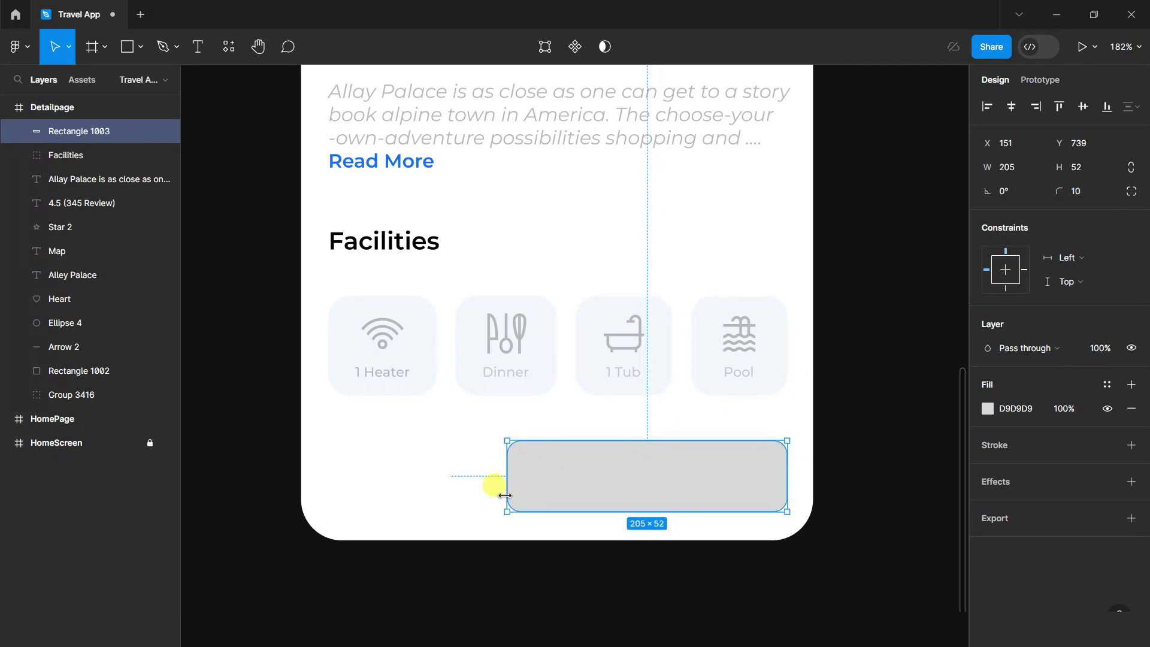
left_click_drag(504, 496, 487, 485)
left_click(988, 411)
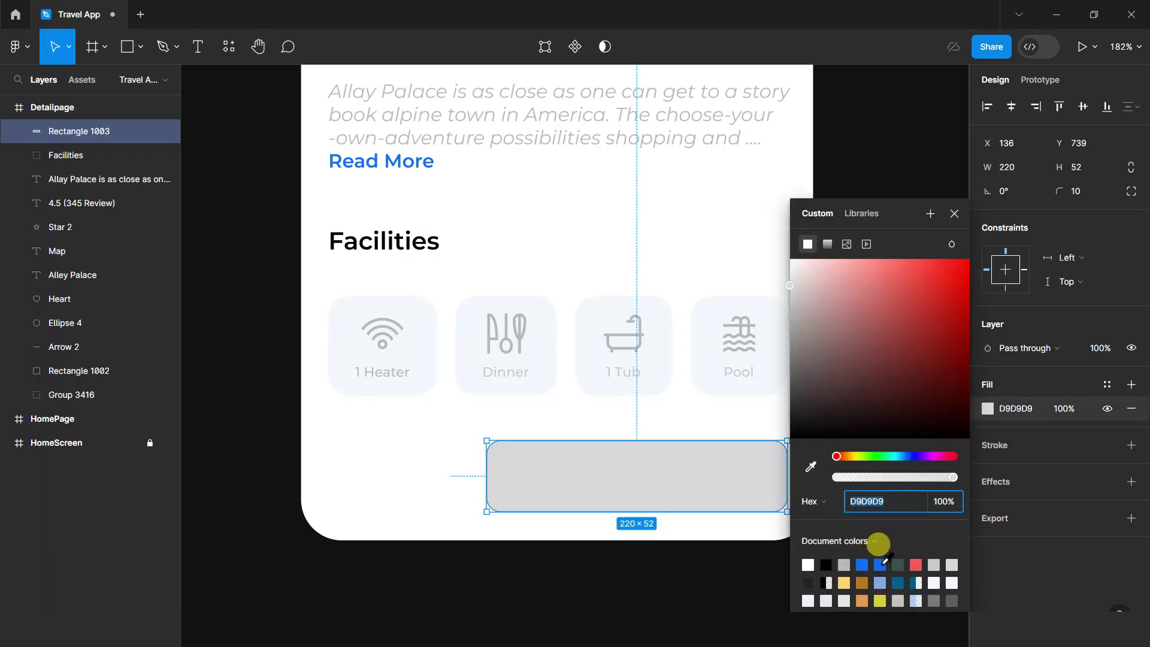
left_click(879, 565)
left_click(954, 213)
Add a white bold 'Book Now' label inside the blue button.
key("t")
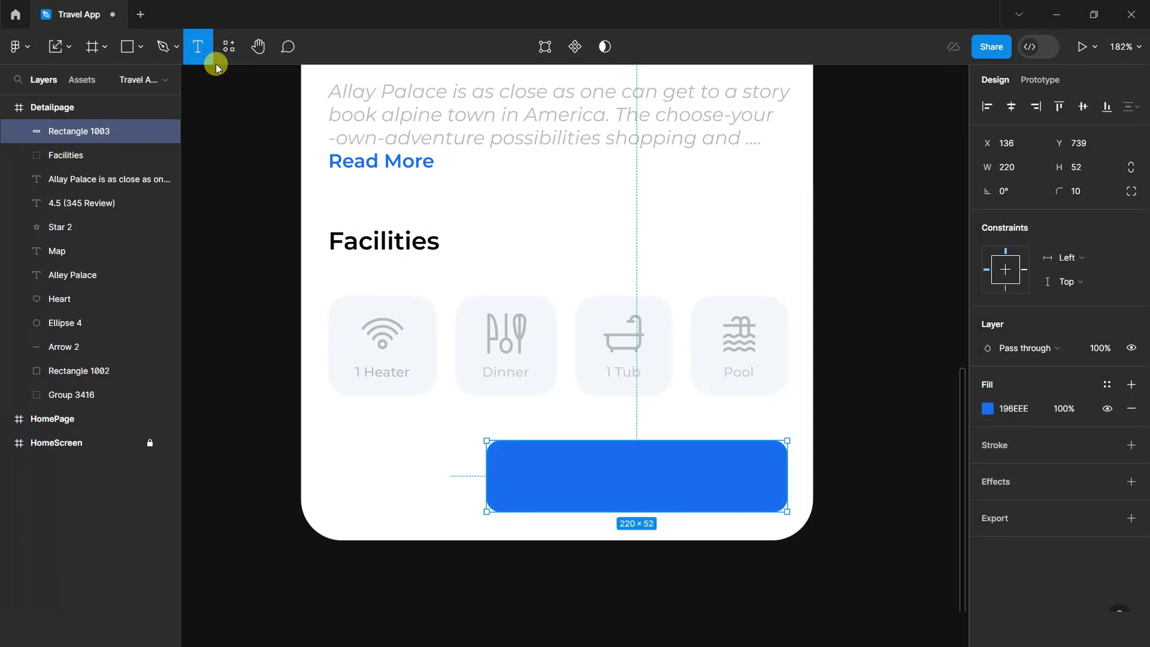
scroll(607, 473, "up", 2)
left_click(550, 462)
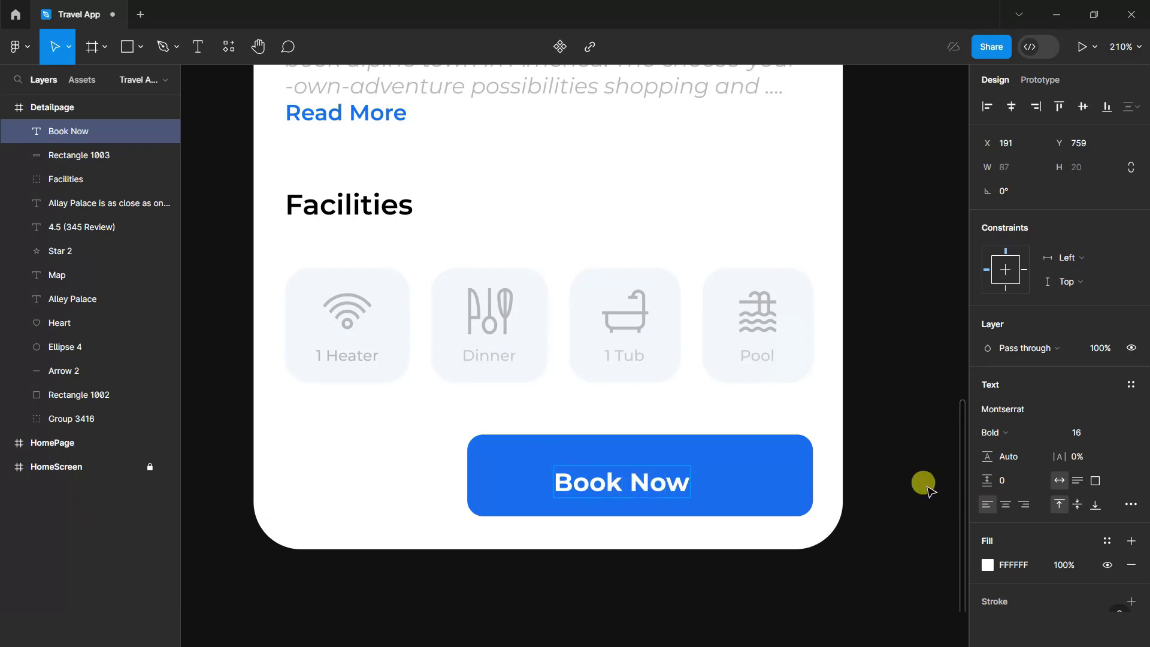
left_click_drag(616, 491, 596, 485)
Draw a white round-capped arrow after the label and centre both in the button.
left_click(140, 47)
left_click(119, 119)
left_click_drag(679, 476, 717, 477)
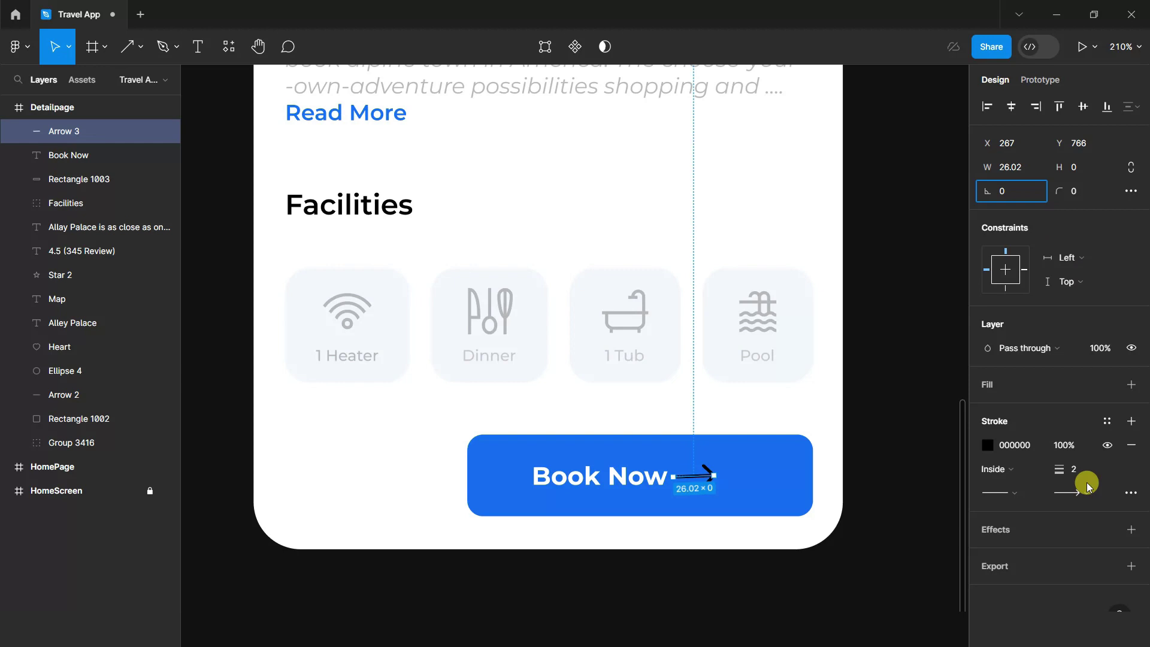
left_click(1016, 492)
left_click(1012, 569)
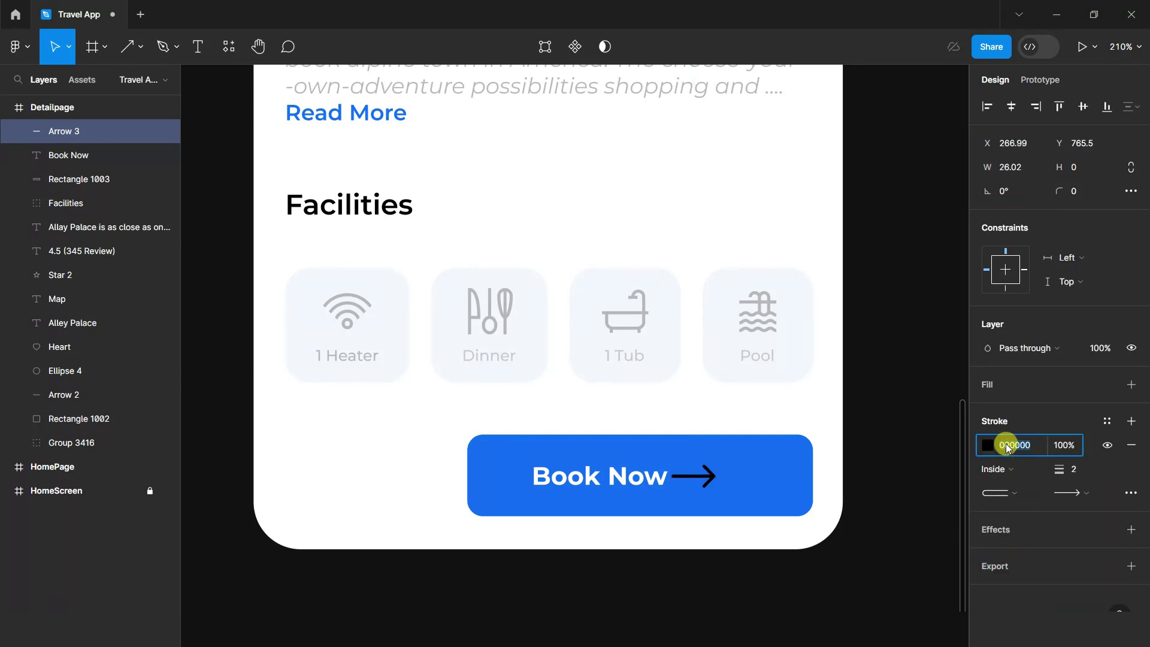
key("Return")
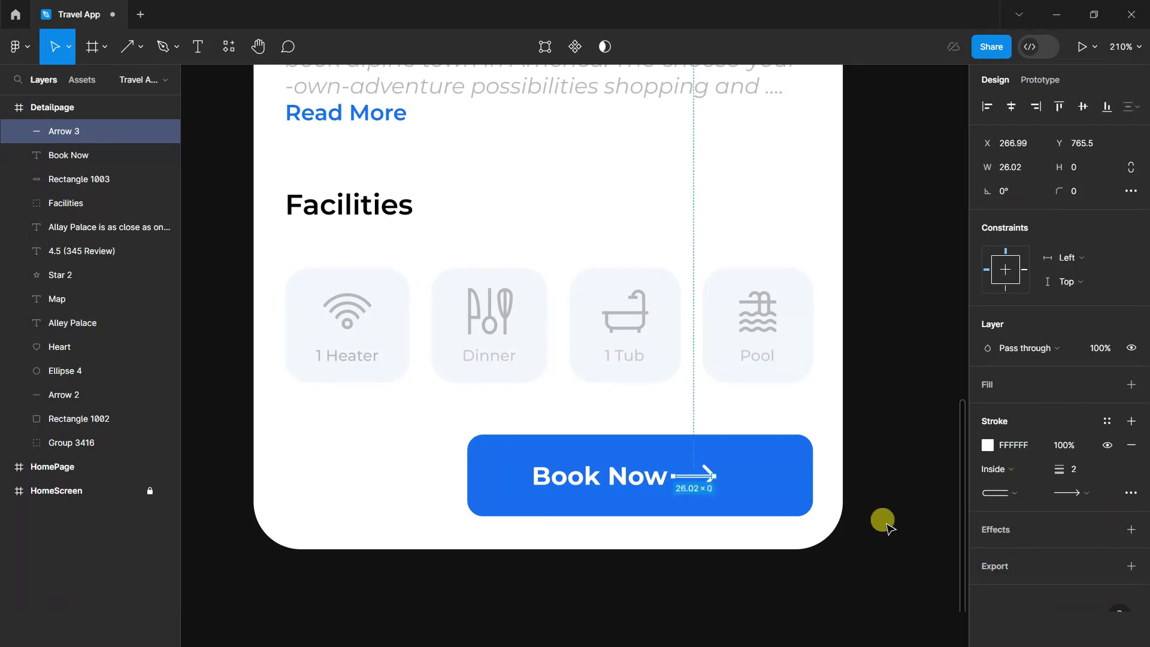
scroll(881, 521, "up", 1)
left_click(69, 155, "shift")
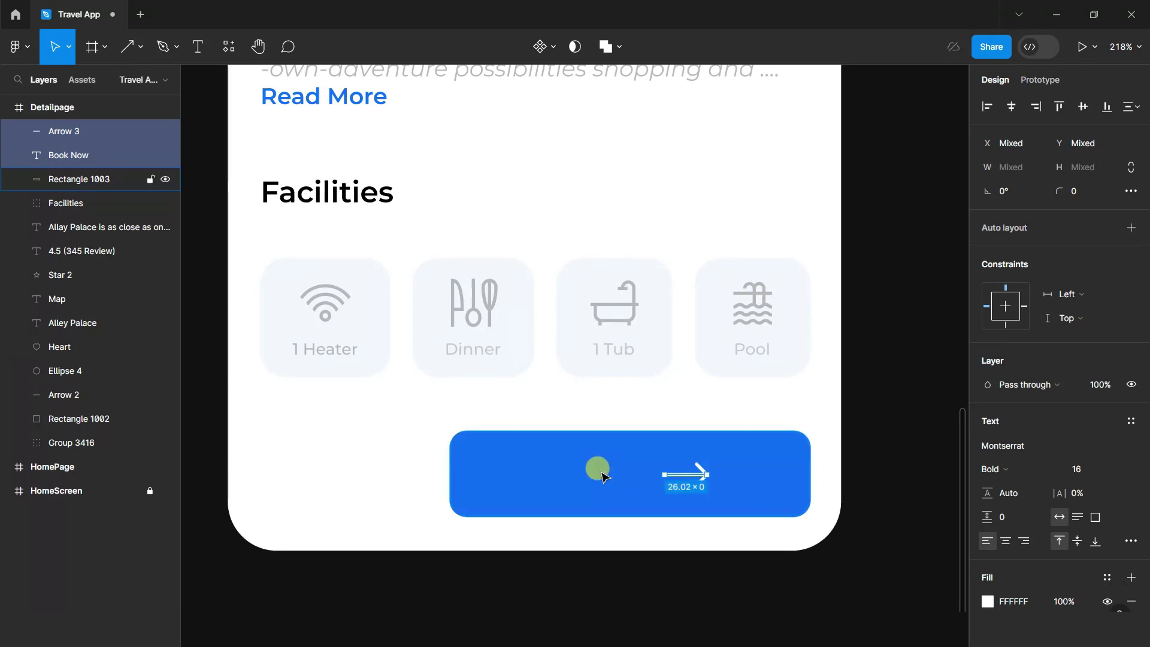
mouse_move(635, 470)
left_mouse_down()
mouse_move(646, 482)
mouse_move(629, 482)
mouse_move(657, 485)
left_mouse_up()
Add a Medium-weight grey (B8B8B8) 'Price' label left of the Book Now button, aligned to the left margin.
left_click(873, 444)
scroll(872, 444, "down", 2)
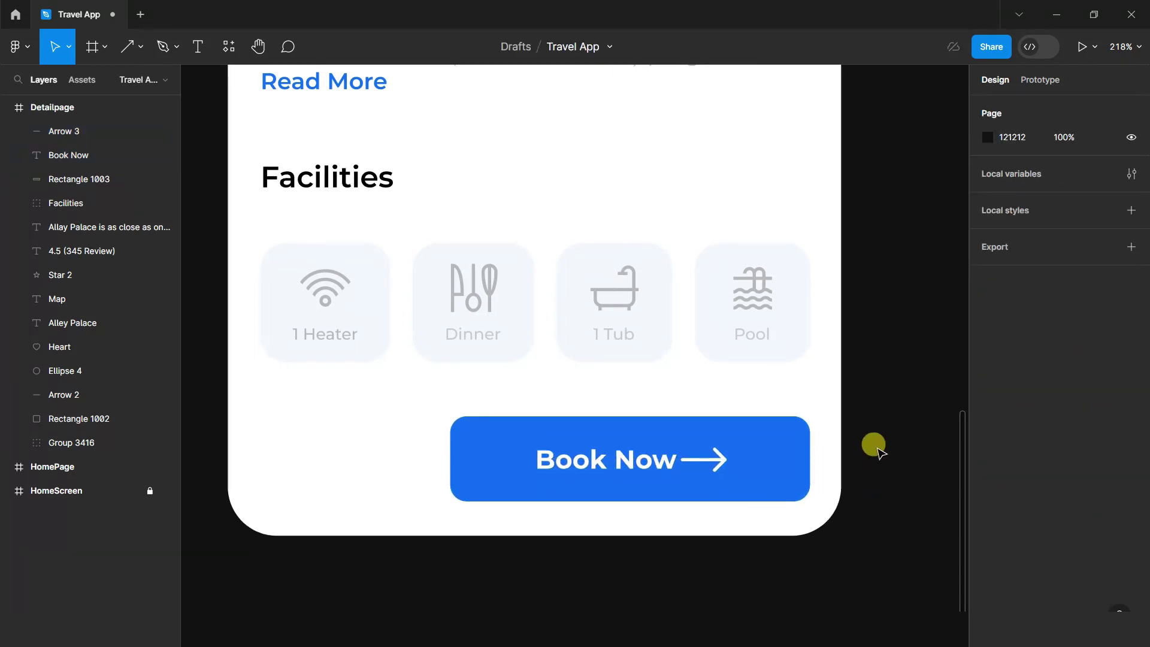
left_click(99, 108)
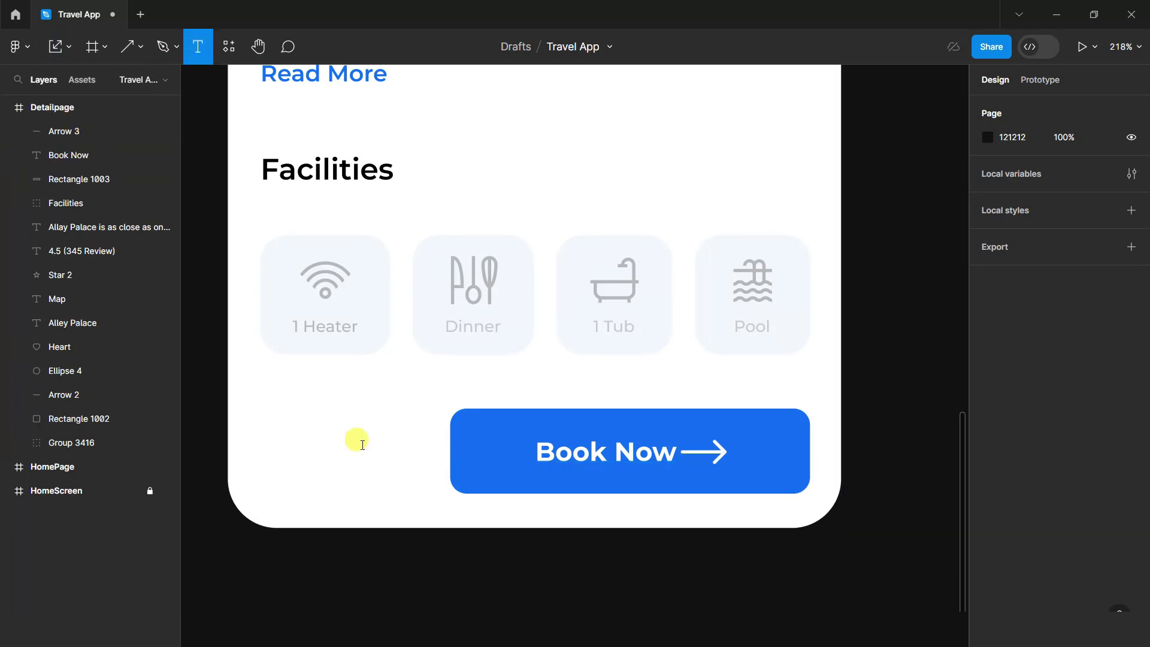
left_click(281, 418)
type("Price")
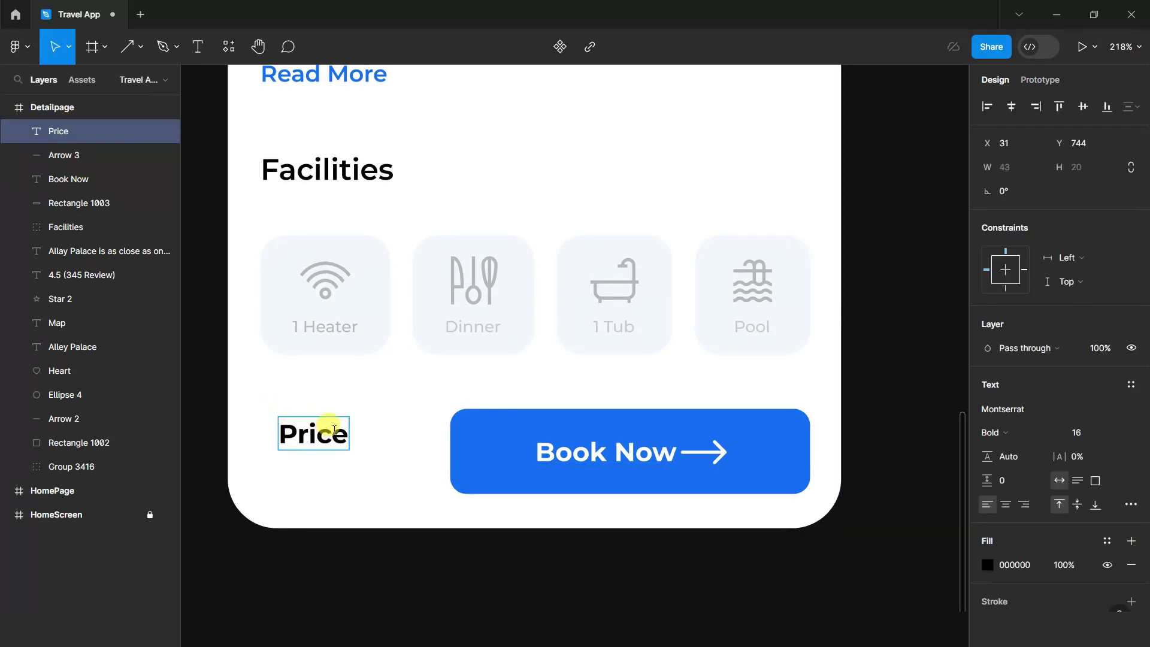
double_click(334, 428)
left_click(1047, 377)
left_click_drag(306, 438, 290, 431)
left_click(987, 565)
left_click(843, 564)
left_click(953, 213)
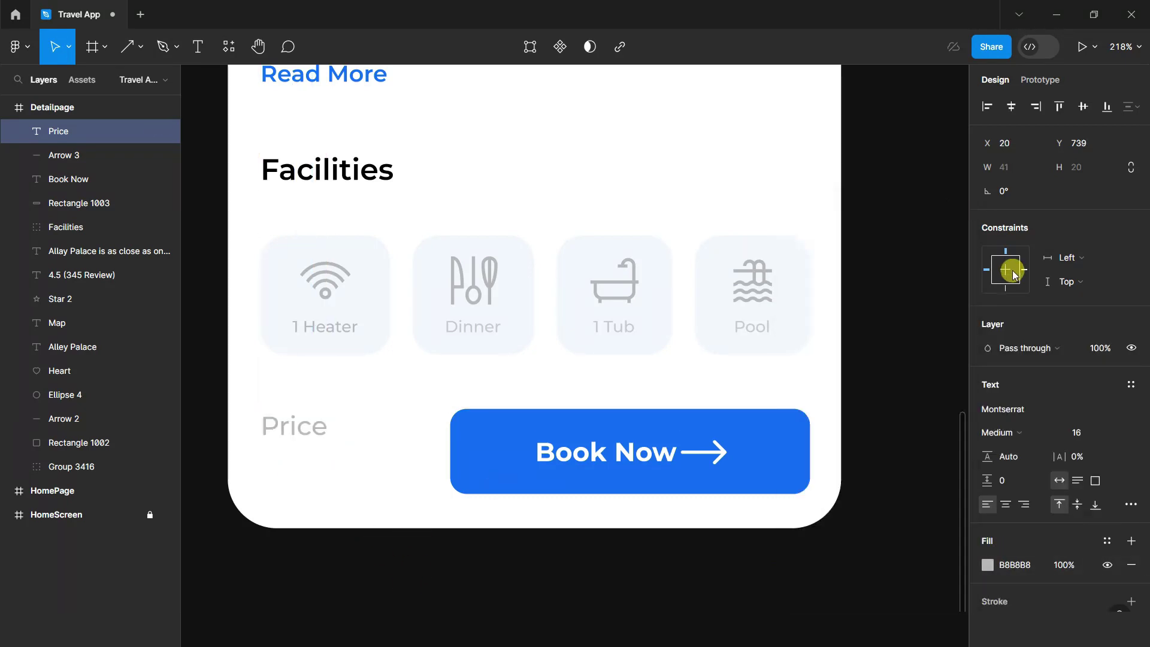
Add '$199' directly under Price in Bold size 24 with green fill 2DD7A4.
left_click(197, 46)
left_click(285, 469)
type("$199")
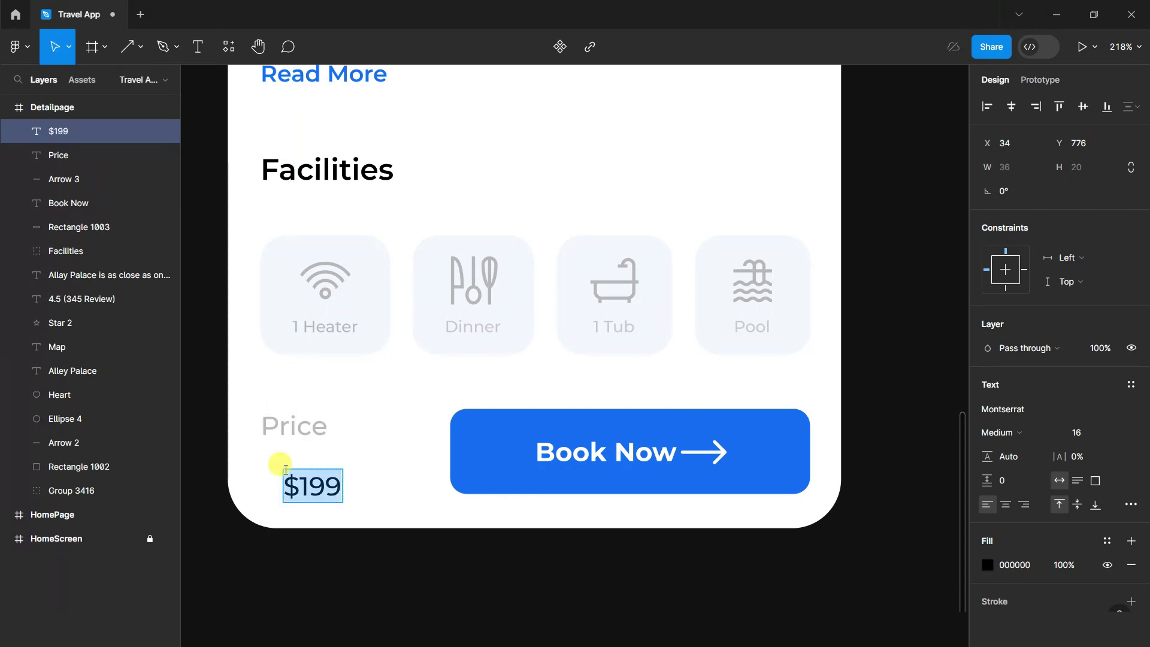
left_click(999, 433)
left_click(1020, 411)
left_click(1115, 432)
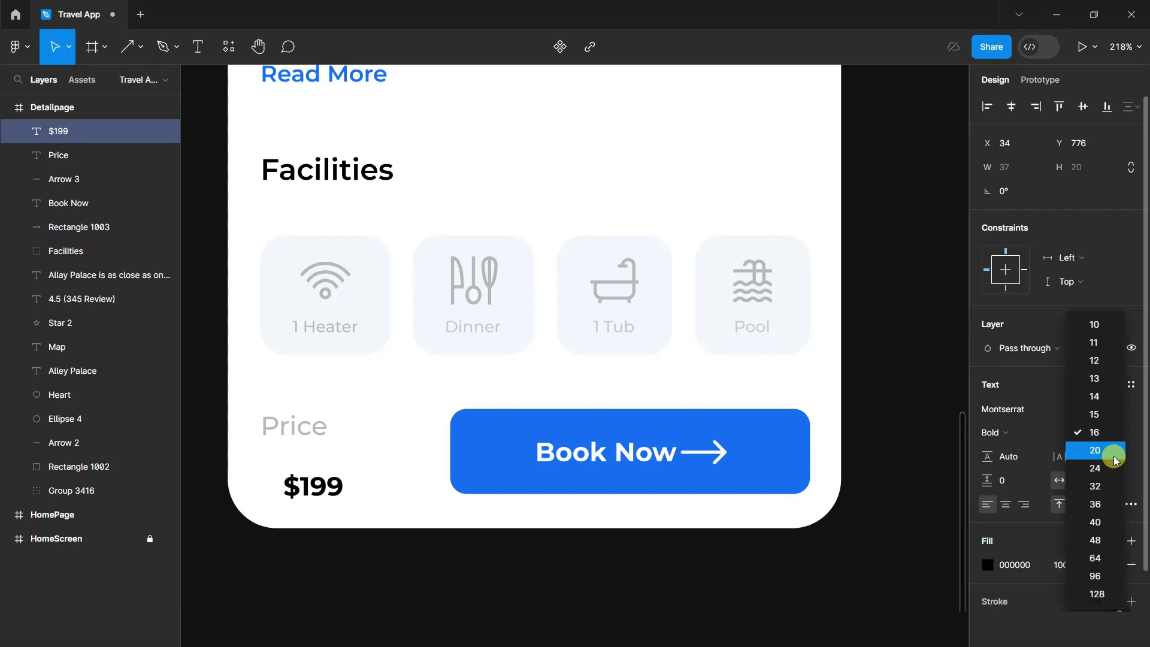
left_click(1111, 467)
left_click_drag(328, 514, 316, 467)
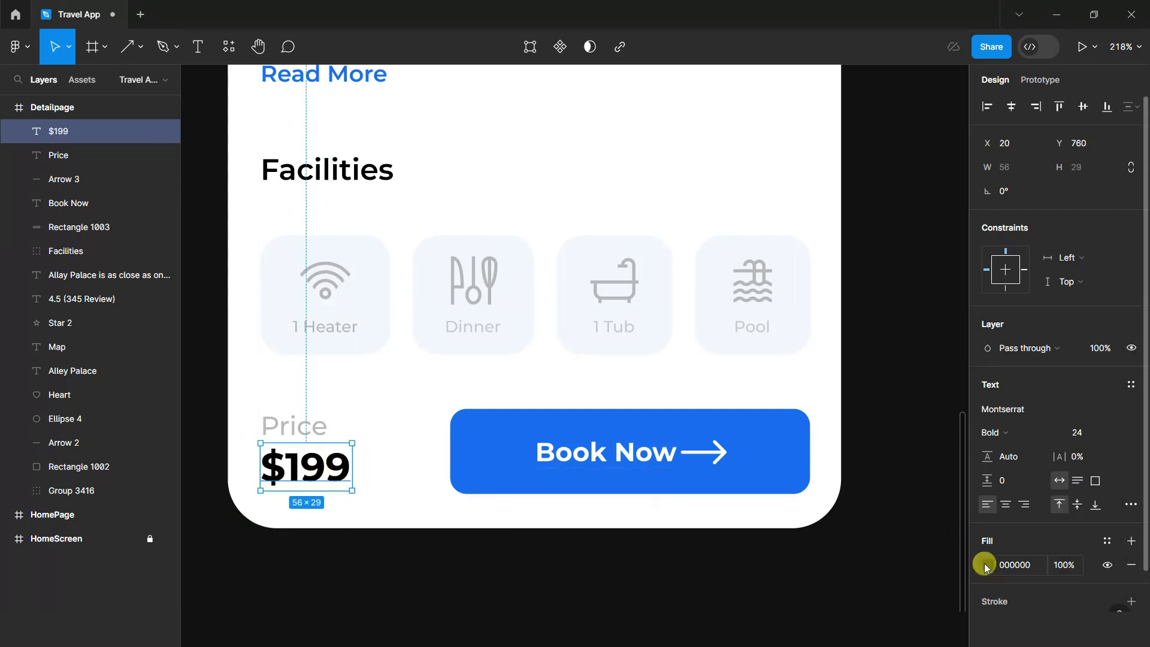
left_click(987, 564)
left_click(807, 601)
left_click(908, 389)
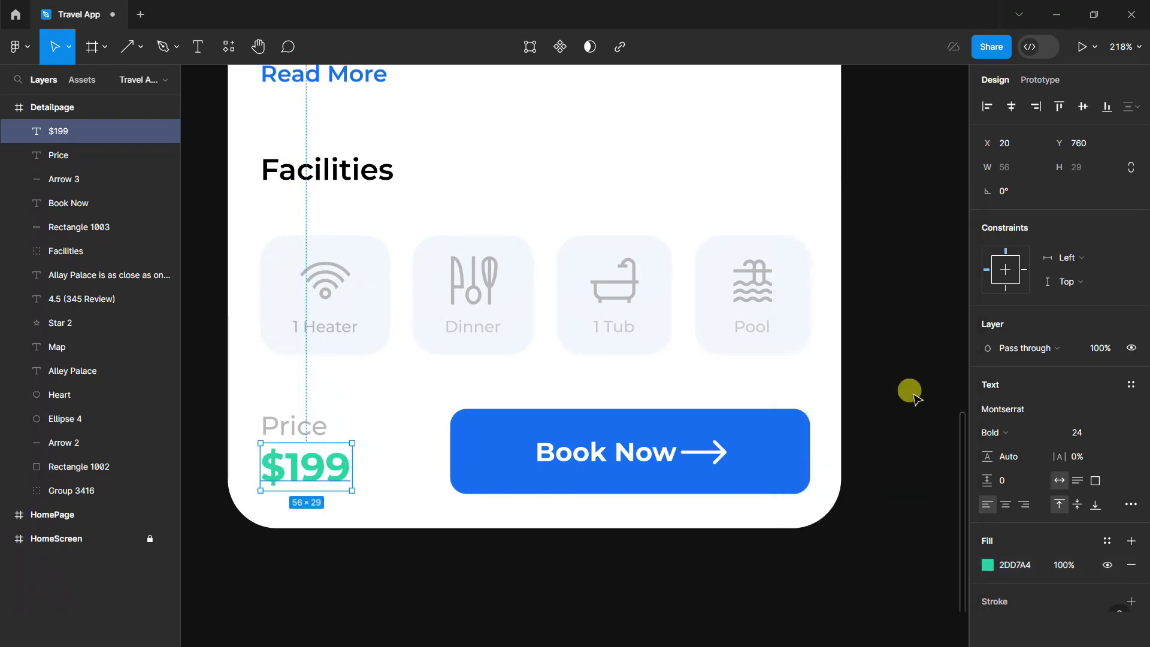
scroll(634, 485, "down", 5)
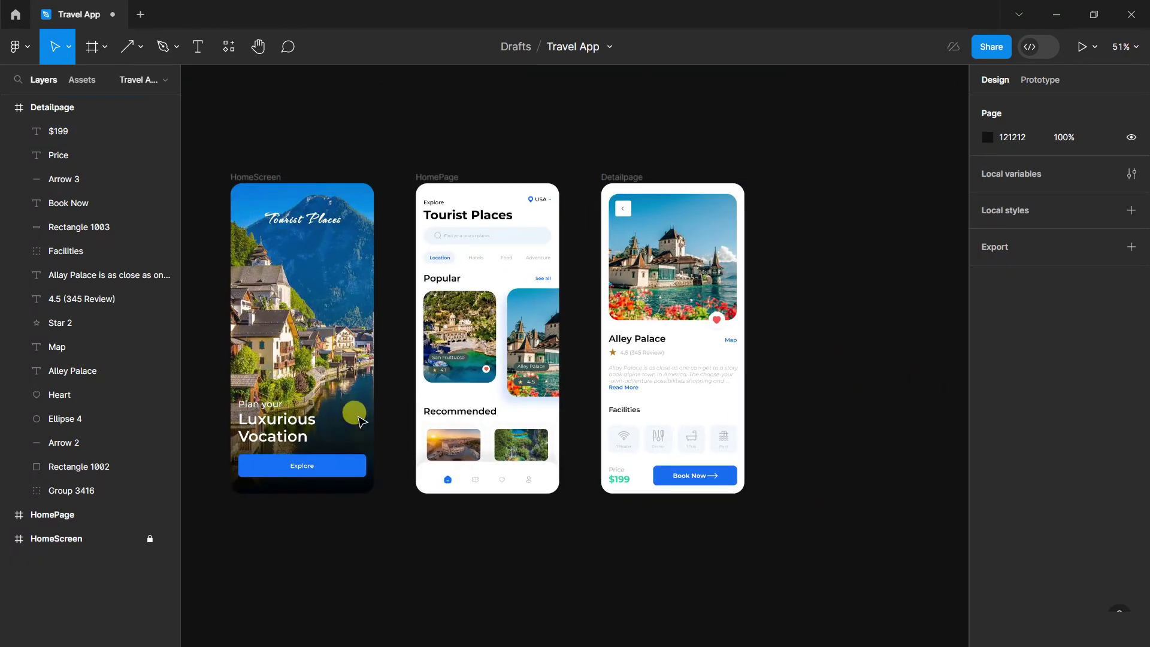
Collapse the Detailpage layers and view the HomeScreen, HomePage and Detailpage frames together.
scroll(352, 416, "up", 2)
left_click(9, 107)
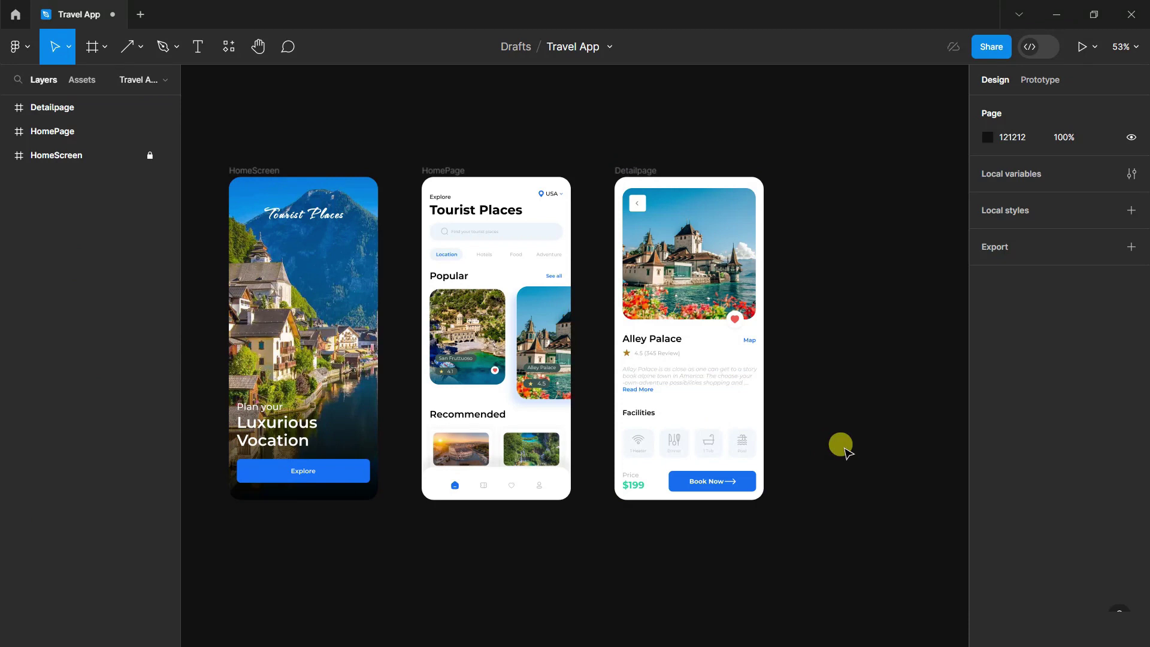
scroll(222, 171, "up", 2)
scroll(222, 179, "up", 1)
scroll(482, 329, "down", 1)
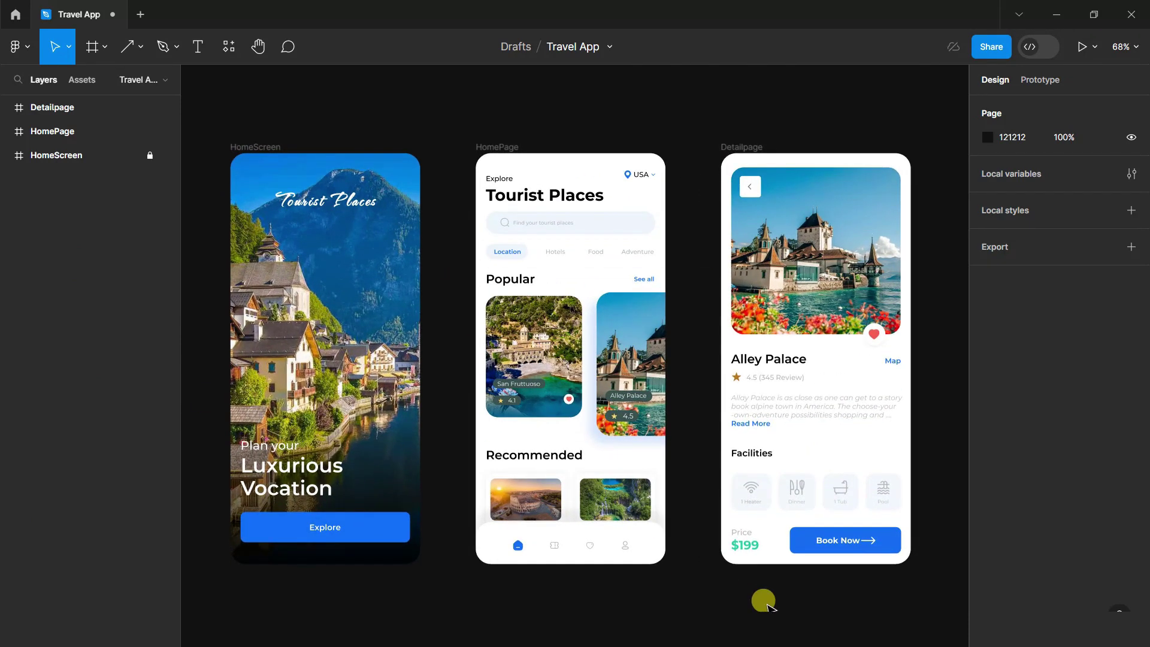